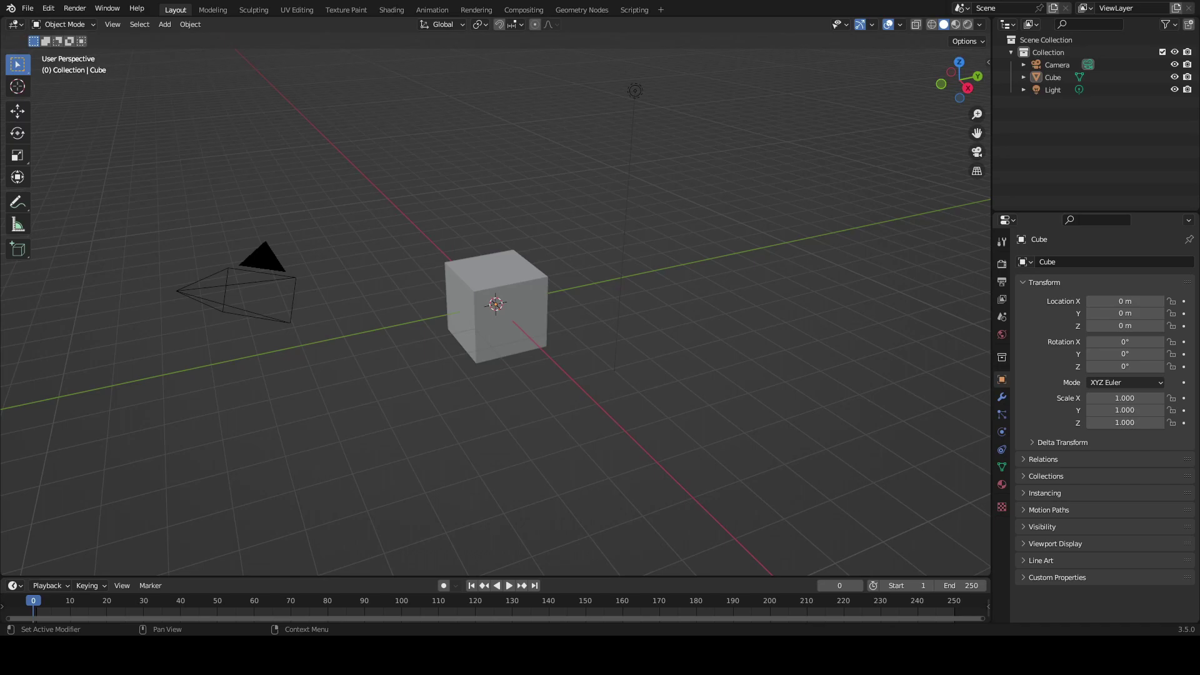
- Delete the default camera, cube and light from the scene
{"action": "key", "text": "a"}
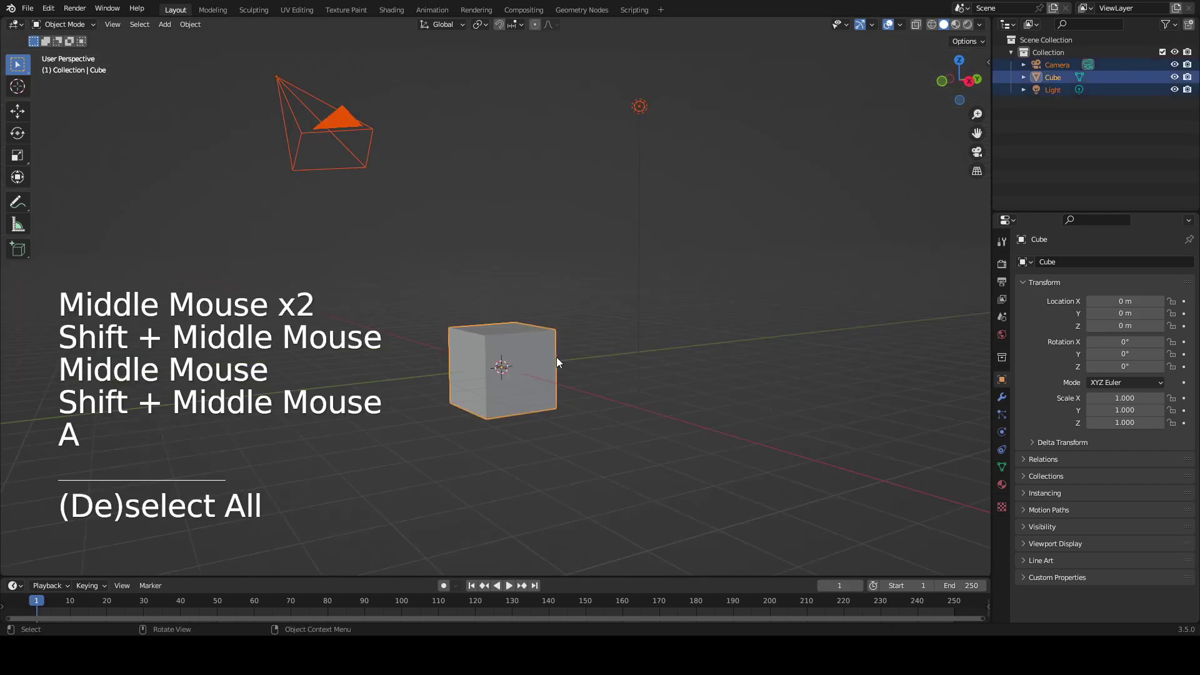
{"action": "key", "text": "x"}
{"action": "left_click", "coordinate": [557, 357]}
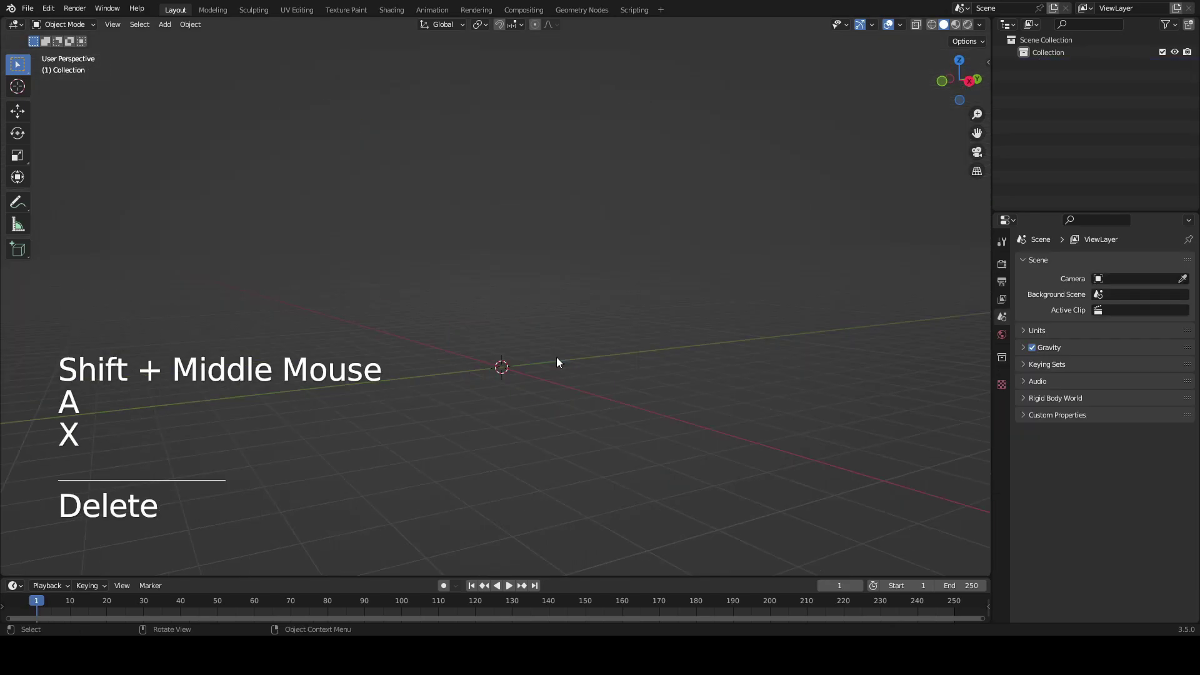
- Add a mesh cube at the world origin, working from the front orthographic view
{"action": "scroll", "coordinate": [558, 362], "scroll_direction": "up", "scroll_amount": 2}
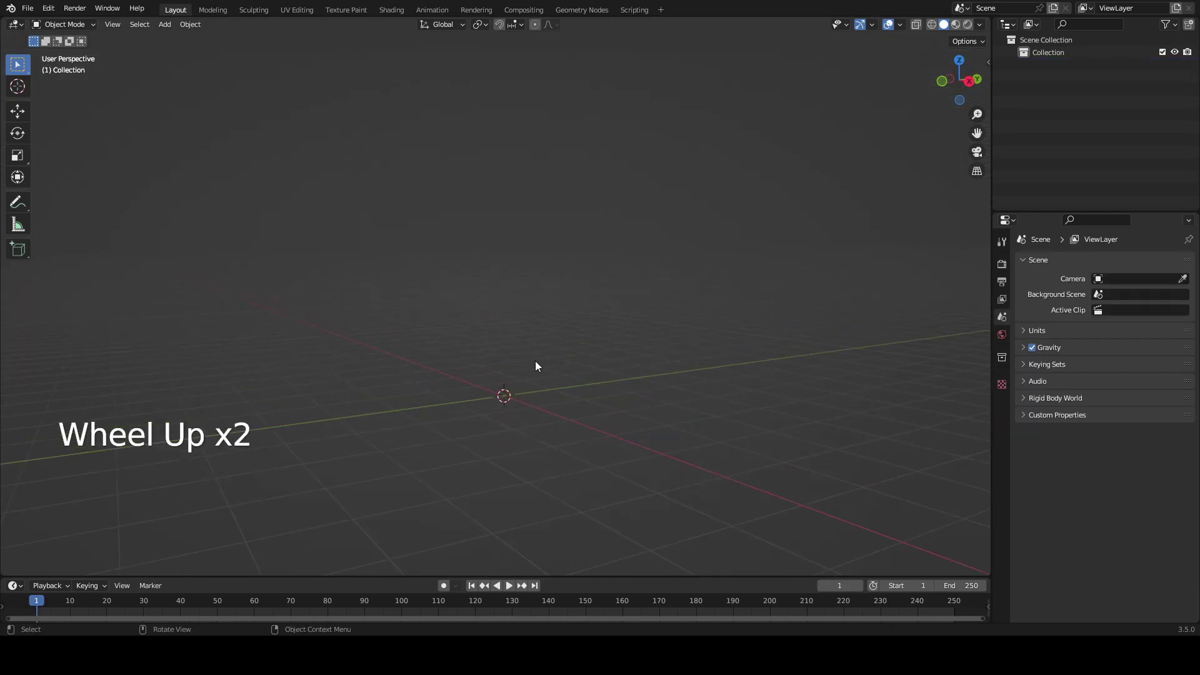
{"action": "key", "text": "Right"}
{"action": "key", "text": "KP_1"}
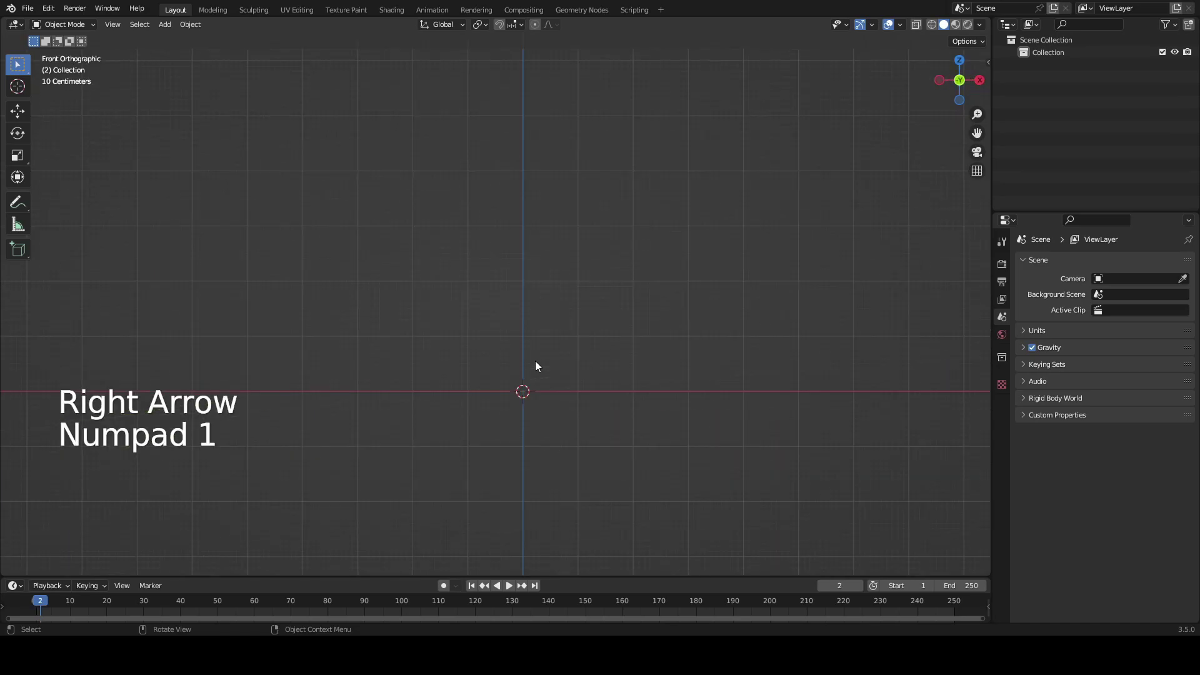
{"action": "middle_click_drag", "start_coordinate": [526, 365], "coordinate": [569, 336], "text": "shift"}
{"action": "middle_click_drag", "start_coordinate": [462, 240], "coordinate": [440, 168], "text": "shift"}
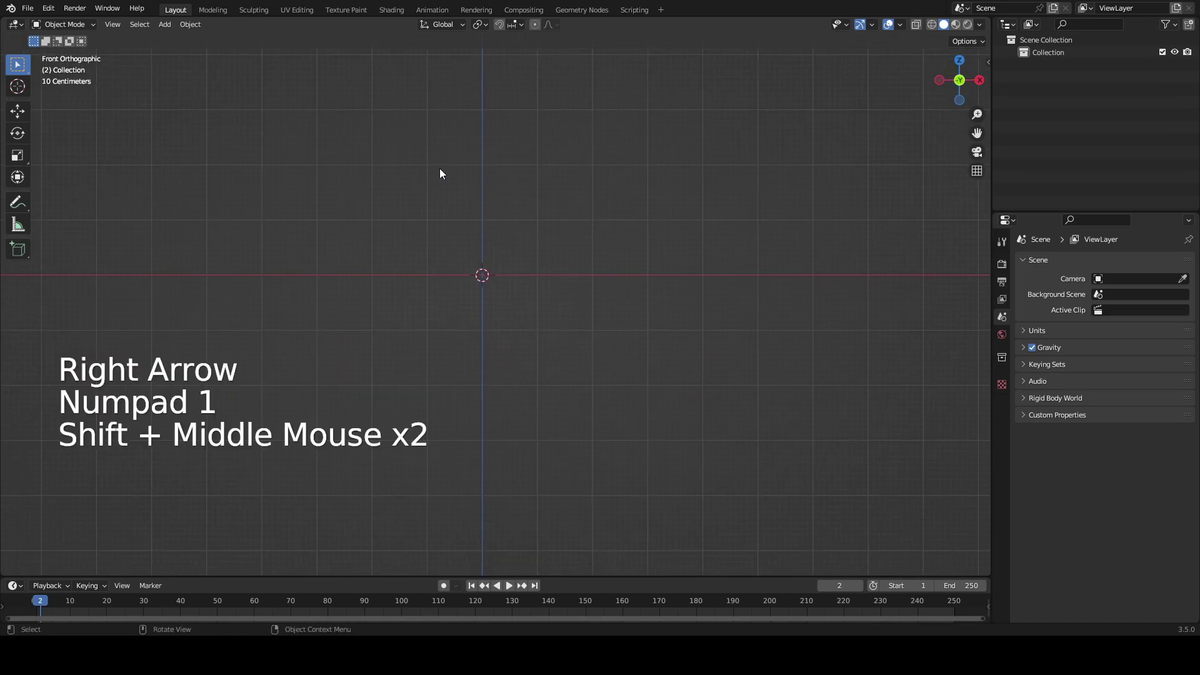
{"action": "scroll", "coordinate": [440, 167], "scroll_direction": "up", "scroll_amount": 2}
{"action": "key", "text": "shift+a"}
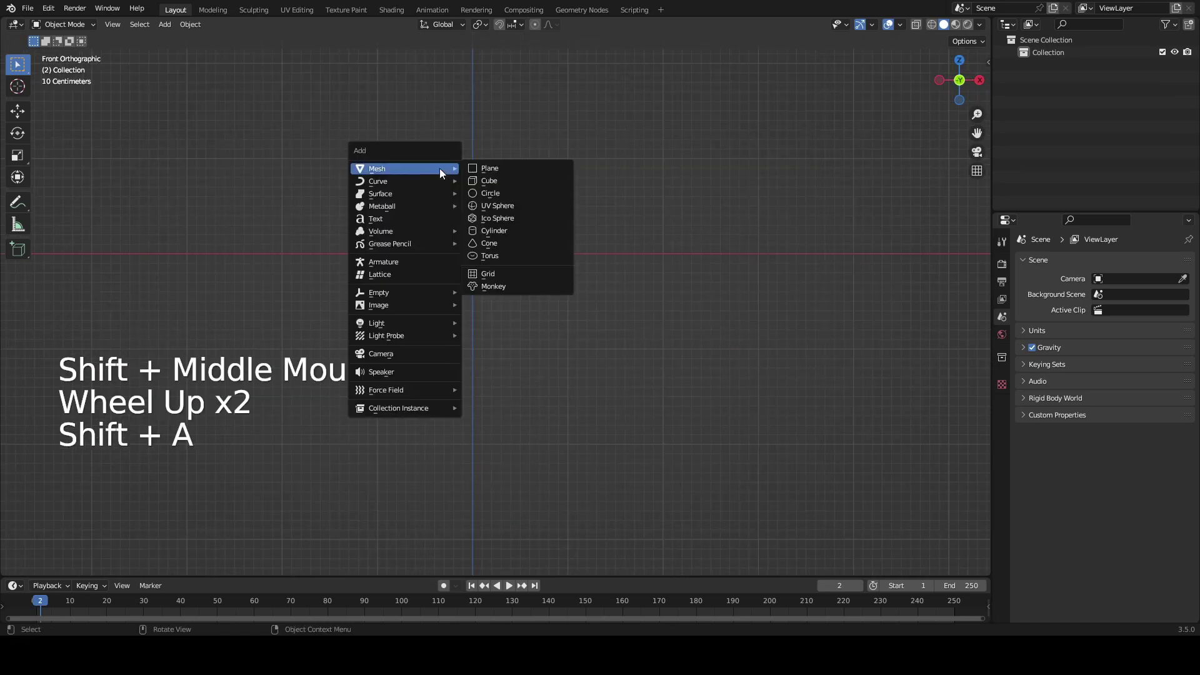
{"action": "left_click", "coordinate": [501, 180]}
{"action": "middle_click_drag", "start_coordinate": [509, 185], "coordinate": [656, 325], "text": "shift"}
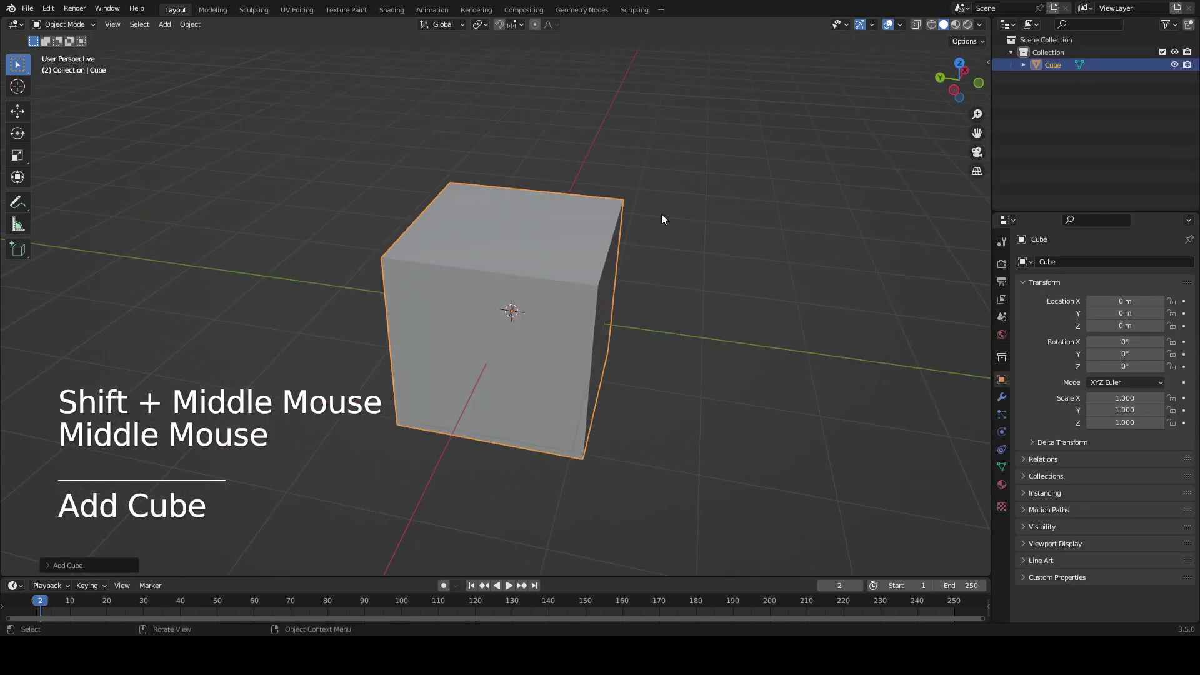
- Open the modifier settings for the cube in Object Mode
{"action": "key", "text": "Tab"}
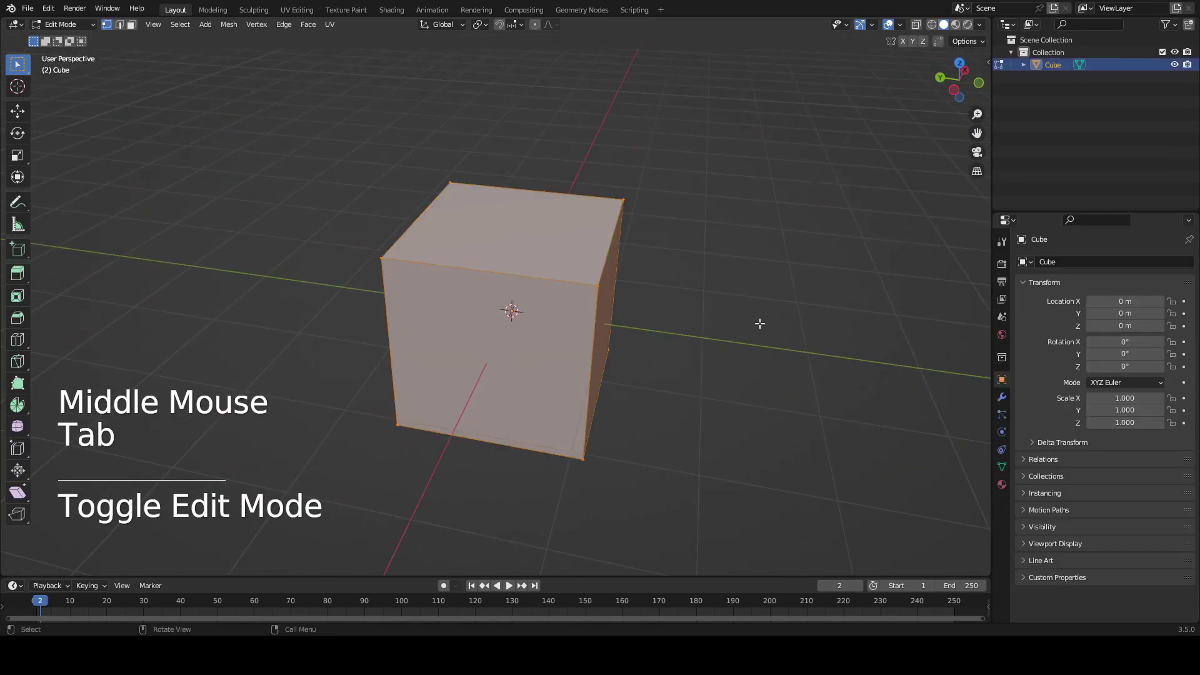
{"action": "middle_click_drag", "start_coordinate": [684, 363], "coordinate": [745, 354]}
{"action": "scroll", "coordinate": [734, 346], "scroll_direction": "down", "scroll_amount": 2}
{"action": "key", "text": "Tab"}
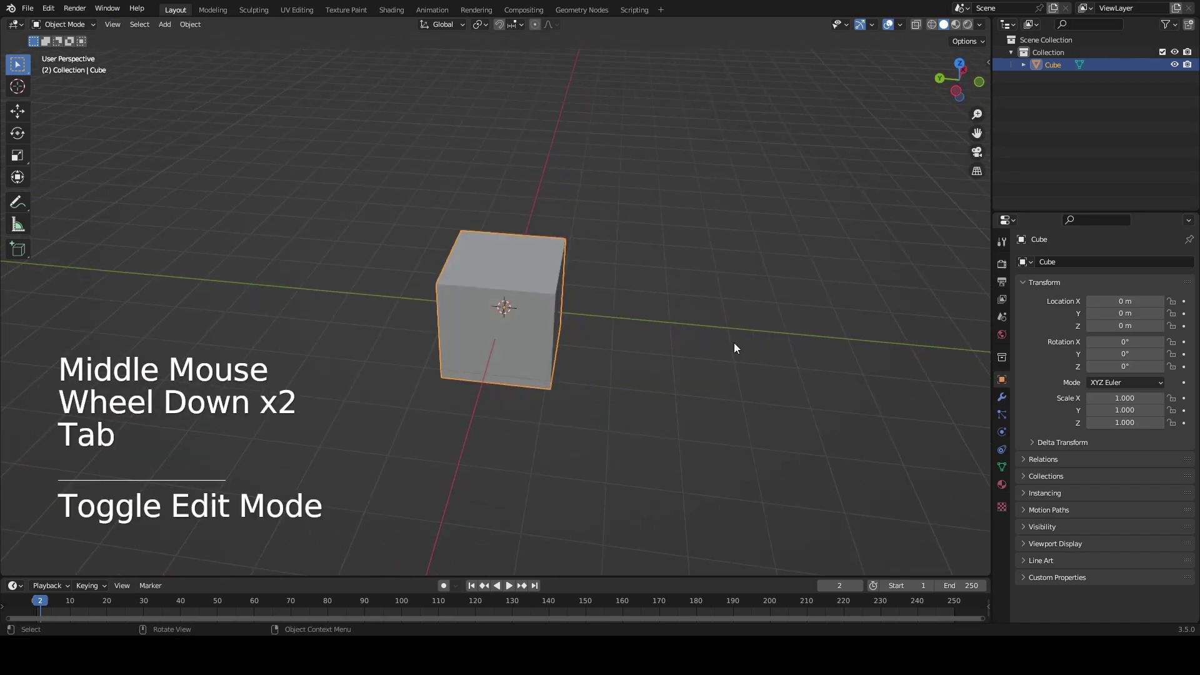
{"action": "key", "text": "KP_1"}
{"action": "middle_click_drag", "start_coordinate": [395, 282], "coordinate": [529, 344]}
{"action": "left_click", "coordinate": [1002, 397]}
{"action": "middle_click_drag", "start_coordinate": [787, 367], "coordinate": [730, 375], "text": "shift"}
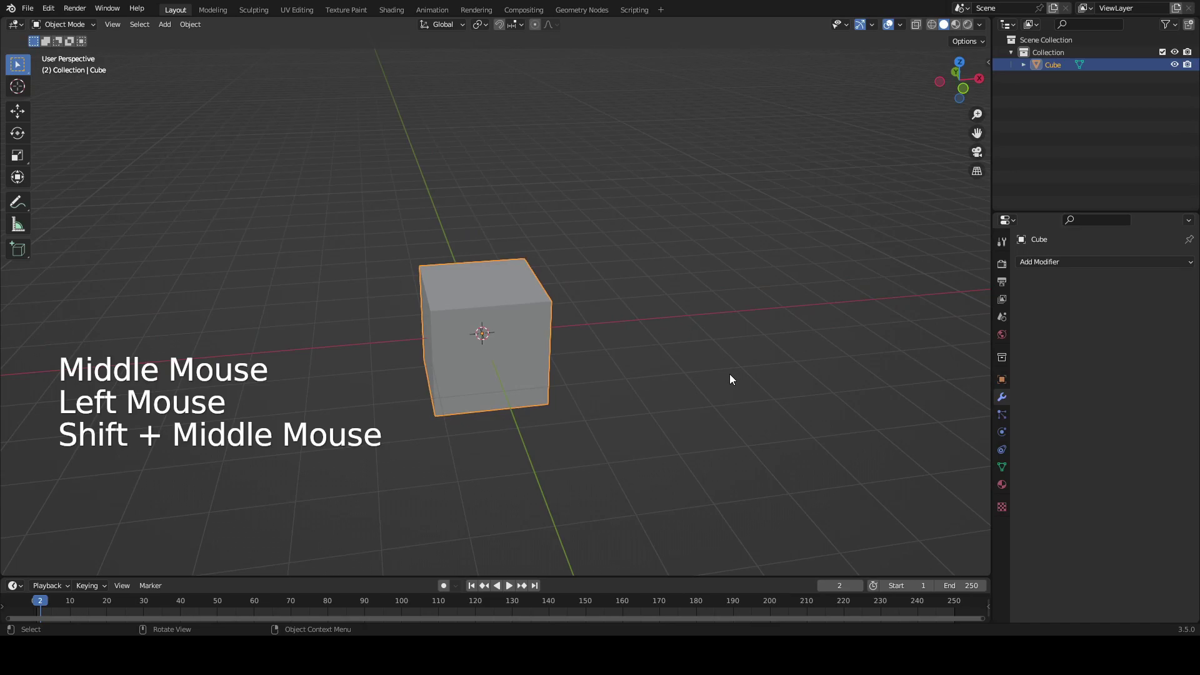
{"action": "key", "text": "Tab"}
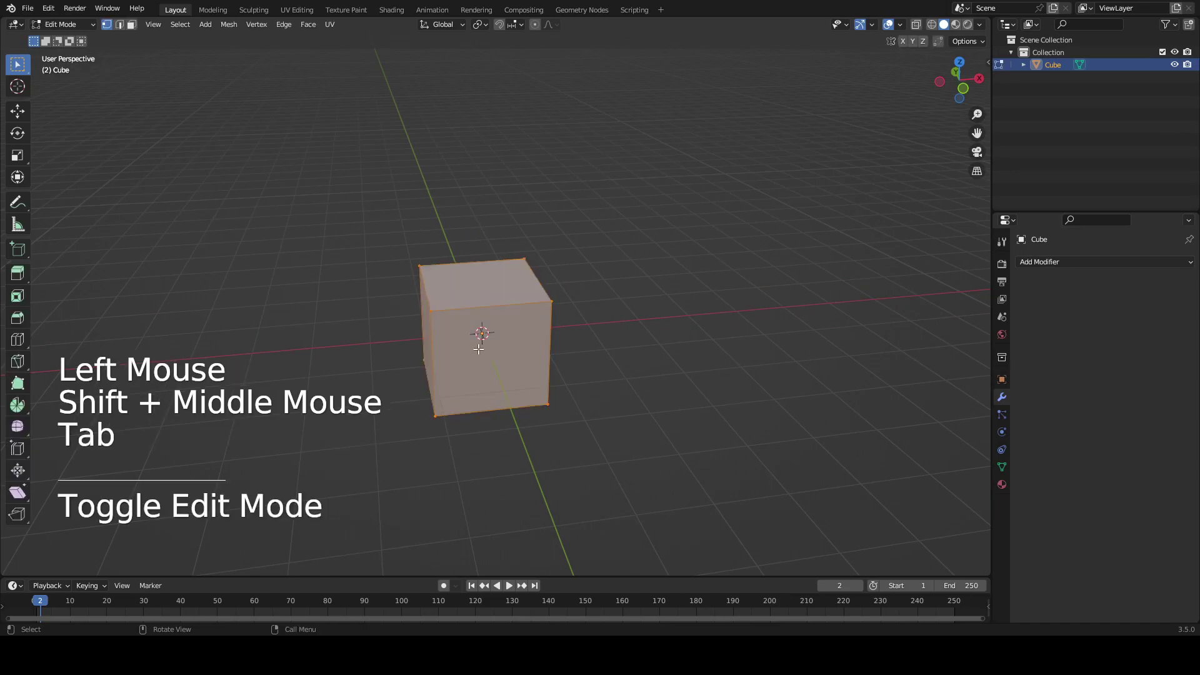
{"action": "key", "text": "KP_1"}
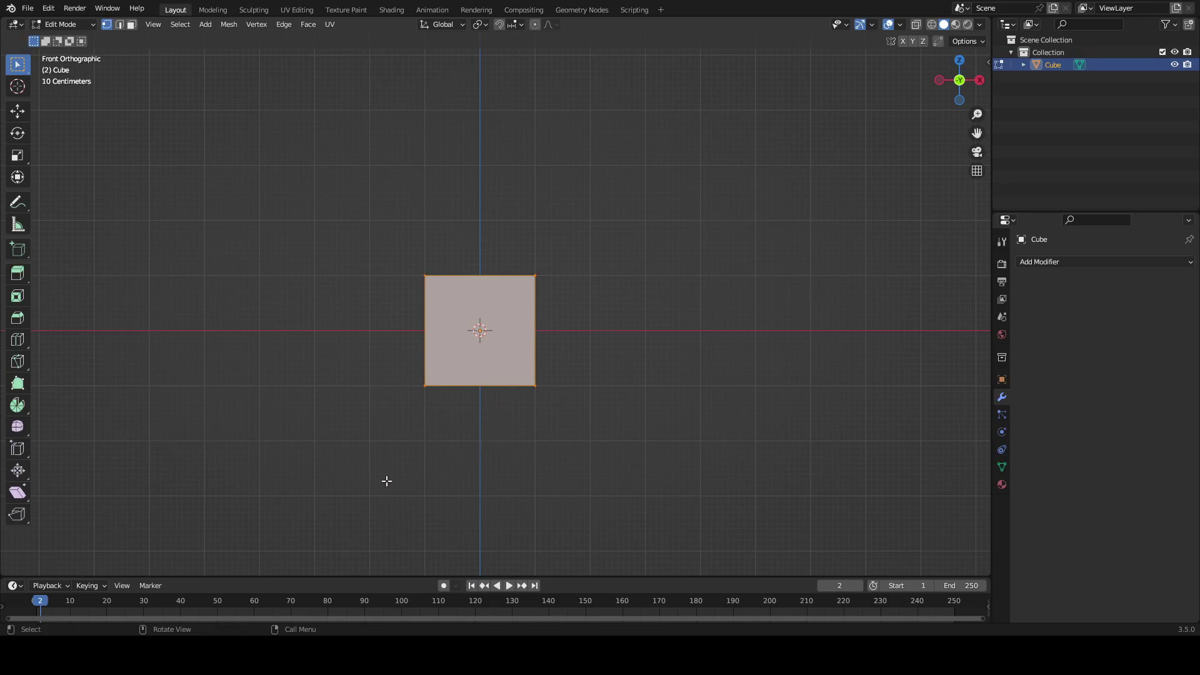
{"action": "key", "text": "Tab"}
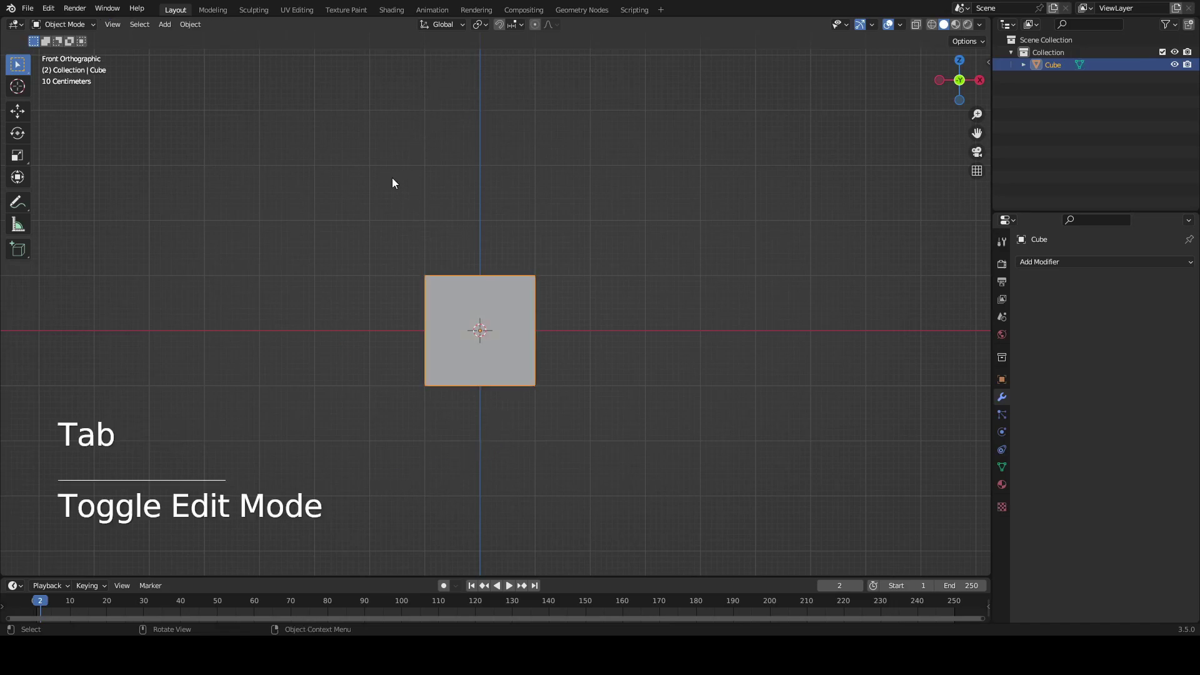
{"action": "middle_click_drag", "start_coordinate": [394, 181], "coordinate": [457, 197]}
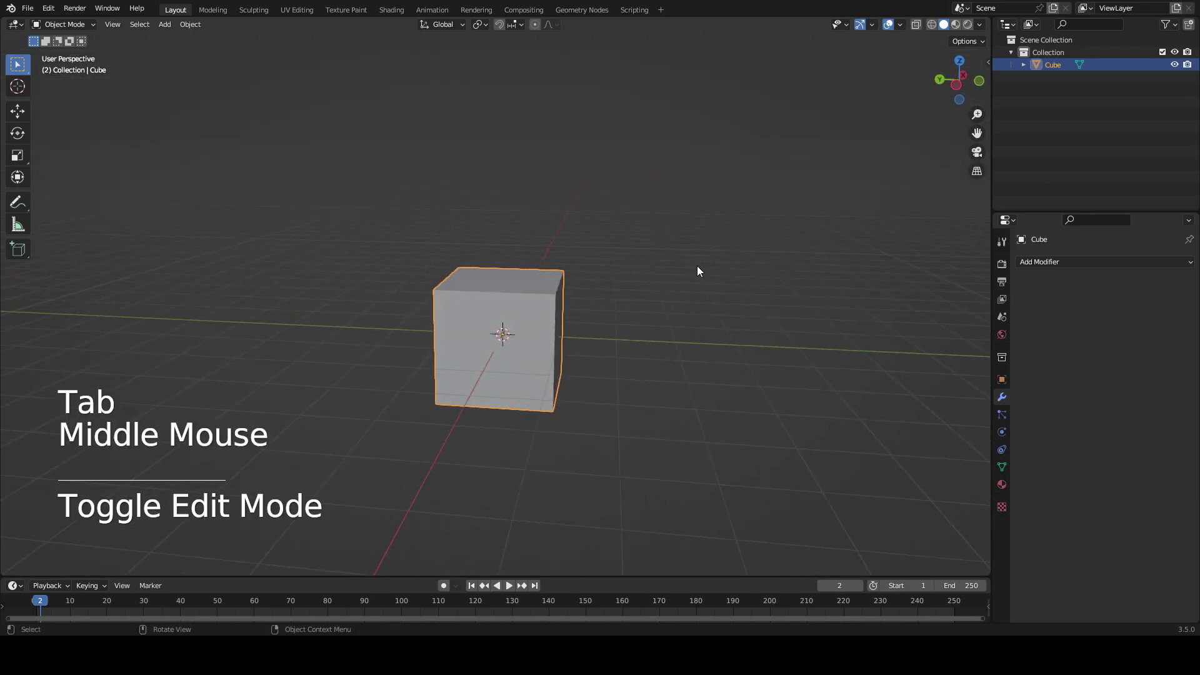
{"action": "middle_click_drag", "start_coordinate": [700, 266], "coordinate": [576, 271]}
{"action": "key", "text": "Tab"}
{"action": "key", "text": "KP_1"}
{"action": "middle_click_drag", "start_coordinate": [349, 302], "coordinate": [460, 370]}
{"action": "scroll", "coordinate": [460, 370], "scroll_direction": "up", "scroll_amount": 1}
{"action": "key", "text": "Tab"}
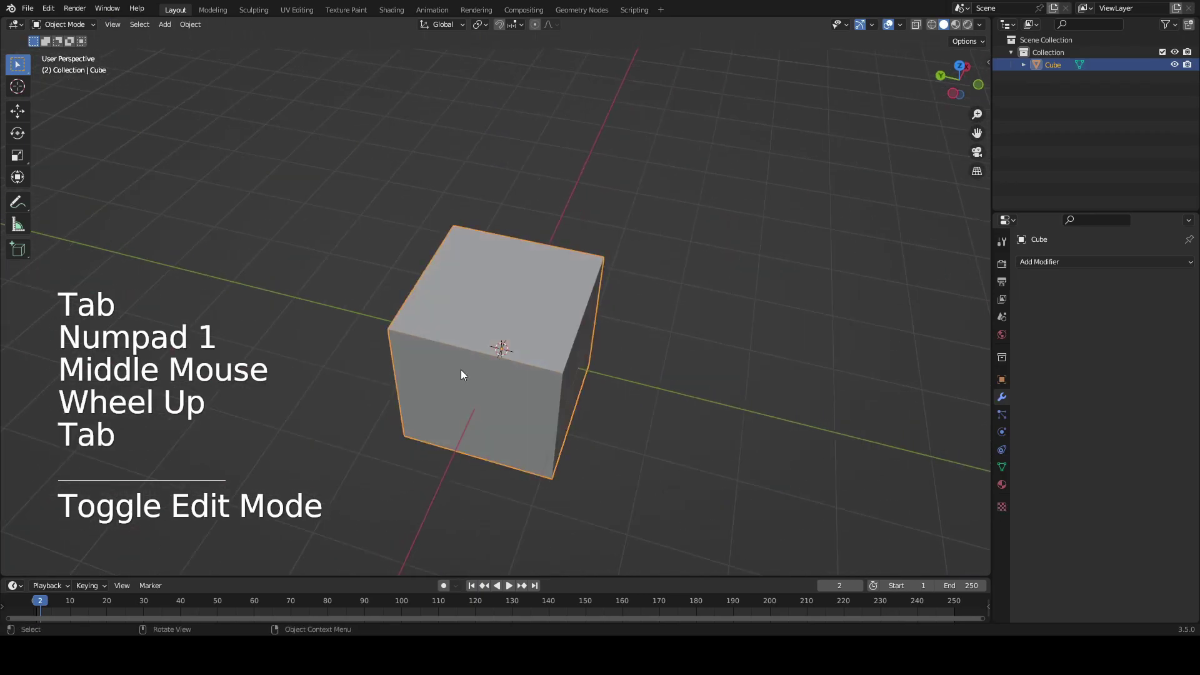
- Add a single loop cut that halves the cube along the Y axis, with the slide factor set to 0
{"action": "key", "text": "Tab"}
{"action": "key", "text": "ctrl+r"}
{"action": "left_click", "coordinate": [537, 239]}
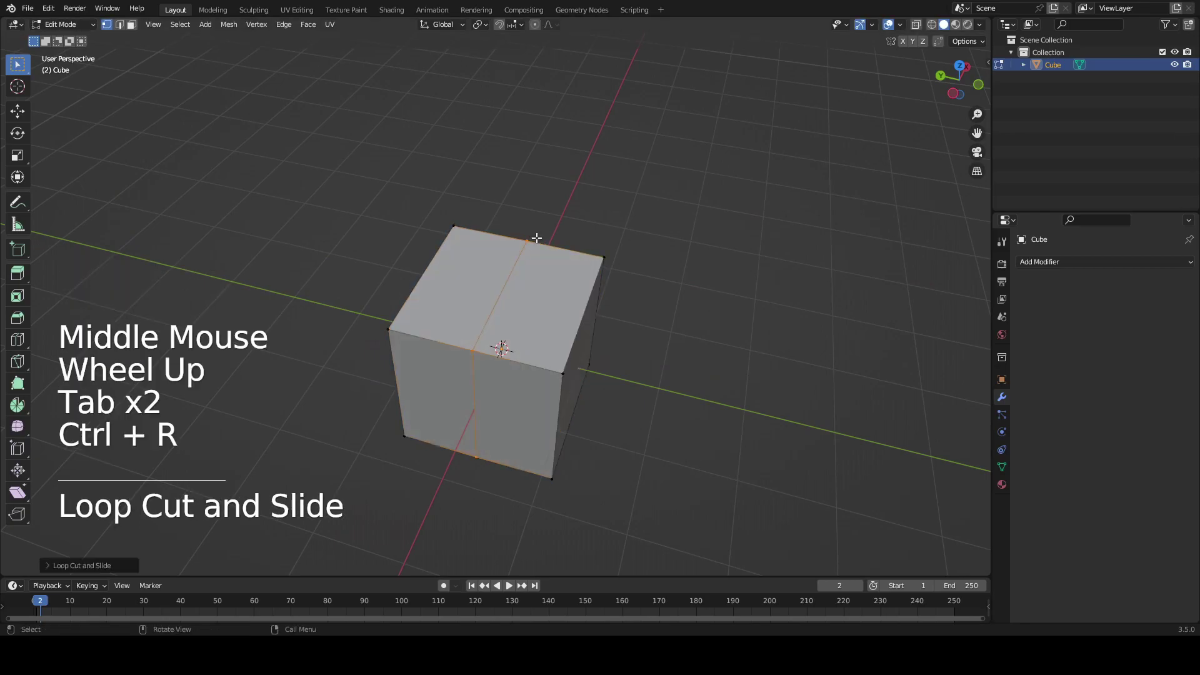
{"action": "left_click", "coordinate": [50, 567]}
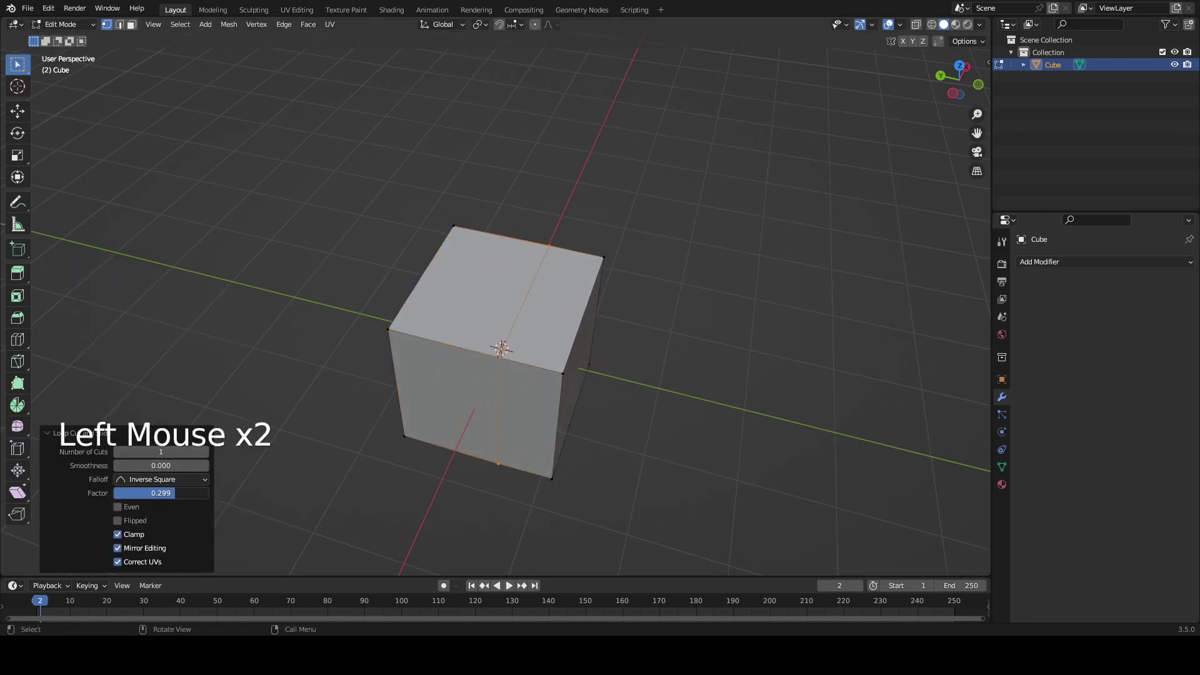
{"action": "middle_click_drag", "start_coordinate": [458, 348], "coordinate": [573, 375]}
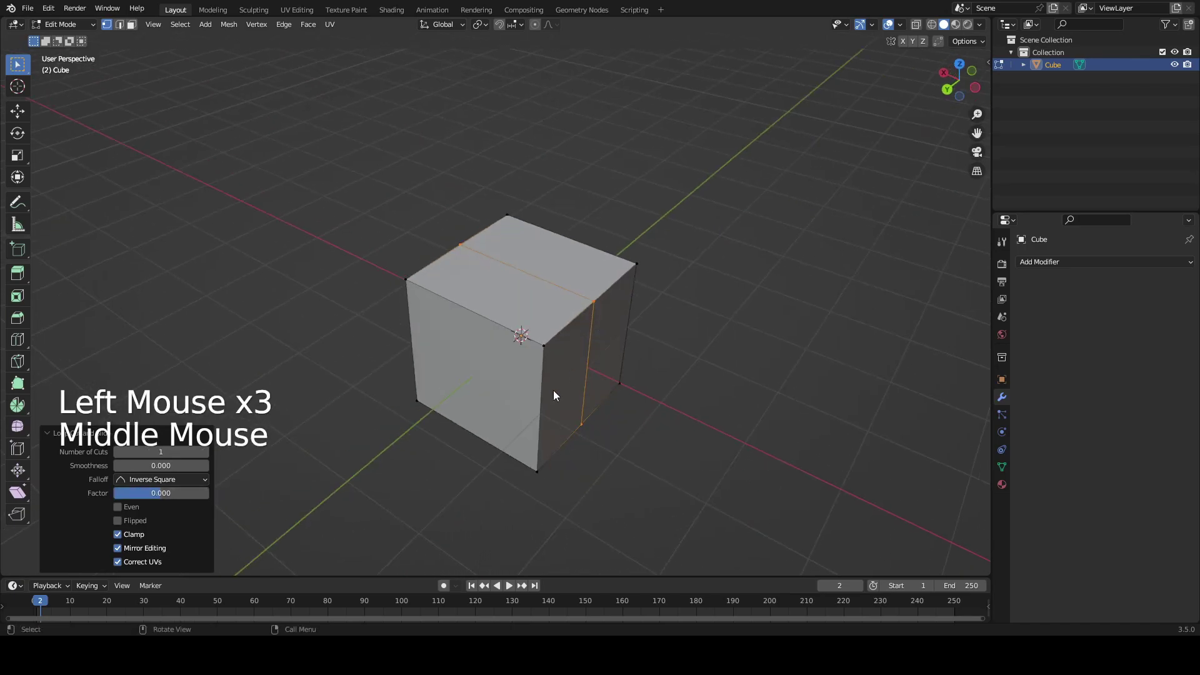
- Remove the positive-Y half of the cube by deleting the vertices of its end face, and return to Object Mode
{"action": "key", "text": "3"}
{"action": "left_click", "coordinate": [494, 410]}
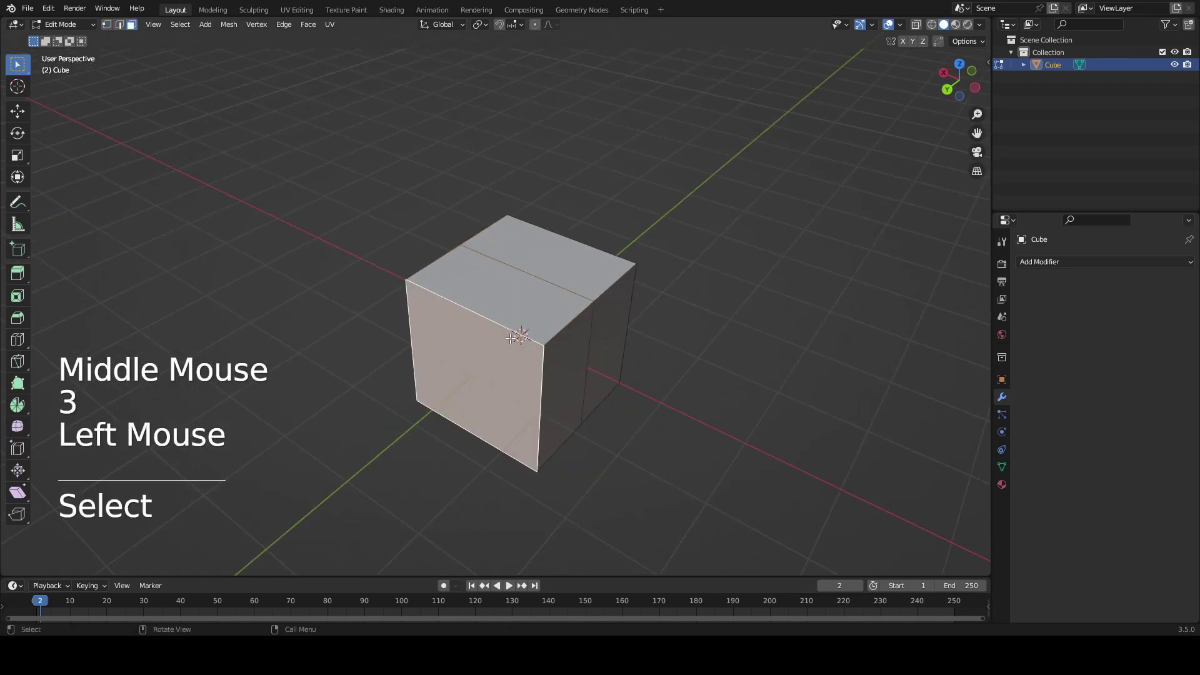
{"action": "key", "text": "x"}
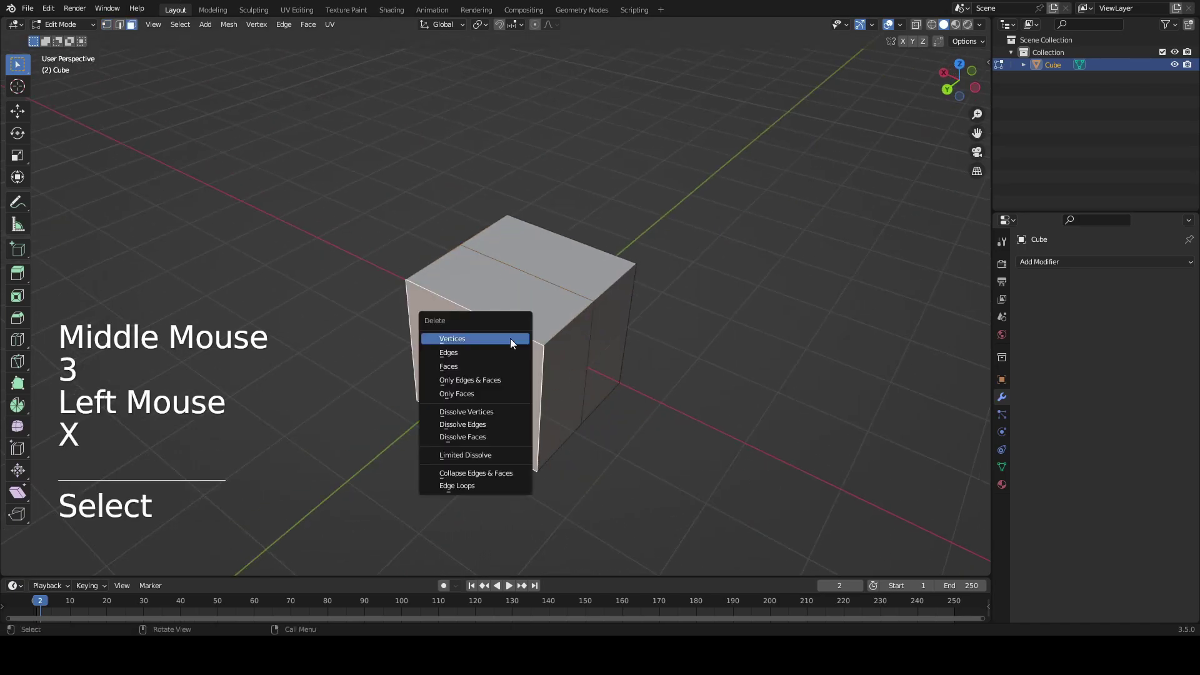
{"action": "left_click", "coordinate": [452, 338]}
{"action": "middle_click_drag", "start_coordinate": [451, 338], "coordinate": [607, 257]}
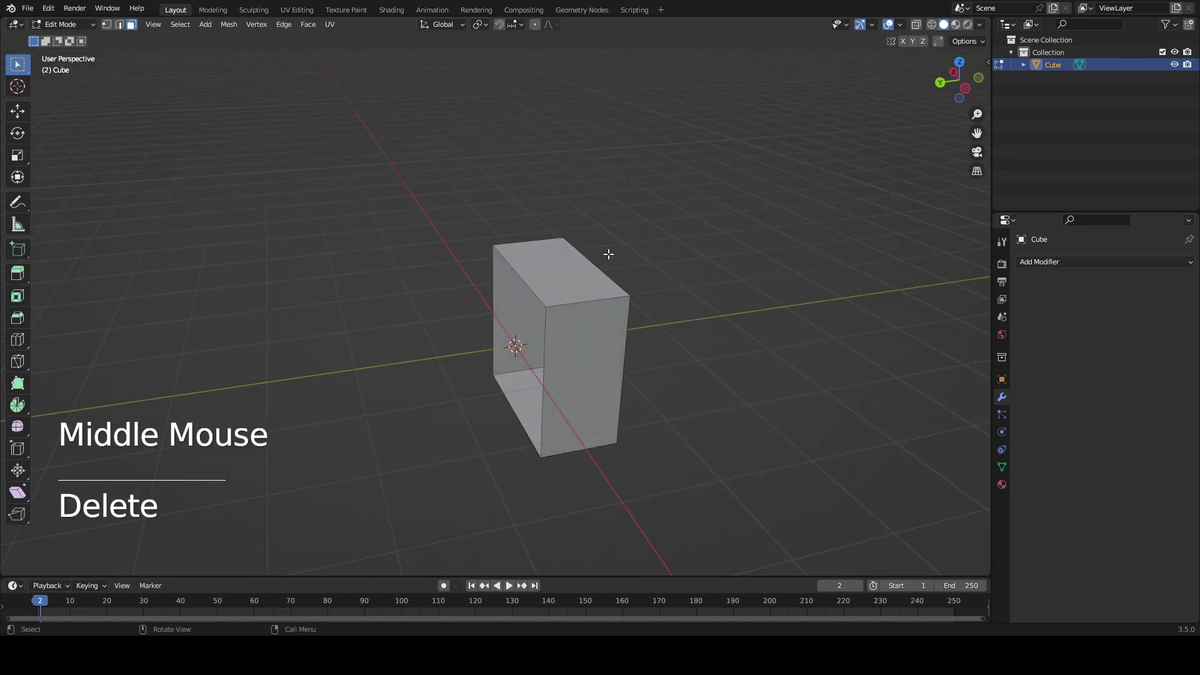
{"action": "middle_click_drag", "start_coordinate": [752, 364], "coordinate": [514, 302], "text": "shift"}
{"action": "key", "text": "Tab"}
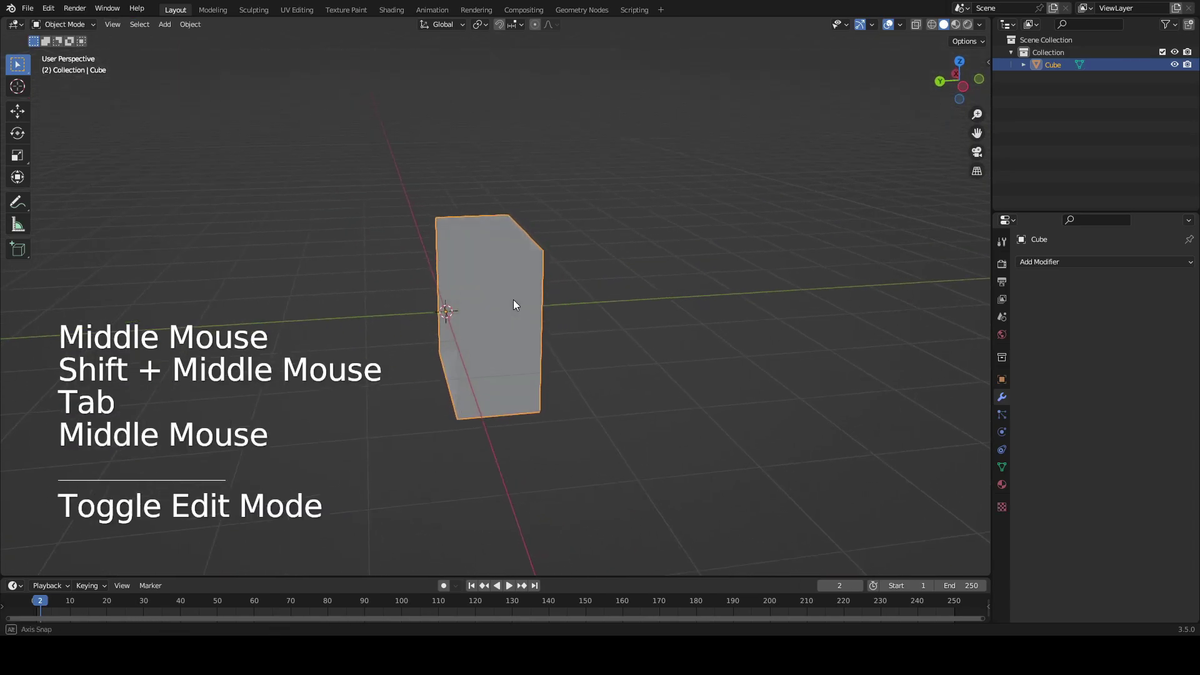
- Add a Mirror modifier to the half cube
{"action": "middle_click_drag", "start_coordinate": [435, 356], "coordinate": [563, 325]}
{"action": "left_click", "coordinate": [1044, 262]}
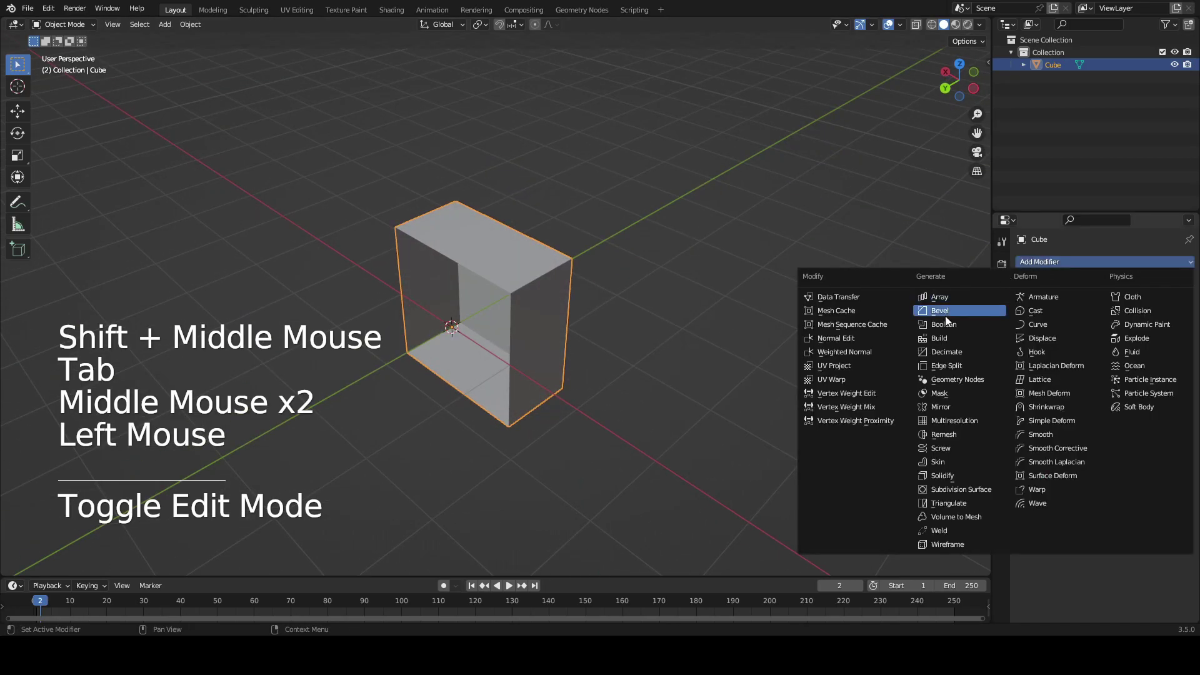
{"action": "left_click", "coordinate": [962, 407]}
{"action": "middle_click_drag", "start_coordinate": [962, 407], "coordinate": [557, 348]}
- Try moving the whole mesh in Edit Mode with the mirror on X, and undo the move
{"action": "key", "text": "KP_1"}
{"action": "key", "text": "Tab"}
{"action": "key", "text": "a"}
{"action": "key", "text": "g"}
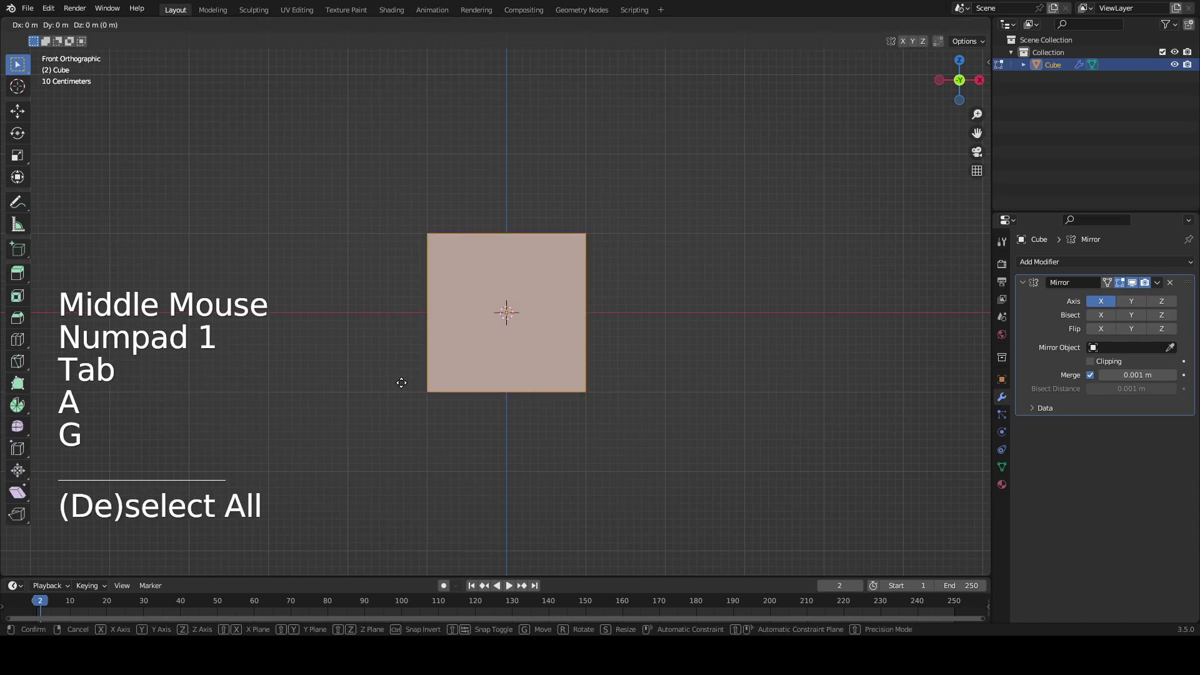
{"action": "left_click", "coordinate": [408, 330]}
{"action": "key", "text": "ctrl+z"}
- Set the Mirror modifier to use only the Y axis so the missing half is filled in
{"action": "middle_click_drag", "start_coordinate": [407, 330], "coordinate": [1070, 291]}
{"action": "key", "text": "Tab"}
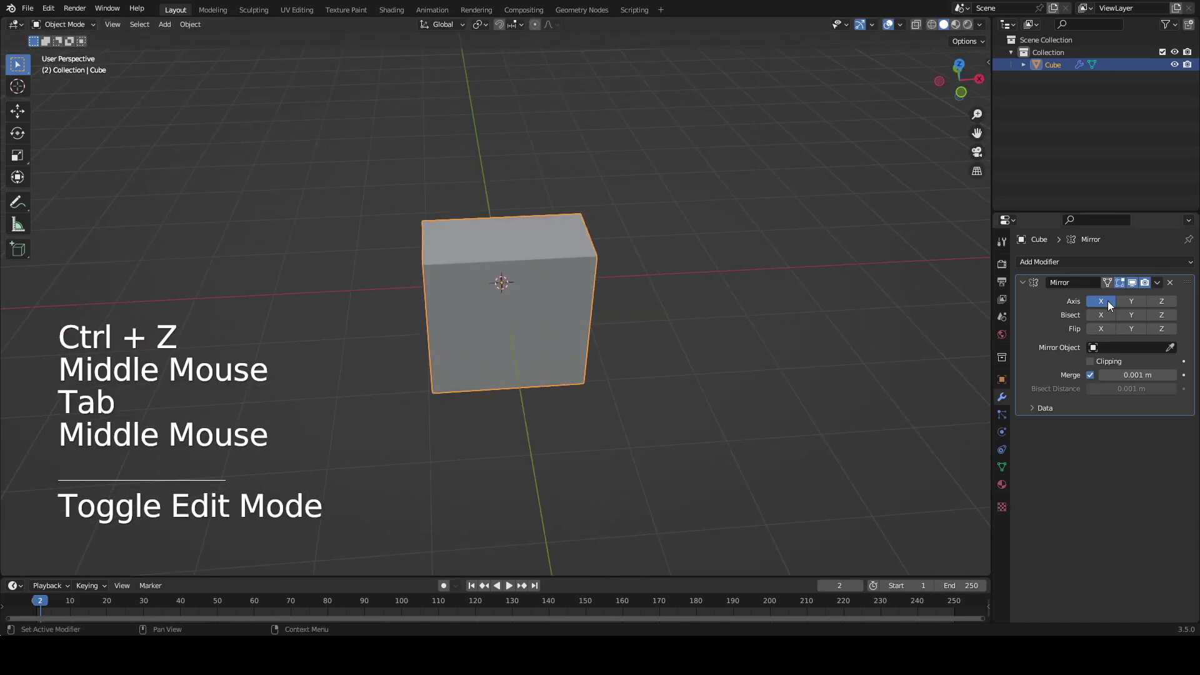
{"action": "left_click", "coordinate": [1131, 302]}
{"action": "middle_click_drag", "start_coordinate": [975, 300], "coordinate": [793, 297]}
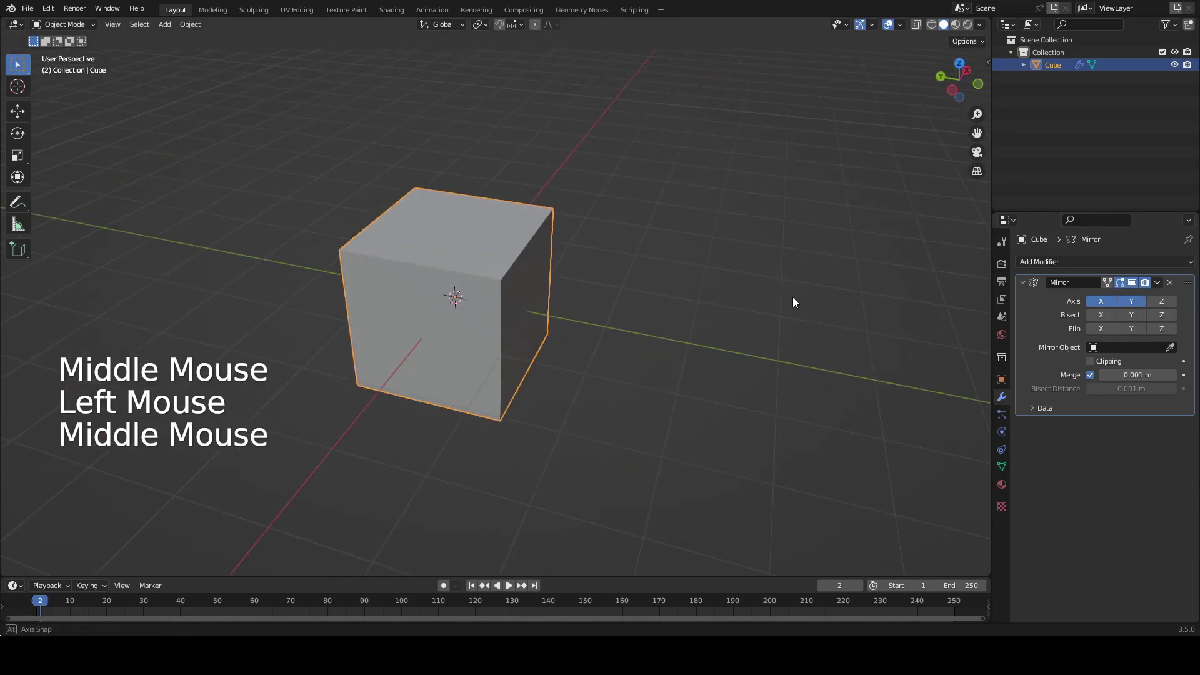
{"action": "left_click", "coordinate": [1101, 302]}
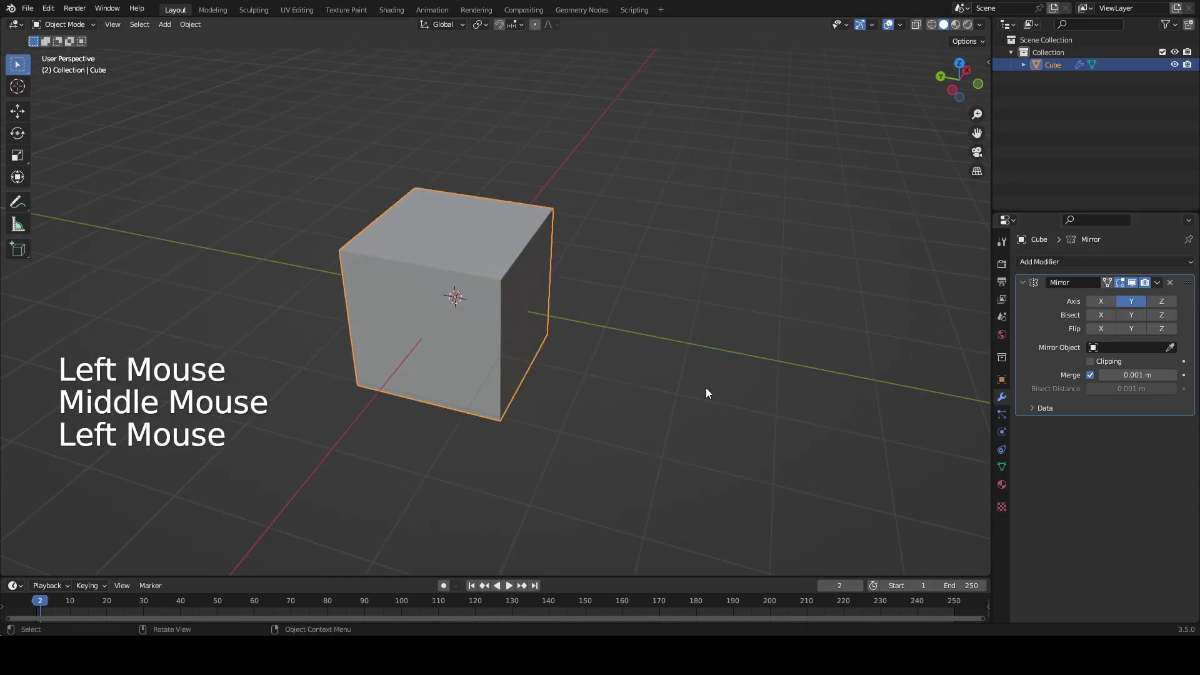
- Enable both the X and Y axes of the Mirror modifier and enter Edit Mode
{"action": "double_click", "coordinate": [1109, 294]}
{"action": "key", "text": "Tab"}
{"action": "left_click", "coordinate": [1105, 305]}
{"action": "left_click", "coordinate": [1135, 300]}
{"action": "left_click", "coordinate": [1135, 301]}
{"action": "key", "text": "Tab"}
{"action": "middle_click_drag", "start_coordinate": [333, 205], "coordinate": [413, 344]}
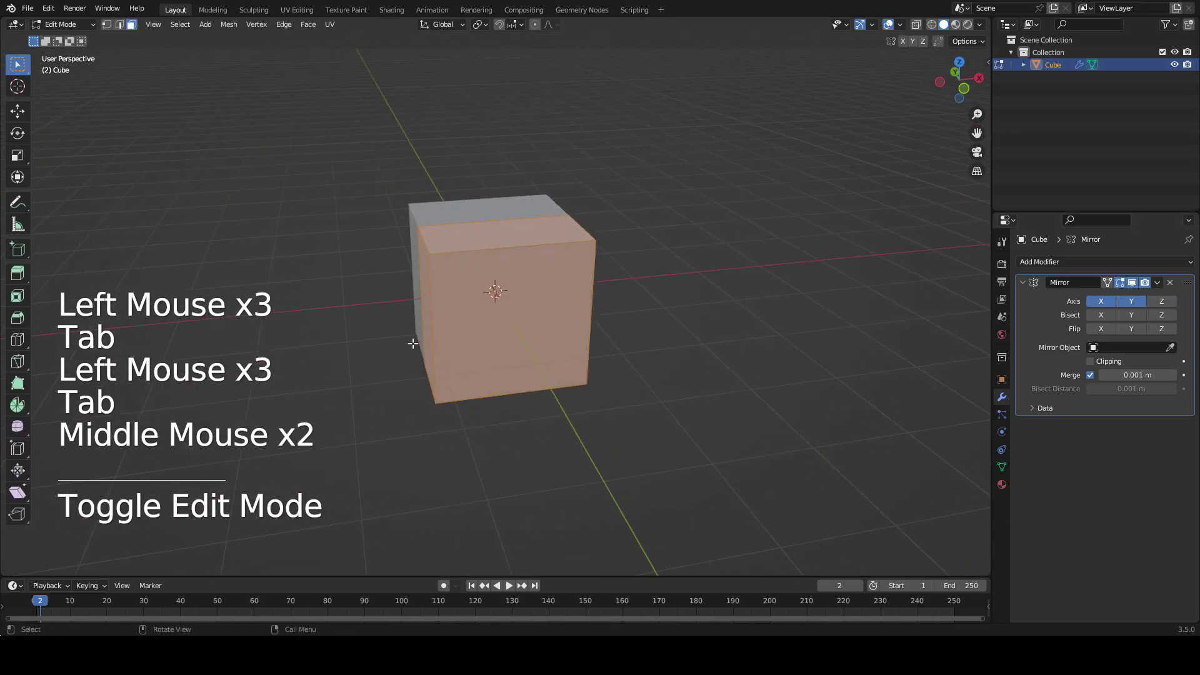
- Try moving the whole mesh away from the origin with both mirror axes on, and undo the move
{"action": "key", "text": "g"}
{"action": "left_click", "coordinate": [556, 332]}
{"action": "middle_click_drag", "start_coordinate": [556, 332], "coordinate": [527, 343]}
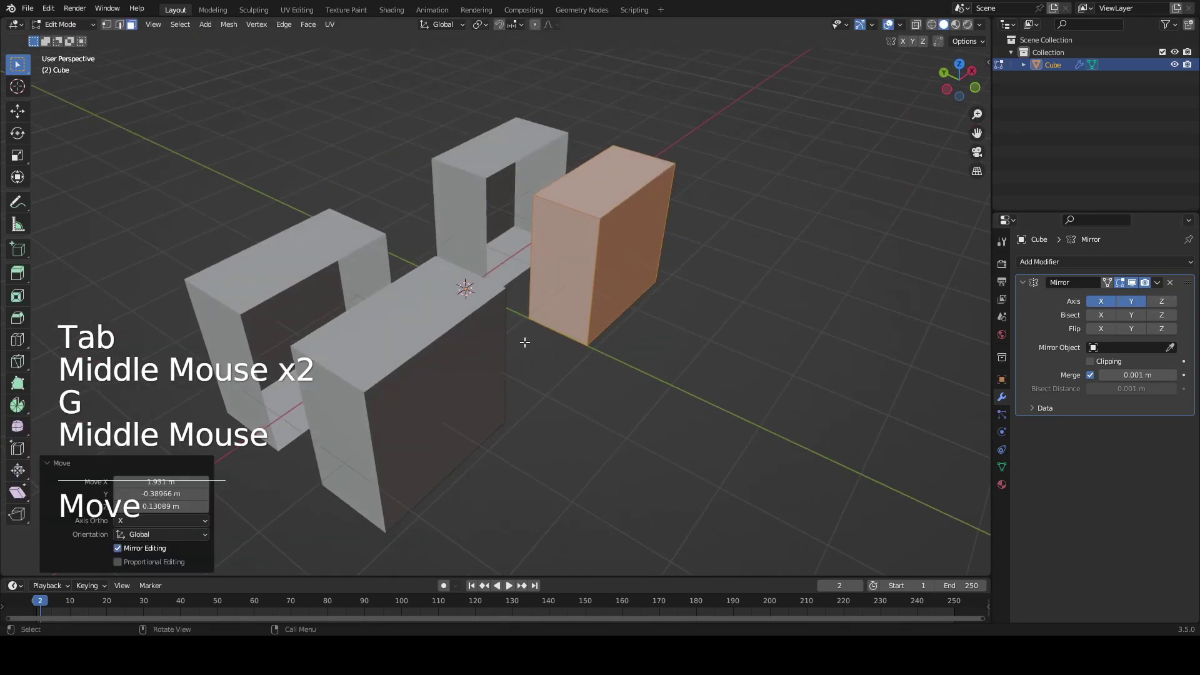
{"action": "key", "text": "ctrl+z"}
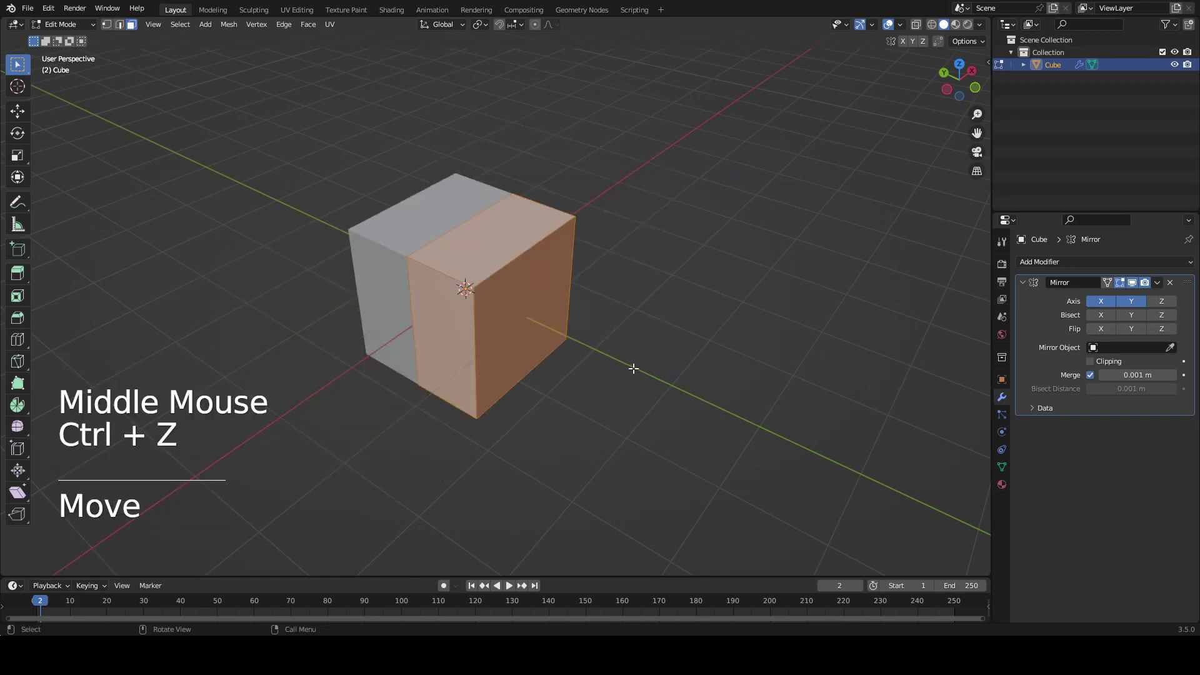
- Restrict the Mirror modifier to the Y axis again and leave Edit Mode
{"action": "left_click", "coordinate": [1107, 303]}
{"action": "left_click", "coordinate": [1119, 303]}
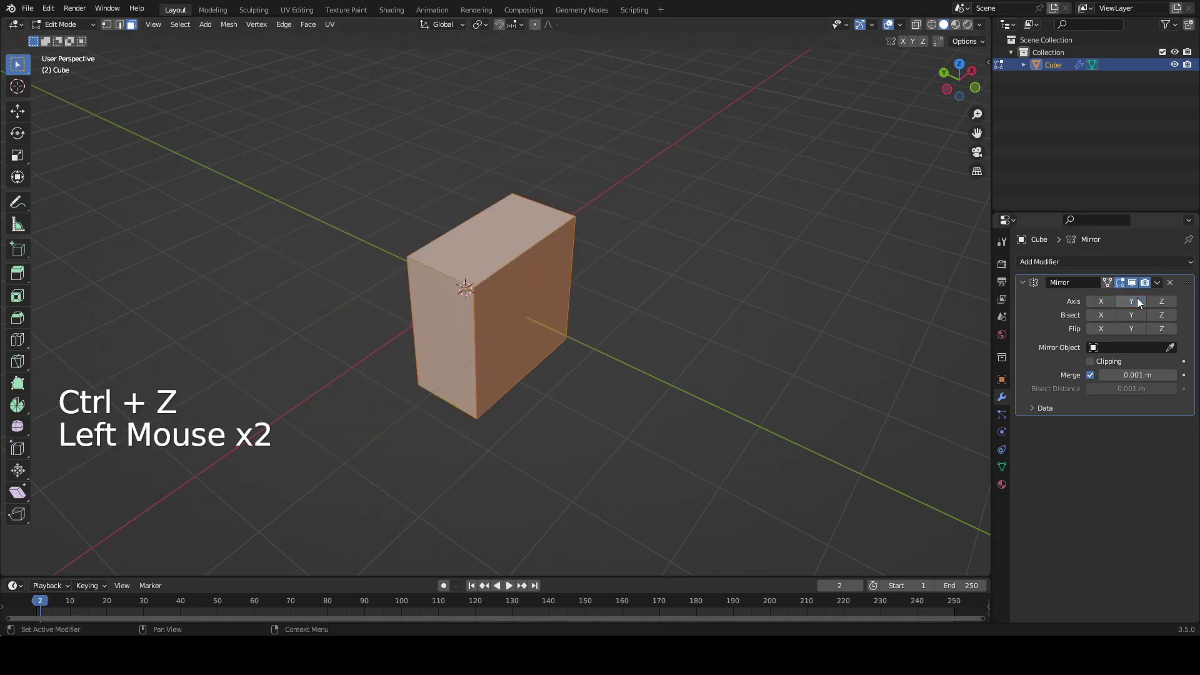
{"action": "left_click", "coordinate": [1119, 302]}
{"action": "key", "text": "Tab"}
{"action": "middle_click_drag", "start_coordinate": [592, 375], "coordinate": [535, 295]}
- Select a face of the half cube in face select mode and delete it
{"action": "key", "text": "Tab"}
{"action": "key", "text": "KP_1"}
{"action": "key", "text": "3"}
{"action": "left_click", "coordinate": [535, 294]}
{"action": "scroll", "coordinate": [745, 344], "scroll_direction": "up", "scroll_amount": 1}
{"action": "middle_click_drag", "start_coordinate": [744, 343], "coordinate": [591, 308]}
{"action": "middle_click_drag", "start_coordinate": [537, 310], "coordinate": [571, 268]}
{"action": "left_click", "coordinate": [530, 306]}
{"action": "middle_click_drag", "start_coordinate": [572, 268], "coordinate": [600, 351]}
{"action": "scroll", "coordinate": [621, 307], "scroll_direction": "down", "scroll_amount": 2}
{"action": "middle_click_drag", "start_coordinate": [600, 351], "coordinate": [572, 363]}
{"action": "key", "text": "x"}
{"action": "key", "text": "f"}
- Move the vertical mirror-seam edge on the negative-X side outward along the X axis to form a point
{"action": "key", "text": "2"}
{"action": "left_click", "coordinate": [441, 345]}
{"action": "middle_click_drag", "start_coordinate": [544, 304], "coordinate": [514, 312]}
{"action": "key", "text": "g"}
{"action": "key", "text": "x"}
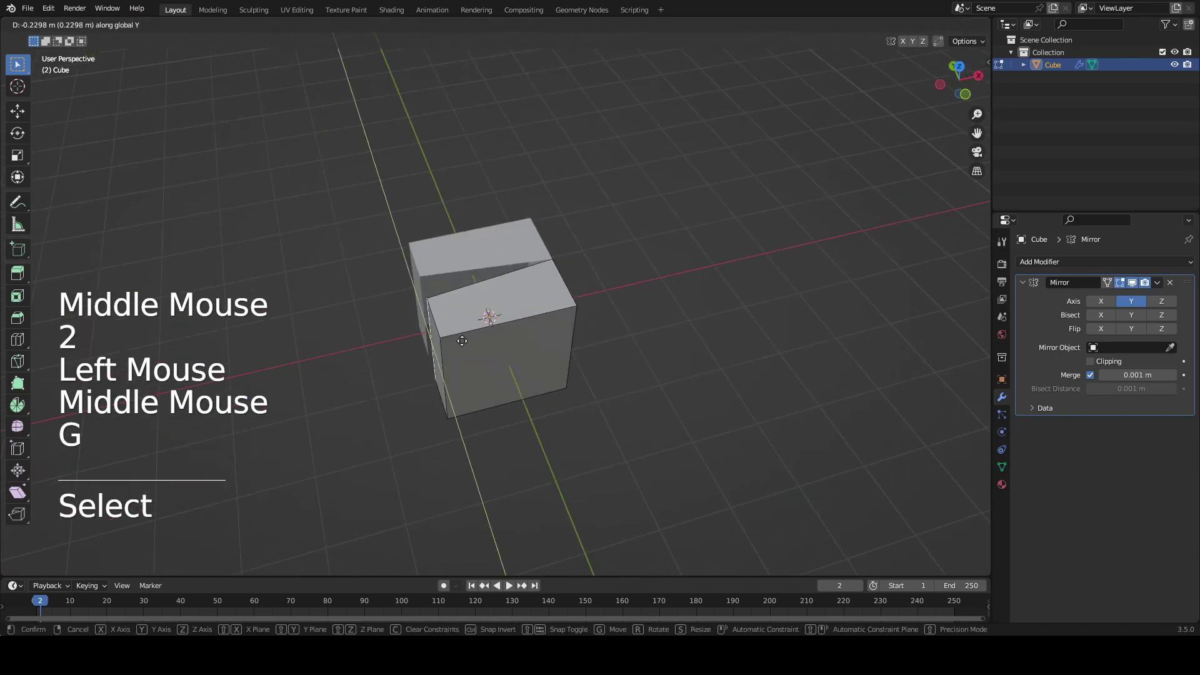
{"action": "left_click", "coordinate": [447, 343]}
- Move the vertical mirror-seam edge on the positive-X side outward by about 1.39 m along the X axis
{"action": "middle_click_drag", "start_coordinate": [628, 351], "coordinate": [550, 338]}
{"action": "left_click", "coordinate": [550, 336]}
{"action": "key", "text": "g"}
{"action": "key", "text": "x"}
{"action": "left_click", "coordinate": [632, 374]}
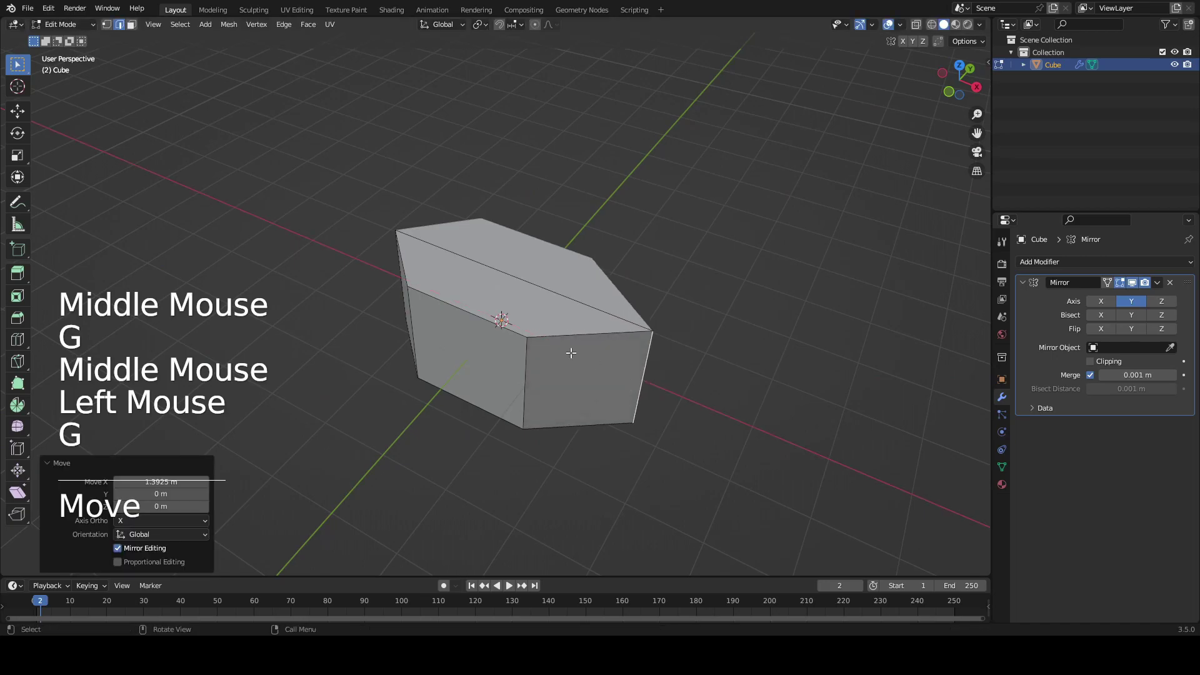
- Raise the top face of the mesh along the Z axis to make the body much taller
{"action": "left_click", "coordinate": [491, 289]}
{"action": "key", "text": "3"}
{"action": "left_click", "coordinate": [491, 287]}
{"action": "middle_click_drag", "start_coordinate": [491, 287], "coordinate": [519, 382], "text": "shift"}
{"action": "key", "text": "g"}
{"action": "key", "text": "z"}
{"action": "left_click", "coordinate": [557, 162]}
- Extrude the raised top face upward to add another section to the body
{"action": "key", "text": "KP_1"}
{"action": "middle_click_drag", "start_coordinate": [557, 69], "coordinate": [544, 300], "text": "shift"}
{"action": "key", "text": "e"}
{"action": "left_click", "coordinate": [623, 203]}
- Scale the extruded top face to 0 so that its vertices collapse into a single peak
{"action": "scroll", "coordinate": [623, 202], "scroll_direction": "up", "scroll_amount": 2}
{"action": "key", "text": "1"}
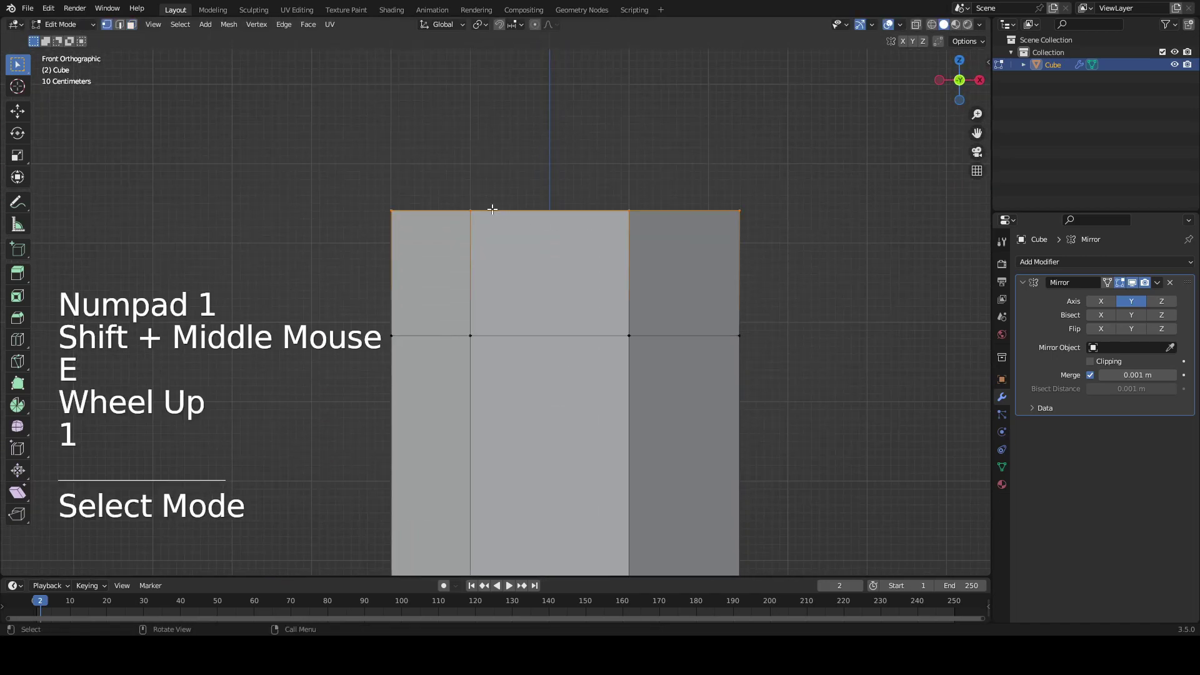
{"action": "middle_click_drag", "start_coordinate": [623, 202], "coordinate": [423, 231]}
{"action": "key", "text": "s"}
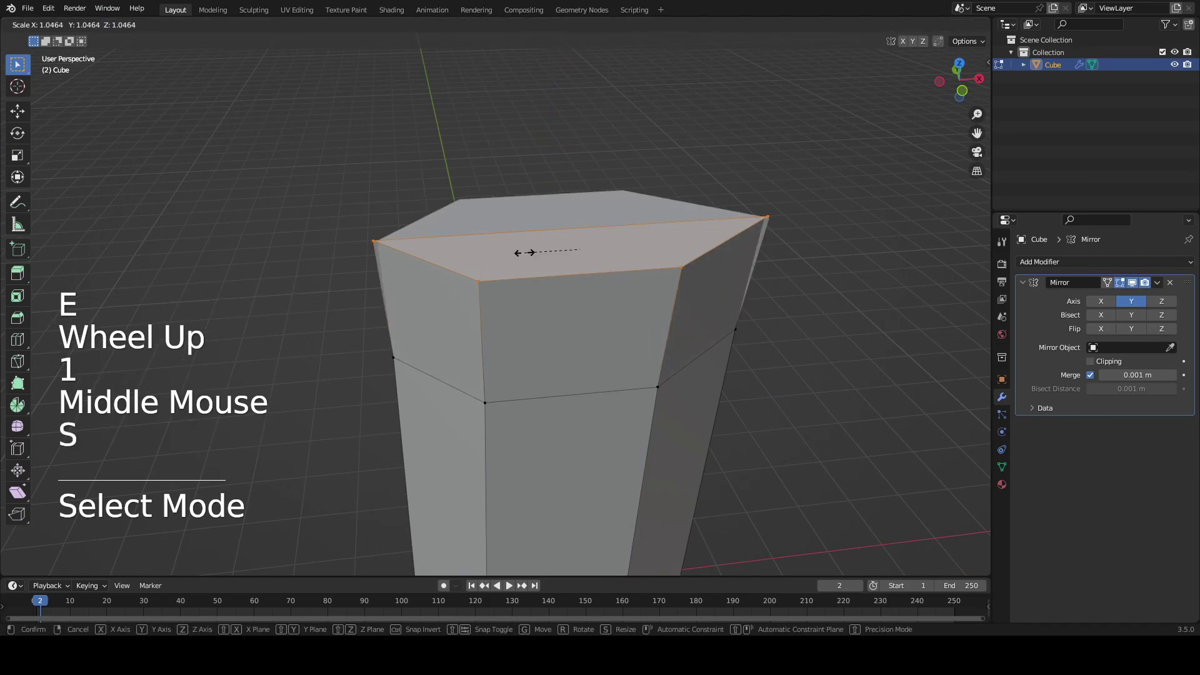
{"action": "key", "text": "0"}
{"action": "key", "text": "Return"}
- Enable Clipping on the Mirror modifier and merge the collapsed peak vertices by distance
{"action": "middle_click_drag", "start_coordinate": [519, 263], "coordinate": [1062, 323]}
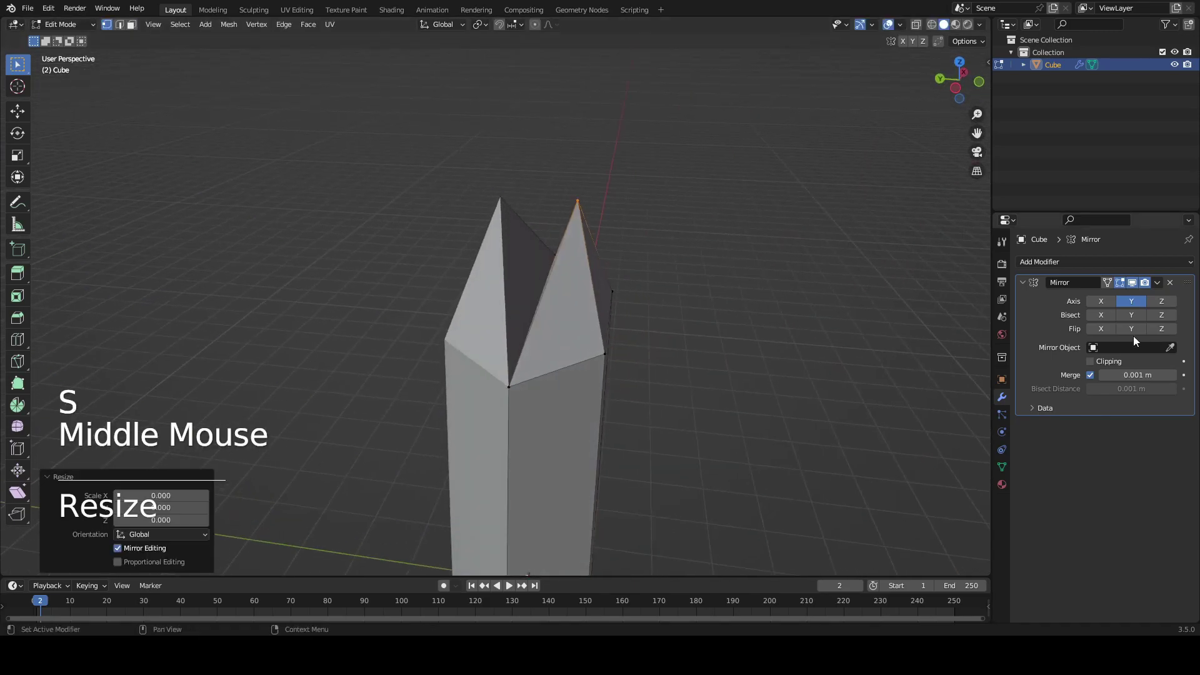
{"action": "left_click", "coordinate": [1093, 363]}
{"action": "middle_click_drag", "start_coordinate": [600, 225], "coordinate": [651, 271], "text": "shift"}
{"action": "scroll", "coordinate": [651, 270], "scroll_direction": "up", "scroll_amount": 2}
{"action": "right_click", "coordinate": [666, 254]}
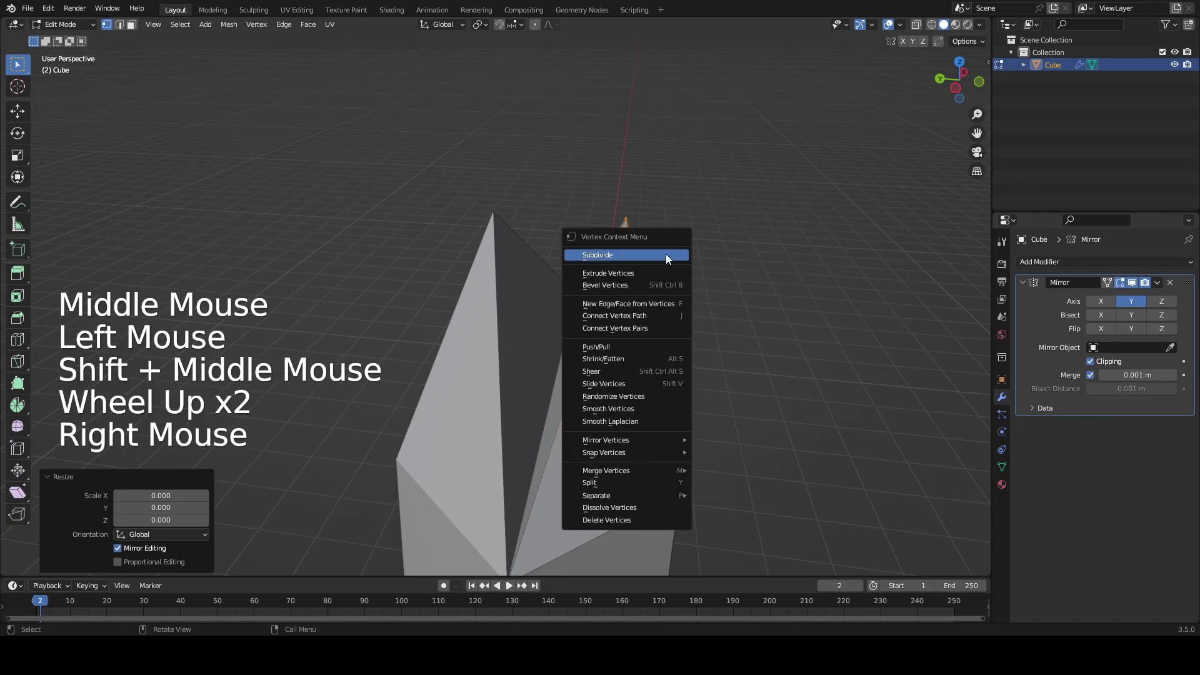
{"action": "mouse_move", "coordinate": [618, 471]}
{"action": "left_click", "coordinate": [741, 516]}
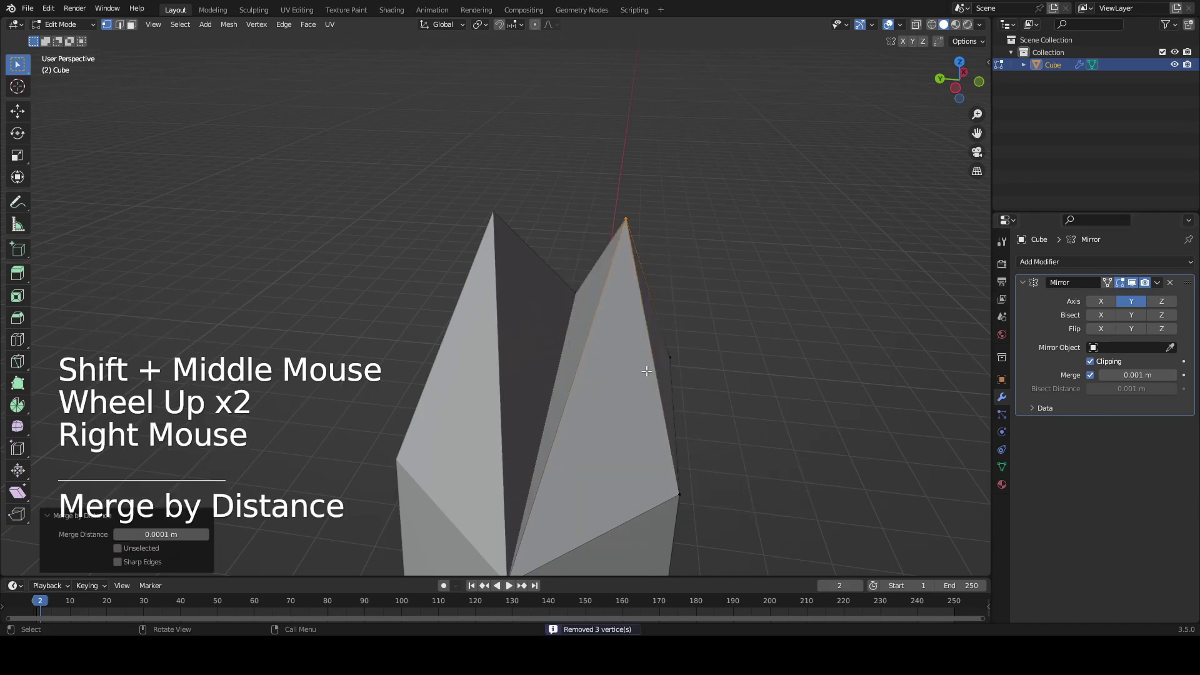
- Move the merged peak vertex onto the mirror plane to join it with its mirrored counterpart
{"action": "middle_click_drag", "start_coordinate": [670, 402], "coordinate": [661, 262]}
{"action": "key", "text": "g"}
{"action": "left_click", "coordinate": [553, 256]}
- Turn off the Mirror modifier's display and delete the interior face beneath the peak on the mirror plane
{"action": "mouse_move", "coordinate": [678, 212]}
{"action": "middle_mouse_down", "text": "shift"}
{"action": "mouse_move", "coordinate": [652, 166]}
{"action": "mouse_move", "coordinate": [603, 262]}
{"action": "mouse_move", "coordinate": [631, 266]}
{"action": "mouse_move", "coordinate": [563, 193]}
{"action": "mouse_move", "coordinate": [667, 225]}
{"action": "middle_mouse_up", "text": "shift"}
{"action": "left_click", "coordinate": [1131, 283]}
{"action": "scroll", "coordinate": [563, 194], "scroll_direction": "down", "scroll_amount": 2}
{"action": "key", "text": "3"}
{"action": "middle_click_drag", "start_coordinate": [420, 274], "coordinate": [578, 262], "text": "shift"}
{"action": "middle_click_drag", "start_coordinate": [579, 262], "coordinate": [645, 230]}
{"action": "middle_click_drag", "start_coordinate": [566, 201], "coordinate": [516, 218]}
{"action": "left_click", "coordinate": [598, 226]}
{"action": "key", "text": "x"}
{"action": "key", "text": "f"}
{"action": "key", "text": "x"}
- Turn the Mirror modifier's display back on to show the mirrored half
{"action": "scroll", "coordinate": [550, 228], "scroll_direction": "down", "scroll_amount": 2}
{"action": "middle_click_drag", "start_coordinate": [678, 249], "coordinate": [668, 285]}
{"action": "left_click", "coordinate": [1120, 283]}
{"action": "middle_click_drag", "start_coordinate": [745, 289], "coordinate": [619, 281]}
- Raise the peak vertex in the front view to make the pointed tip much taller
{"action": "key", "text": "KP_1"}
{"action": "scroll", "coordinate": [566, 249], "scroll_direction": "up", "scroll_amount": 1}
{"action": "key", "text": "1"}
{"action": "scroll", "coordinate": [565, 250], "scroll_direction": "up", "scroll_amount": 2}
{"action": "scroll", "coordinate": [619, 281], "scroll_direction": "down", "scroll_amount": 1}
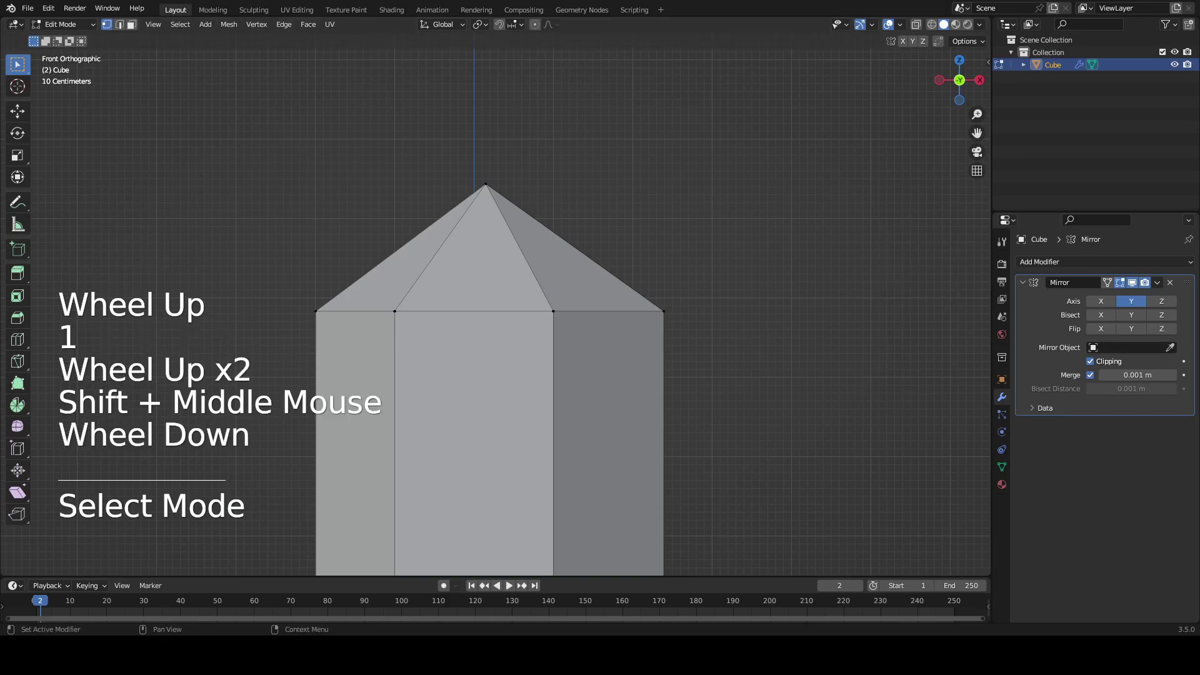
{"action": "scroll", "coordinate": [600, 338], "scroll_direction": "down", "scroll_amount": 4}
{"action": "middle_click_drag", "start_coordinate": [601, 338], "coordinate": [555, 339]}
{"action": "key", "text": "KP_1"}
{"action": "scroll", "coordinate": [531, 269], "scroll_direction": "up", "scroll_amount": 2}
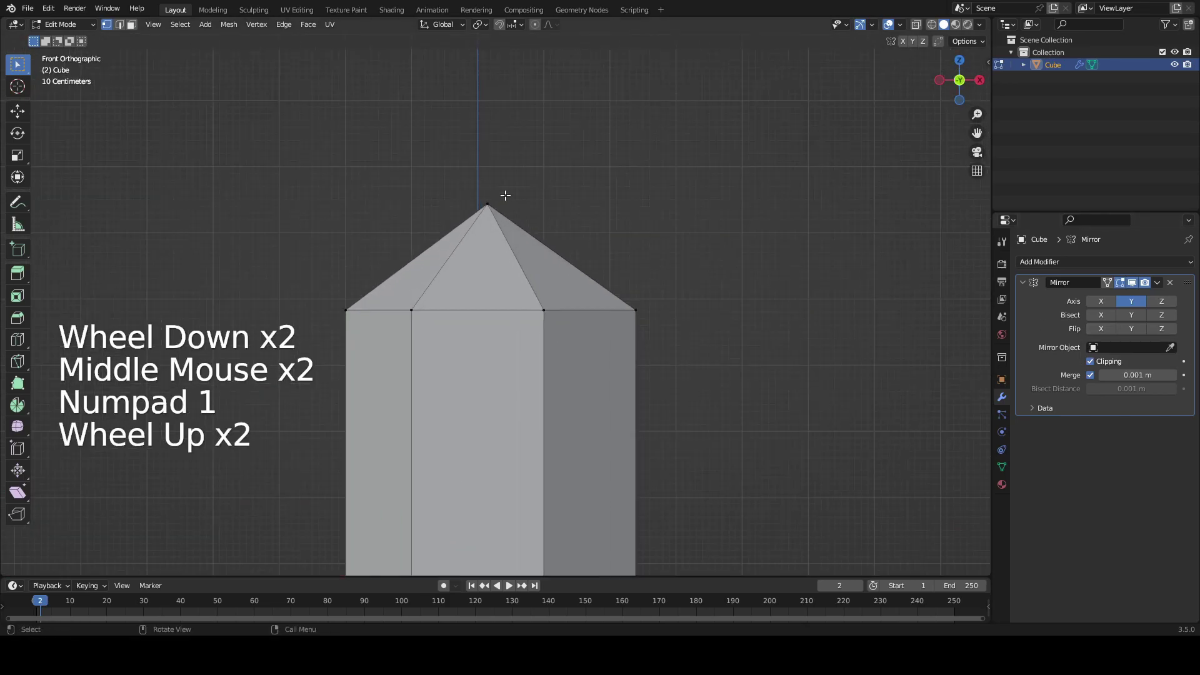
{"action": "left_click", "coordinate": [503, 190]}
{"action": "key", "text": "g"}
{"action": "left_click", "coordinate": [504, 91]}
- Scale the whole mesh to about 0.51 along the X axis and raise it so its base sits near the origin
{"action": "middle_click_drag", "start_coordinate": [477, 313], "coordinate": [489, 119], "text": "shift"}
{"action": "scroll", "coordinate": [484, 137], "scroll_direction": "down", "scroll_amount": 1}
{"action": "key", "text": "3"}
{"action": "key", "text": "b"}
{"action": "left_click_drag", "start_coordinate": [469, 169], "coordinate": [490, 394]}
{"action": "key", "text": "a"}
{"action": "key", "text": "a"}
{"action": "key", "text": "b"}
{"action": "key", "text": "b"}
{"action": "left_click_drag", "start_coordinate": [634, 132], "coordinate": [592, 218]}
{"action": "mouse_move", "coordinate": [596, 200]}
{"action": "middle_mouse_down", "text": "shift"}
{"action": "mouse_move", "coordinate": [593, 286]}
{"action": "mouse_move", "coordinate": [577, 192]}
{"action": "middle_mouse_up", "text": "shift"}
{"action": "key", "text": "s"}
{"action": "key", "text": "x"}
{"action": "left_click", "coordinate": [639, 328]}
{"action": "key", "text": "g"}
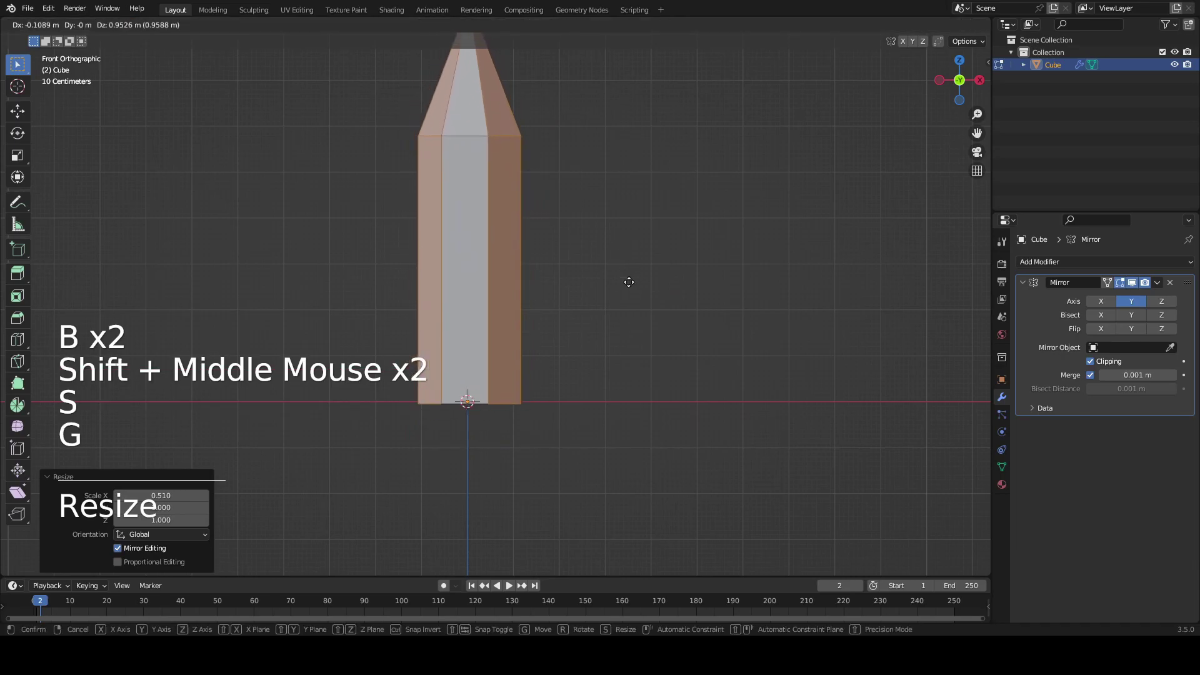
{"action": "left_click", "coordinate": [624, 281]}
- Move the front vertical body edge on the negative-X side by about 0.22 m along the X axis
{"action": "middle_click_drag", "start_coordinate": [621, 281], "coordinate": [475, 210], "text": "shift"}
{"action": "key", "text": "1"}
{"action": "scroll", "coordinate": [473, 208], "scroll_direction": "up", "scroll_amount": 1}
{"action": "key", "text": "2"}
{"action": "left_click", "coordinate": [452, 177]}
{"action": "key", "text": "g"}
{"action": "left_click", "coordinate": [619, 204]}
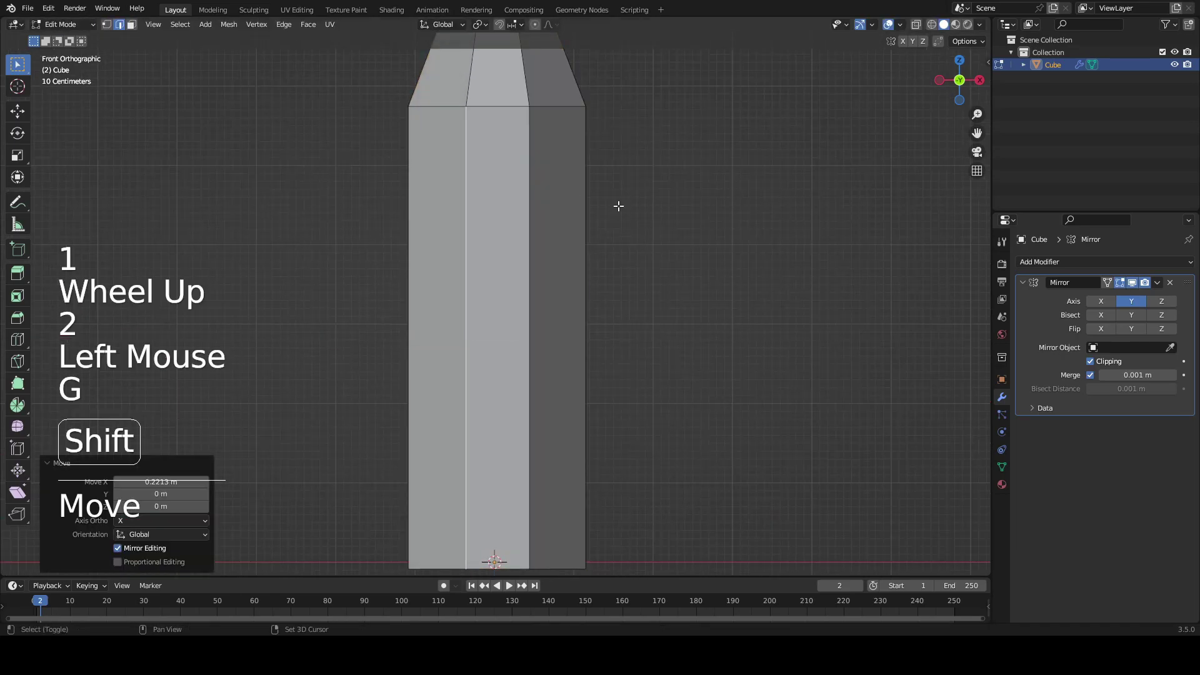
- Add a centred horizontal loop cut around the body below the pointed tip
{"action": "middle_click_drag", "start_coordinate": [619, 204], "coordinate": [546, 300], "text": "shift"}
{"action": "key", "text": "1"}
{"action": "key", "text": "a"}
{"action": "key", "text": "a"}
{"action": "key", "text": "b"}
{"action": "left_click_drag", "start_coordinate": [360, 280], "coordinate": [745, 399]}
{"action": "middle_click_drag", "start_coordinate": [637, 482], "coordinate": [617, 255], "text": "shift"}
{"action": "middle_click_drag", "start_coordinate": [599, 332], "coordinate": [599, 388], "text": "shift"}
{"action": "scroll", "coordinate": [581, 369], "scroll_direction": "up", "scroll_amount": 1}
{"action": "scroll", "coordinate": [576, 360], "scroll_direction": "down", "scroll_amount": 4}
{"action": "middle_click_drag", "start_coordinate": [550, 332], "coordinate": [556, 305], "text": "shift"}
{"action": "scroll", "coordinate": [556, 305], "scroll_direction": "up", "scroll_amount": 1}
{"action": "key", "text": "ctrl+r"}
{"action": "left_click", "coordinate": [500, 279]}
{"action": "right_click", "coordinate": [500, 279]}
- Move the loop's two negative-X vertices outward by about 1.20 m in X and up by about 0.69 m in Z
{"action": "key", "text": "a"}
{"action": "key", "text": "a"}
{"action": "key", "text": "b"}
{"action": "left_click_drag", "start_coordinate": [391, 265], "coordinate": [497, 357]}
{"action": "key", "text": "g"}
{"action": "left_click", "coordinate": [409, 314]}
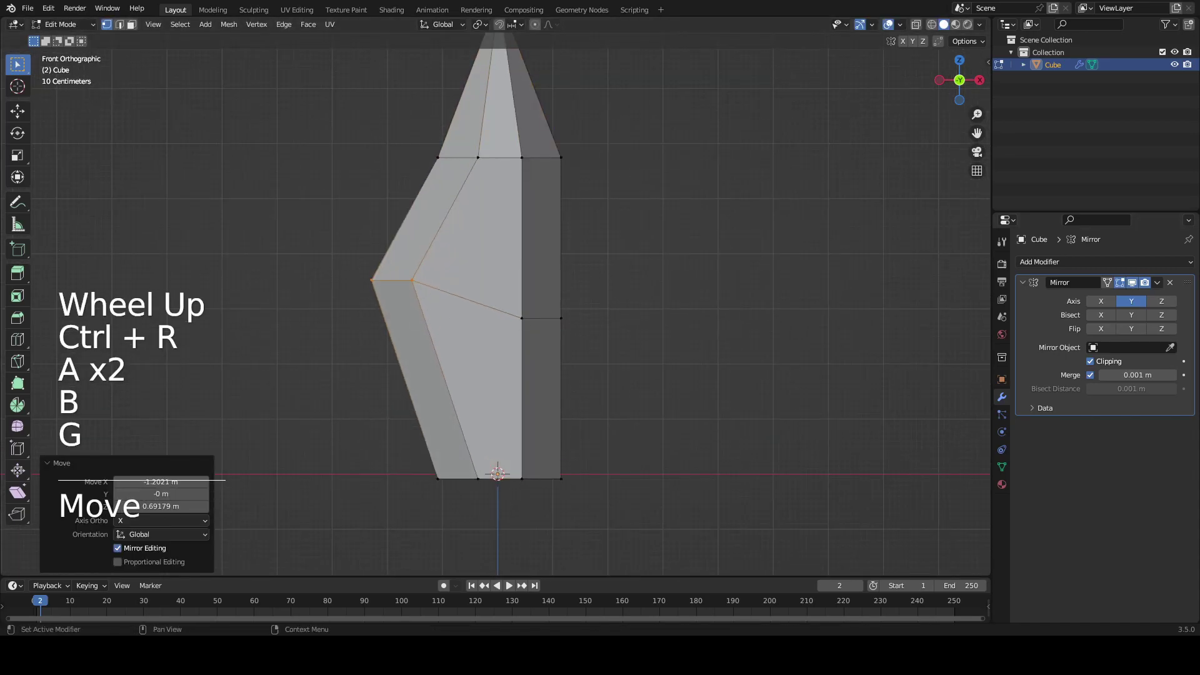
- Add a horizontal loop cut between the bulge and the shoulder and move its negative-X edge outward
{"action": "middle_click_drag", "start_coordinate": [594, 250], "coordinate": [655, 315]}
{"action": "key", "text": "KP_1"}
{"action": "key", "text": "a"}
{"action": "key", "text": "ctrl+r"}
{"action": "left_click", "coordinate": [445, 256]}
{"action": "key", "text": "2"}
{"action": "left_click", "coordinate": [438, 251]}
{"action": "key", "text": "g"}
- Move the negative-X shoulder edge up, rotate it to follow the outline, and shift it about 0.39 m along X
{"action": "left_click", "coordinate": [476, 202]}
{"action": "key", "text": "g"}
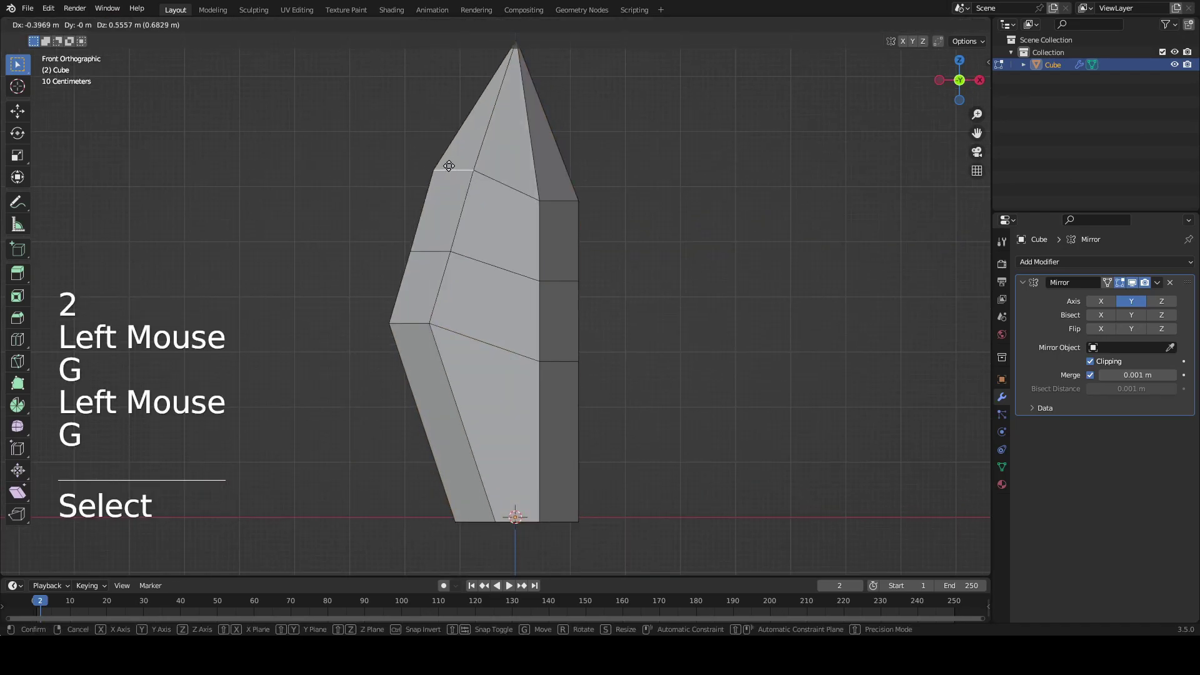
{"action": "left_click", "coordinate": [451, 166]}
{"action": "key", "text": "r"}
{"action": "left_click", "coordinate": [624, 269]}
{"action": "key", "text": "g"}
{"action": "left_click", "coordinate": [645, 268]}
{"action": "middle_click_drag", "start_coordinate": [571, 290], "coordinate": [587, 181], "text": "shift"}
{"action": "key", "text": "ctrl+r"}
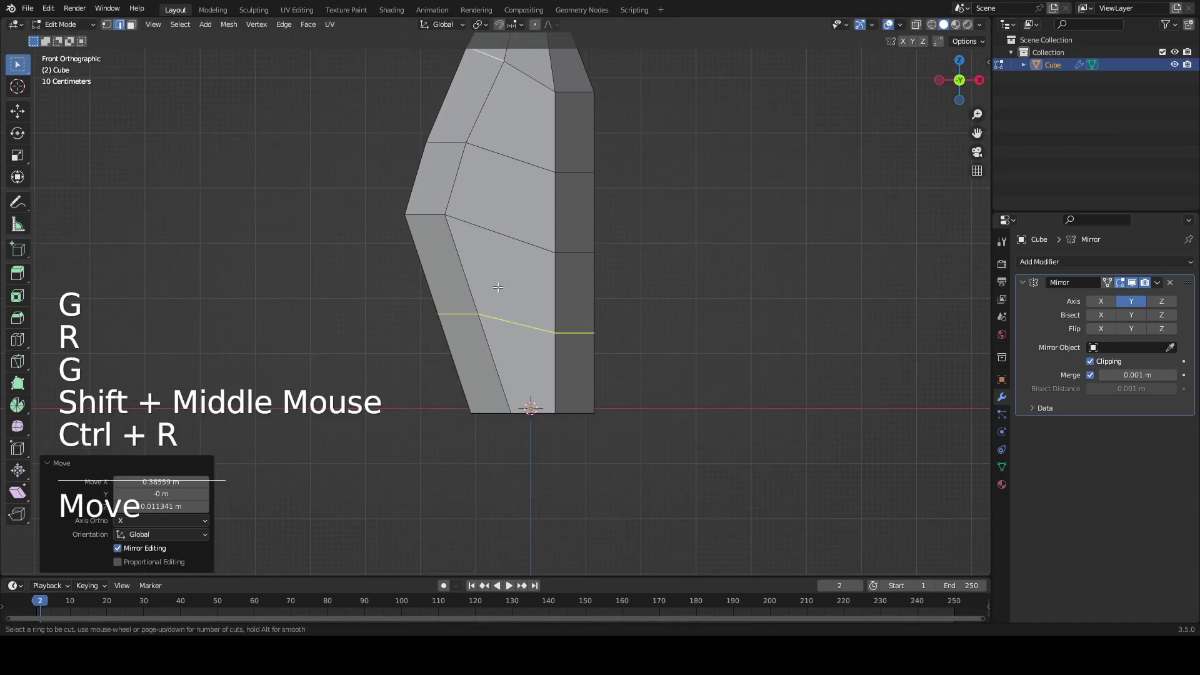
{"action": "left_click", "coordinate": [525, 303]}
{"action": "key", "text": "ctrl+z"}
- Add a horizontal loop cut to the body section between the base and the bulge
{"action": "scroll", "coordinate": [498, 359], "scroll_direction": "up", "scroll_amount": 2}
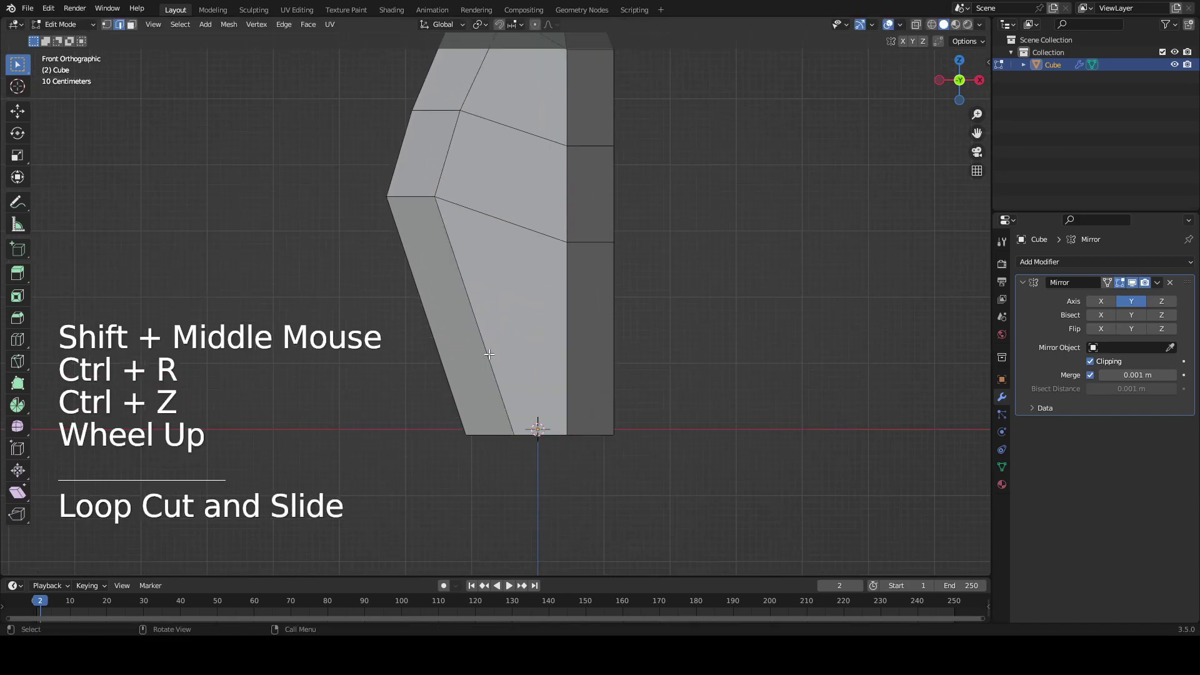
{"action": "key", "text": "ctrl+r"}
{"action": "left_click", "coordinate": [461, 293]}
{"action": "left_click", "coordinate": [457, 332]}
- Move the negative-X edge of the lower loop outward and upward and rotate it to tilt it
{"action": "left_click", "coordinate": [433, 363]}
{"action": "key", "text": "g"}
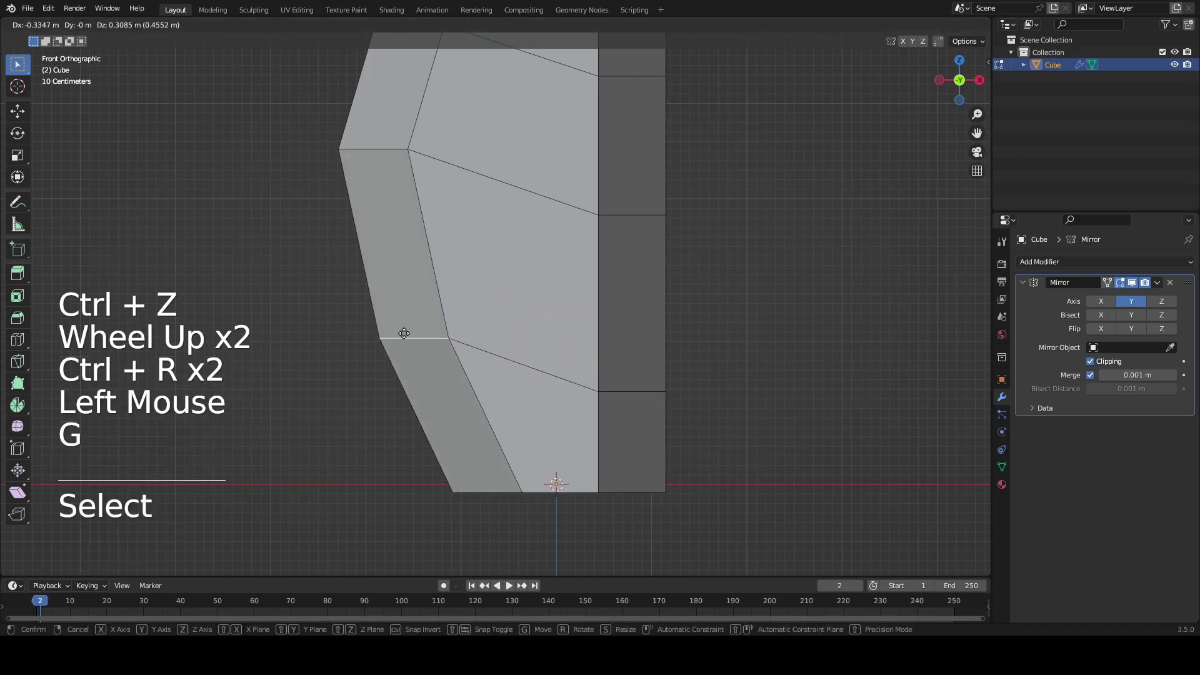
{"action": "left_click", "coordinate": [337, 293]}
{"action": "key", "text": "r"}
{"action": "left_click", "coordinate": [578, 303]}
- Add another loop cut near the base, and move and rotate its negative-X edge to shape the lower outline
{"action": "key", "text": "ctrl+r"}
{"action": "double_click", "coordinate": [448, 365]}
{"action": "left_click", "coordinate": [419, 404]}
{"action": "key", "text": "g"}
{"action": "left_click", "coordinate": [443, 408]}
{"action": "key", "text": "r"}
{"action": "left_click", "coordinate": [615, 347]}
{"action": "left_click", "coordinate": [624, 398]}
- Move the inner vertex of the negative-X shoulder edge outward in the front view
{"action": "scroll", "coordinate": [750, 249], "scroll_direction": "down", "scroll_amount": 3}
{"action": "middle_click_drag", "start_coordinate": [580, 222], "coordinate": [631, 426], "text": "shift"}
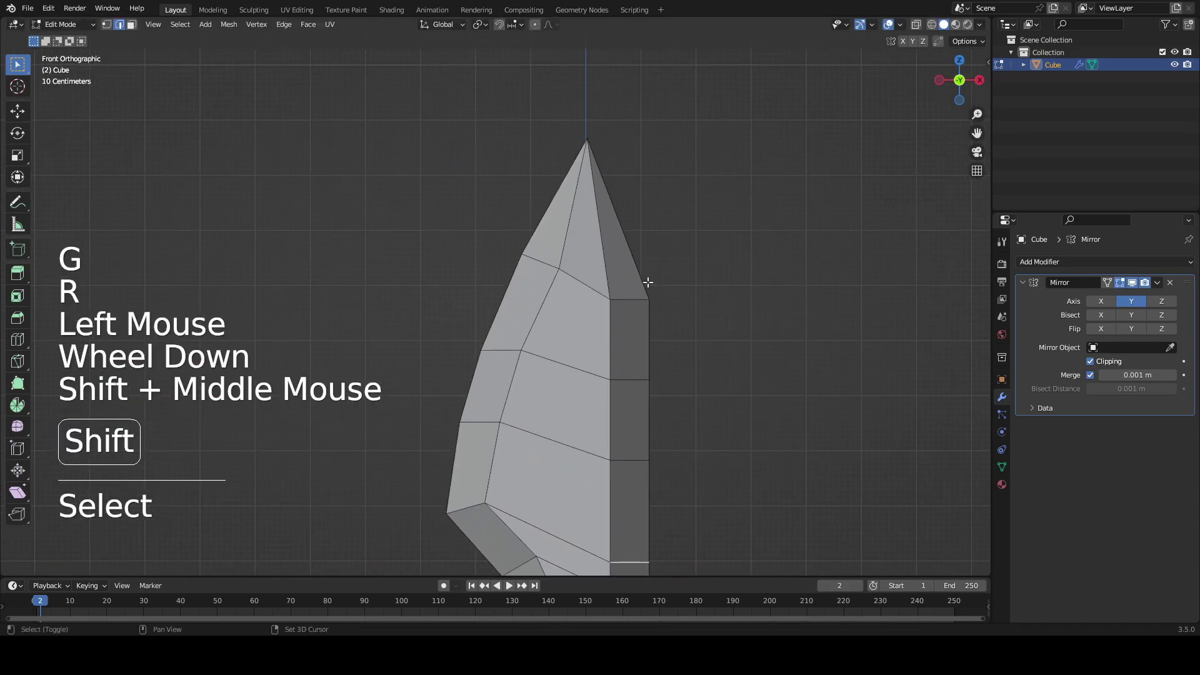
{"action": "middle_click_drag", "start_coordinate": [648, 283], "coordinate": [581, 307], "text": "shift"}
{"action": "scroll", "coordinate": [572, 305], "scroll_direction": "up", "scroll_amount": 3}
{"action": "key", "text": "1"}
{"action": "left_click", "coordinate": [486, 287]}
{"action": "key", "text": "g"}
{"action": "left_click", "coordinate": [470, 279]}
- Select both vertices of the negative-X shoulder edge and move them outward to widen the upper outline
{"action": "key", "text": "a"}
{"action": "key", "text": "a"}
{"action": "key", "text": "b"}
{"action": "left_click_drag", "start_coordinate": [330, 222], "coordinate": [478, 350]}
{"action": "key", "text": "g"}
{"action": "middle_click_drag", "start_coordinate": [478, 350], "coordinate": [457, 292], "text": "shift"}
{"action": "key", "text": "g"}
{"action": "left_click", "coordinate": [470, 283]}
- Select both vertices of the first cross edge below the negative-X shoulder and move them outward
{"action": "key", "text": "a"}
{"action": "key", "text": "a"}
{"action": "key", "text": "b"}
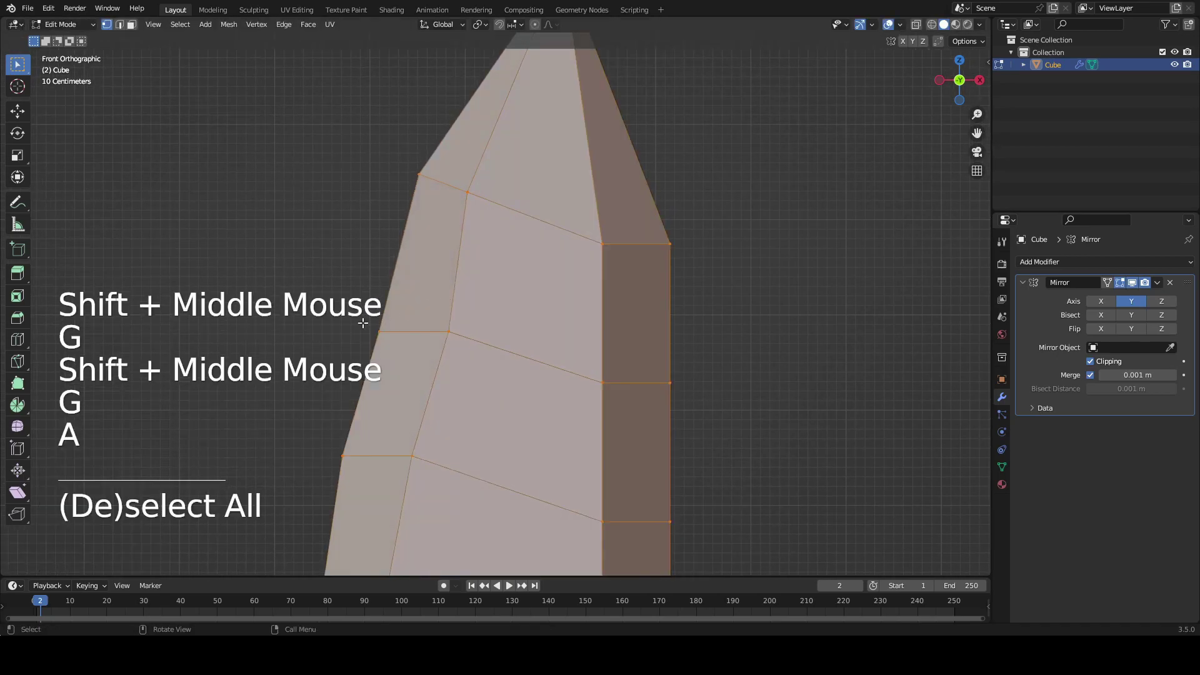
{"action": "left_click_drag", "start_coordinate": [343, 293], "coordinate": [490, 383]}
{"action": "key", "text": "g"}
{"action": "left_click", "coordinate": [473, 374]}
- Select both vertices of the second cross edge below the negative-X shoulder and move them outward to continue the curve
{"action": "scroll", "coordinate": [338, 306], "scroll_direction": "down", "scroll_amount": 3}
{"action": "key", "text": "a"}
{"action": "key", "text": "a"}
{"action": "key", "text": "b"}
{"action": "left_click_drag", "start_coordinate": [389, 376], "coordinate": [471, 414]}
{"action": "key", "text": "g"}
{"action": "left_click", "coordinate": [466, 415]}
- Move the blade's tip vertex about 0.95 m toward positive X so the point leans sideways
{"action": "middle_click_drag", "start_coordinate": [528, 262], "coordinate": [476, 354], "text": "shift"}
{"action": "scroll", "coordinate": [477, 350], "scroll_direction": "up", "scroll_amount": 1}
{"action": "key", "text": "a"}
{"action": "key", "text": "a"}
{"action": "left_click", "coordinate": [476, 168]}
{"action": "left_click", "coordinate": [528, 169]}
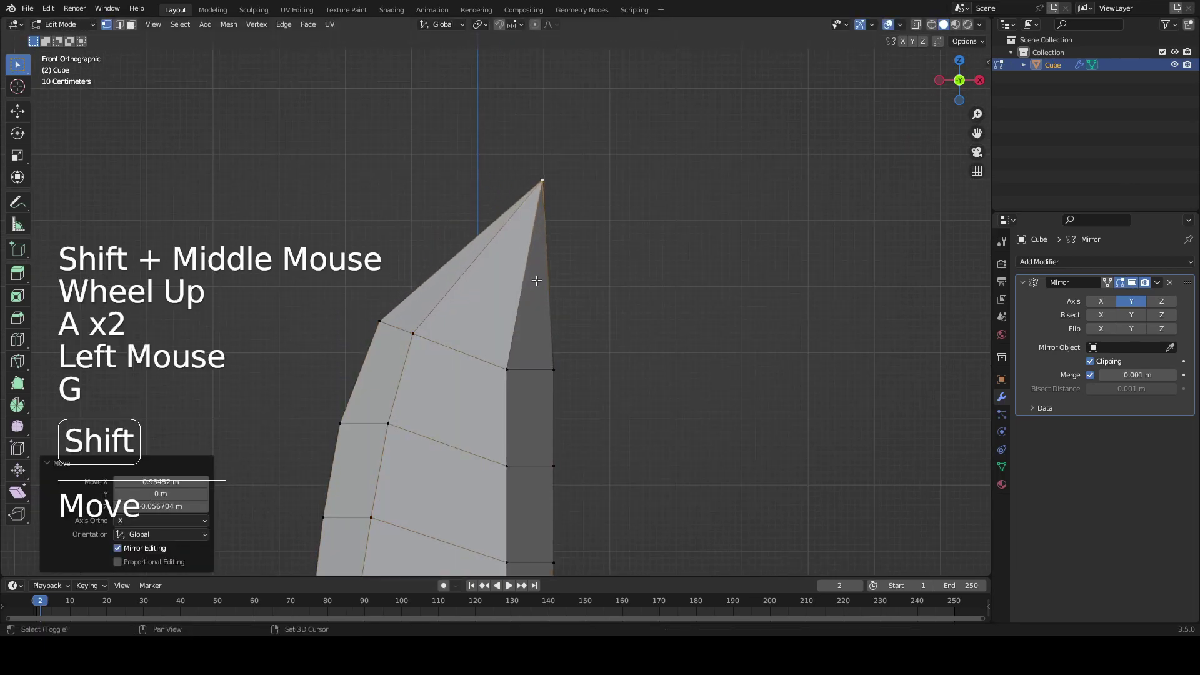
- Select the vertices of the positive-X shoulder edge and move them about 0.12 m along X and 0.80 m upward
{"action": "middle_click_drag", "start_coordinate": [536, 276], "coordinate": [523, 193], "text": "shift"}
{"action": "key", "text": "a"}
{"action": "key", "text": "a"}
{"action": "key", "text": "b"}
{"action": "left_click_drag", "start_coordinate": [481, 250], "coordinate": [643, 284]}
{"action": "key", "text": "g"}
{"action": "left_click", "coordinate": [645, 240]}
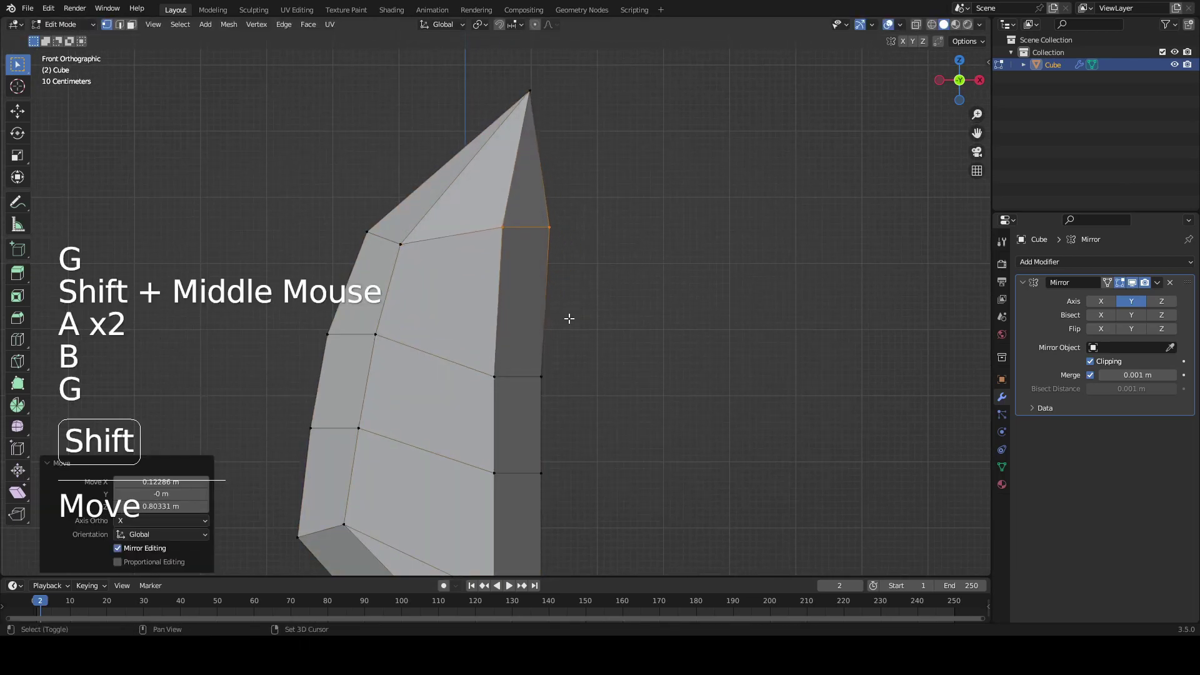
- Dissolve the cross edges on the blade's broad front face below the shoulders to merge it into one face
{"action": "middle_click_drag", "start_coordinate": [589, 297], "coordinate": [536, 223], "text": "shift"}
{"action": "key", "text": "a"}
{"action": "key", "text": "a"}
{"action": "middle_click_drag", "start_coordinate": [494, 363], "coordinate": [461, 246], "text": "shift"}
{"action": "key", "text": "2"}
{"action": "left_click", "coordinate": [461, 246]}
{"action": "key", "text": "ctrl+x"}
{"action": "left_click", "coordinate": [466, 293]}
{"action": "key", "text": "ctrl+x"}
{"action": "left_click", "coordinate": [458, 282]}
{"action": "middle_click_drag", "start_coordinate": [452, 131], "coordinate": [541, 255], "text": "shift"}
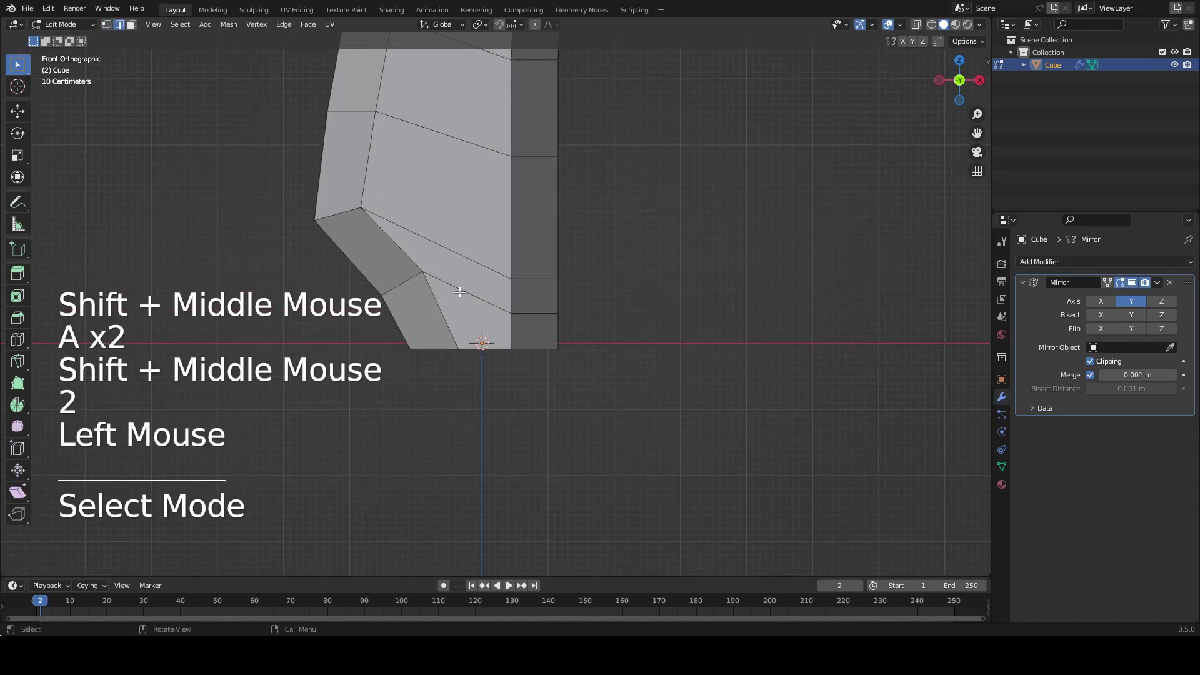
{"action": "left_click", "coordinate": [466, 200]}
{"action": "key", "text": "ctrl+x"}
- Select the merged broad face and move it about 0.41 m along the Y axis
{"action": "key", "text": "3"}
{"action": "left_click", "coordinate": [450, 267]}
{"action": "scroll", "coordinate": [450, 268], "scroll_direction": "down", "scroll_amount": 2}
{"action": "key", "text": "g"}
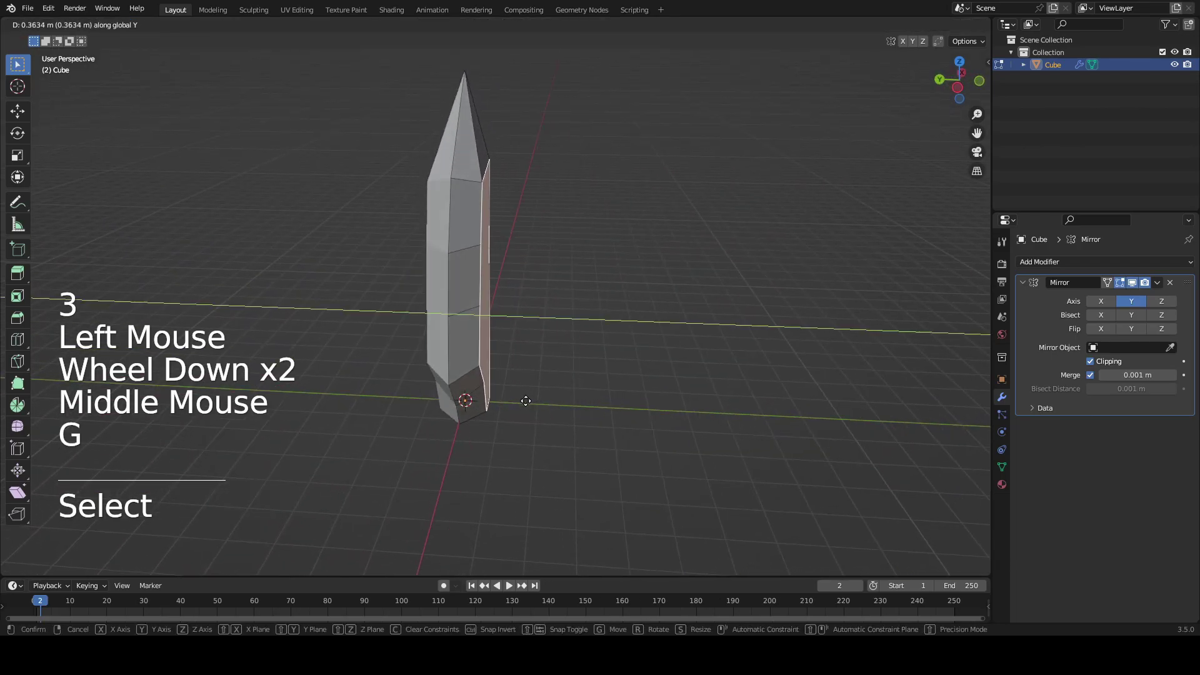
{"action": "left_click", "coordinate": [514, 396]}
- In the front view, add two loop cuts on the negative-X rim and one on the middle of the positive-X rim
{"action": "key", "text": "KP_1"}
{"action": "scroll", "coordinate": [516, 398], "scroll_direction": "up", "scroll_amount": 1}
{"action": "key", "text": "ctrl+r"}
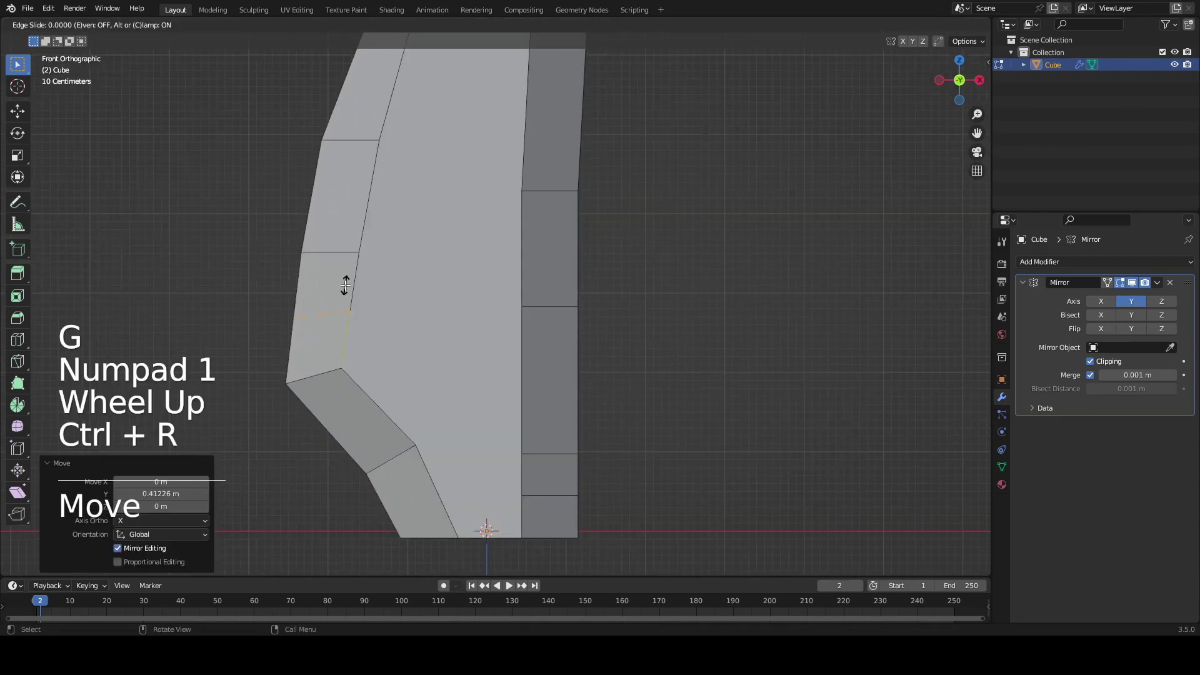
{"action": "key", "text": "ctrl+r"}
- Move the three middle cross edges of the positive-X rim inward toward negative X to make that side concave
{"action": "key", "text": "g"}
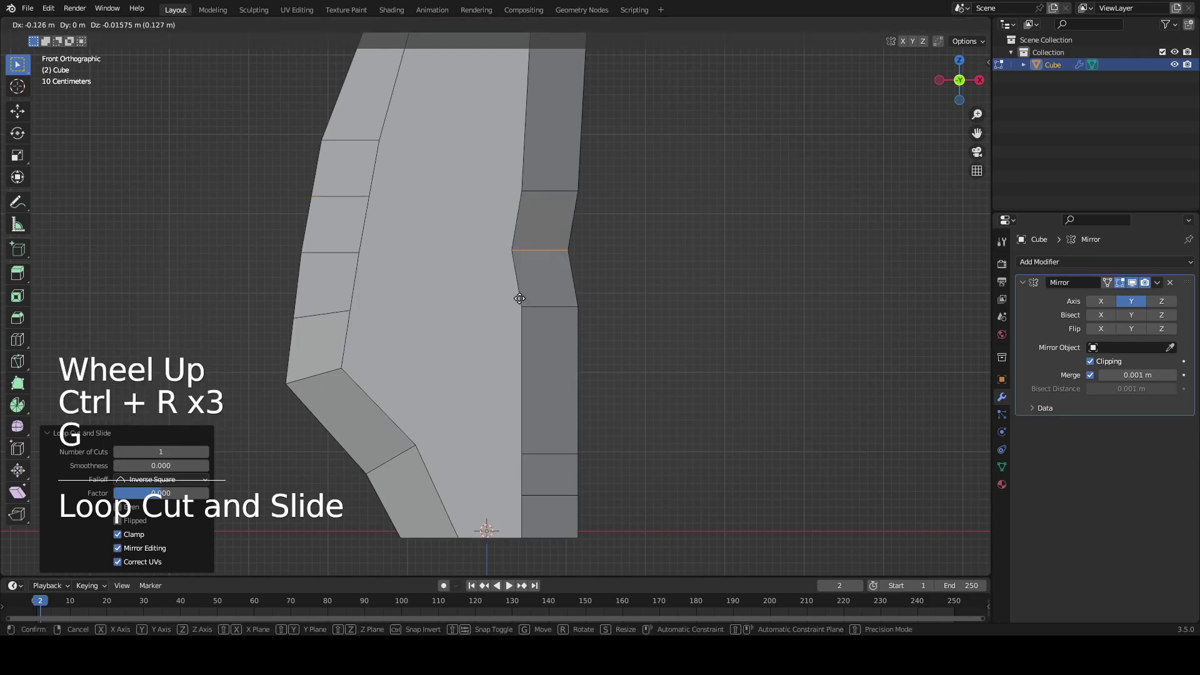
{"action": "left_click", "coordinate": [560, 308]}
{"action": "key", "text": "g"}
{"action": "left_click", "coordinate": [548, 206]}
{"action": "key", "text": "g"}
{"action": "left_click", "coordinate": [516, 205]}
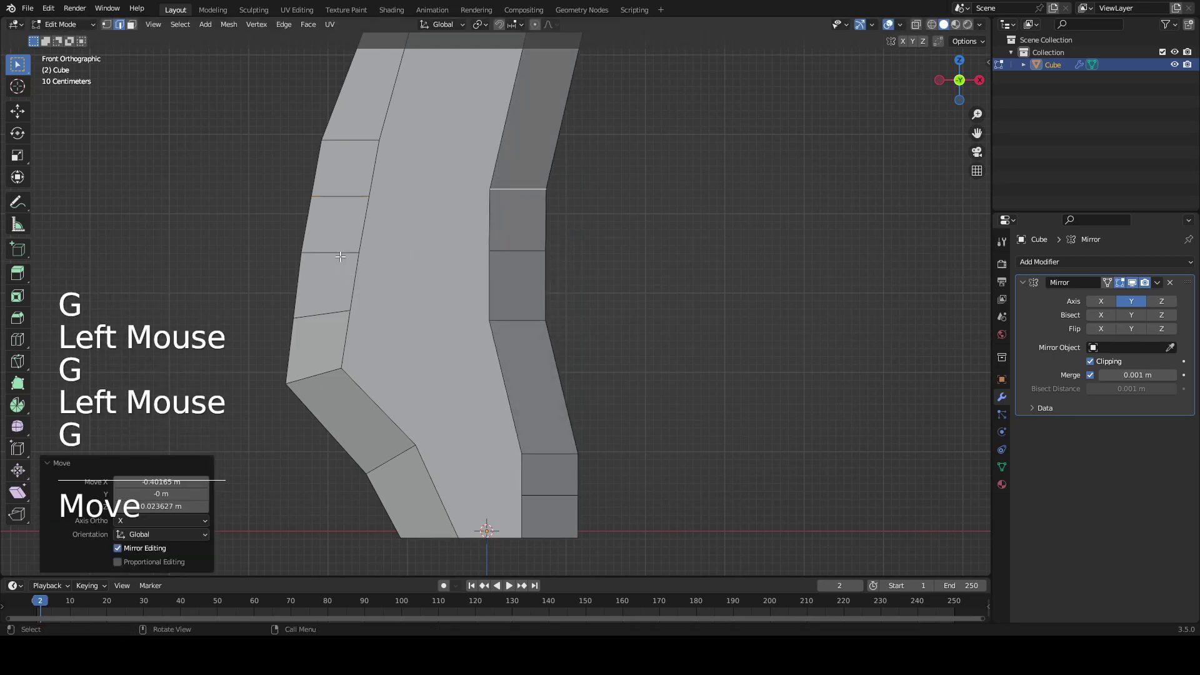
- Move the two middle cross edges of the negative-X rim outward to round the outline
{"action": "left_click", "coordinate": [343, 263], "text": "shift"}
{"action": "key", "text": "g"}
{"action": "left_click", "coordinate": [232, 167]}
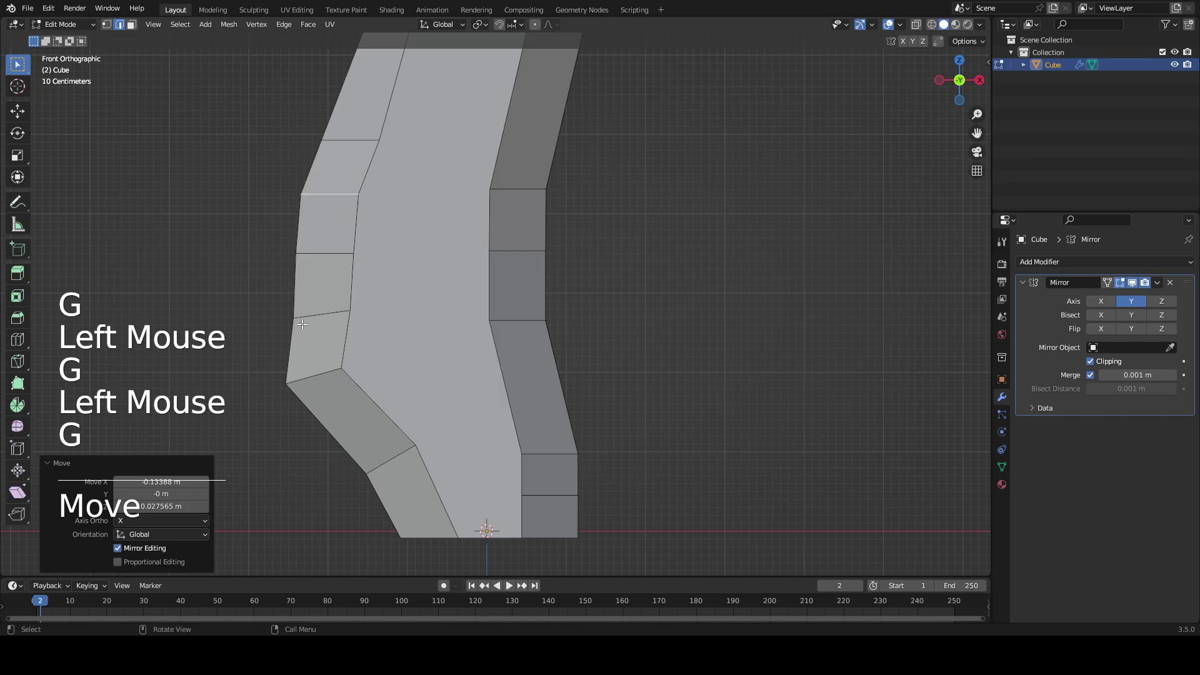
- Move the cross edge below the lower negative-X corner upward and toward negative X
{"action": "middle_click_drag", "start_coordinate": [383, 404], "coordinate": [426, 304], "text": "shift"}
{"action": "left_click", "coordinate": [435, 371]}
{"action": "key", "text": "g"}
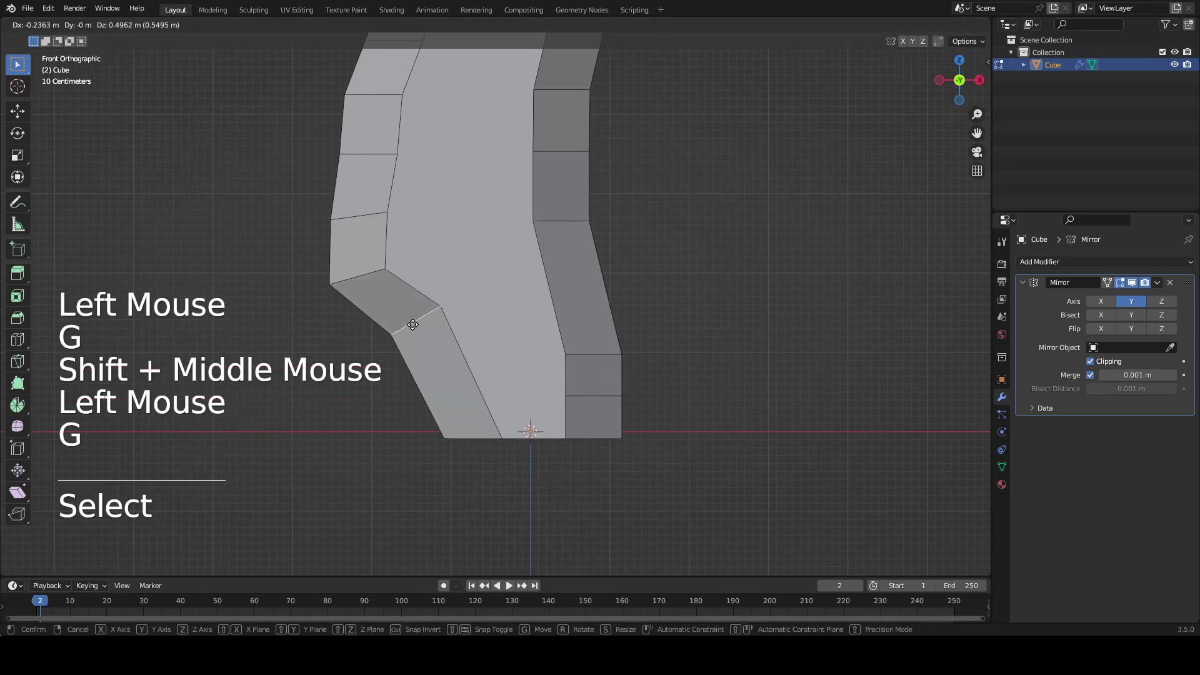
{"action": "left_click", "coordinate": [415, 314]}
- Add two loop cuts between the lower notch edge and the base, moving each new edge to curve the notch
{"action": "key", "text": "ctrl+r"}
{"action": "double_click", "coordinate": [450, 343]}
{"action": "key", "text": "g"}
{"action": "left_click", "coordinate": [456, 307]}
{"action": "key", "text": "ctrl+r"}
{"action": "double_click", "coordinate": [467, 379]}
{"action": "key", "text": "g"}
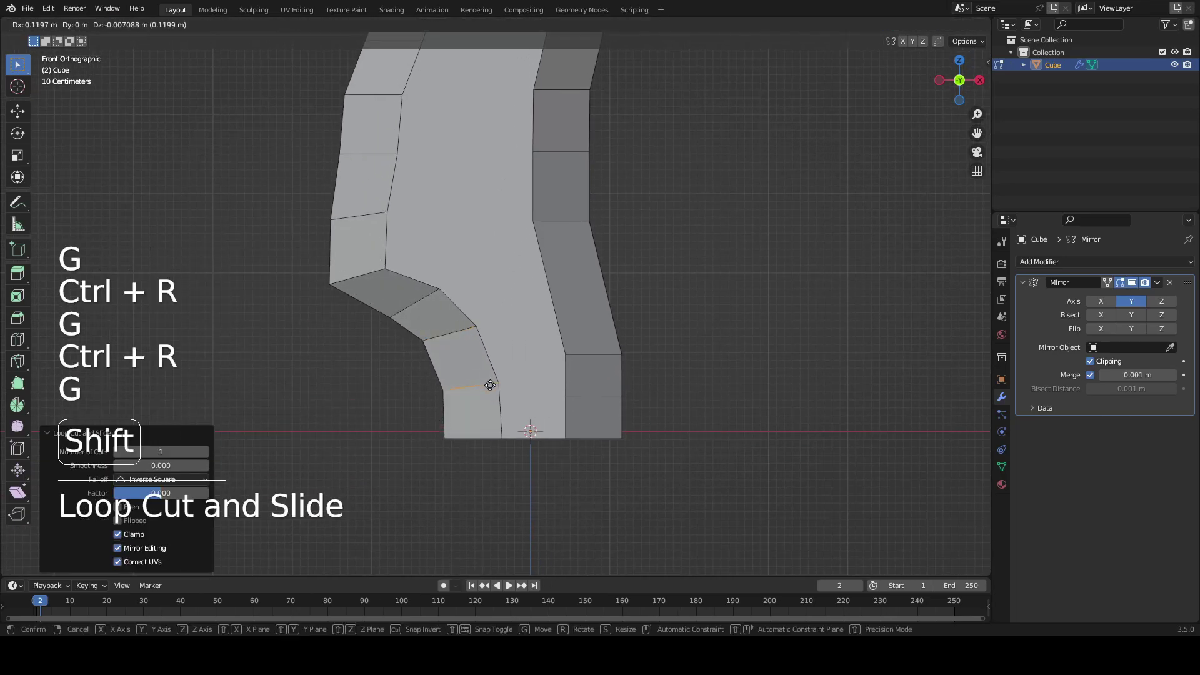
- Select the upper edge of the lower notch, then move and rotate it to smooth the curve
{"action": "left_click", "coordinate": [440, 326]}
{"action": "key", "text": "g"}
{"action": "left_click", "coordinate": [512, 333]}
{"action": "key", "text": "r"}
{"action": "key", "text": "g"}
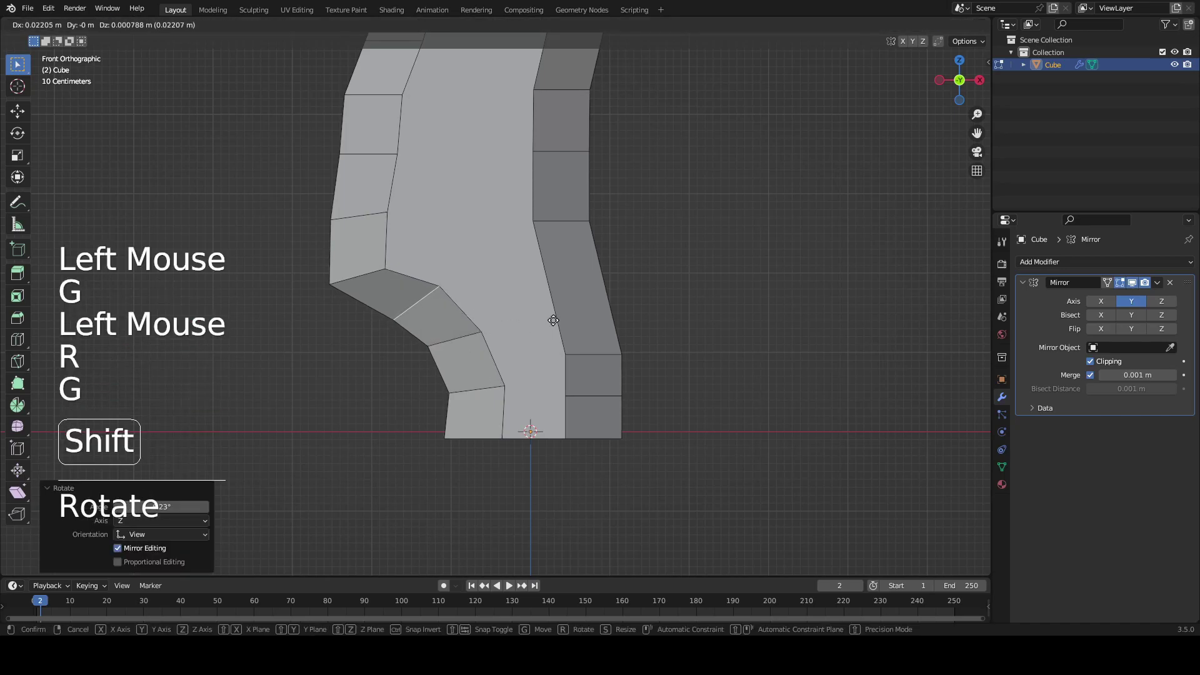
- Move the lower negative-X corner edge and extend its outer vertex outward to sharpen the corner
{"action": "left_click", "coordinate": [343, 276]}
{"action": "key", "text": "g"}
{"action": "key", "text": "1"}
{"action": "left_click", "coordinate": [375, 330]}
{"action": "key", "text": "g"}
- Move the two cross edges above the lower negative-X corner outward to follow the outline
{"action": "middle_click_drag", "start_coordinate": [323, 215], "coordinate": [375, 325], "text": "shift"}
{"action": "key", "text": "2"}
{"action": "left_click", "coordinate": [374, 325]}
{"action": "key", "text": "g"}
{"action": "key", "text": "1"}
{"action": "key", "text": "2"}
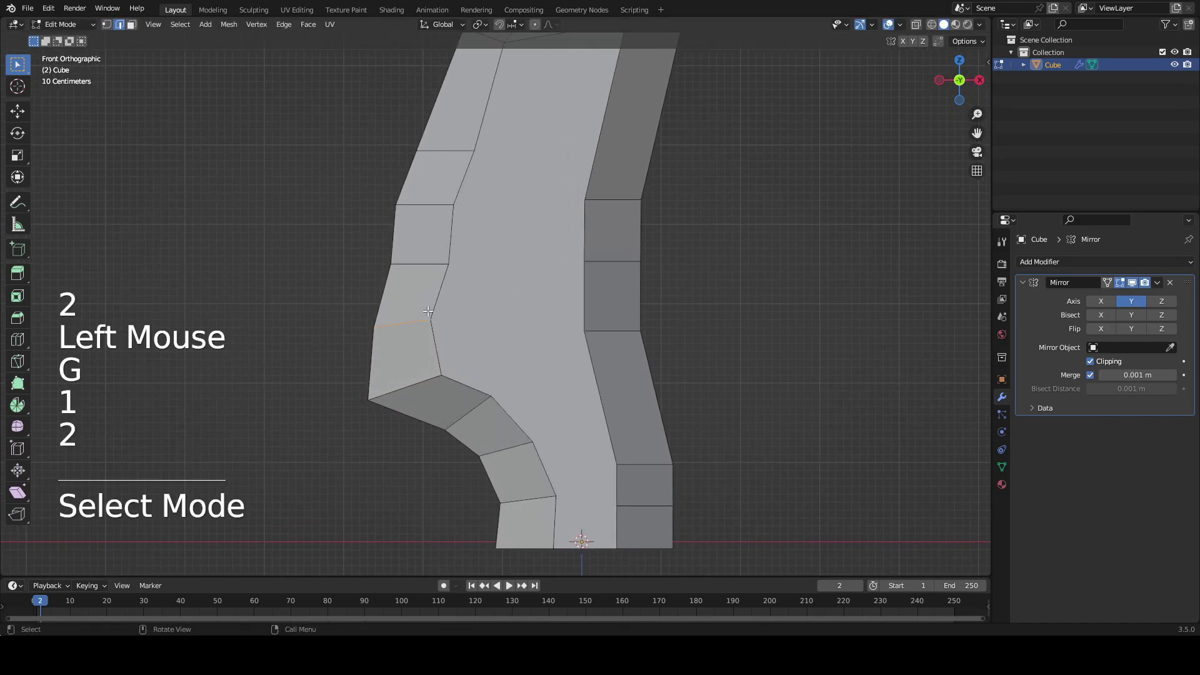
{"action": "left_click", "coordinate": [426, 265]}
{"action": "key", "text": "g"}
- Move the inner vertices at and above the lower negative-X corner toward positive X, keeping solid shading
{"action": "key", "text": "1"}
{"action": "left_click", "coordinate": [441, 375]}
{"action": "key", "text": "g"}
{"action": "left_click", "coordinate": [441, 375]}
{"action": "key", "text": "g"}
{"action": "left_click", "coordinate": [481, 370]}
{"action": "key", "text": "z"}
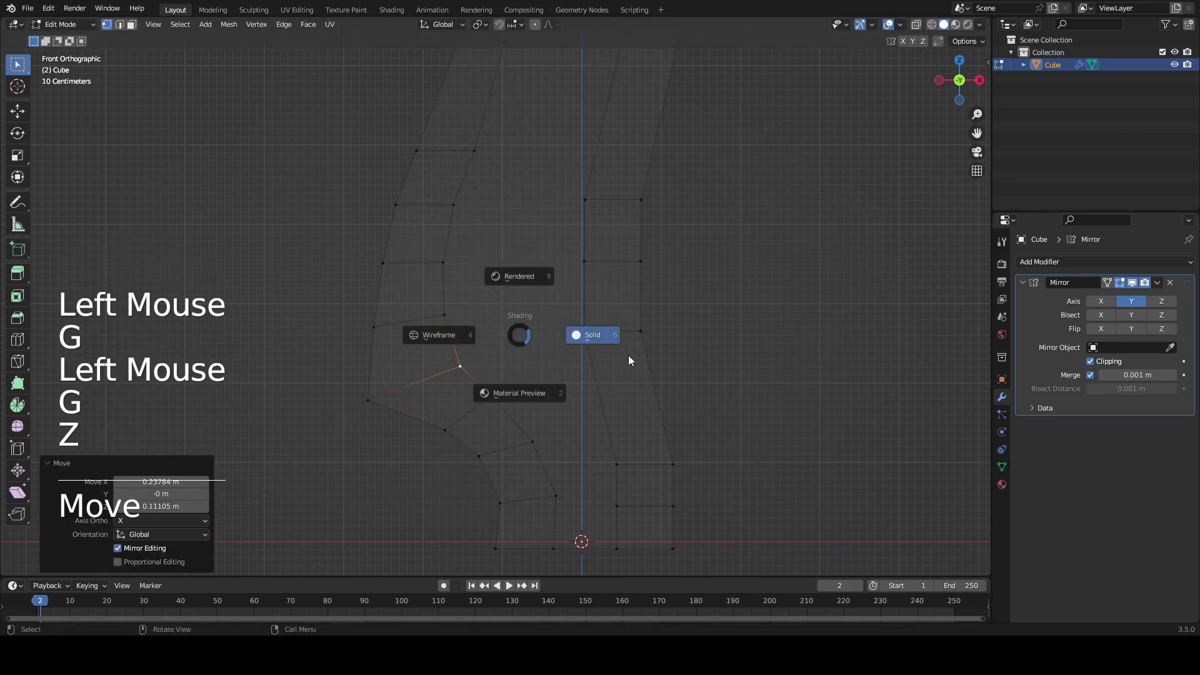
{"action": "left_click", "coordinate": [596, 350]}
- Adjust the upper cross edge of the negative-X rim and raise the negative-X shoulder edge
{"action": "middle_click_drag", "start_coordinate": [444, 106], "coordinate": [411, 260], "text": "shift"}
{"action": "key", "text": "2"}
{"action": "left_click", "coordinate": [411, 304]}
{"action": "key", "text": "g"}
{"action": "left_click", "coordinate": [422, 222]}
{"action": "key", "text": "g"}
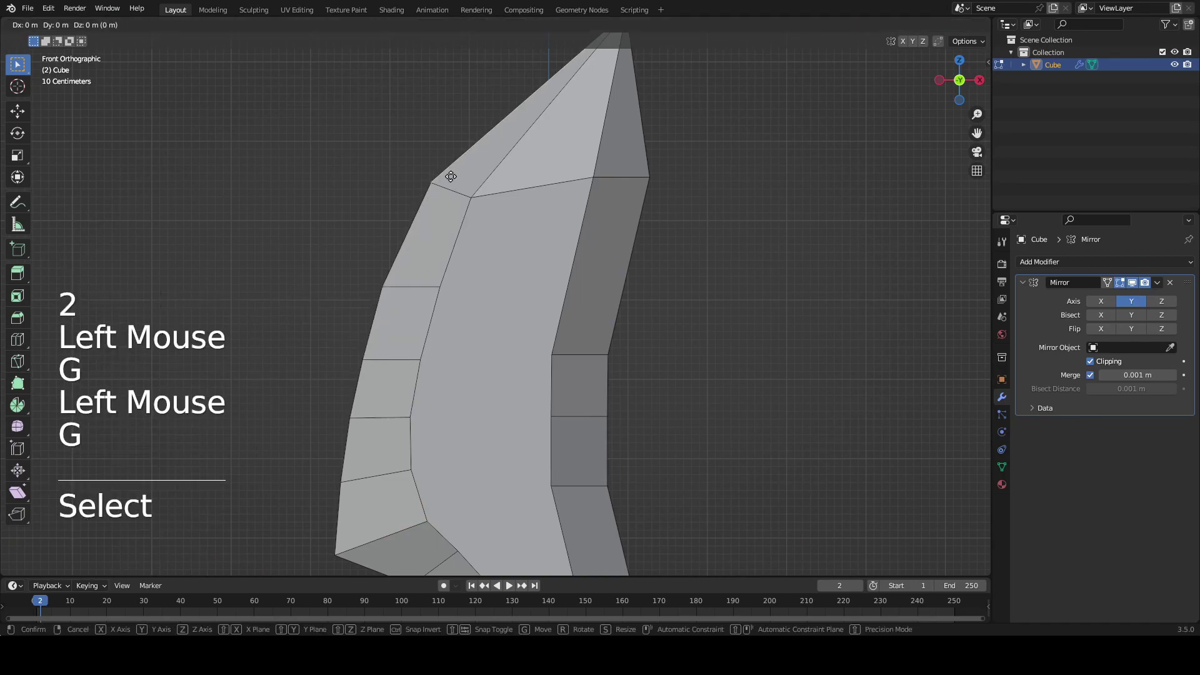
{"action": "left_click", "coordinate": [457, 165]}
{"action": "key", "text": "g"}
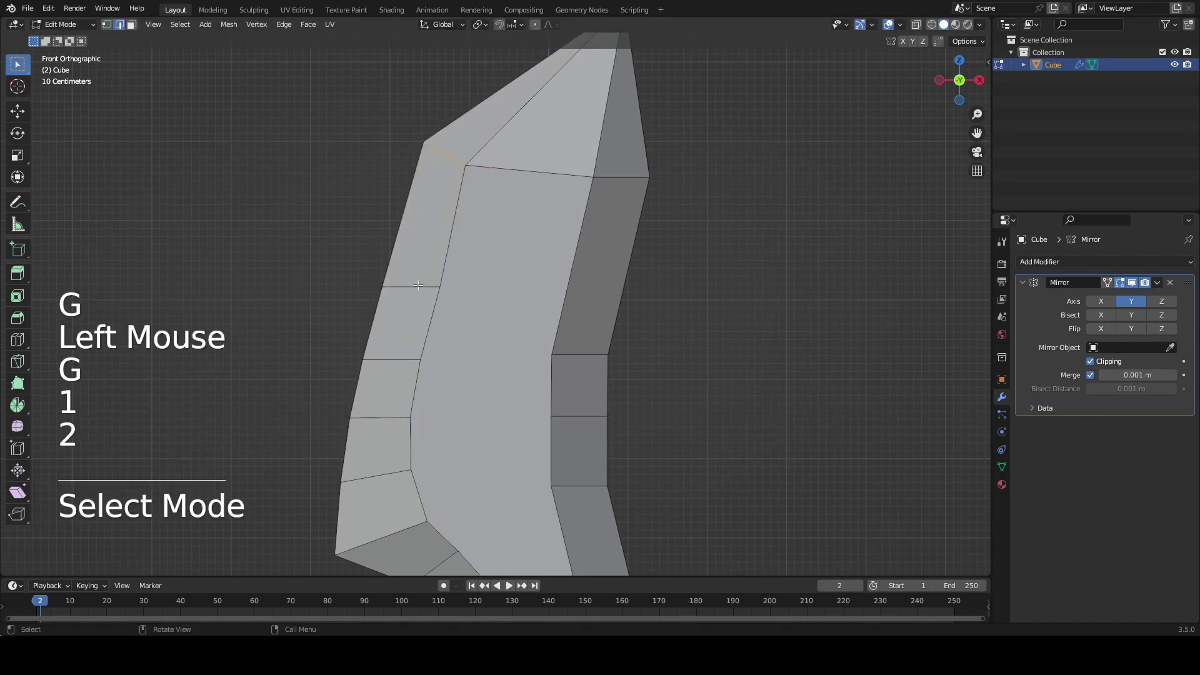
- Raise the cross edge just below the negative-X shoulder and move the shoulder edge inward toward positive X
{"action": "left_click", "coordinate": [418, 285]}
{"action": "key", "text": "g"}
{"action": "left_click", "coordinate": [417, 192]}
{"action": "left_click", "coordinate": [447, 154]}
{"action": "key", "text": "g"}
{"action": "left_click", "coordinate": [660, 238], "text": "shift"}
{"action": "middle_click_drag", "start_coordinate": [676, 195], "coordinate": [592, 343], "text": "shift"}
{"action": "key", "text": "1"}
{"action": "left_click", "coordinate": [543, 335]}
{"action": "middle_click_drag", "start_coordinate": [514, 329], "coordinate": [506, 271], "text": "shift"}
{"action": "key", "text": "3"}
{"action": "double_click", "coordinate": [491, 146]}
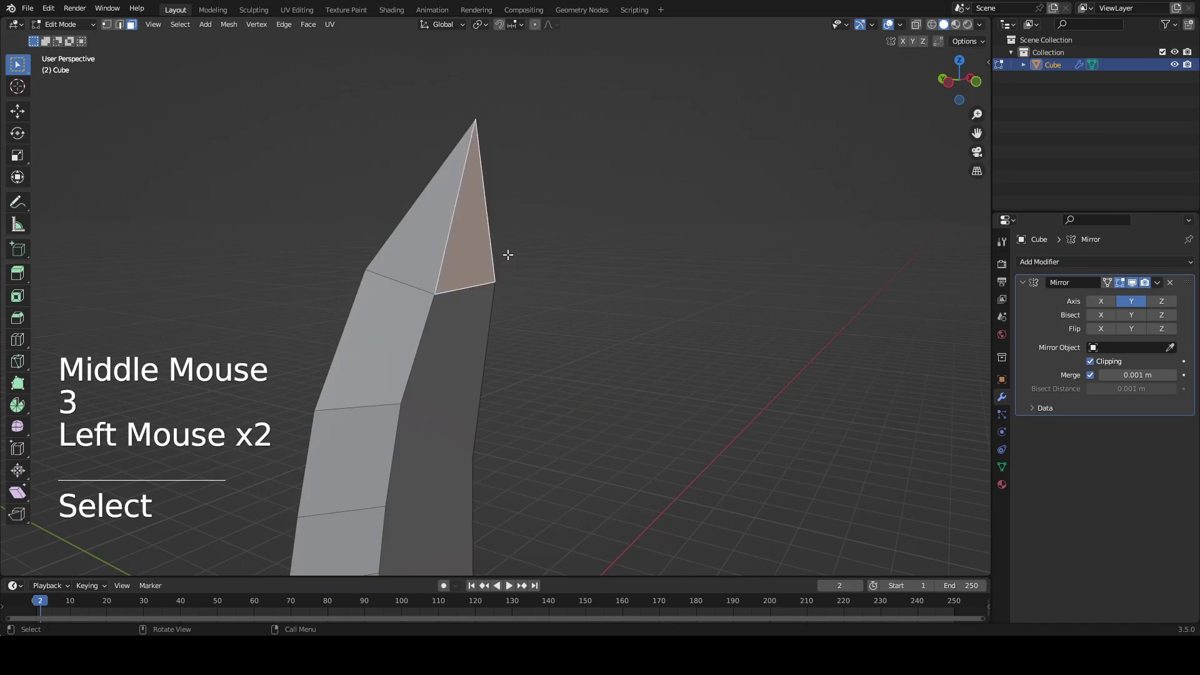
- Try to subdivide the front edge connecting the two shoulders, and undo the subdivision
{"action": "key", "text": "KP_1"}
{"action": "key", "text": "2"}
{"action": "left_click", "coordinate": [468, 287]}
{"action": "right_click", "coordinate": [465, 280]}
{"action": "key", "text": "1"}
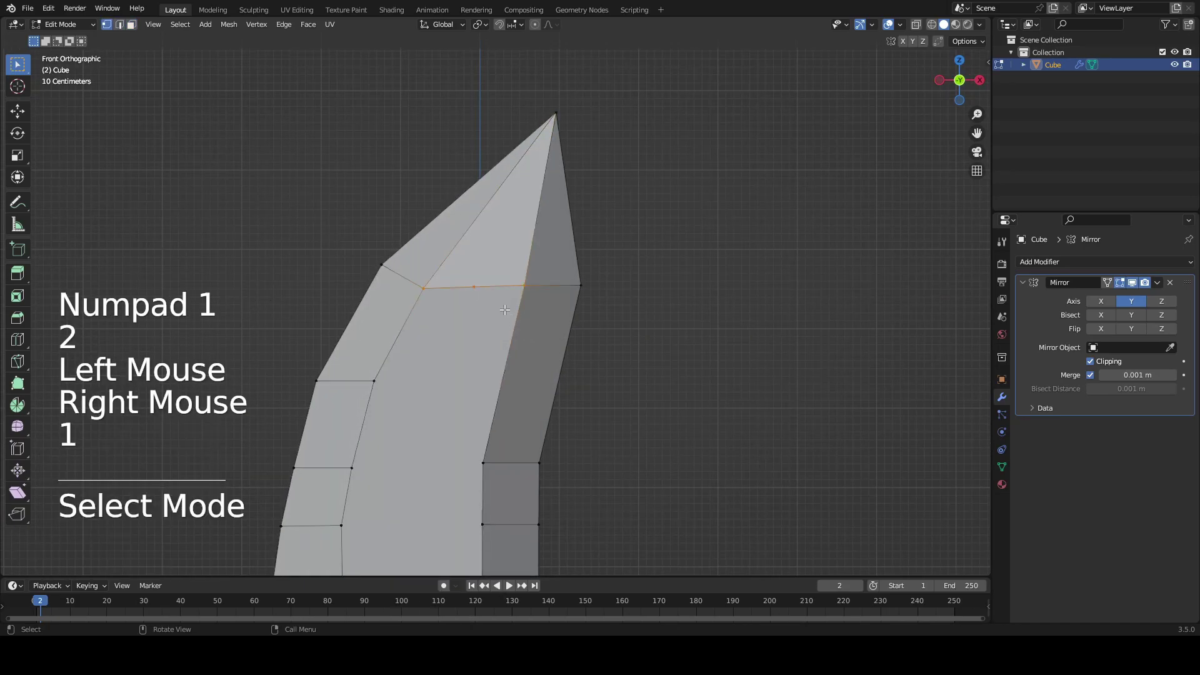
{"action": "left_click", "coordinate": [486, 275]}
{"action": "key", "text": "ctrl+z"}
{"action": "key", "text": "ctrl+z"}
{"action": "key", "text": "ctrl+z"}
{"action": "left_click", "coordinate": [714, 343]}
- Subdivide the front edge connecting the two shoulders below the tip
{"action": "key", "text": "2"}
{"action": "left_click", "coordinate": [500, 299]}
{"action": "right_click", "coordinate": [488, 275]}
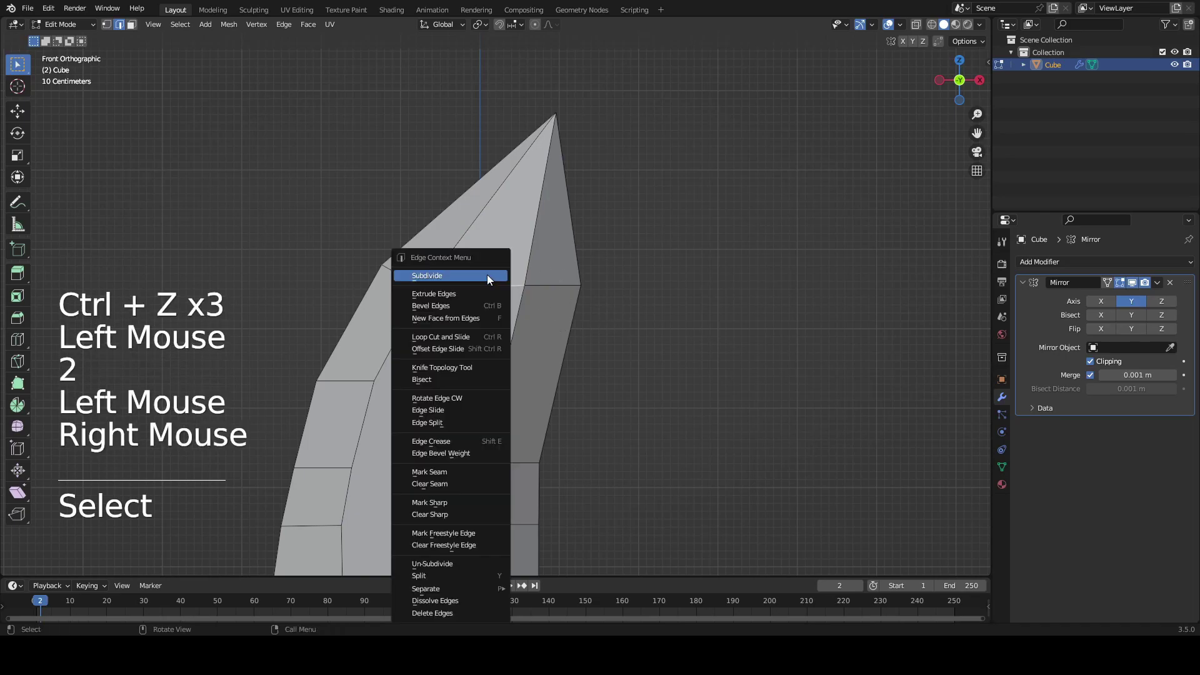
{"action": "left_click", "coordinate": [486, 275]}
{"action": "left_click", "coordinate": [669, 392]}
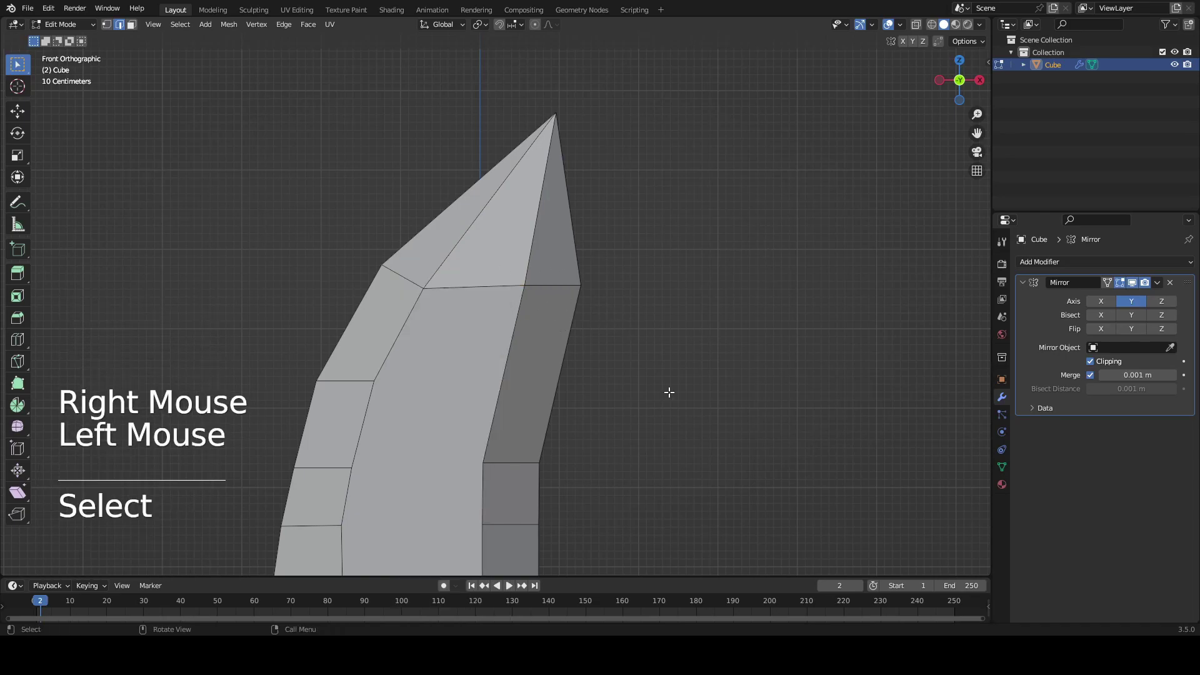
- Move the midpoint vertex of the subdivided shoulder edge about 0.38 m along X and 0.76 m up toward the tip
{"action": "key", "text": "1"}
{"action": "left_click", "coordinate": [476, 285]}
{"action": "key", "text": "g"}
{"action": "left_click", "coordinate": [526, 261]}
- Knife-cut an edge from the raised midpoint vertex to the blade's tip
{"action": "mouse_move", "coordinate": [519, 177]}
{"action": "middle_mouse_down"}
{"action": "mouse_move", "coordinate": [555, 187]}
{"action": "mouse_move", "coordinate": [550, 166]}
{"action": "mouse_move", "coordinate": [516, 163]}
{"action": "middle_mouse_up"}
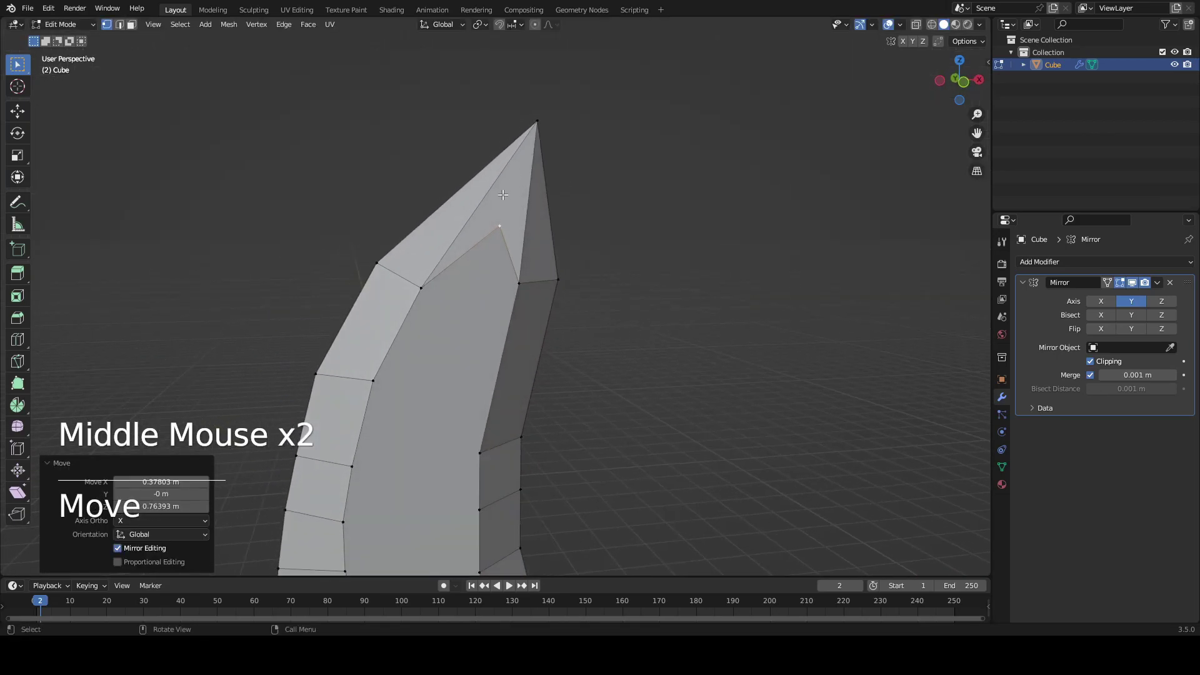
{"action": "key", "text": "k"}
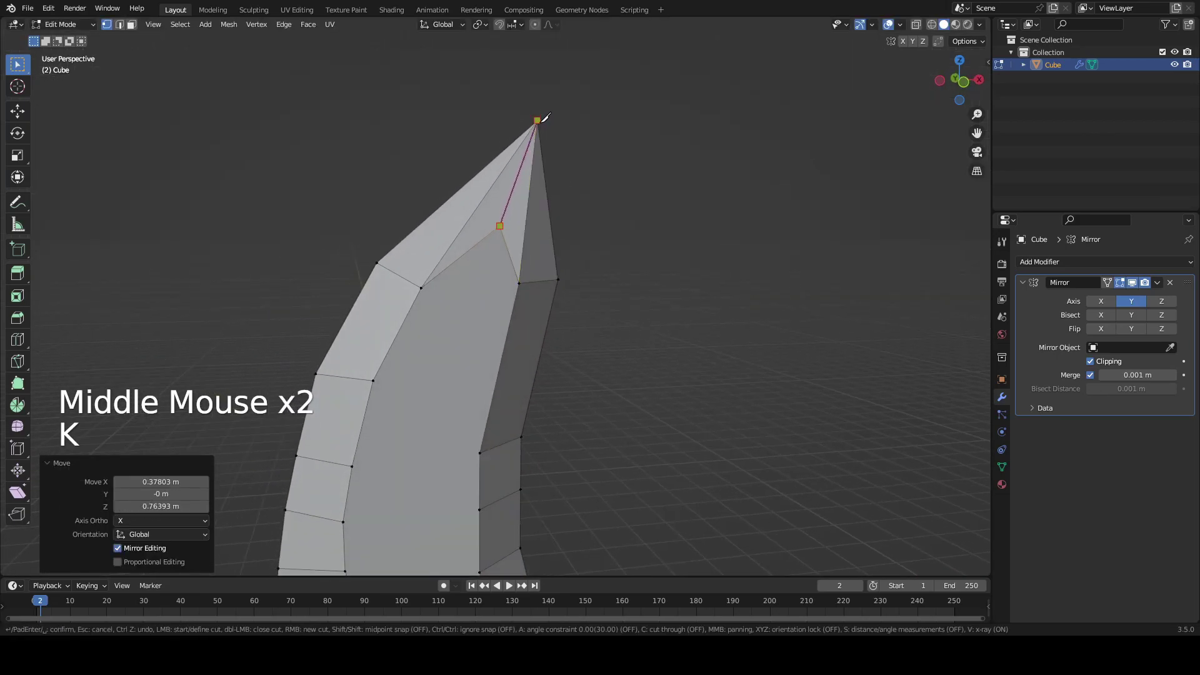
{"action": "key", "text": "Return"}
- Dissolve the two old edges running from the tip to the inner shoulder vertices, and return to the front view
{"action": "middle_click_drag", "start_coordinate": [543, 119], "coordinate": [494, 225]}
{"action": "key", "text": "2"}
{"action": "left_click", "coordinate": [484, 237]}
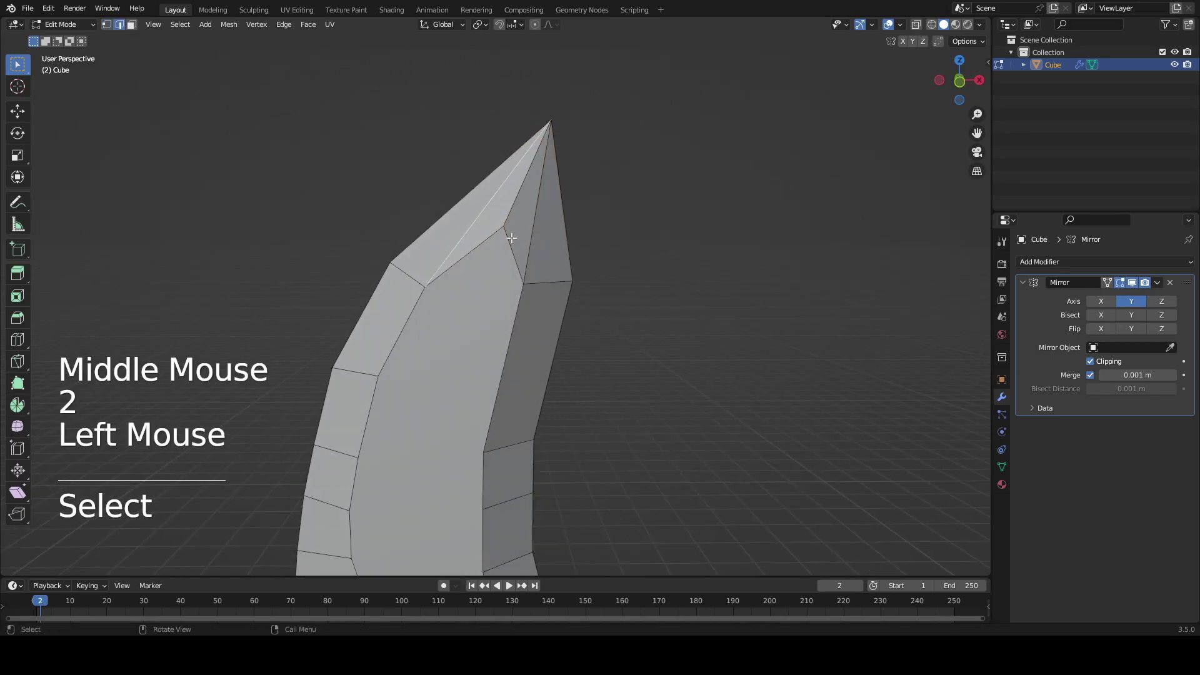
{"action": "key", "text": "ctrl+x"}
{"action": "left_click", "coordinate": [539, 228]}
{"action": "key", "text": "ctrl+x"}
{"action": "middle_click_drag", "start_coordinate": [538, 228], "coordinate": [513, 250], "text": "shift"}
{"action": "scroll", "coordinate": [512, 250], "scroll_direction": "down", "scroll_amount": 2}
{"action": "middle_click_drag", "start_coordinate": [513, 250], "coordinate": [626, 275]}
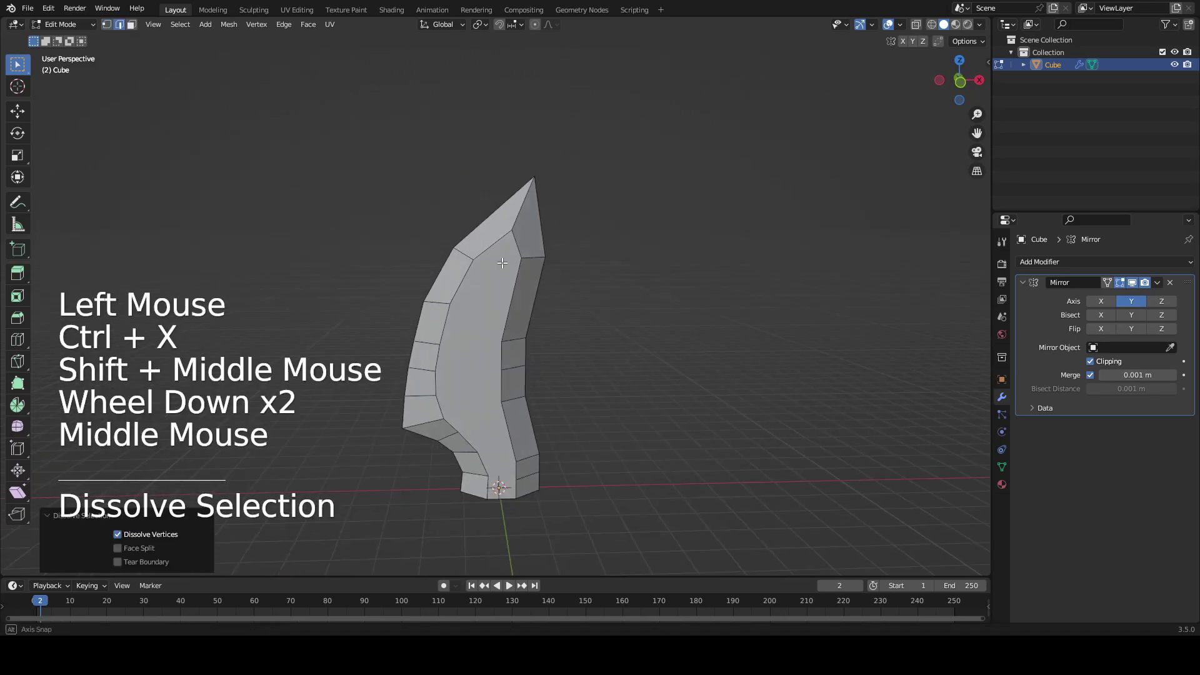
{"action": "key", "text": "KP_1"}
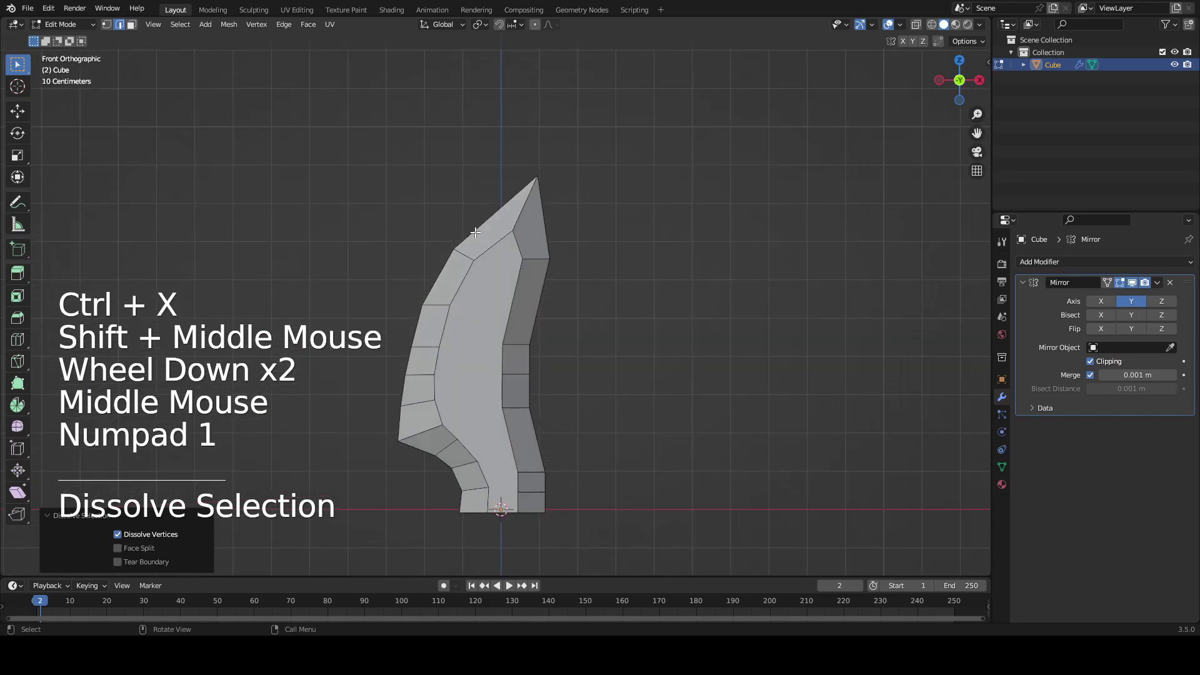
- Try to reposition the blade's tip vertex in the front view
{"action": "key", "text": "1"}
{"action": "scroll", "coordinate": [522, 177], "scroll_direction": "up", "scroll_amount": 1}
{"action": "left_click", "coordinate": [522, 177]}
{"action": "key", "text": "g"}
{"action": "middle_click_drag", "start_coordinate": [584, 107], "coordinate": [533, 169], "text": "shift"}
{"action": "left_click", "coordinate": [538, 128]}
{"action": "key", "text": "g"}
{"action": "key", "text": "ctrl+z"}
{"action": "key", "text": "g"}
{"action": "middle_click_drag", "start_coordinate": [477, 239], "coordinate": [469, 142], "text": "shift"}
- Move the topmost crosswise edge of the +X bevel, just below the tip, down and toward −X
{"action": "key", "text": "2"}
{"action": "left_click", "coordinate": [518, 200]}
{"action": "key", "text": "g"}
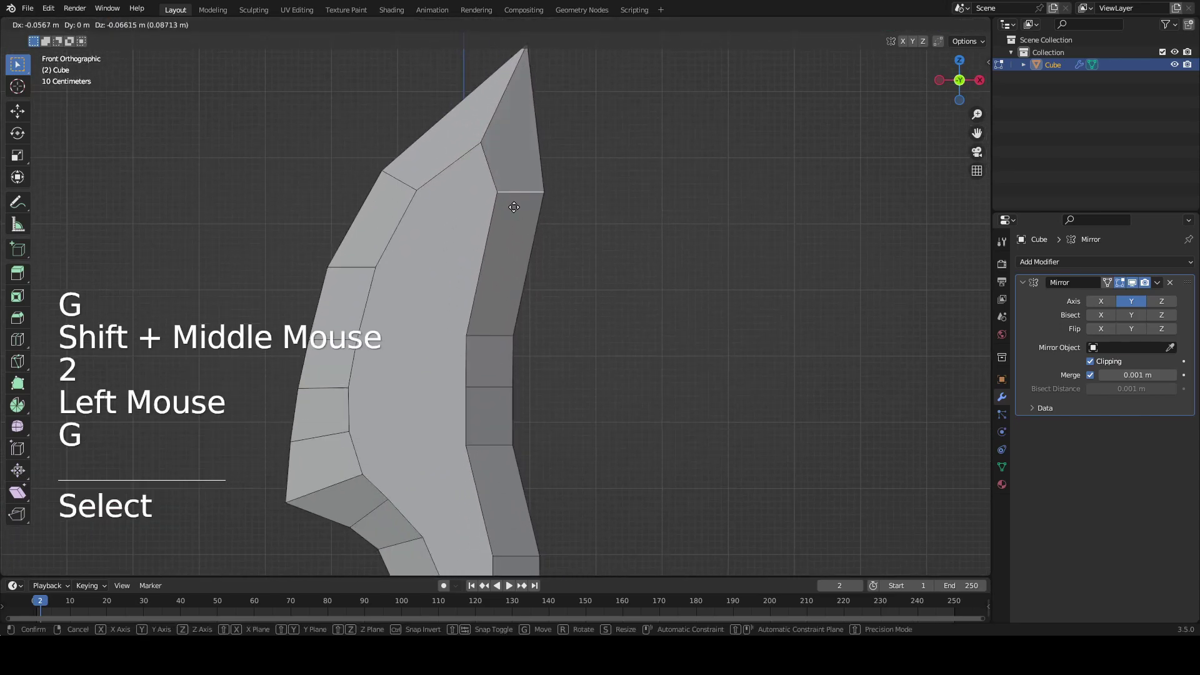
{"action": "left_click", "coordinate": [490, 316]}
- Reposition the three crosswise edges below it on the +X bevel, moving the lowest about 0.19 m toward −X and 0.09 m down
{"action": "middle_click_drag", "start_coordinate": [490, 316], "coordinate": [491, 279], "text": "shift"}
{"action": "left_click", "coordinate": [490, 279]}
{"action": "key", "text": "g"}
{"action": "left_click", "coordinate": [491, 235]}
{"action": "left_click", "coordinate": [489, 345]}
{"action": "key", "text": "g"}
{"action": "left_click", "coordinate": [485, 394]}
{"action": "key", "text": "g"}
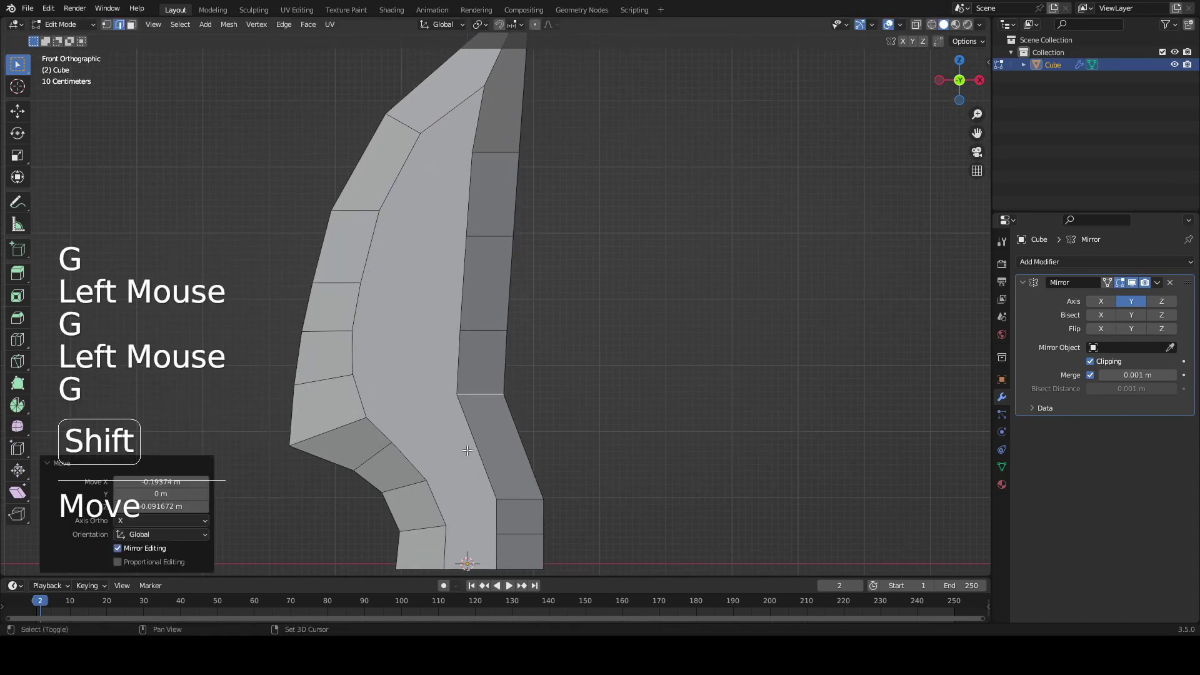
- Move the upper of the two crosswise edges near the base of the +X bevel outward and down to form a spur
{"action": "middle_click_drag", "start_coordinate": [532, 506], "coordinate": [534, 352], "text": "shift"}
{"action": "left_click", "coordinate": [535, 352]}
{"action": "key", "text": "g"}
{"action": "left_click", "coordinate": [559, 361]}
- Loop-cut the bevel section above the spur, move the new edge about 0.15 m toward −X and 0.17 m down, and rotate it
{"action": "key", "text": "ctrl+r"}
{"action": "double_click", "coordinate": [564, 335]}
{"action": "key", "text": "g"}
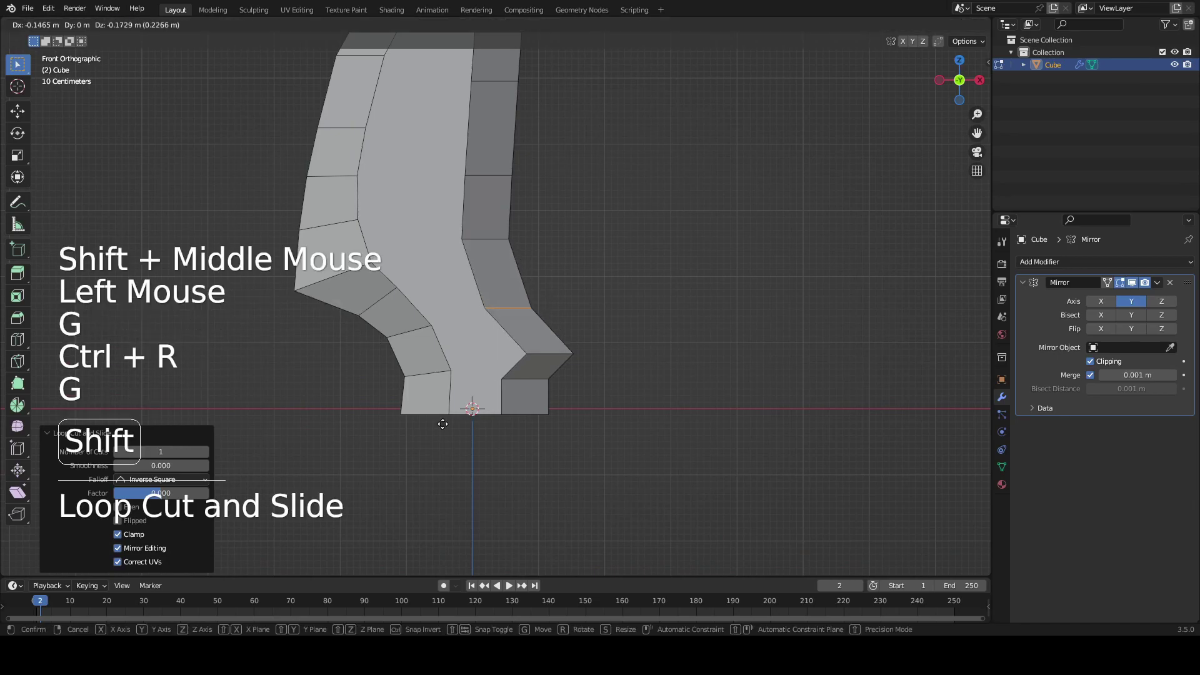
{"action": "left_click", "coordinate": [551, 350]}
{"action": "key", "text": "r"}
- Rotate and reposition the next crosswise edge up the +X bevel to follow the inward curve
{"action": "left_click", "coordinate": [477, 234]}
{"action": "key", "text": "r"}
{"action": "left_click", "coordinate": [597, 245]}
{"action": "key", "text": "g"}
{"action": "left_click", "coordinate": [591, 248]}
- Shift the middle crosswise edges of the +X bevel toward −X to deepen the concave curve
{"action": "left_click", "coordinate": [504, 185], "text": "alt"}
{"action": "left_click", "coordinate": [497, 242]}
{"action": "scroll", "coordinate": [505, 219], "scroll_direction": "down", "scroll_amount": 3}
{"action": "middle_click_drag", "start_coordinate": [507, 198], "coordinate": [507, 346], "text": "shift"}
{"action": "left_click", "coordinate": [496, 317]}
{"action": "key", "text": "g"}
{"action": "left_click", "coordinate": [469, 343]}
- Move the top crosswise edge of the +X bevel toward −X and nudge its outer vertex the same way
{"action": "scroll", "coordinate": [494, 269], "scroll_direction": "up", "scroll_amount": 2}
{"action": "left_click", "coordinate": [495, 258]}
{"action": "key", "text": "g"}
{"action": "left_click", "coordinate": [416, 254]}
{"action": "key", "text": "1"}
{"action": "left_click", "coordinate": [522, 257]}
{"action": "key", "text": "g"}
{"action": "left_click", "coordinate": [502, 247]}
- Pull the blade's tip vertex farther toward +X
{"action": "left_click", "coordinate": [535, 136]}
{"action": "left_click", "coordinate": [675, 145], "text": "shift"}
{"action": "scroll", "coordinate": [516, 306], "scroll_direction": "down", "scroll_amount": 1}
{"action": "mouse_move", "coordinate": [513, 312]}
{"action": "middle_mouse_down"}
{"action": "mouse_move", "coordinate": [667, 337]}
{"action": "mouse_move", "coordinate": [655, 357]}
{"action": "mouse_move", "coordinate": [495, 279]}
{"action": "mouse_move", "coordinate": [528, 263]}
{"action": "middle_mouse_up"}
- Try to scale the blade's outer flat-side vertices, box-selected in a wireframe side view
{"action": "key", "text": "KP_1"}
{"action": "key", "text": "z"}
{"action": "key", "text": "a"}
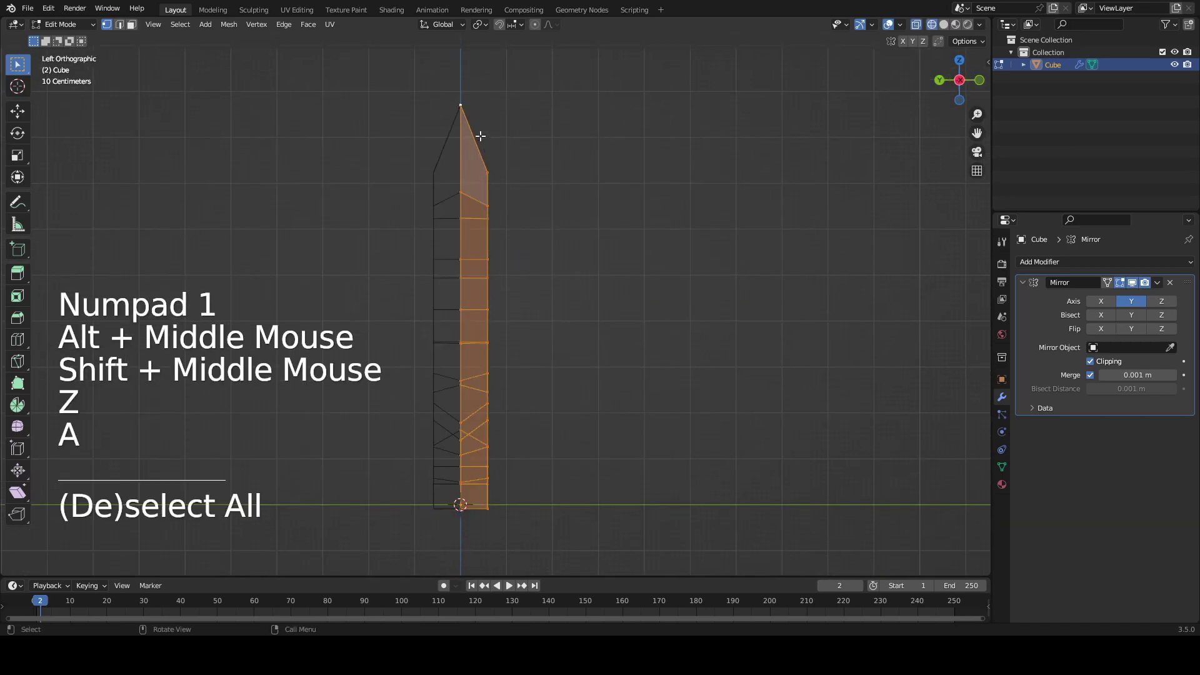
{"action": "key", "text": "a"}
{"action": "key", "text": "a"}
{"action": "key", "text": "b"}
{"action": "left_click_drag", "start_coordinate": [543, 550], "coordinate": [543, 549]}
{"action": "key", "text": "s"}
{"action": "left_click", "coordinate": [683, 287]}
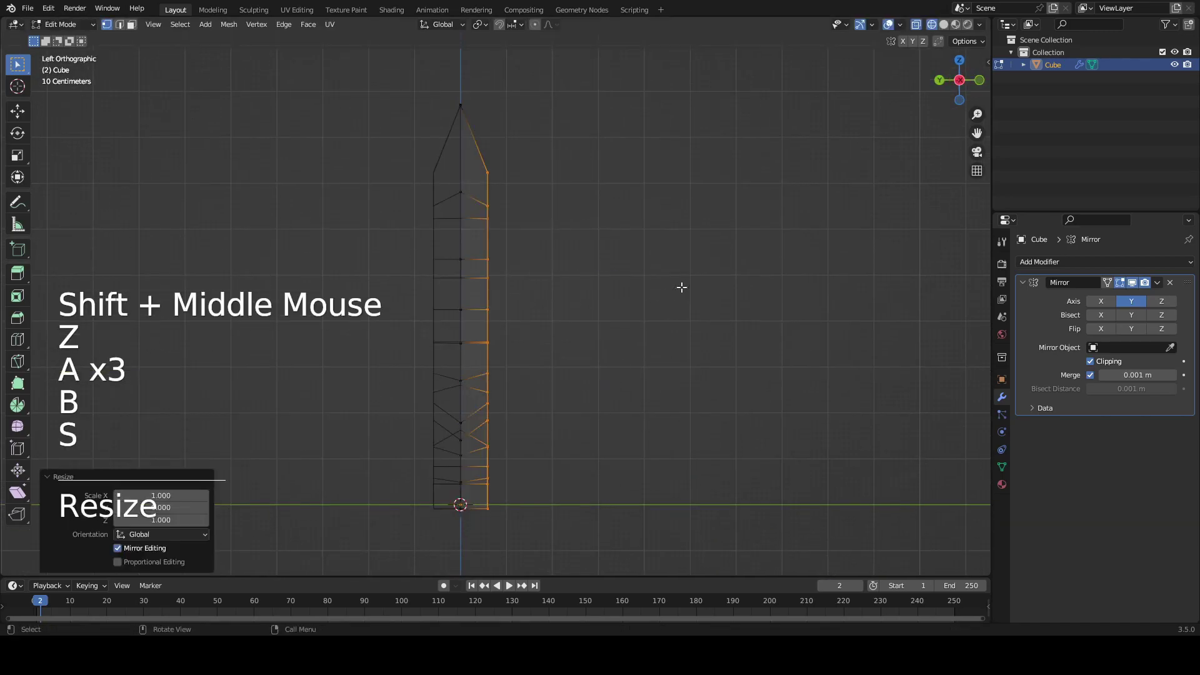
{"action": "key", "text": "KP_1"}
{"action": "key", "text": "KP_7"}
{"action": "key", "text": "z"}
{"action": "middle_click_drag", "start_coordinate": [600, 346], "coordinate": [463, 294], "text": "alt"}
{"action": "scroll", "coordinate": [463, 295], "scroll_direction": "up", "scroll_amount": 2}
{"action": "key", "text": "2"}
{"action": "left_click", "coordinate": [390, 352]}
{"action": "middle_click_drag", "start_coordinate": [391, 351], "coordinate": [546, 318], "text": "shift"}
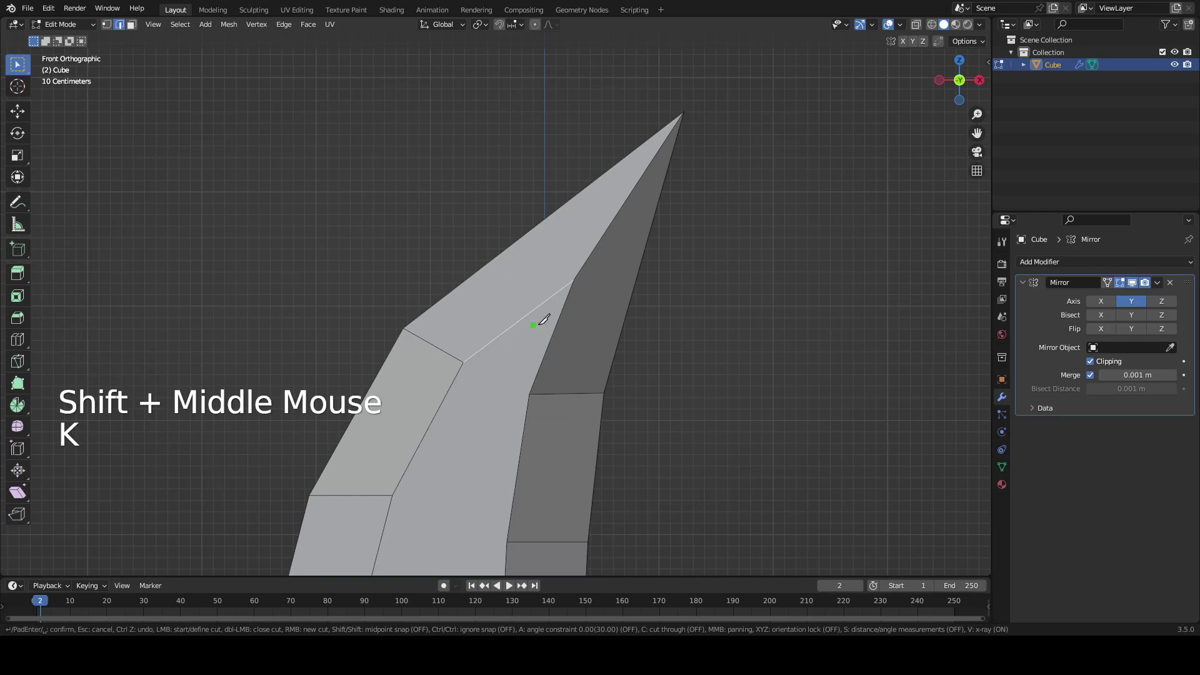
{"action": "middle_click_drag", "start_coordinate": [465, 301], "coordinate": [494, 262], "text": "shift"}
{"action": "middle_click_drag", "start_coordinate": [494, 262], "coordinate": [529, 217]}
- Nudge the inner corner of the −X bevel's shoulder below the tip closer to the blade's outer edge
{"action": "left_click", "coordinate": [439, 249]}
{"action": "key", "text": "g"}
{"action": "left_click", "coordinate": [405, 244]}
{"action": "scroll", "coordinate": [406, 250], "scroll_direction": "down", "scroll_amount": 4}
{"action": "middle_click_drag", "start_coordinate": [409, 269], "coordinate": [443, 310]}
{"action": "left_click", "coordinate": [486, 339]}
{"action": "key", "text": "g"}
{"action": "left_click", "coordinate": [533, 352]}
- Try to scale the blade's large front face
{"action": "key", "text": "3"}
{"action": "left_click", "coordinate": [444, 311]}
{"action": "middle_click", "coordinate": [686, 287], "text": "shift"}
{"action": "key", "text": "s"}
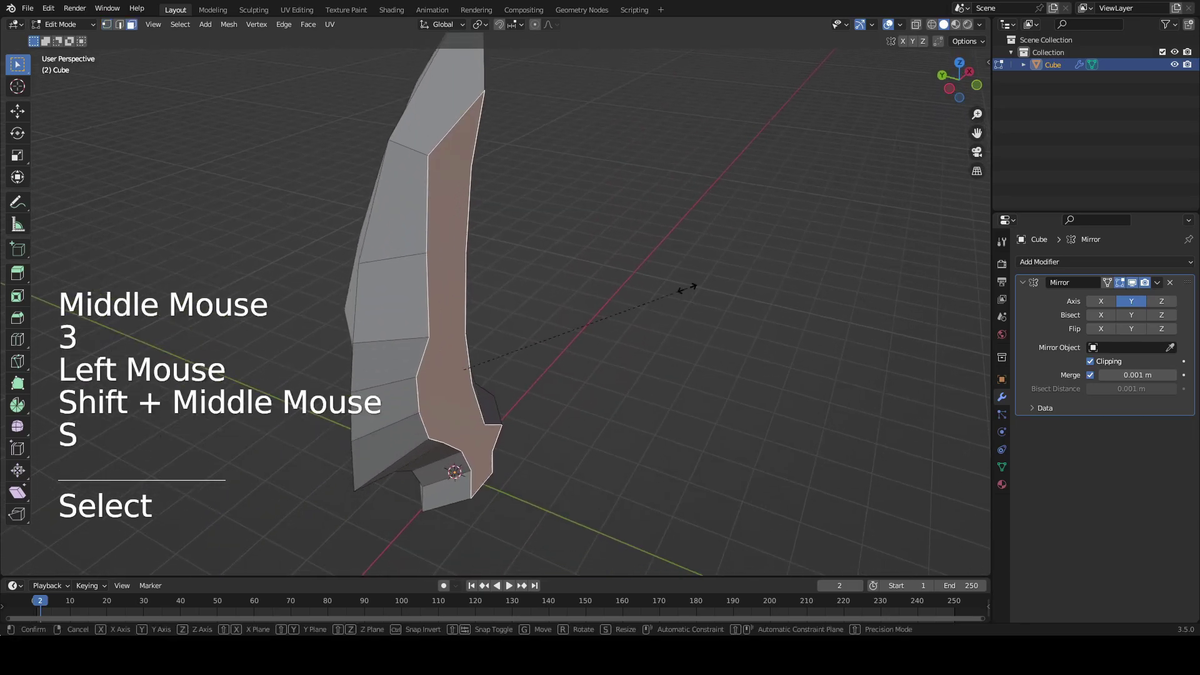
{"action": "key", "text": "KP_1"}
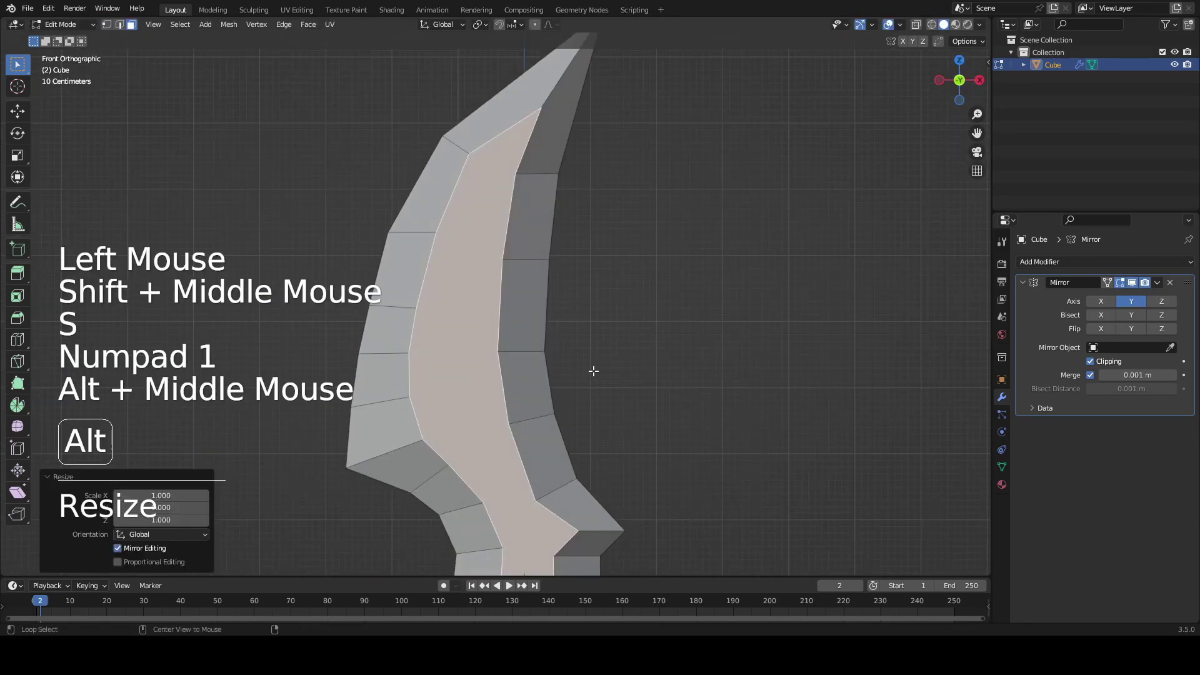
{"action": "middle_click_drag", "start_coordinate": [640, 374], "coordinate": [641, 337], "text": "alt"}
{"action": "middle_click_drag", "start_coordinate": [640, 338], "coordinate": [640, 289], "text": "shift"}
{"action": "key", "text": "g"}
{"action": "middle_click_drag", "start_coordinate": [569, 299], "coordinate": [442, 272], "text": "alt"}
- Raise the two crosswise edges midway along the −X bevel, the lower one by about 0.10 m
{"action": "key", "text": "1"}
{"action": "scroll", "coordinate": [475, 278], "scroll_direction": "up", "scroll_amount": 1}
{"action": "key", "text": "2"}
{"action": "left_click", "coordinate": [442, 272]}
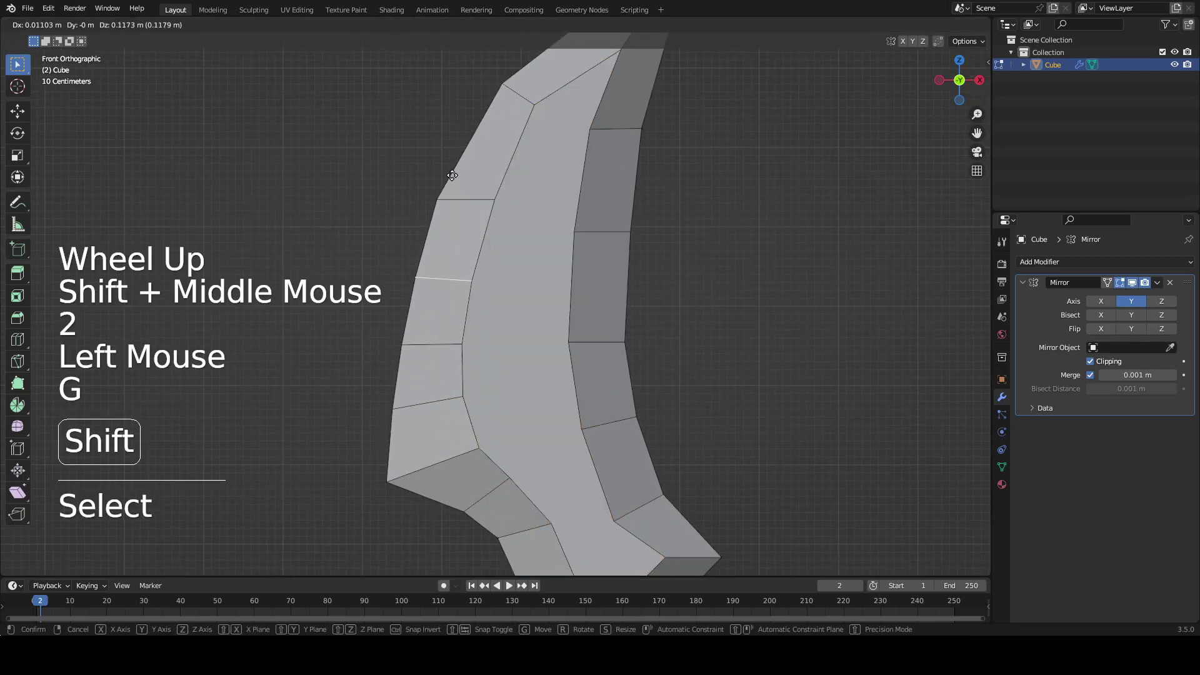
{"action": "middle_click_drag", "start_coordinate": [451, 179], "coordinate": [438, 88], "text": "shift"}
{"action": "left_click", "coordinate": [422, 248]}
{"action": "key", "text": "g"}
{"action": "left_click", "coordinate": [437, 245]}
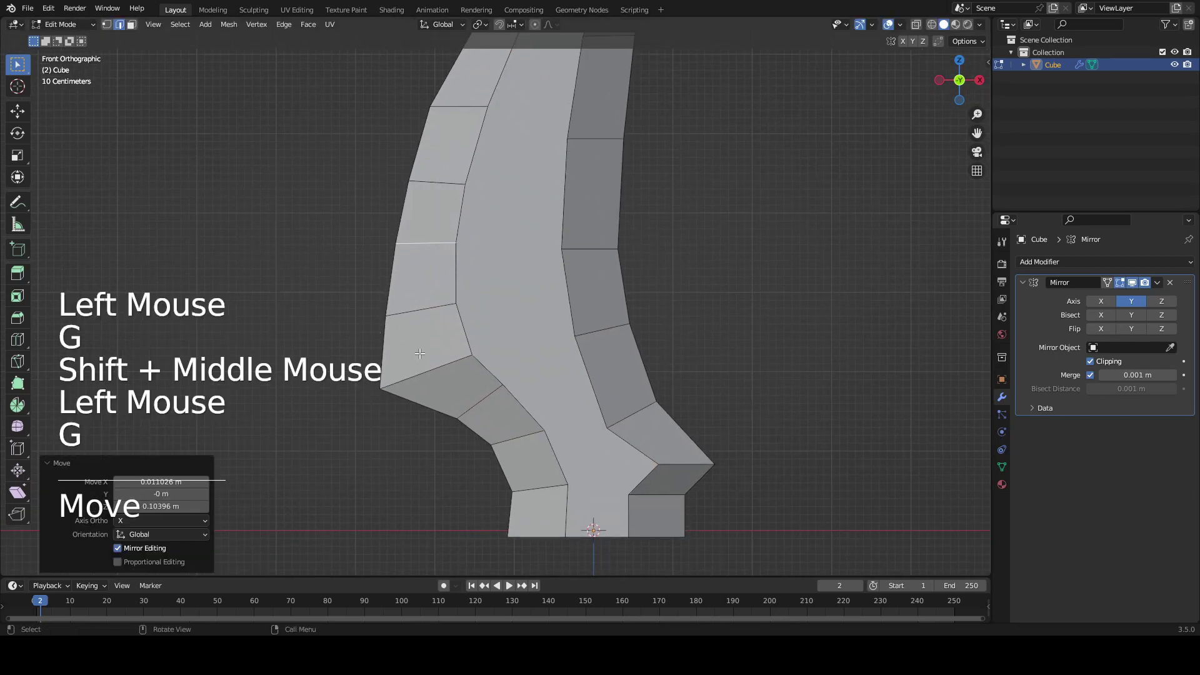
- Move the edge at the protruding lower corner of the −X bevel outward and down, and rotate it slightly
{"action": "left_click", "coordinate": [408, 378]}
{"action": "key", "text": "g"}
{"action": "left_click", "coordinate": [426, 403]}
{"action": "key", "text": "1"}
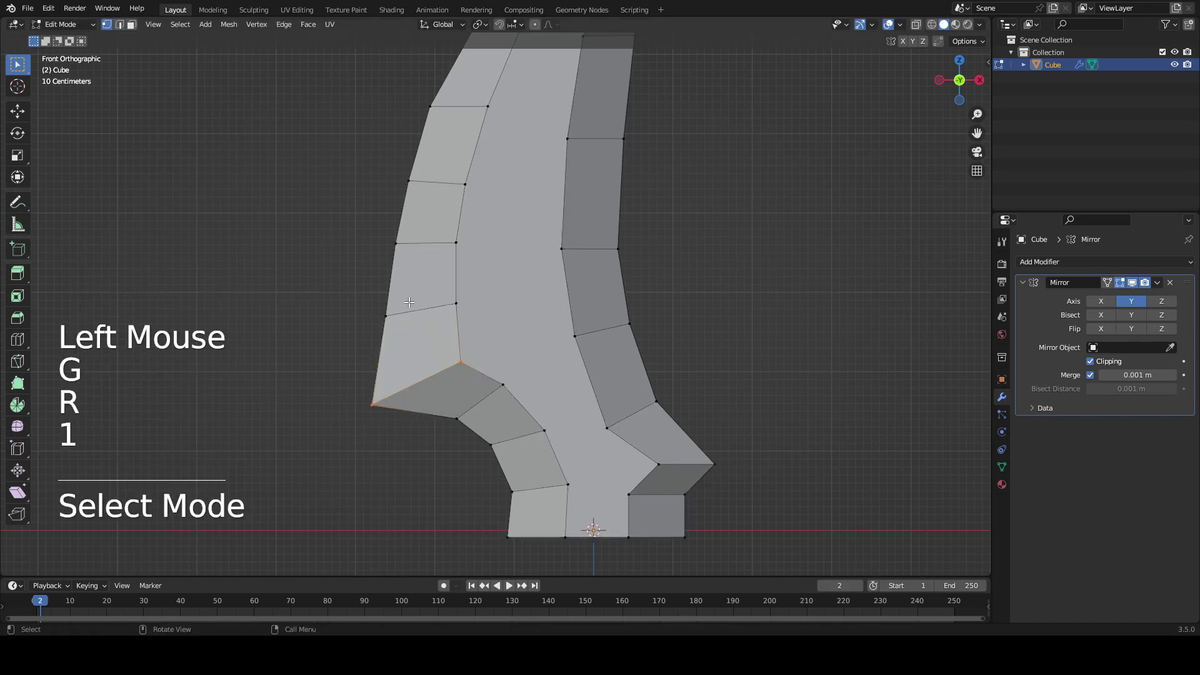
- Nudge the two crosswise edges above the protruding corner slightly outward
{"action": "left_click", "coordinate": [418, 309]}
{"action": "key", "text": "g"}
{"action": "left_click", "coordinate": [417, 310]}
{"action": "middle_click_drag", "start_coordinate": [415, 256], "coordinate": [411, 350], "text": "shift"}
{"action": "left_click", "coordinate": [408, 333]}
{"action": "key", "text": "g"}
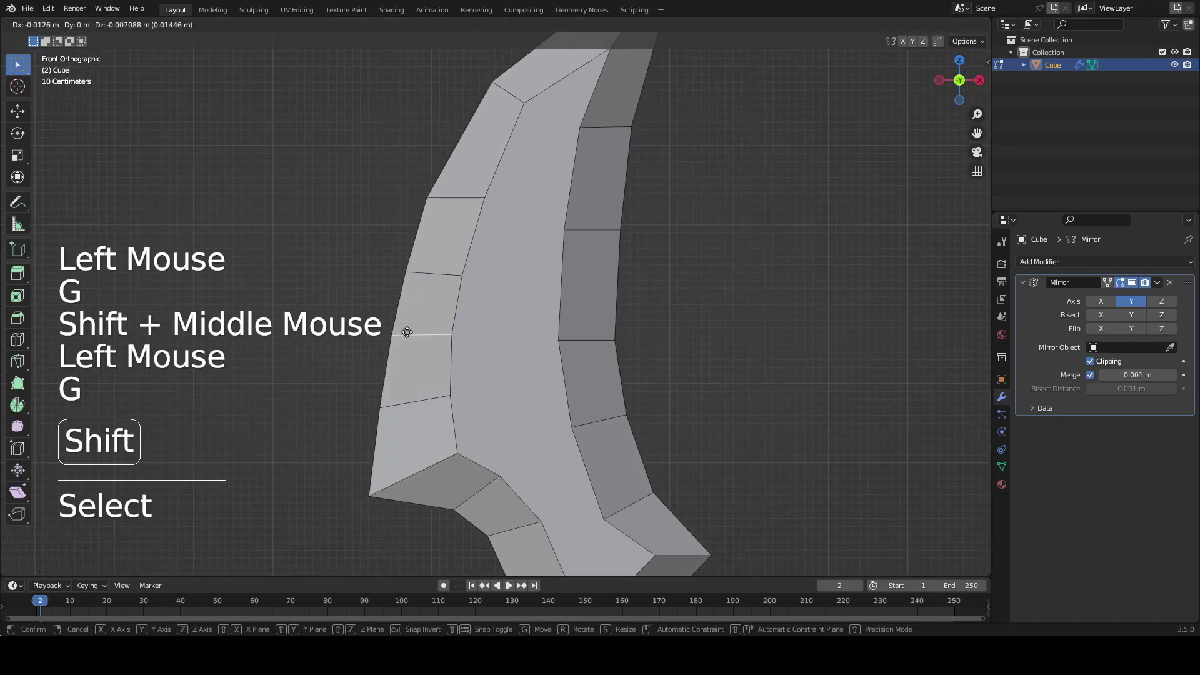
{"action": "left_click", "coordinate": [406, 334]}
- Loop-cut the +X bevel's lower curved section above the spur and move the new edge to smooth the curve
{"action": "middle_click_drag", "start_coordinate": [532, 362], "coordinate": [465, 212], "text": "shift"}
{"action": "middle_click_drag", "start_coordinate": [517, 260], "coordinate": [536, 227], "text": "shift"}
{"action": "left_click", "coordinate": [561, 340]}
{"action": "key", "text": "ctrl+r"}
{"action": "double_click", "coordinate": [559, 240]}
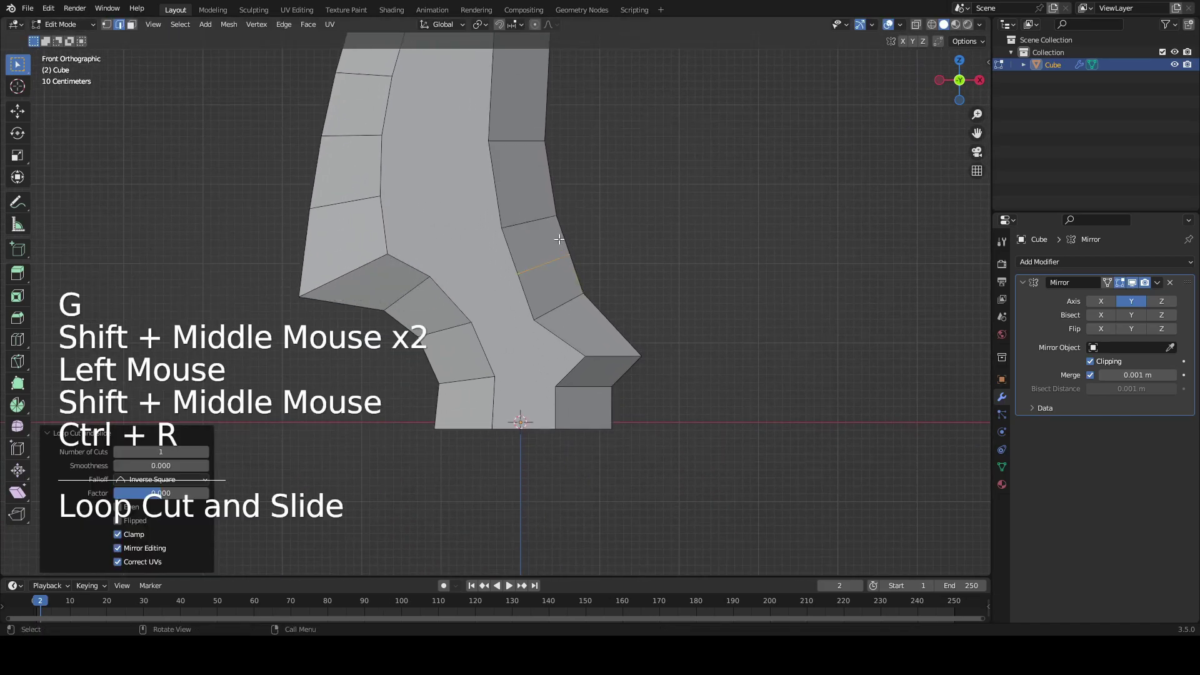
{"action": "left_click", "coordinate": [493, 291]}
- Reposition the two crosswise edges above the new cut on the +X bevel to smooth the concave curve
{"action": "left_click", "coordinate": [515, 220]}
{"action": "key", "text": "g"}
{"action": "left_click", "coordinate": [491, 182]}
{"action": "middle_click_drag", "start_coordinate": [522, 121], "coordinate": [482, 283], "text": "shift"}
{"action": "left_click", "coordinate": [473, 291]}
{"action": "key", "text": "g"}
{"action": "left_click", "coordinate": [447, 294]}
- Loop-cut the middle section of the +X bevel and rotate the crosswise edge just below the new cut
{"action": "left_click", "coordinate": [465, 197]}
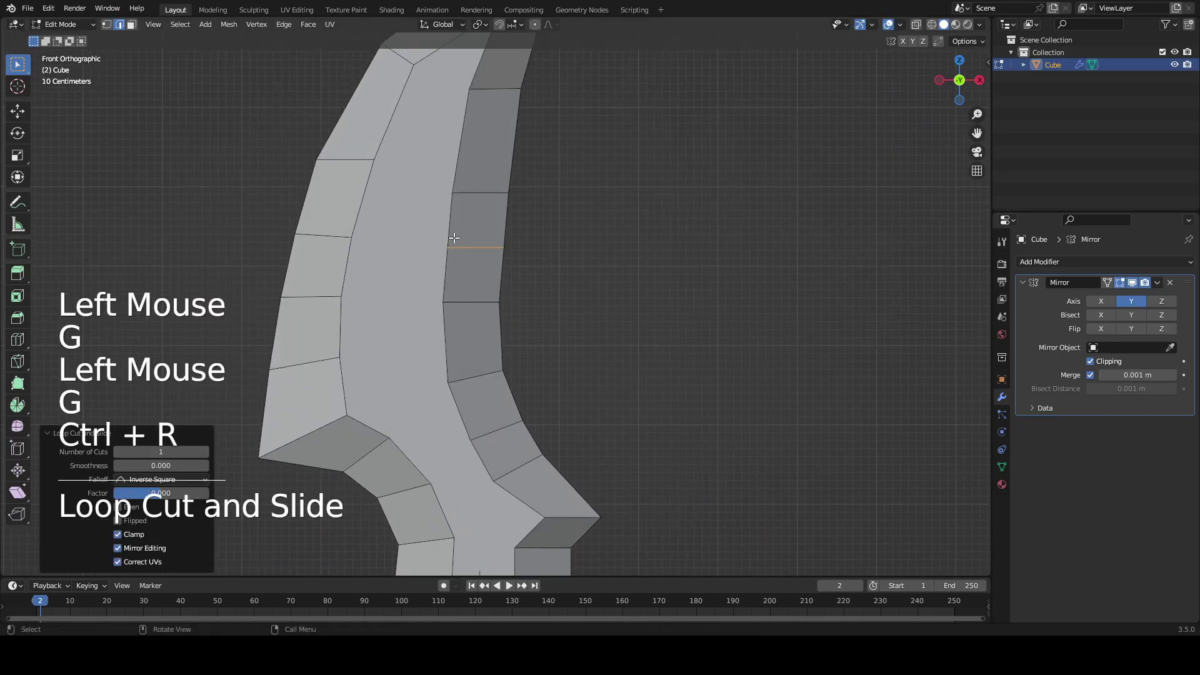
{"action": "left_click", "coordinate": [401, 225]}
{"action": "left_click", "coordinate": [471, 305]}
{"action": "key", "text": "r"}
{"action": "left_click", "coordinate": [556, 333]}
{"action": "left_click", "coordinate": [552, 342]}
- Shift the newly cut edge toward −X, and move the edge above it about 0.13 m toward −X and 0.1 m up
{"action": "left_click", "coordinate": [488, 248]}
{"action": "key", "text": "g"}
{"action": "left_click", "coordinate": [539, 253]}
{"action": "left_click", "coordinate": [472, 187]}
{"action": "middle_click_drag", "start_coordinate": [514, 201], "coordinate": [504, 254], "text": "shift"}
{"action": "left_click", "coordinate": [487, 249]}
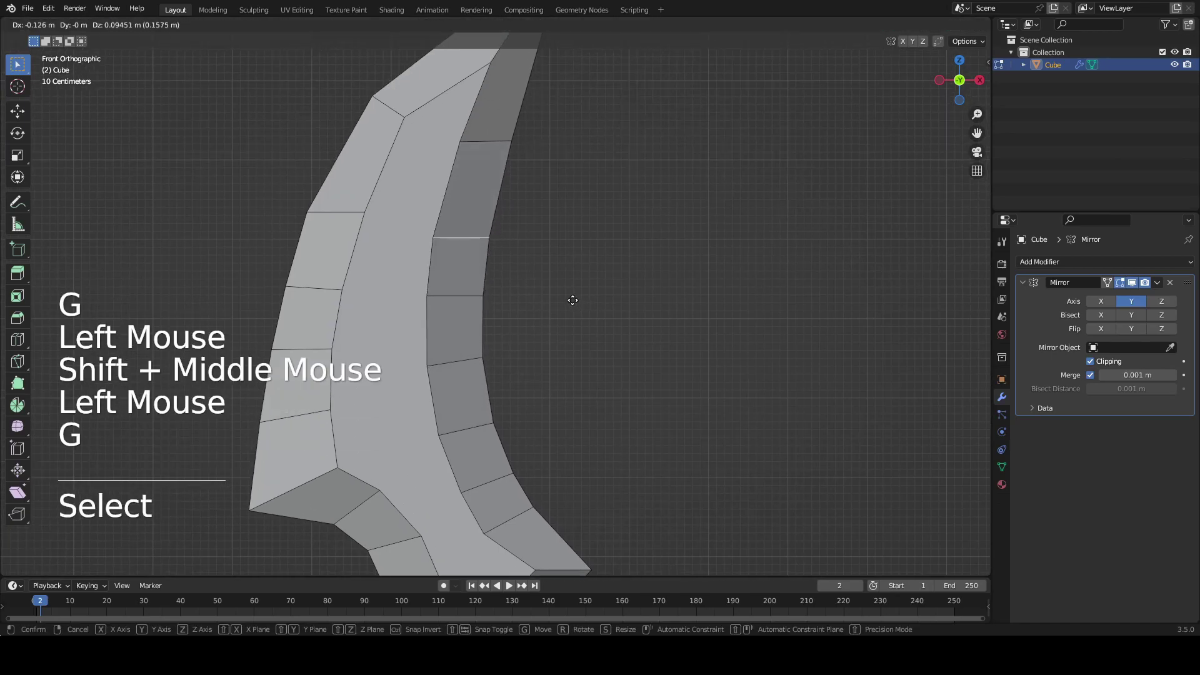
{"action": "left_click", "coordinate": [588, 289]}
- Slightly rotate the topmost crosswise edge of the +X bevel
{"action": "middle_click_drag", "start_coordinate": [524, 187], "coordinate": [530, 239], "text": "shift"}
{"action": "left_click", "coordinate": [488, 206]}
{"action": "key", "text": "r"}
{"action": "left_click", "coordinate": [571, 250]}
- Loop-cut the −X bevel section below the shoulder and move the new edge outward to round the outline
{"action": "middle_click_drag", "start_coordinate": [387, 189], "coordinate": [403, 245], "text": "shift"}
{"action": "key", "text": "ctrl+r"}
{"action": "double_click", "coordinate": [401, 246]}
{"action": "key", "text": "g"}
{"action": "left_click", "coordinate": [361, 209]}
- Fine-tune the position of the new edge's outer vertex on the −X bevel
{"action": "middle_click_drag", "start_coordinate": [361, 210], "coordinate": [472, 114], "text": "shift"}
{"action": "key", "text": "1"}
{"action": "left_click", "coordinate": [455, 166]}
{"action": "key", "text": "g"}
{"action": "left_click", "coordinate": [463, 184], "text": "shift"}
{"action": "key", "text": "g"}
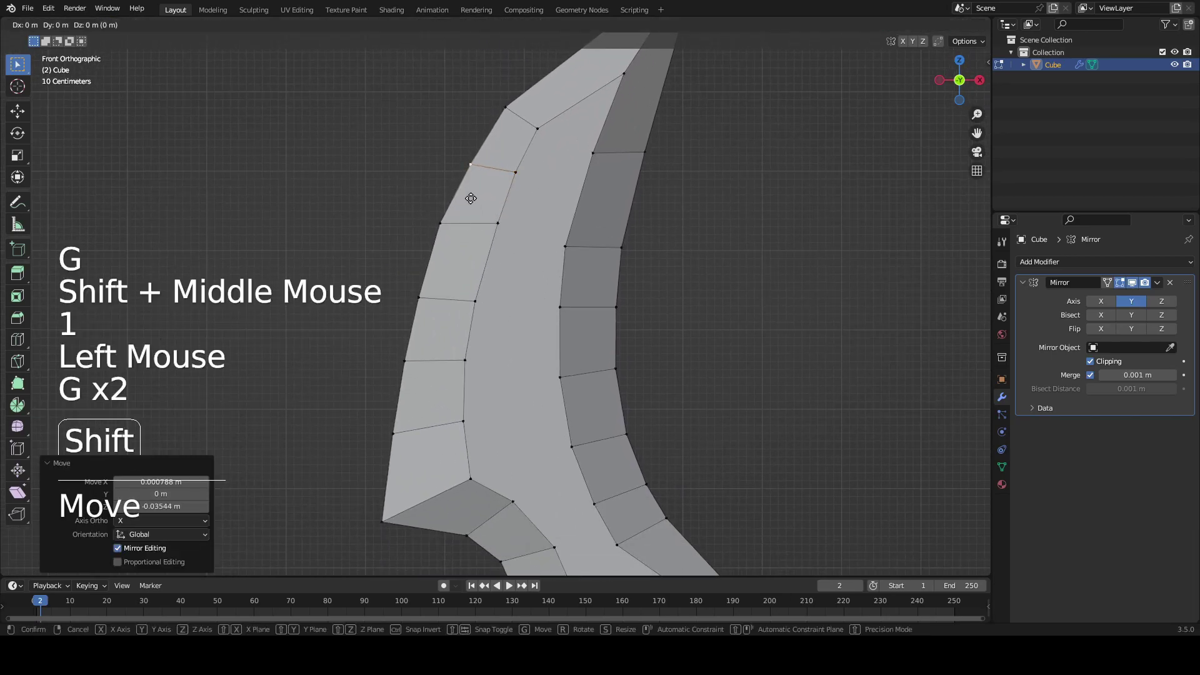
{"action": "left_click", "coordinate": [470, 199], "text": "shift"}
- Nudge the outer vertex of the next edge down the −X bevel, and move its inner vertex about 0.06 m toward −X and 0.09 m down
{"action": "left_click", "coordinate": [434, 227]}
{"action": "key", "text": "g"}
{"action": "left_click", "coordinate": [451, 230], "text": "shift"}
{"action": "scroll", "coordinate": [577, 317], "scroll_direction": "down", "scroll_amount": 2}
{"action": "scroll", "coordinate": [578, 317], "scroll_direction": "up", "scroll_amount": 2}
{"action": "left_click", "coordinate": [497, 224]}
{"action": "key", "text": "g"}
{"action": "left_click", "coordinate": [466, 309], "text": "shift"}
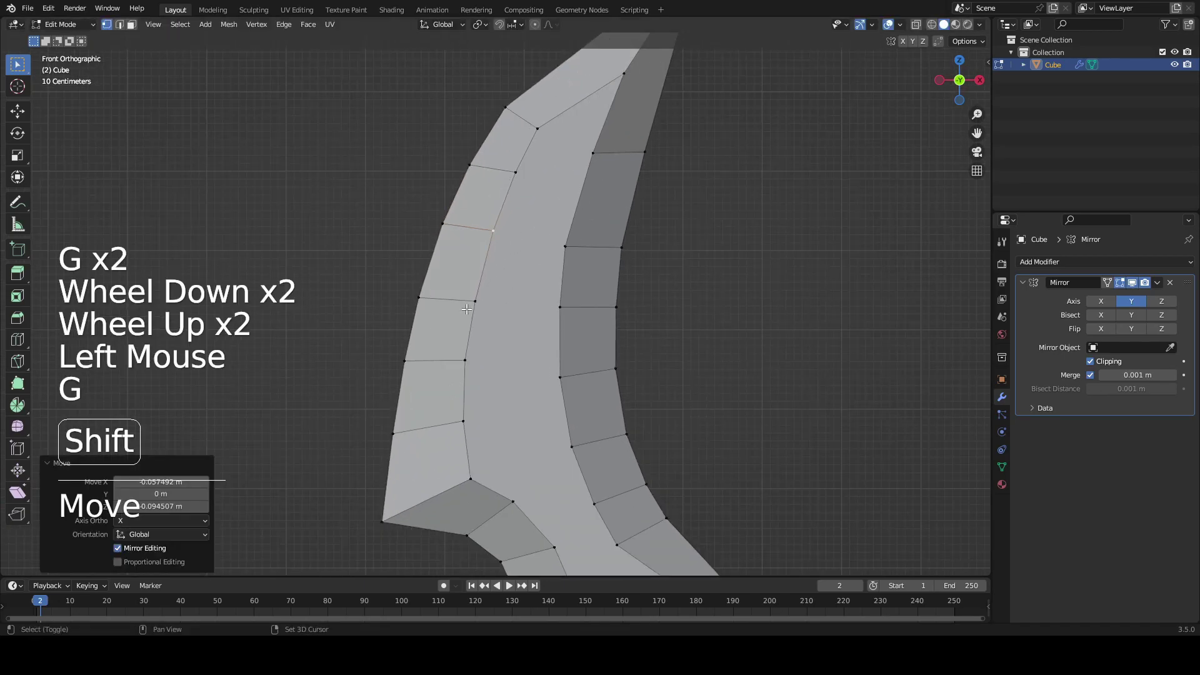
- Loop-cut the lowest section of the +X bevel just above the base and reposition the new edge
{"action": "middle_click_drag", "start_coordinate": [466, 309], "coordinate": [435, 334], "text": "shift"}
{"action": "scroll", "coordinate": [438, 331], "scroll_direction": "down", "scroll_amount": 1}
{"action": "middle_click_drag", "start_coordinate": [513, 350], "coordinate": [573, 364], "text": "shift"}
{"action": "scroll", "coordinate": [595, 287], "scroll_direction": "up", "scroll_amount": 2}
{"action": "scroll", "coordinate": [607, 420], "scroll_direction": "down", "scroll_amount": 2}
{"action": "scroll", "coordinate": [573, 364], "scroll_direction": "up", "scroll_amount": 3}
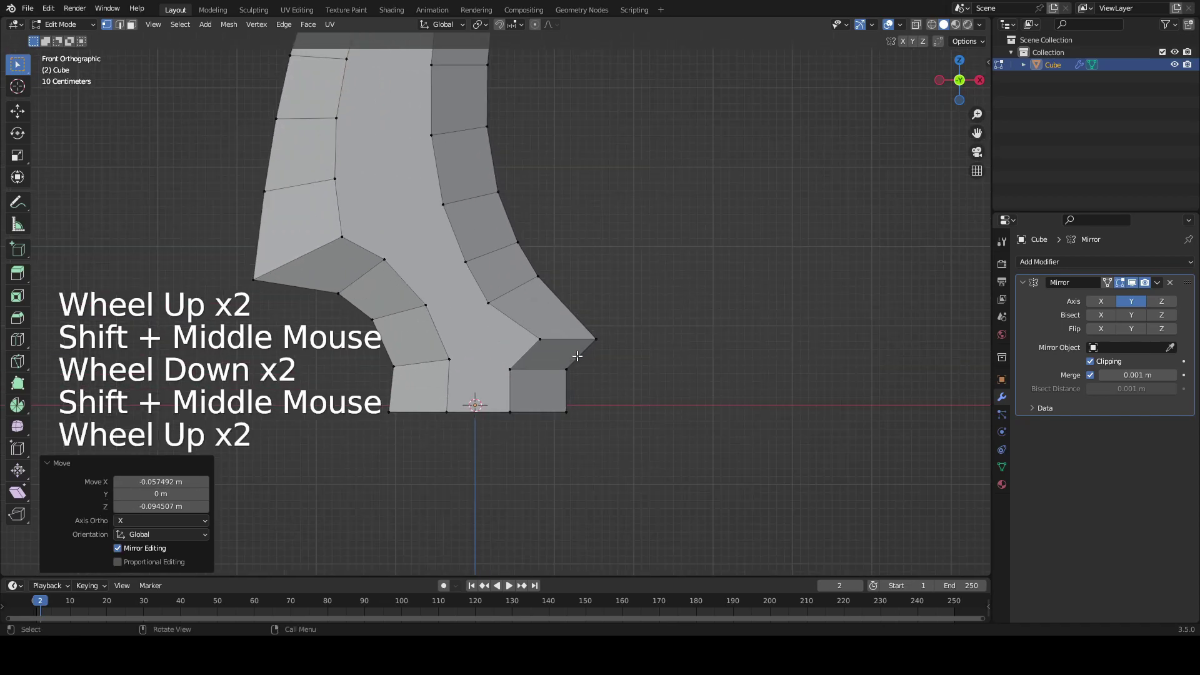
{"action": "key", "text": "2"}
{"action": "key", "text": "ctrl+r"}
{"action": "left_click", "coordinate": [531, 400]}
{"action": "key", "text": "g"}
{"action": "left_click", "coordinate": [528, 387]}
- Nudge the crosswise edges around the notch below the +X point to shape its curve
{"action": "left_click", "coordinate": [629, 355]}
{"action": "key", "text": "g"}
{"action": "left_click", "coordinate": [628, 330]}
{"action": "left_click", "coordinate": [582, 395]}
{"action": "key", "text": "g"}
{"action": "left_click", "coordinate": [563, 382]}
- Move the lowest inner crosswise edge of the +X bevel down and toward −X, and rotate it slightly
{"action": "left_click", "coordinate": [557, 417]}
{"action": "key", "text": "g"}
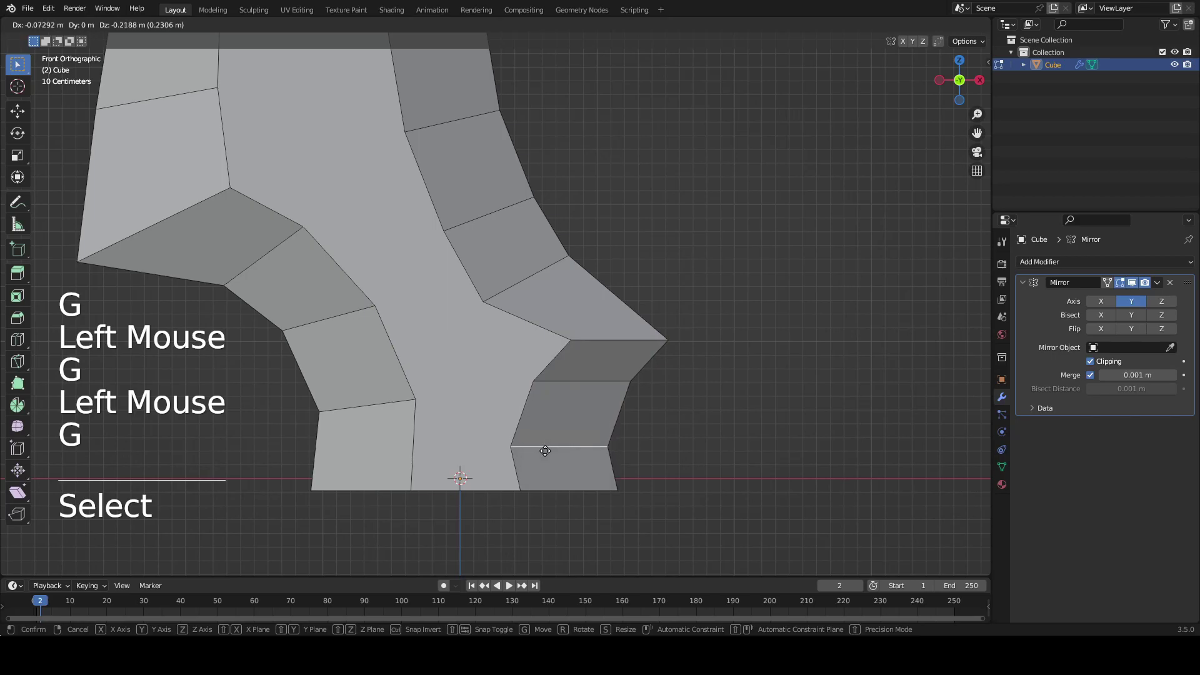
{"action": "left_click", "coordinate": [547, 455]}
{"action": "key", "text": "r"}
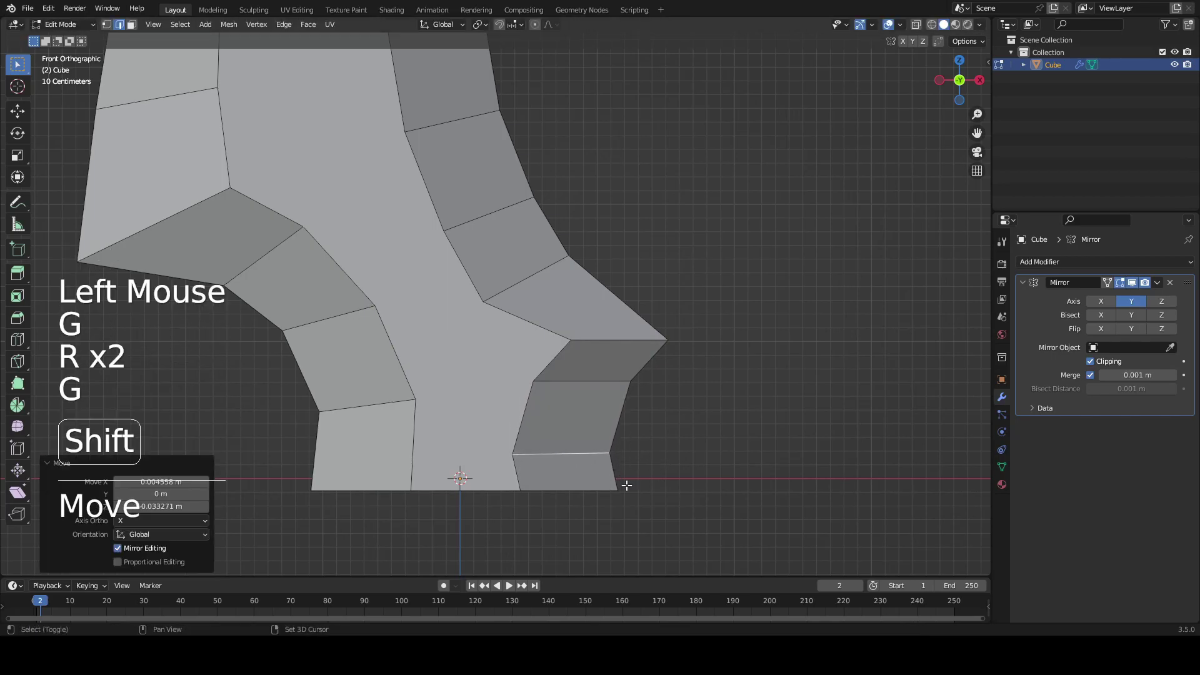
- Add another crosswise edge between the notch edge and the lowest loop of the +X bevel, and adjust its vertices
{"action": "key", "text": "g"}
{"action": "left_click", "coordinate": [610, 418]}
{"action": "key", "text": "1"}
{"action": "left_click", "coordinate": [491, 402]}
{"action": "key", "text": "g"}
{"action": "left_click", "coordinate": [490, 402]}
{"action": "left_click", "coordinate": [637, 424]}
{"action": "key", "text": "g"}
- Loop-cut the lowest section of the −X bevel and move the new edge about 0.04 m toward +X
{"action": "middle_click_drag", "start_coordinate": [360, 420], "coordinate": [460, 380], "text": "shift"}
{"action": "key", "text": "ctrl+r"}
{"action": "left_click", "coordinate": [456, 409]}
{"action": "left_click", "coordinate": [456, 413]}
{"action": "key", "text": "g"}
{"action": "left_click", "coordinate": [462, 418]}
{"action": "left_click", "coordinate": [539, 416]}
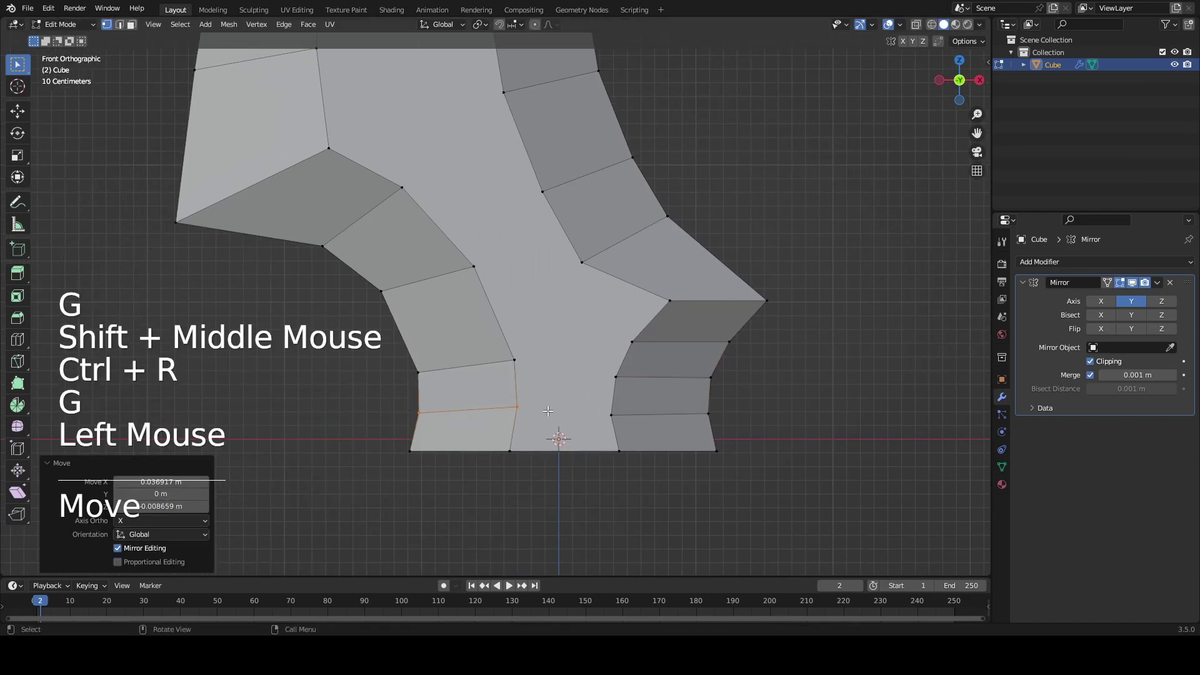
{"action": "key", "text": "1"}
{"action": "key", "text": "g"}
{"action": "left_click", "coordinate": [552, 418]}
- Move the inner vertex above the new −X edge up about 0.17 m, and raise the next inner vertex slightly
{"action": "left_click", "coordinate": [514, 360]}
{"action": "key", "text": "g"}
{"action": "left_click", "coordinate": [513, 338]}
{"action": "left_click", "coordinate": [486, 271]}
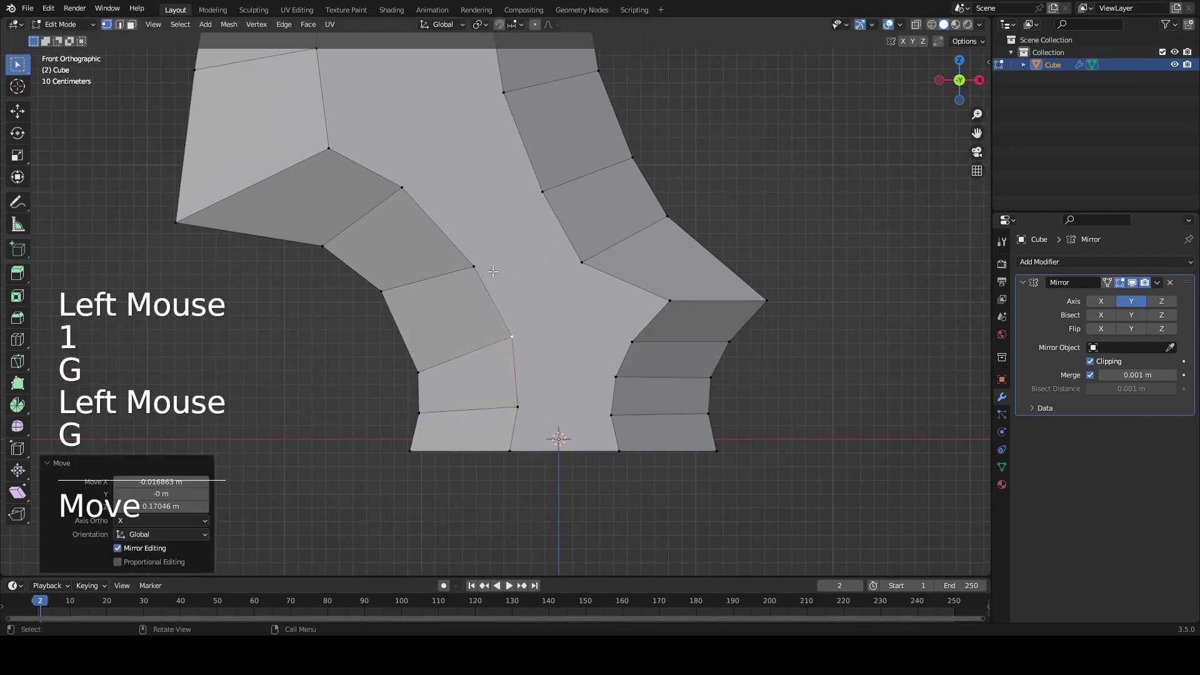
{"action": "left_click", "coordinate": [431, 98]}
- Loop-cut the next section up the −X bevel's concave curve and move the new edge slightly toward +X and up
{"action": "key", "text": "ctrl+r"}
{"action": "left_click", "coordinate": [461, 286]}
{"action": "left_click", "coordinate": [461, 287]}
{"action": "key", "text": "g"}
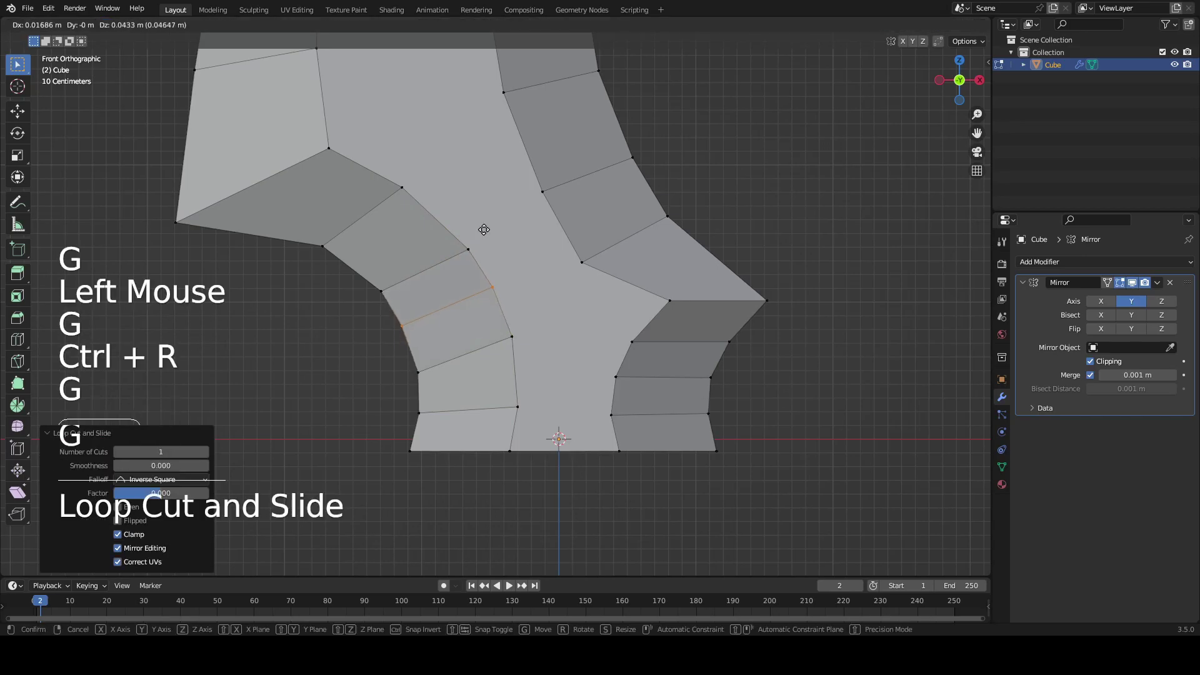
{"action": "left_click", "coordinate": [509, 228]}
- Move the edge above the new −X loop: outer vertex about 0.07 m toward −X and 0.11 m up, inner vertex 0.08 m and 0.11 m
{"action": "key", "text": "1"}
{"action": "left_click", "coordinate": [379, 286]}
{"action": "key", "text": "g"}
{"action": "left_click", "coordinate": [317, 186]}
{"action": "left_click", "coordinate": [500, 277]}
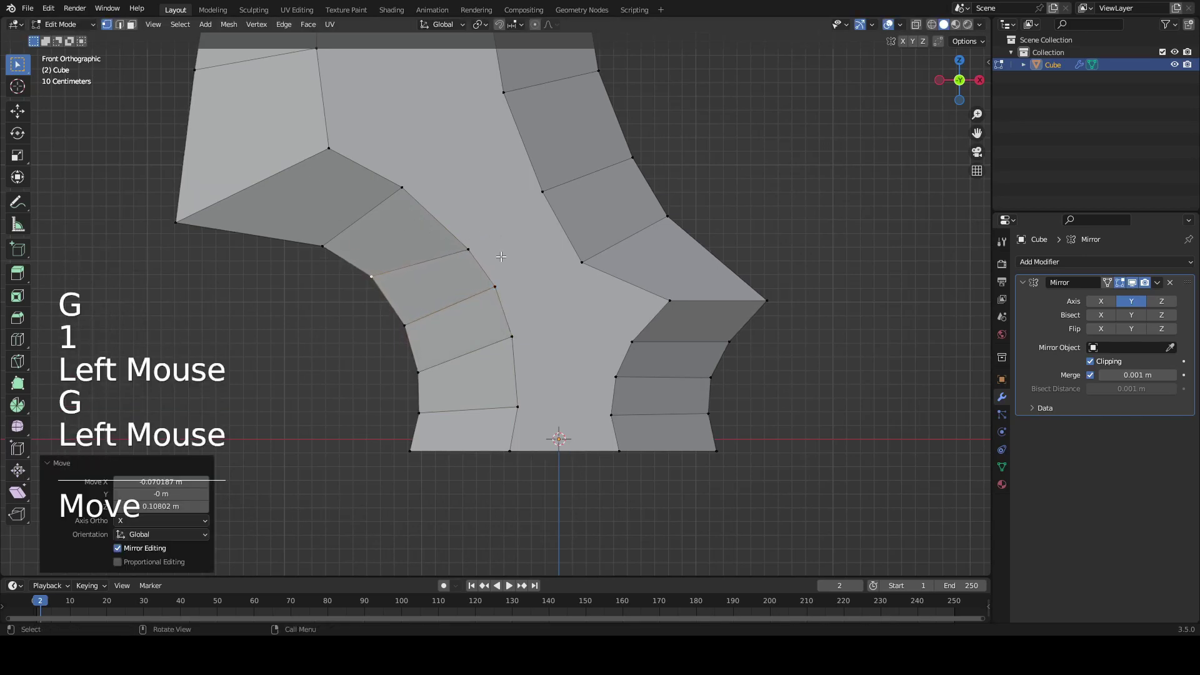
{"action": "key", "text": "g"}
{"action": "left_click", "coordinate": [496, 257]}
{"action": "left_click", "coordinate": [468, 248]}
{"action": "key", "text": "g"}
{"action": "left_click", "coordinate": [458, 232]}
- Fine-tune the inner and outer vertices of the concave −X bevel just below the shoulder
{"action": "middle_click_drag", "start_coordinate": [460, 237], "coordinate": [528, 299], "text": "shift"}
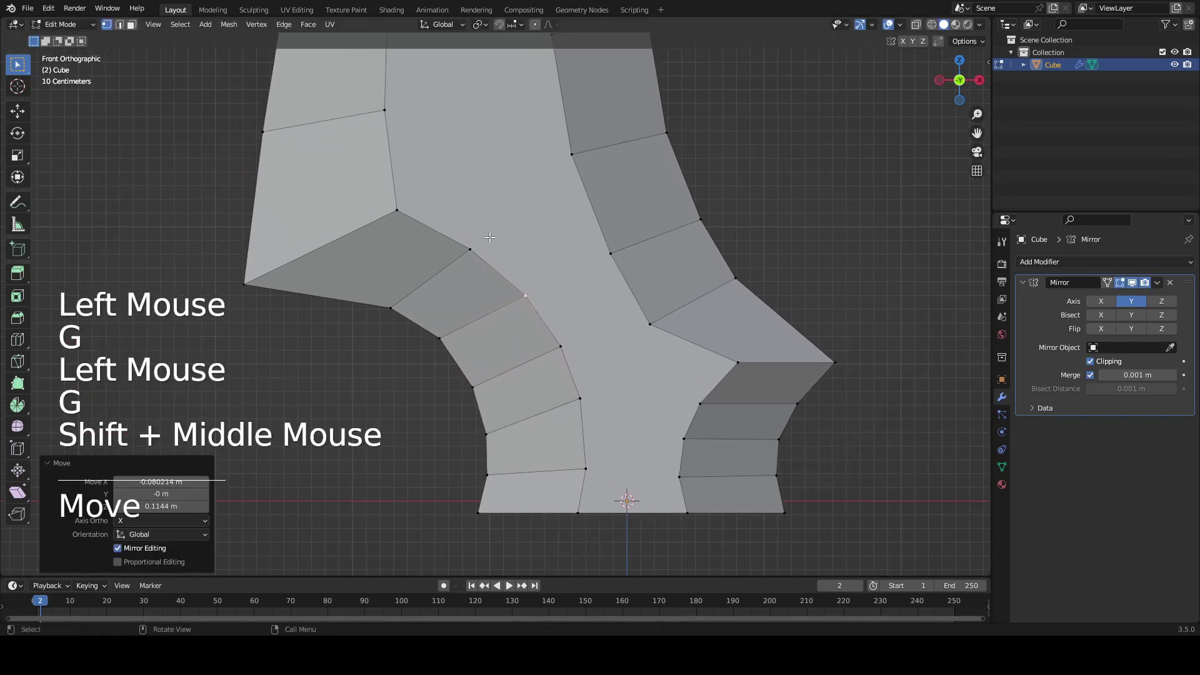
{"action": "left_click", "coordinate": [473, 248]}
{"action": "key", "text": "g"}
{"action": "left_click", "coordinate": [469, 244]}
{"action": "left_click", "coordinate": [391, 308]}
{"action": "key", "text": "g"}
{"action": "left_click", "coordinate": [383, 316]}
{"action": "left_click", "coordinate": [525, 295]}
{"action": "key", "text": "g"}
{"action": "left_click", "coordinate": [512, 248]}
- Loop-cut the +X bevel section directly above the lower point and move the new edge inward to curve the outline
{"action": "left_click", "coordinate": [679, 315]}
{"action": "middle_click_drag", "start_coordinate": [678, 314], "coordinate": [558, 305], "text": "shift"}
{"action": "key", "text": "ctrl+r"}
{"action": "left_click", "coordinate": [662, 310]}
{"action": "left_click", "coordinate": [662, 310]}
{"action": "key", "text": "g"}
{"action": "left_click", "coordinate": [656, 316]}
- Nudge the inner vertices of the +X bevel above the lower point into a smoother curve
{"action": "left_click", "coordinate": [574, 333]}
{"action": "key", "text": "g"}
{"action": "left_click", "coordinate": [529, 309]}
{"action": "left_click", "coordinate": [529, 310]}
{"action": "key", "text": "g"}
{"action": "left_click", "coordinate": [504, 249]}
{"action": "left_click", "coordinate": [567, 338]}
{"action": "key", "text": "g"}
{"action": "left_click", "coordinate": [542, 304]}
{"action": "middle_click_drag", "start_coordinate": [533, 259], "coordinate": [544, 338], "text": "shift"}
{"action": "left_click", "coordinate": [504, 321]}
{"action": "key", "text": "g"}
{"action": "left_click", "coordinate": [409, 257]}
- Leave Edit Mode, deselect the blade and examine its shape from several angles
{"action": "key", "text": "Tab"}
{"action": "scroll", "coordinate": [448, 269], "scroll_direction": "down", "scroll_amount": 3}
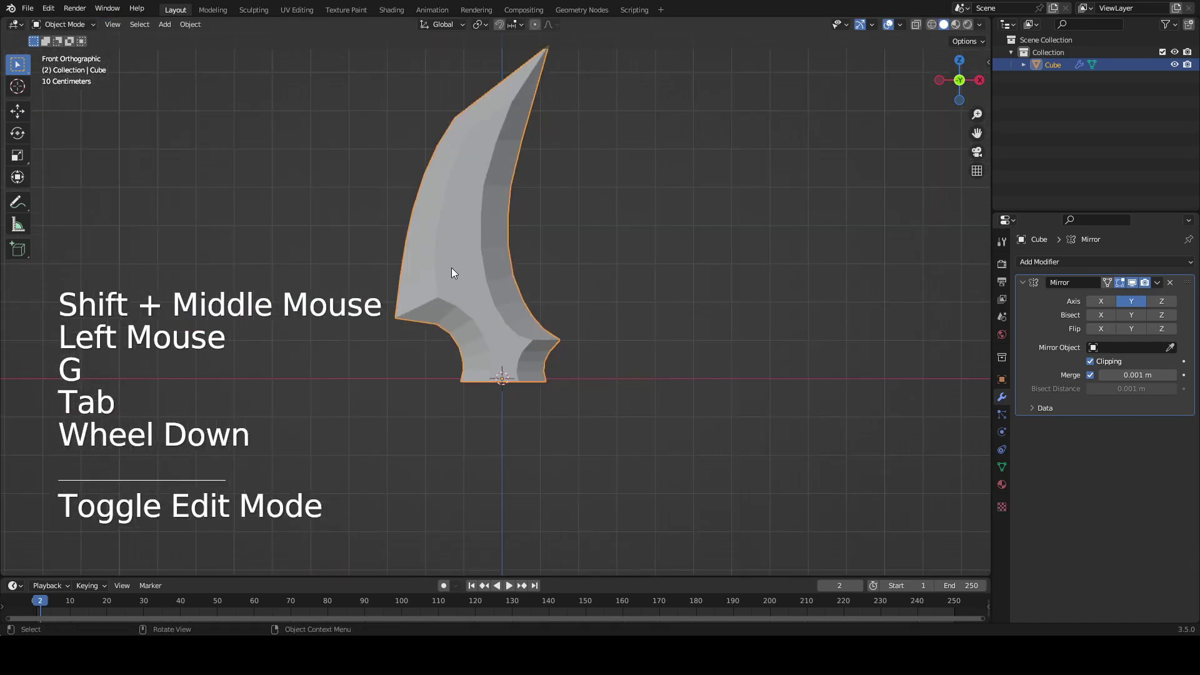
{"action": "middle_click_drag", "start_coordinate": [449, 268], "coordinate": [577, 331]}
{"action": "left_click", "coordinate": [797, 287]}
{"action": "scroll", "coordinate": [782, 297], "scroll_direction": "down", "scroll_amount": 1}
{"action": "middle_click_drag", "start_coordinate": [769, 304], "coordinate": [498, 330]}
{"action": "scroll", "coordinate": [493, 335], "scroll_direction": "up", "scroll_amount": 2}
{"action": "scroll", "coordinate": [499, 329], "scroll_direction": "up", "scroll_amount": 1}
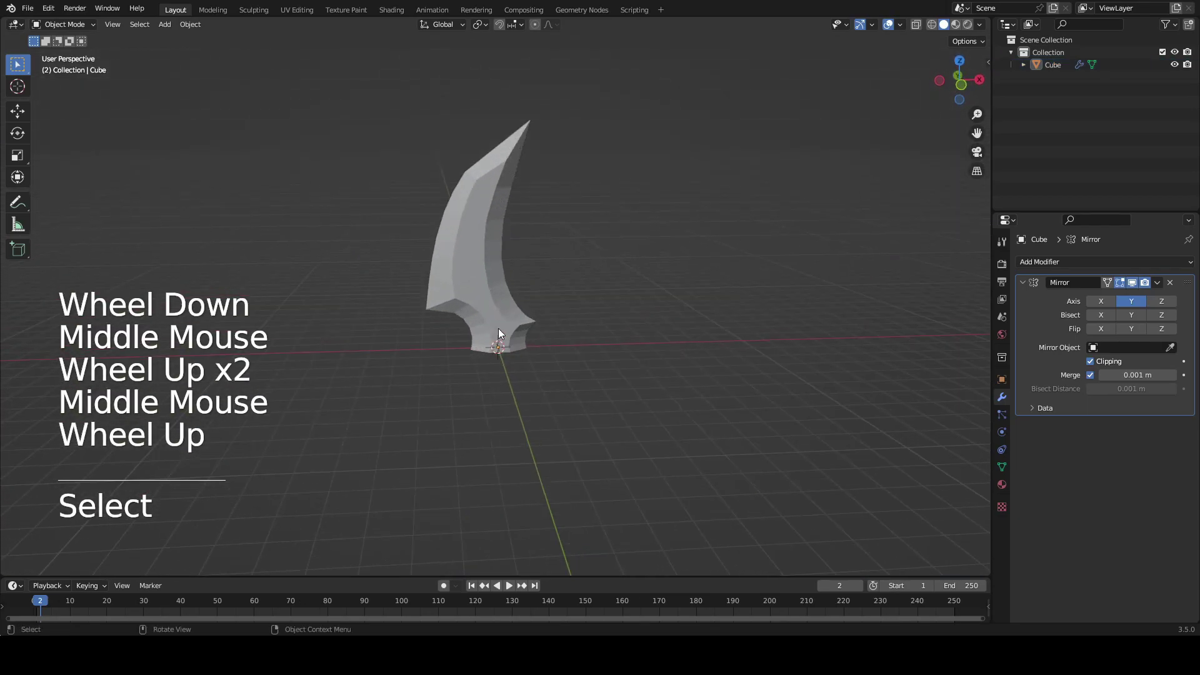
{"action": "scroll", "coordinate": [498, 332], "scroll_direction": "up", "scroll_amount": 1}
- In Edit Mode, move the top two inner vertices of the +X bevel toward −X and down, the lower one about 0.10 m and 0.06 m
{"action": "middle_click_drag", "start_coordinate": [477, 155], "coordinate": [541, 231], "text": "shift"}
{"action": "left_click", "coordinate": [541, 231]}
{"action": "key", "text": "Tab"}
{"action": "key", "text": "KP_1"}
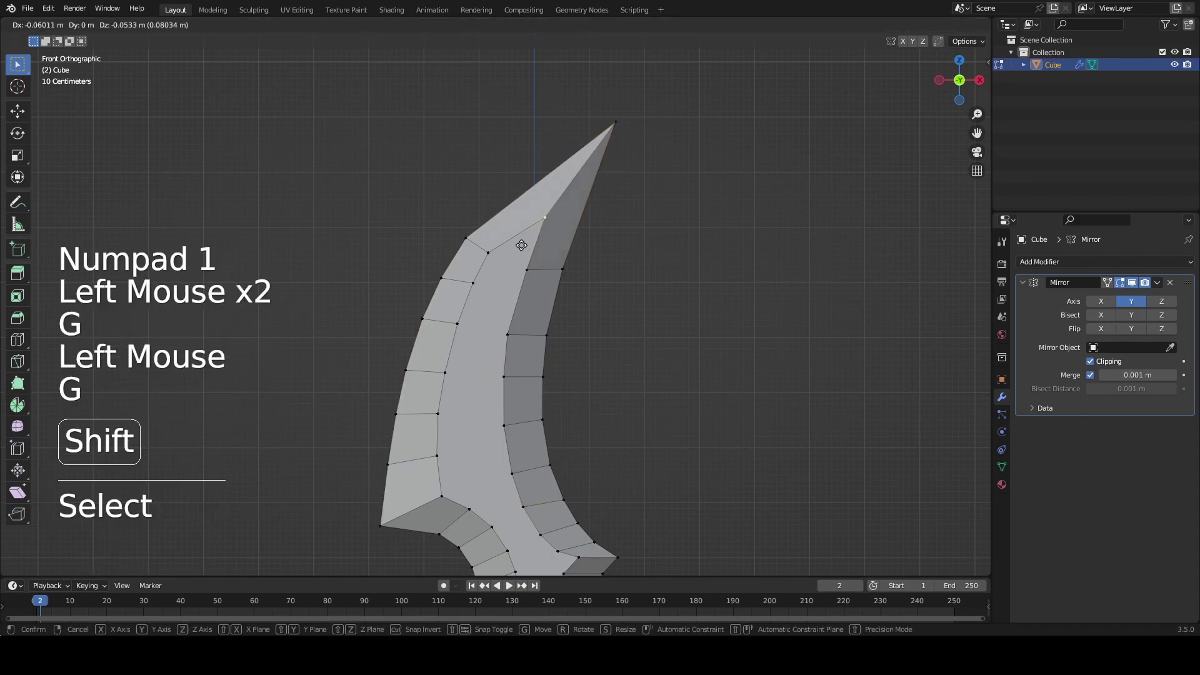
{"action": "key", "text": "g"}
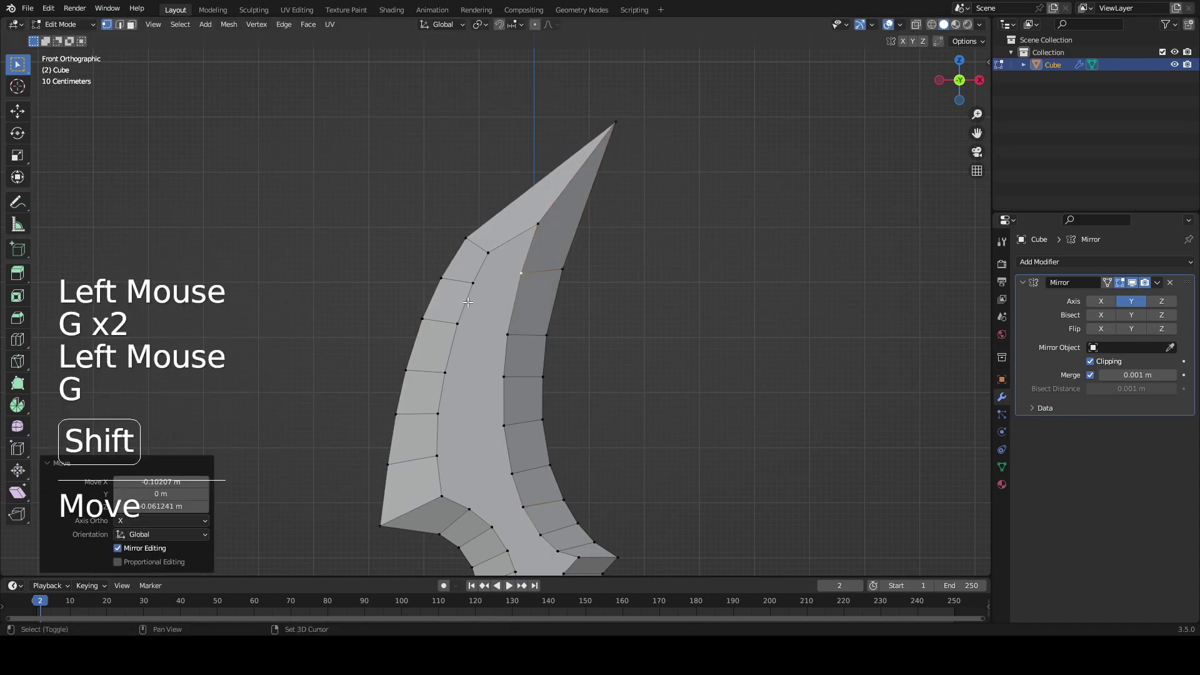
{"action": "middle_click_drag", "start_coordinate": [587, 283], "coordinate": [576, 253], "text": "shift"}
{"action": "mouse_move", "coordinate": [542, 304]}
{"action": "middle_mouse_down", "text": "shift"}
{"action": "mouse_move", "coordinate": [597, 269]}
{"action": "mouse_move", "coordinate": [572, 324]}
{"action": "mouse_move", "coordinate": [551, 315]}
{"action": "middle_mouse_up", "text": "shift"}
- Reposition the outer corner vertex below the tip on the −X outline to refine the blade's upper curve
{"action": "key", "text": "Tab"}
{"action": "scroll", "coordinate": [597, 269], "scroll_direction": "down", "scroll_amount": 2}
{"action": "middle_click_drag", "start_coordinate": [550, 316], "coordinate": [598, 246]}
{"action": "key", "text": "KP_1"}
{"action": "key", "text": "Tab"}
{"action": "scroll", "coordinate": [597, 246], "scroll_direction": "up", "scroll_amount": 2}
{"action": "left_click", "coordinate": [490, 238]}
{"action": "key", "text": "g"}
{"action": "left_click", "coordinate": [477, 215]}
{"action": "key", "text": "g"}
{"action": "left_click", "coordinate": [486, 235]}
{"action": "key", "text": "g"}
{"action": "middle_click_drag", "start_coordinate": [482, 221], "coordinate": [483, 176], "text": "shift"}
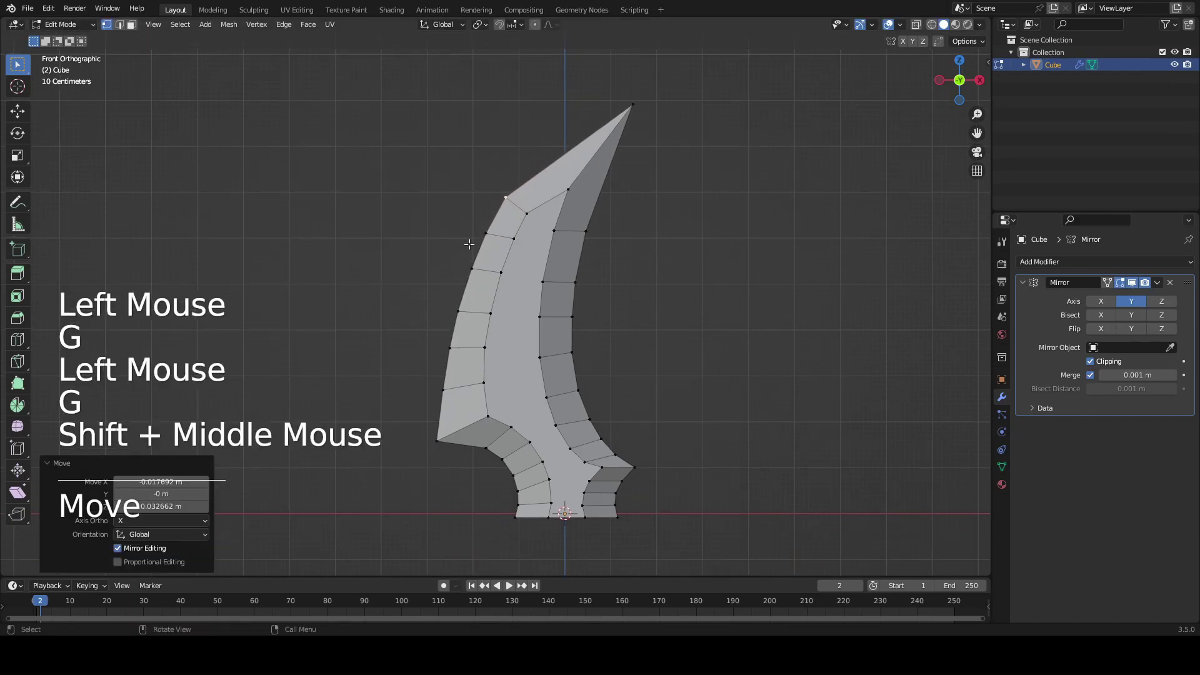
- Nudge the next two outer vertices below the −X corner outward to even out the outline
{"action": "left_click", "coordinate": [471, 243]}
{"action": "key", "text": "g"}
{"action": "left_click", "coordinate": [463, 238]}
{"action": "left_click", "coordinate": [470, 270]}
{"action": "key", "text": "g"}
{"action": "left_click", "coordinate": [466, 269]}
- Return to Object Mode and examine the finished blade silhouette and thickness from several angles
{"action": "key", "text": "Tab"}
{"action": "middle_click_drag", "start_coordinate": [466, 269], "coordinate": [523, 362], "text": "shift"}
{"action": "scroll", "coordinate": [554, 279], "scroll_direction": "down", "scroll_amount": 2}
{"action": "scroll", "coordinate": [506, 316], "scroll_direction": "down", "scroll_amount": 2}
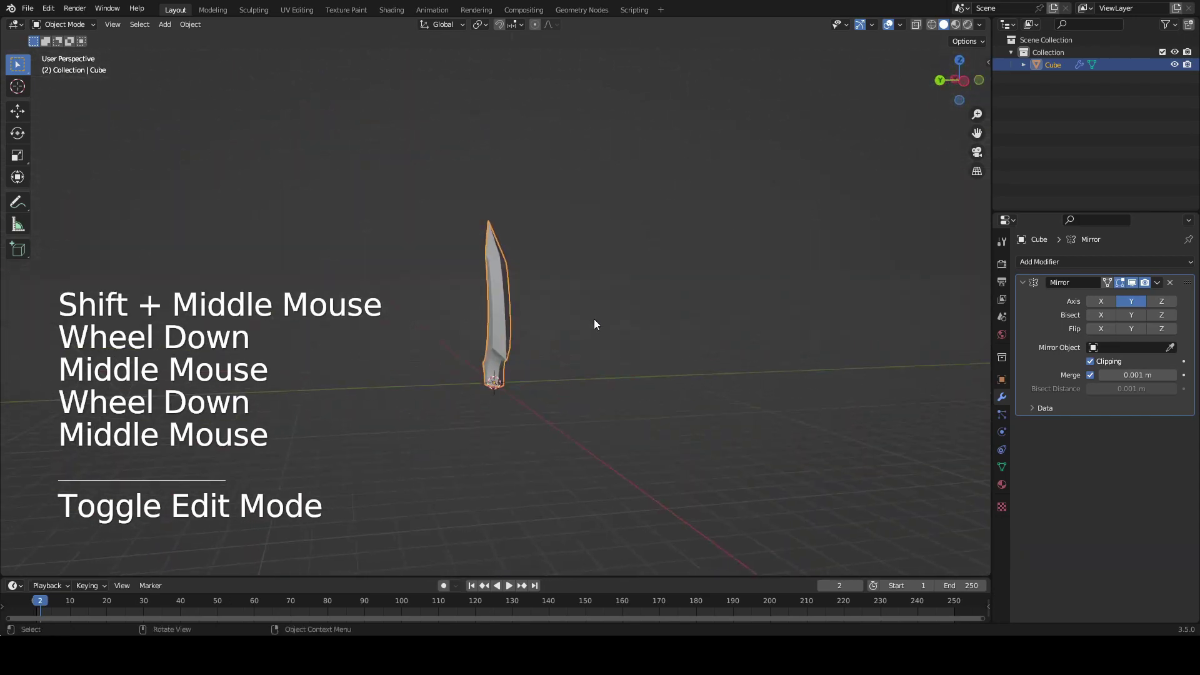
{"action": "scroll", "coordinate": [652, 334], "scroll_direction": "up", "scroll_amount": 1}
{"action": "scroll", "coordinate": [506, 360], "scroll_direction": "up", "scroll_amount": 2}
{"action": "mouse_move", "coordinate": [505, 357]}
{"action": "middle_mouse_down"}
{"action": "mouse_move", "coordinate": [739, 360]}
{"action": "mouse_move", "coordinate": [649, 365]}
{"action": "mouse_move", "coordinate": [613, 336]}
{"action": "middle_mouse_up"}
{"action": "scroll", "coordinate": [739, 360], "scroll_direction": "down", "scroll_amount": 1}
{"action": "key", "text": "z"}
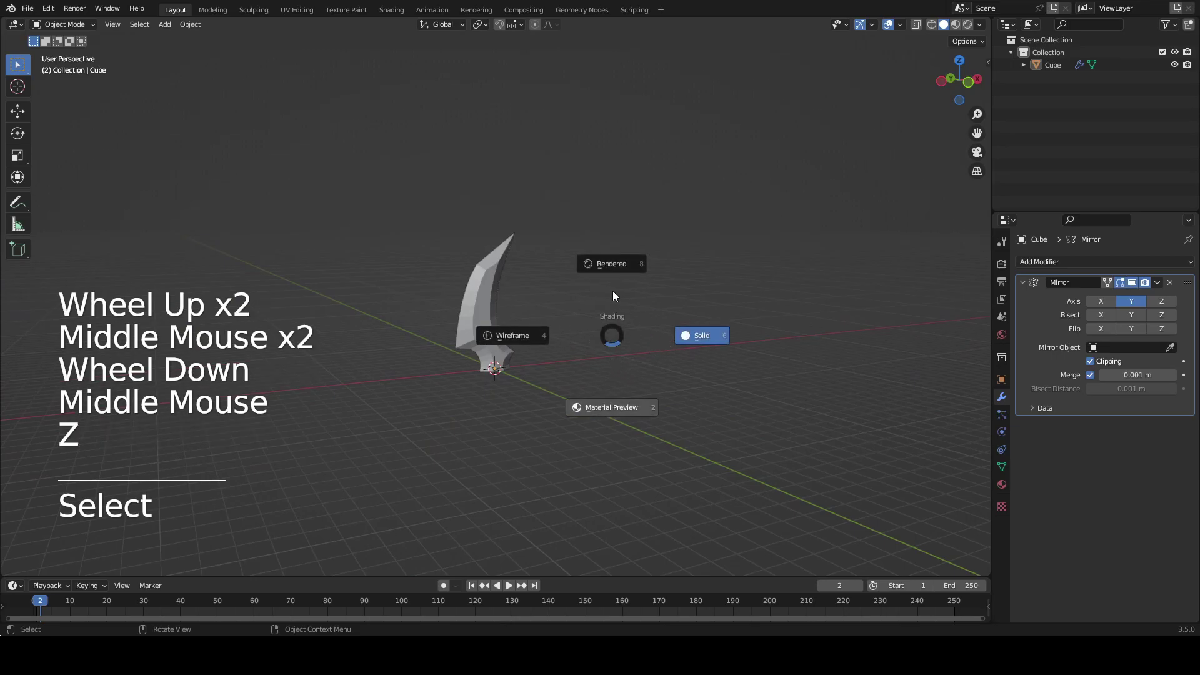
{"action": "left_click", "coordinate": [612, 407]}
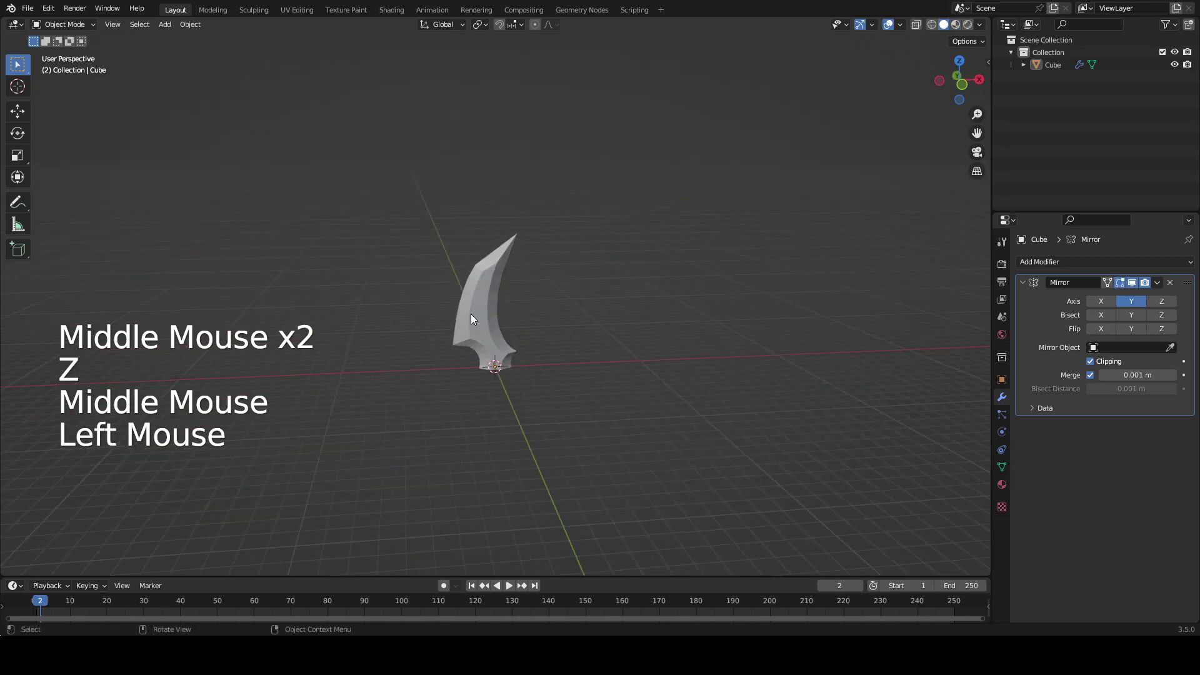
- Add a 2 m cube to the blade mesh in Edit Mode, viewed from the front
{"action": "key", "text": "KP_1"}
{"action": "key", "text": "KP_3"}
{"action": "key", "text": "KP_1"}
{"action": "middle_click_drag", "start_coordinate": [471, 314], "coordinate": [606, 244], "text": "shift"}
{"action": "scroll", "coordinate": [428, 200], "scroll_direction": "up", "scroll_amount": 2}
{"action": "scroll", "coordinate": [592, 367], "scroll_direction": "up", "scroll_amount": 2}
{"action": "key", "text": "shift+a"}
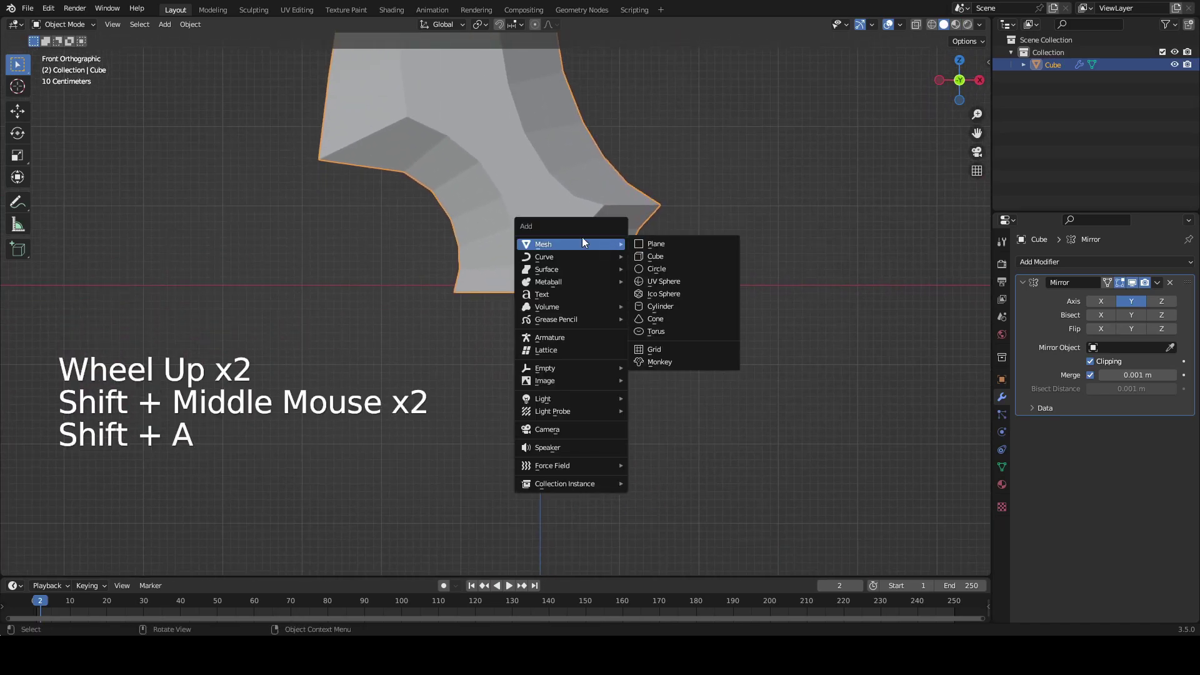
{"action": "key", "text": "Tab"}
{"action": "key", "text": "shift+a"}
{"action": "left_click", "coordinate": [647, 219]}
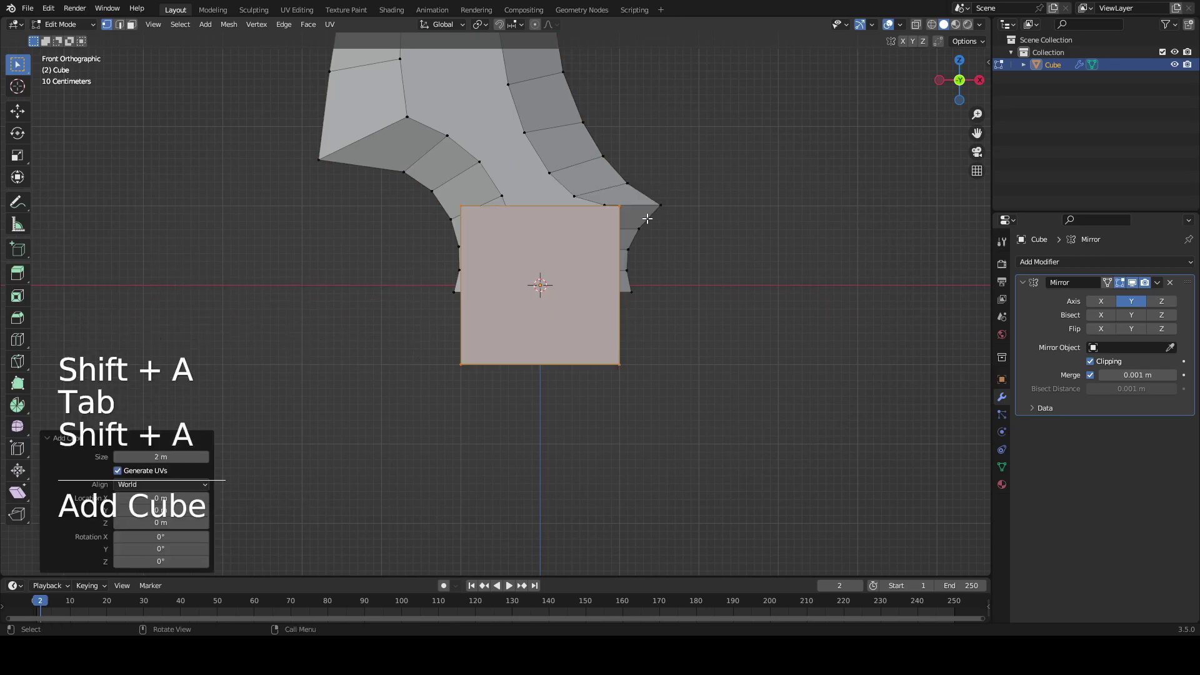
- Move the new cube down beneath the blade's base and scale it by 1.87 along X
{"action": "scroll", "coordinate": [637, 267], "scroll_direction": "down", "scroll_amount": 1}
{"action": "key", "text": "g"}
{"action": "left_click", "coordinate": [637, 277]}
{"action": "key", "text": "s"}
{"action": "left_click", "coordinate": [760, 285]}
- Box-select the cube's +Y side, and examine the unmirrored geometry by turning the Mirror modifier's viewport display off and back on
{"action": "middle_click_drag", "start_coordinate": [698, 253], "coordinate": [426, 303], "text": "shift"}
{"action": "key", "text": "b"}
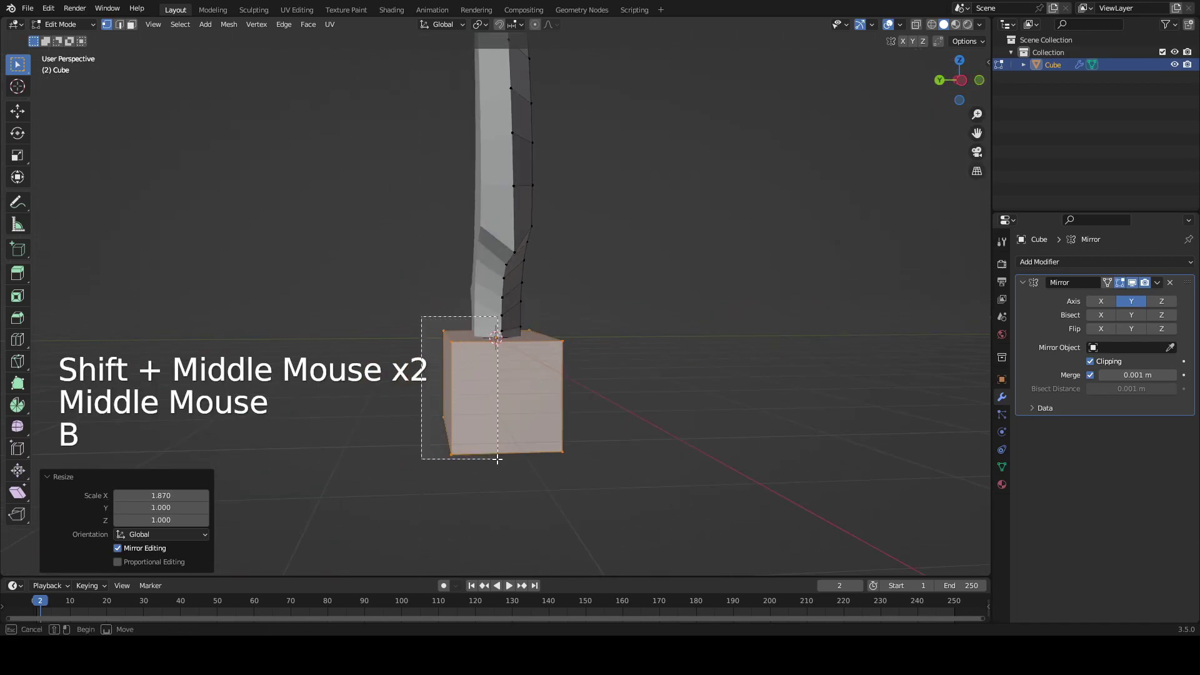
{"action": "left_click_drag", "start_coordinate": [420, 317], "coordinate": [503, 493]}
{"action": "scroll", "coordinate": [501, 432], "scroll_direction": "up", "scroll_amount": 2}
{"action": "middle_click_drag", "start_coordinate": [504, 494], "coordinate": [497, 418], "text": "shift"}
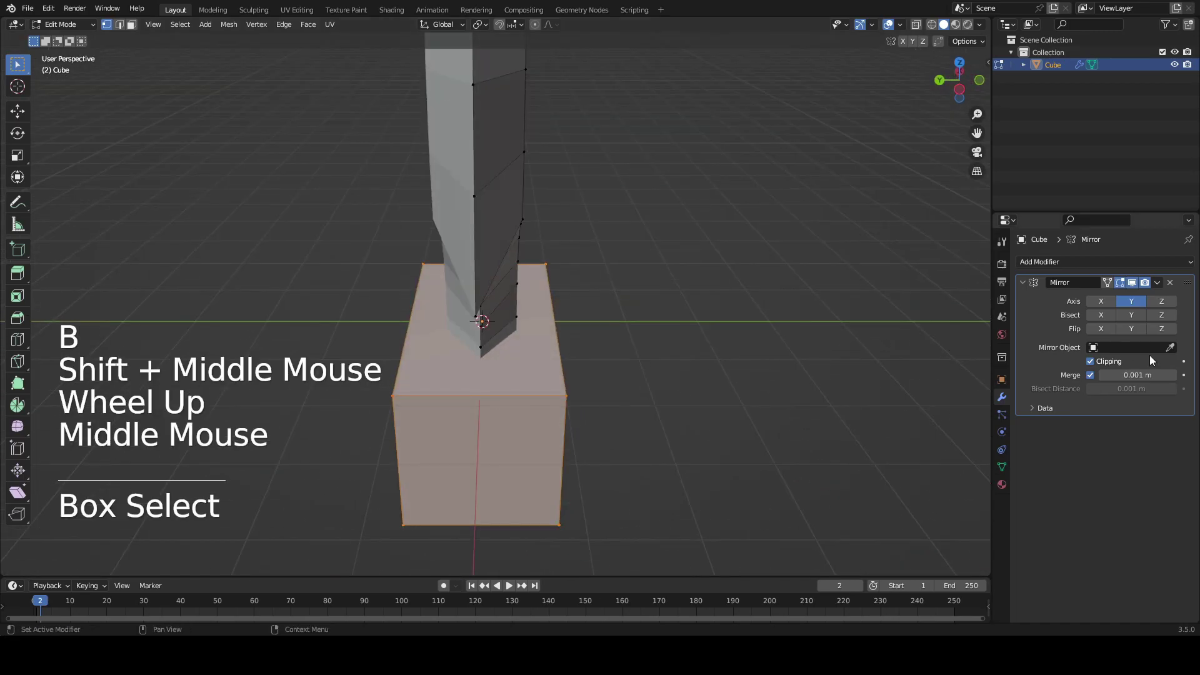
{"action": "left_click", "coordinate": [1136, 282]}
{"action": "middle_click_drag", "start_coordinate": [475, 331], "coordinate": [519, 344]}
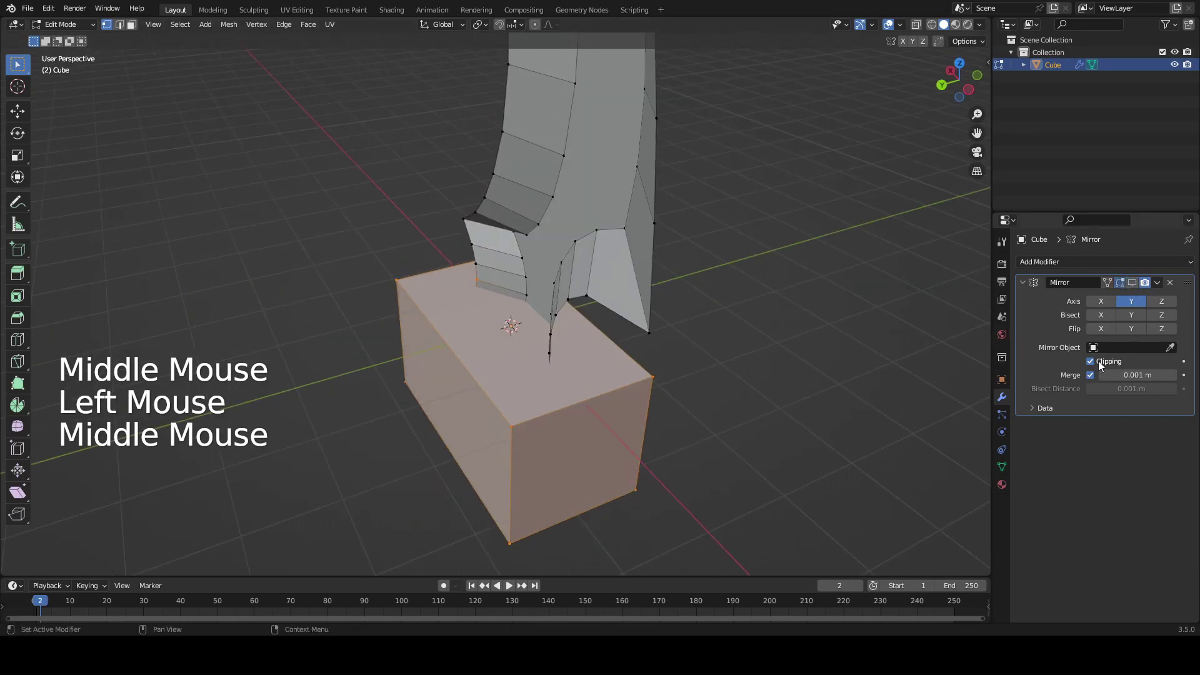
{"action": "left_click", "coordinate": [1133, 282]}
- Move the block about 1.83 m in the negative Y direction to line it up with the blade's mirror plane
{"action": "key", "text": "g"}
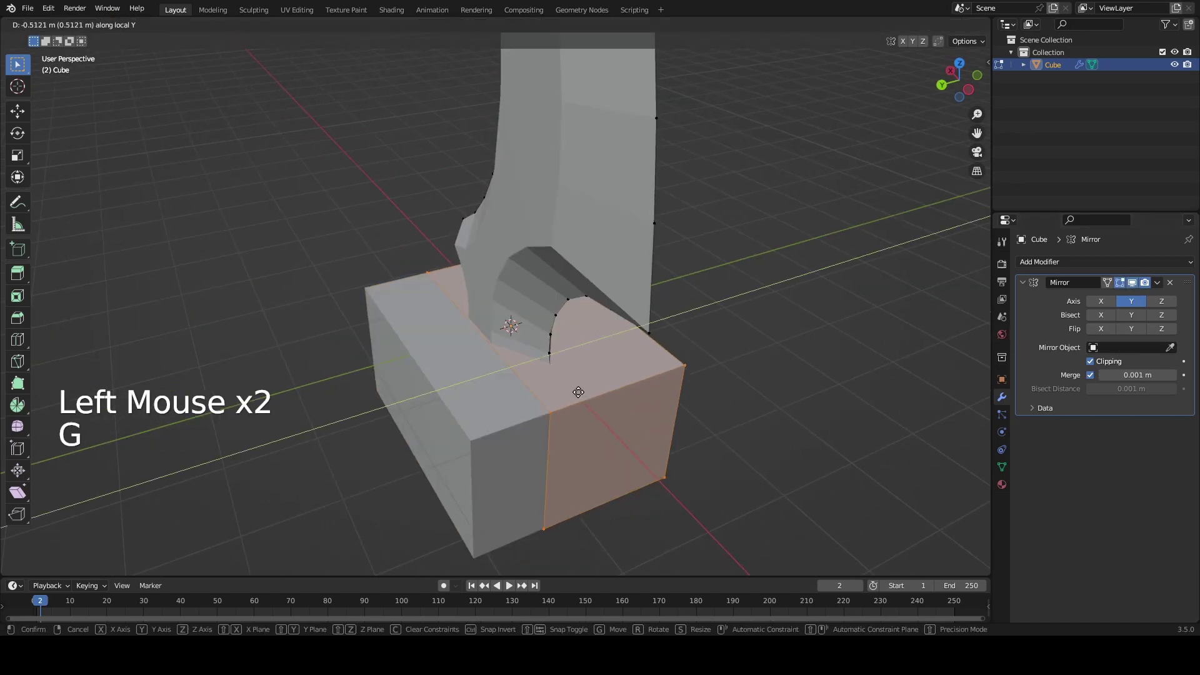
{"action": "key", "text": "ctrl+z"}
{"action": "key", "text": "g"}
{"action": "key", "text": "y"}
{"action": "left_click", "coordinate": [692, 392]}
{"action": "middle_click_drag", "start_coordinate": [692, 392], "coordinate": [680, 131]}
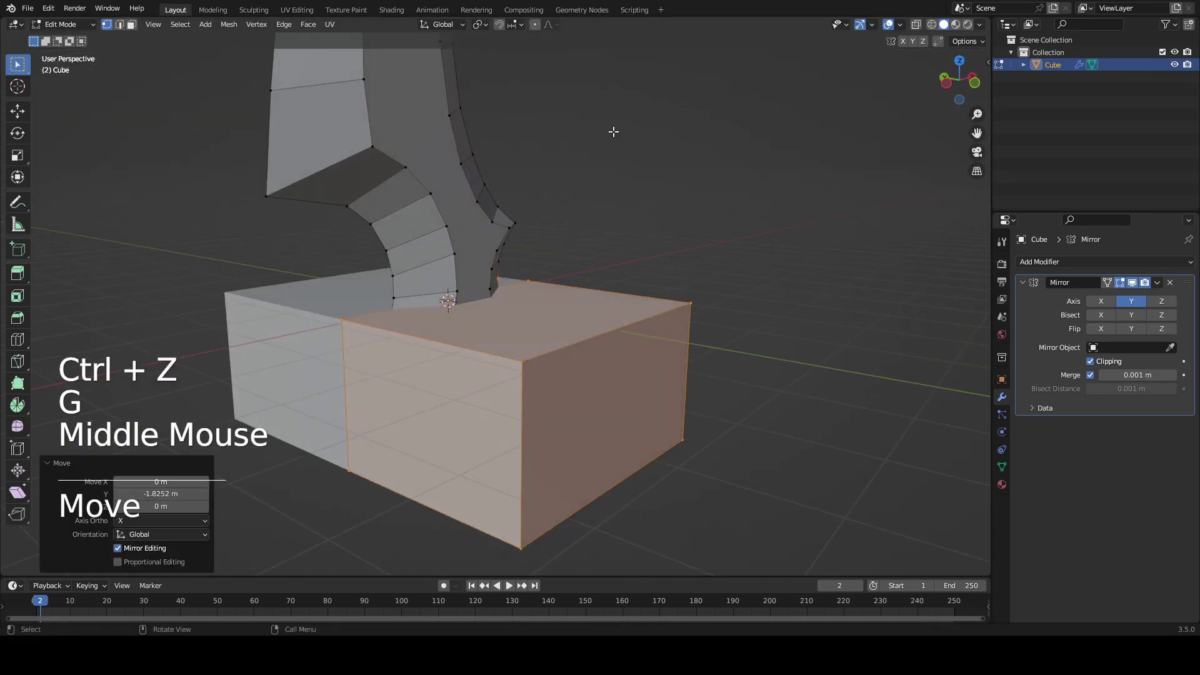
- Move the block's outer side face inward along Y to make the block narrower beneath the blade
{"action": "key", "text": "3"}
{"action": "left_click", "coordinate": [611, 373]}
{"action": "middle_click_drag", "start_coordinate": [611, 373], "coordinate": [656, 381]}
{"action": "key", "text": "g"}
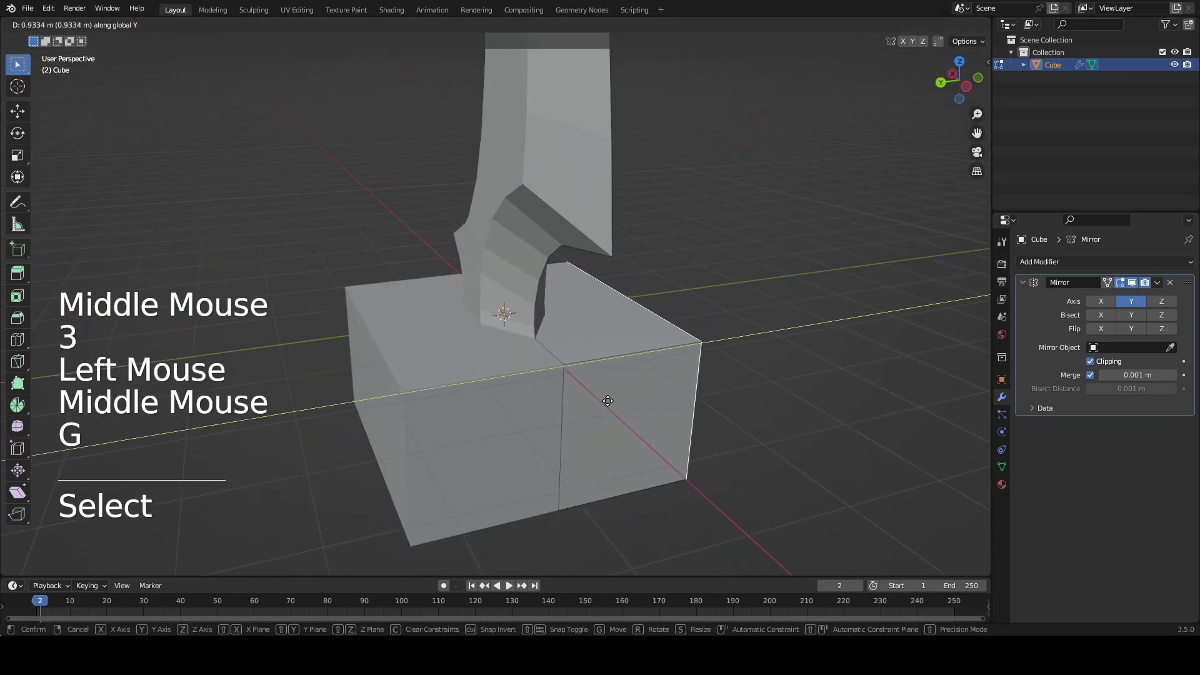
{"action": "left_click", "coordinate": [619, 404]}
- Hide the mirrored half in the viewport, delete the block's inner face on the mirror plane, and show the mirror again
{"action": "left_click", "coordinate": [1130, 283]}
{"action": "middle_click_drag", "start_coordinate": [875, 300], "coordinate": [563, 313]}
{"action": "left_click", "coordinate": [546, 312]}
{"action": "left_click", "coordinate": [547, 312]}
{"action": "middle_click_drag", "start_coordinate": [636, 402], "coordinate": [954, 261]}
{"action": "key", "text": "x"}
{"action": "left_click", "coordinate": [490, 414]}
{"action": "left_click", "coordinate": [1130, 283]}
- Move the block's outer faces inward so it fits more closely around the blade's base
{"action": "middle_click_drag", "start_coordinate": [737, 370], "coordinate": [532, 373]}
{"action": "left_click", "coordinate": [482, 370]}
{"action": "key", "text": "g"}
{"action": "key", "text": "2"}
{"action": "key", "text": "3"}
{"action": "left_click", "coordinate": [412, 354]}
{"action": "key", "text": "g"}
{"action": "left_click", "coordinate": [575, 356]}
{"action": "key", "text": "g"}
{"action": "left_click", "coordinate": [547, 344]}
{"action": "scroll", "coordinate": [515, 340], "scroll_direction": "up", "scroll_amount": 2}
{"action": "middle_click_drag", "start_coordinate": [633, 270], "coordinate": [562, 336]}
- Try beveling an outer vertical edge of the block, undo it, and move the edge inward about 0.7 m along X
{"action": "key", "text": "2"}
{"action": "left_click", "coordinate": [420, 329]}
{"action": "scroll", "coordinate": [431, 336], "scroll_direction": "up", "scroll_amount": 1}
{"action": "left_click", "coordinate": [441, 340]}
{"action": "left_click", "coordinate": [538, 377]}
{"action": "key", "text": "ctrl+z"}
{"action": "key", "text": "g"}
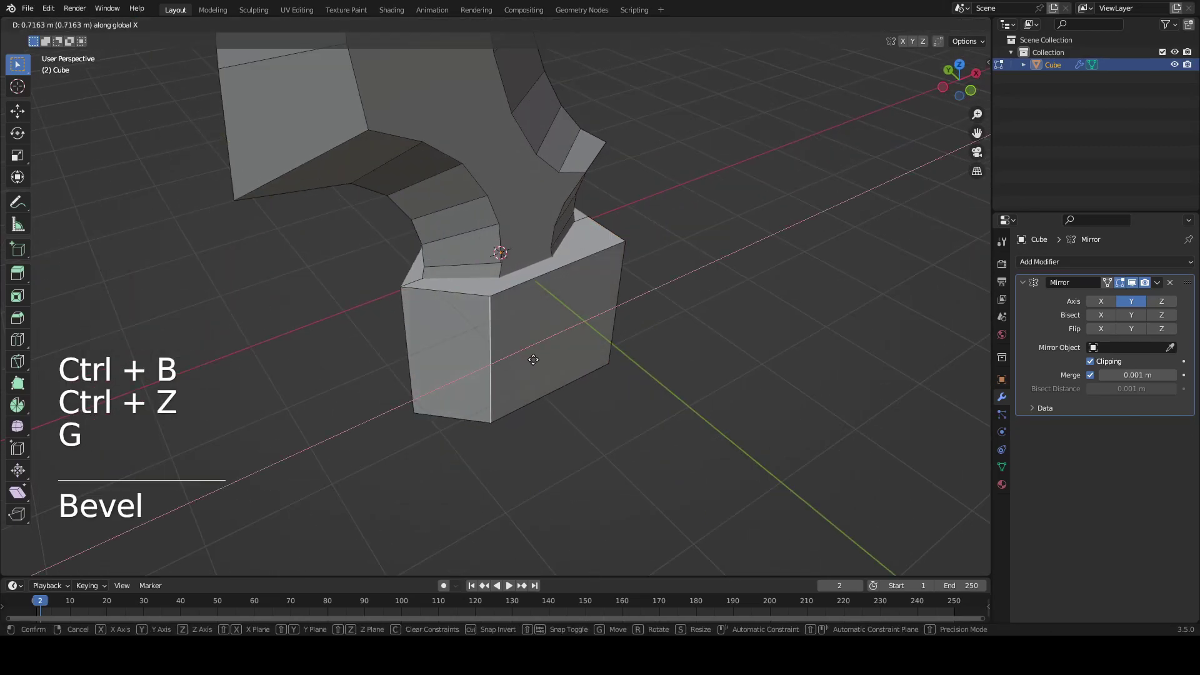
{"action": "left_click", "coordinate": [538, 357]}
- Move the opposite outer vertical edge of the block inward about 0.7 m along X
{"action": "middle_click_drag", "start_coordinate": [540, 356], "coordinate": [462, 353]}
{"action": "left_click", "coordinate": [564, 345]}
{"action": "key", "text": "g"}
{"action": "key", "text": "x"}
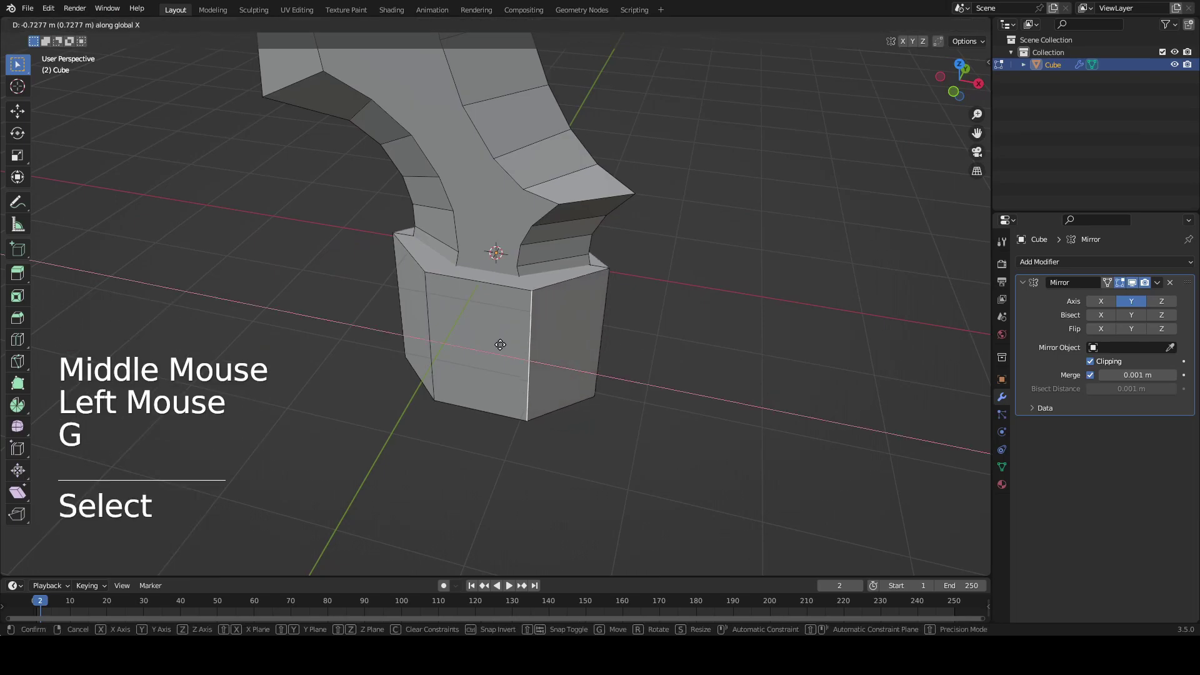
{"action": "left_click", "coordinate": [500, 345]}
- Adjust the block's two slanted end faces along X
{"action": "key", "text": "3"}
{"action": "left_click", "coordinate": [555, 362]}
{"action": "mouse_move", "coordinate": [565, 356]}
{"action": "middle_mouse_down"}
{"action": "mouse_move", "coordinate": [463, 334]}
{"action": "mouse_move", "coordinate": [541, 355]}
{"action": "middle_mouse_up"}
{"action": "key", "text": "g"}
{"action": "key", "text": "x"}
{"action": "left_click", "coordinate": [557, 378]}
{"action": "left_click", "coordinate": [462, 337]}
{"action": "key", "text": "g"}
{"action": "key", "text": "x"}
{"action": "left_click", "coordinate": [435, 356]}
- Adjust the position of the block's outer side face along Y
{"action": "left_click", "coordinate": [541, 354]}
{"action": "key", "text": "g"}
{"action": "key", "text": "y"}
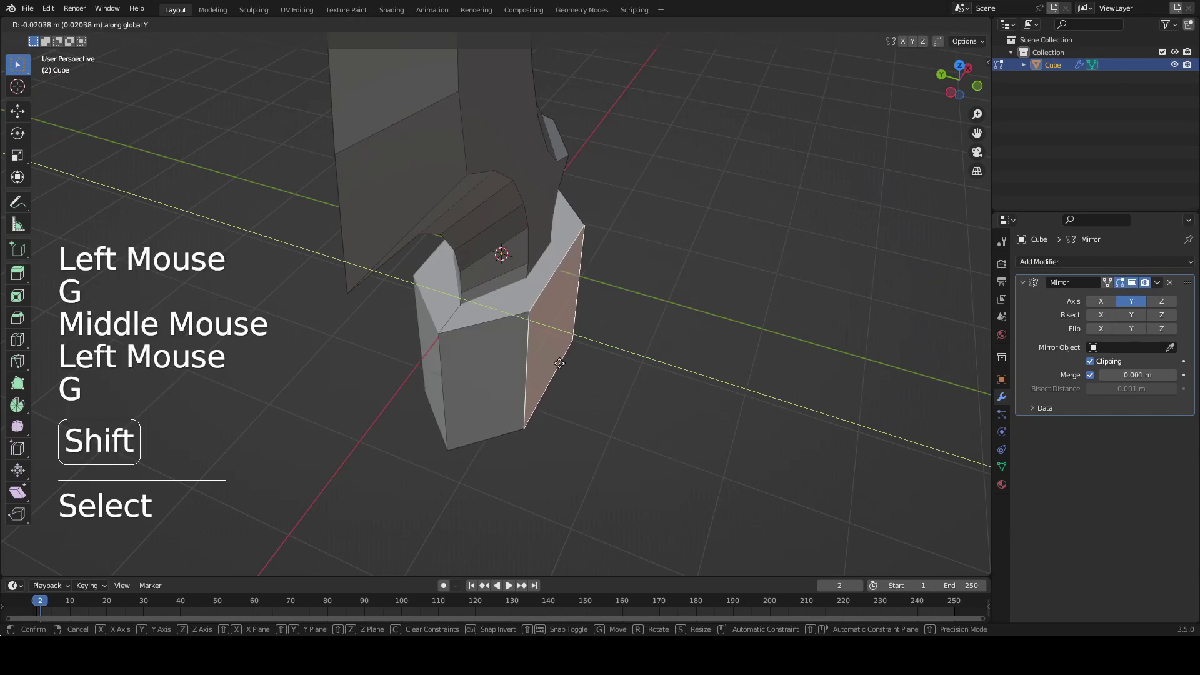
{"action": "left_click", "coordinate": [558, 366]}
- Raise the block's bottom face about 1.18 m along Z
{"action": "scroll", "coordinate": [595, 393], "scroll_direction": "down", "scroll_amount": 2}
{"action": "middle_click_drag", "start_coordinate": [595, 394], "coordinate": [572, 267]}
{"action": "scroll", "coordinate": [531, 312], "scroll_direction": "up", "scroll_amount": 2}
{"action": "left_click", "coordinate": [499, 350]}
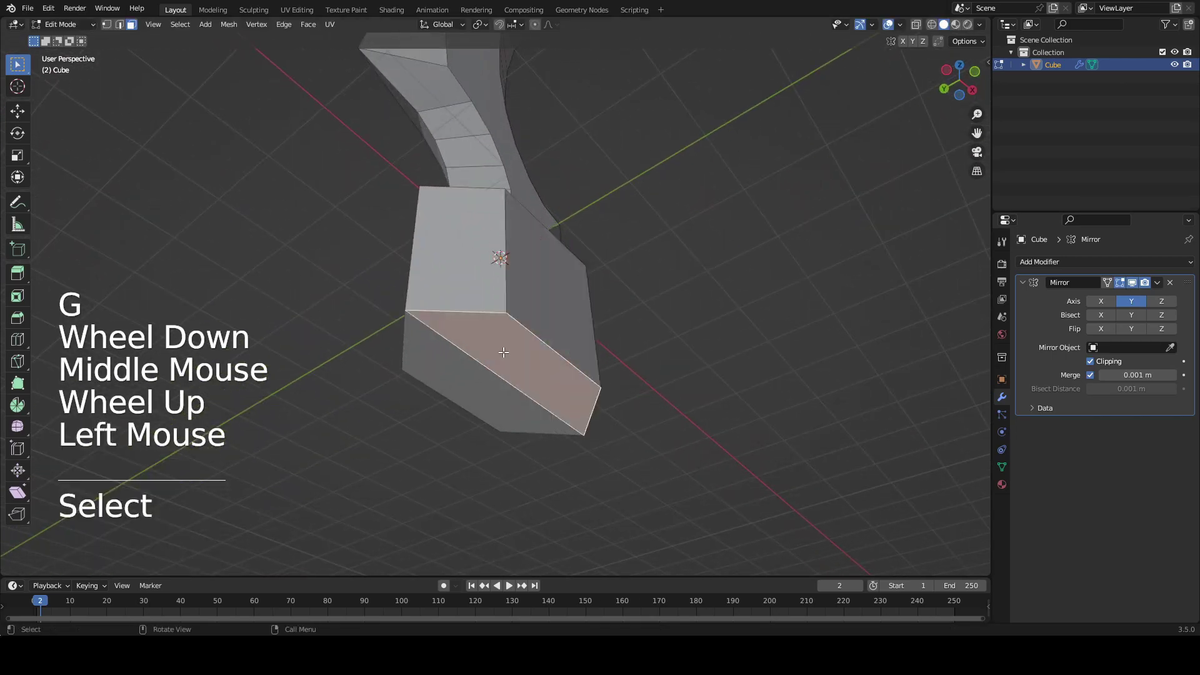
{"action": "middle_click_drag", "start_coordinate": [499, 350], "coordinate": [447, 386]}
{"action": "key", "text": "g"}
{"action": "key", "text": "z"}
{"action": "left_click", "coordinate": [507, 318]}
{"action": "middle_click", "coordinate": [627, 303], "text": "shift"}
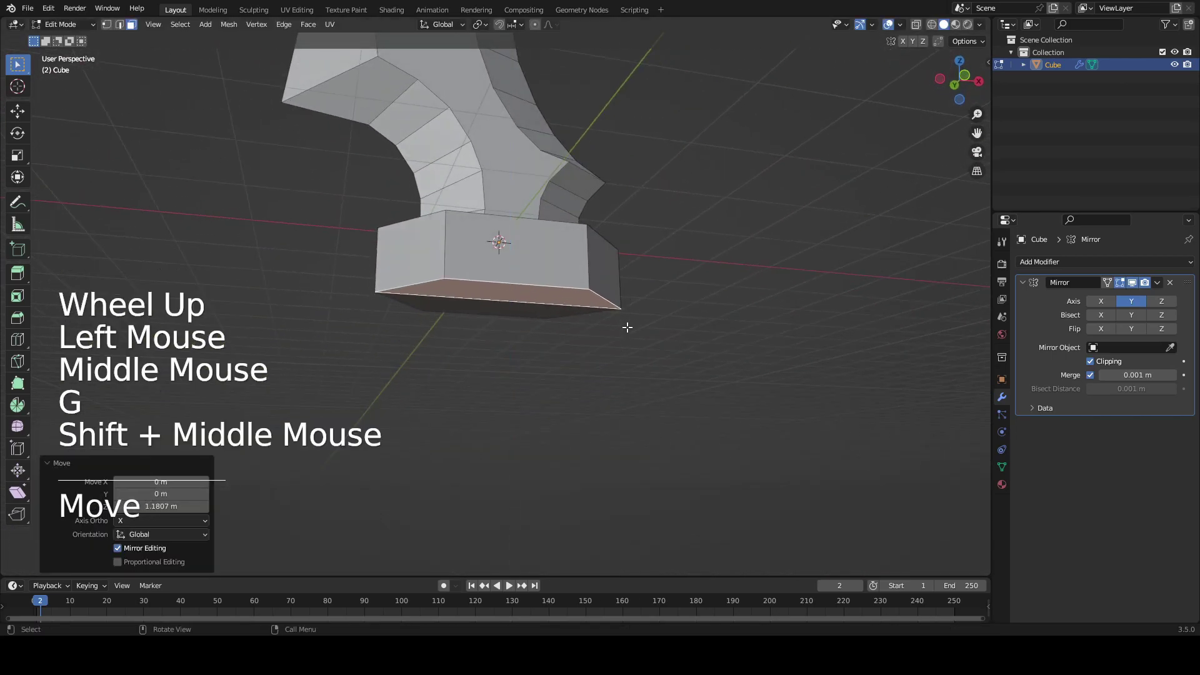
- Fine-tune the bottom face's height along Z so the block becomes a thin guard plate
{"action": "key", "text": "g"}
{"action": "key", "text": "z"}
{"action": "middle_click_drag", "start_coordinate": [550, 317], "coordinate": [576, 308], "text": "shift"}
{"action": "scroll", "coordinate": [575, 308], "scroll_direction": "up", "scroll_amount": 2}
{"action": "key", "text": "g"}
{"action": "left_click", "coordinate": [586, 307]}
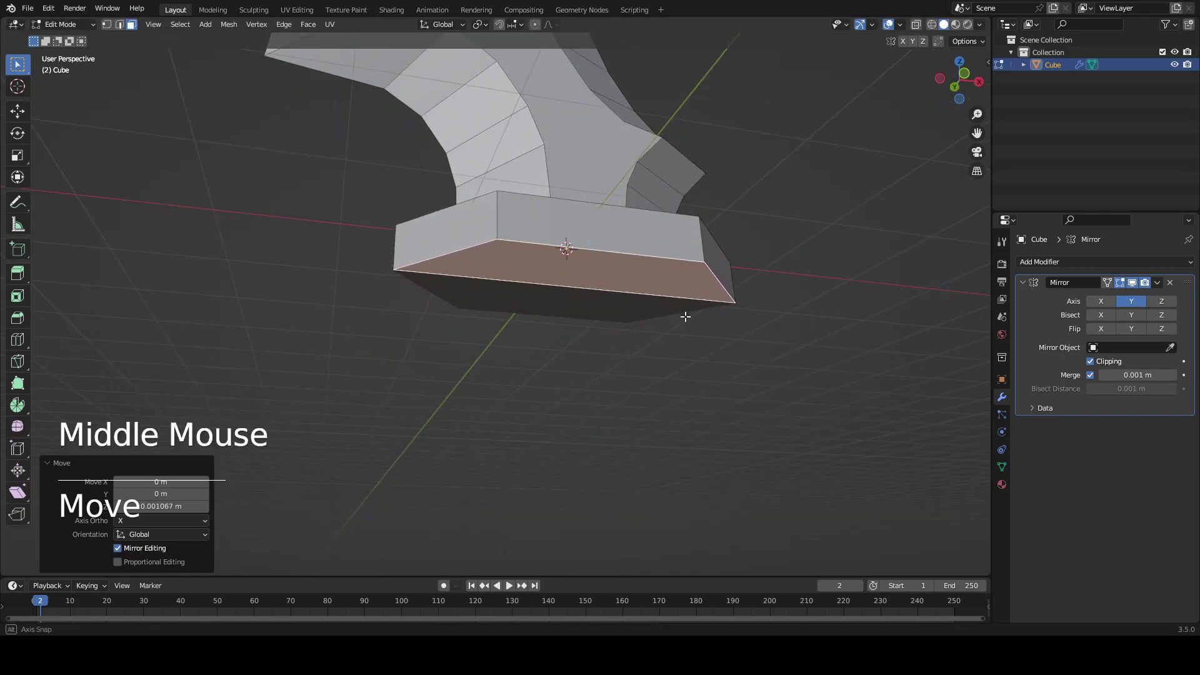
- Try insetting the guard plate's bottom face by about 0.14 m, and undo the inset
{"action": "middle_click_drag", "start_coordinate": [686, 318], "coordinate": [825, 260]}
{"action": "key", "text": "i"}
{"action": "left_click", "coordinate": [809, 264]}
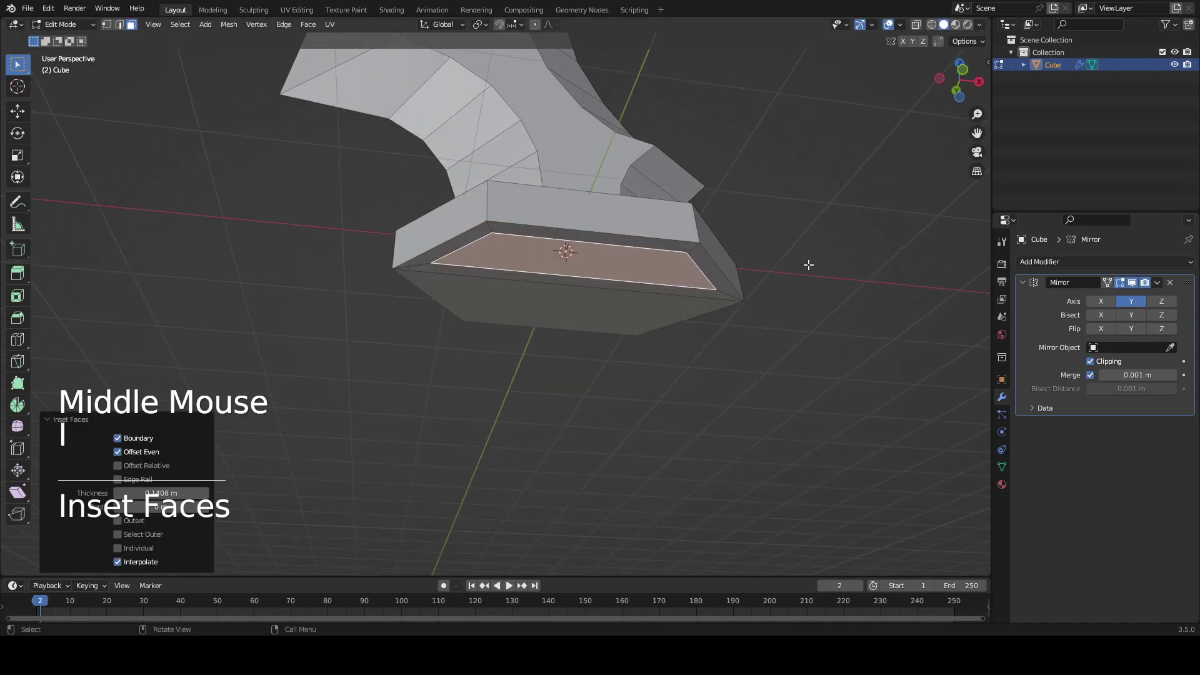
{"action": "left_click", "coordinate": [723, 423]}
{"action": "middle_click_drag", "start_coordinate": [724, 423], "coordinate": [554, 205]}
{"action": "middle_click_drag", "start_coordinate": [555, 121], "coordinate": [507, 264]}
{"action": "scroll", "coordinate": [606, 359], "scroll_direction": "down", "scroll_amount": 1}
{"action": "key", "text": "b"}
{"action": "scroll", "coordinate": [563, 351], "scroll_direction": "up", "scroll_amount": 2}
{"action": "key", "text": "ctrl+z"}
{"action": "key", "text": "ctrl+z"}
- Try insetting the bottom face by 0.1719 m with the Boundary option switched off, and undo it
{"action": "middle_click_drag", "start_coordinate": [557, 357], "coordinate": [793, 250]}
{"action": "scroll", "coordinate": [793, 250], "scroll_direction": "up", "scroll_amount": 1}
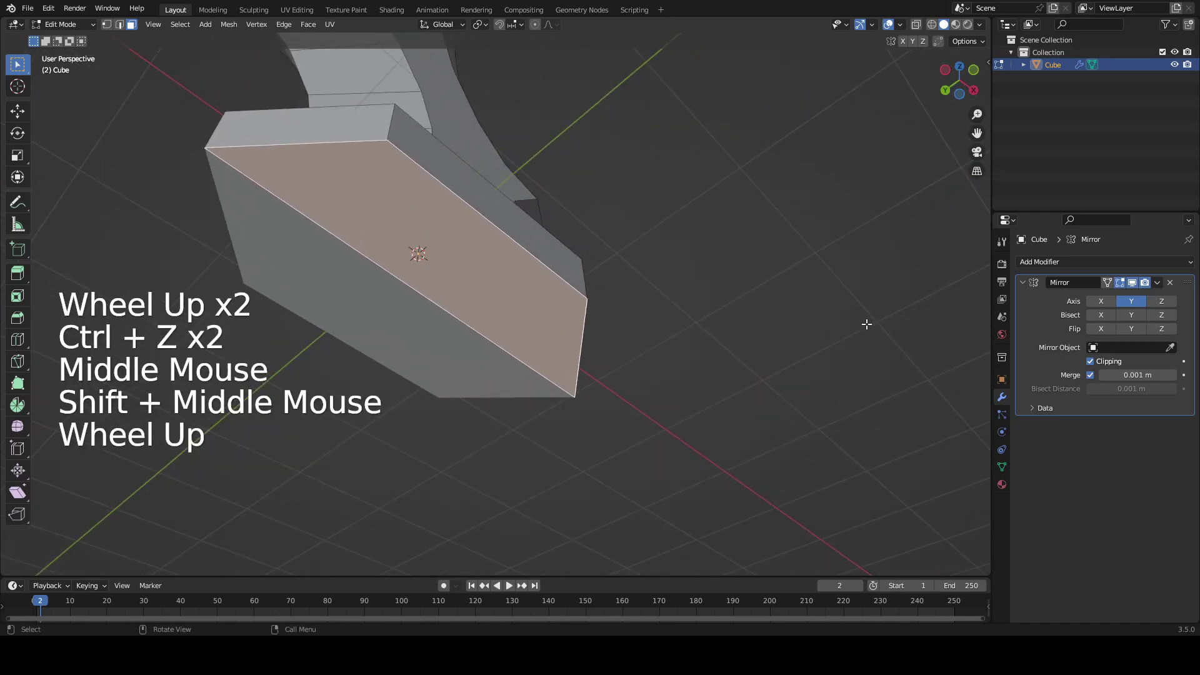
{"action": "key", "text": "i"}
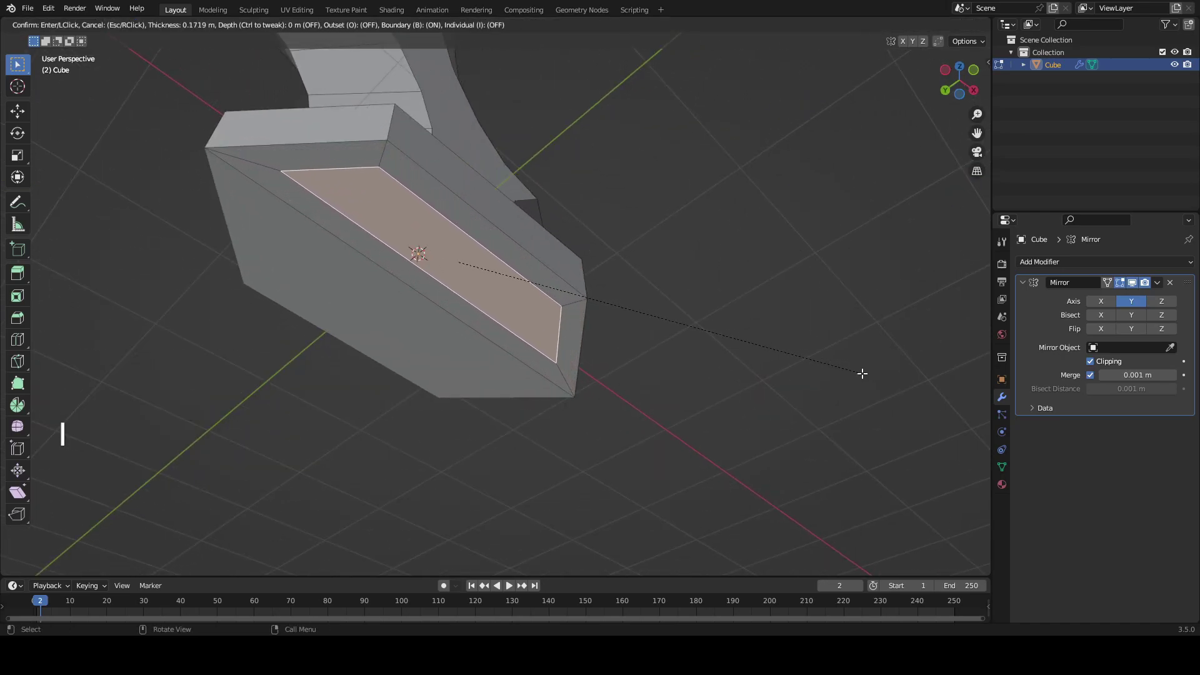
{"action": "left_click", "coordinate": [863, 373]}
{"action": "middle_click_drag", "start_coordinate": [115, 466], "coordinate": [147, 432], "text": "shift"}
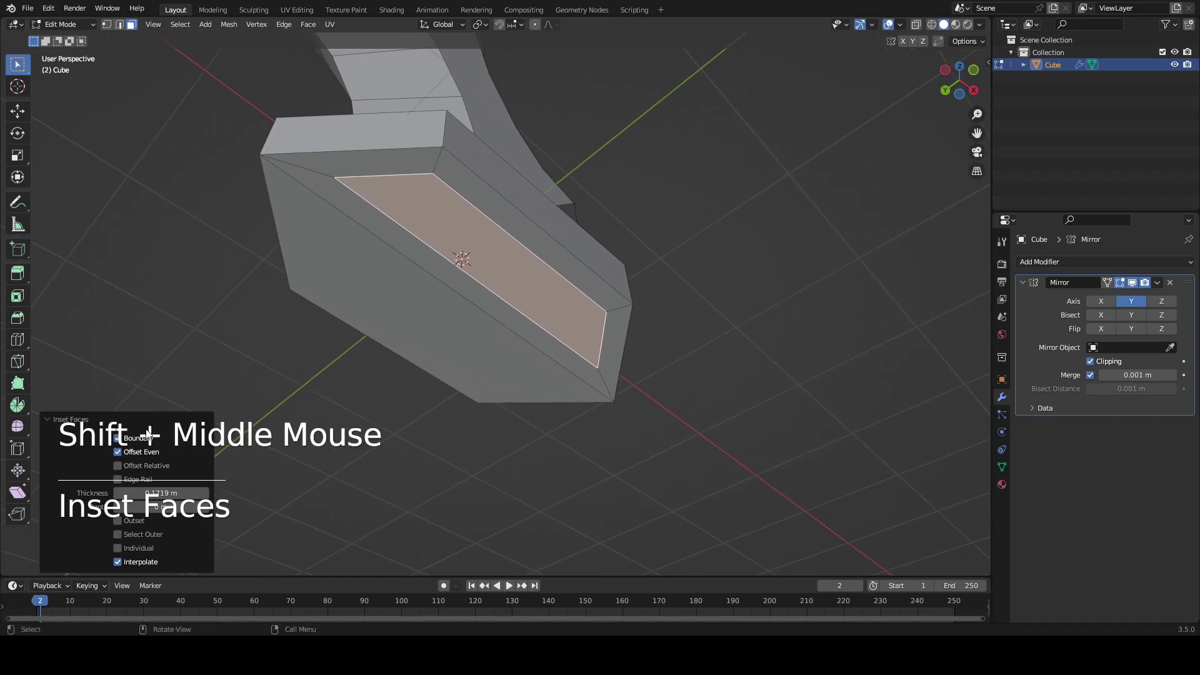
{"action": "middle_click_drag", "start_coordinate": [145, 482], "coordinate": [218, 445]}
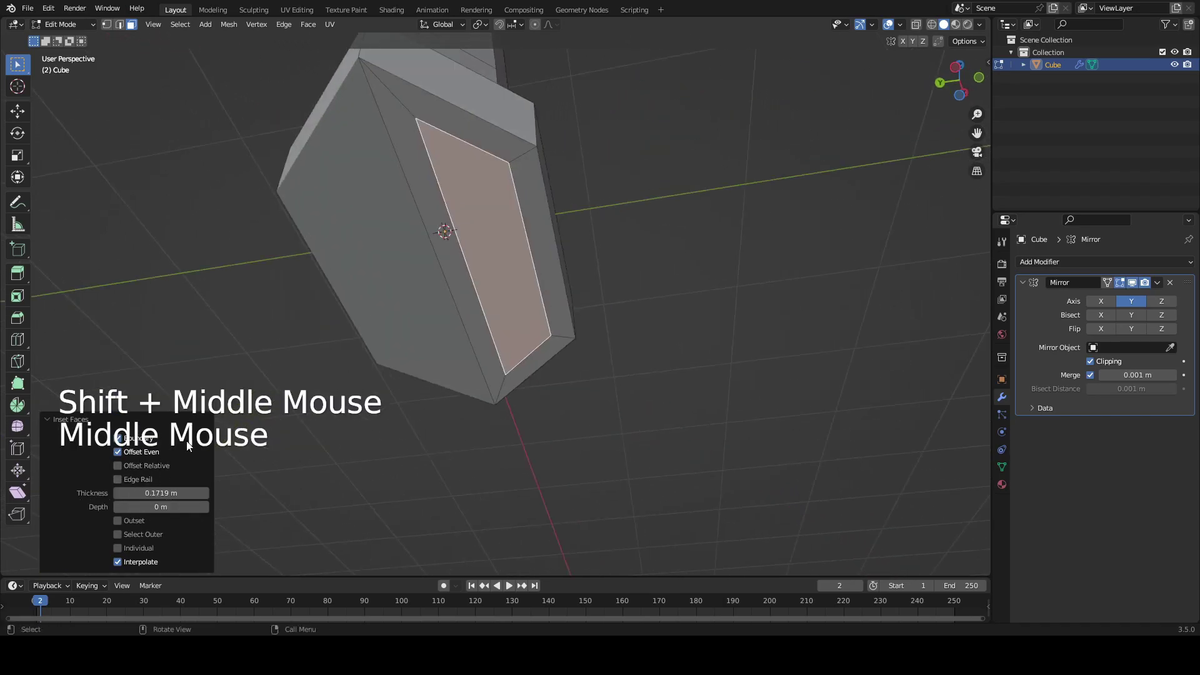
{"action": "left_click", "coordinate": [119, 440]}
{"action": "middle_click_drag", "start_coordinate": [119, 441], "coordinate": [131, 468], "text": "shift"}
{"action": "key", "text": "ctrl+z"}
{"action": "right_click", "coordinate": [575, 271], "text": "ctrl"}
{"action": "key", "text": "ctrl+z"}
- Turn off the Mirror modifier's viewport display and examine the edges of the unmirrored guard plate
{"action": "left_click", "coordinate": [1134, 282]}
{"action": "middle_click_drag", "start_coordinate": [551, 294], "coordinate": [594, 312], "text": "shift"}
{"action": "middle_click_drag", "start_coordinate": [594, 313], "coordinate": [625, 325]}
{"action": "key", "text": "2"}
{"action": "left_click", "coordinate": [463, 257]}
{"action": "left_click", "coordinate": [688, 329]}
{"action": "middle_click_drag", "start_coordinate": [771, 294], "coordinate": [731, 246]}
{"action": "left_click", "coordinate": [744, 184]}
{"action": "middle_click_drag", "start_coordinate": [744, 170], "coordinate": [658, 239], "text": "shift"}
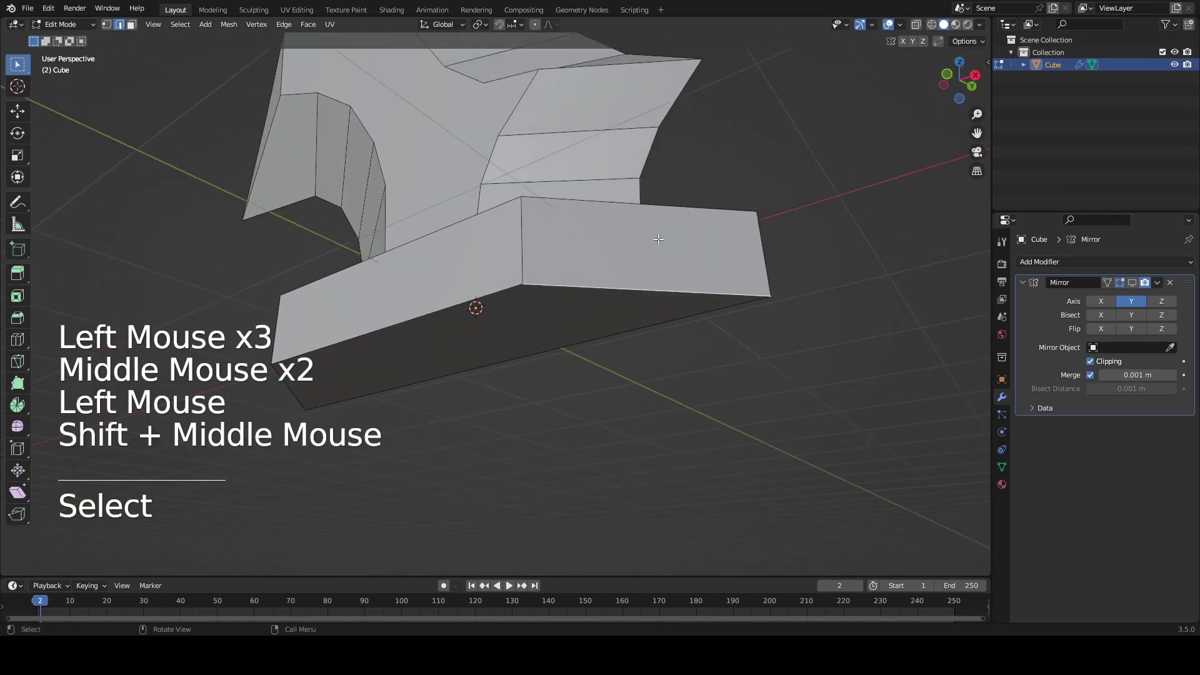
- Select the guard plate's outer side faces and individual edges to inspect the unmirrored geometry from several angles
{"action": "key", "text": "3"}
{"action": "left_click", "coordinate": [638, 240]}
{"action": "middle_click_drag", "start_coordinate": [538, 243], "coordinate": [553, 316]}
{"action": "left_click", "coordinate": [454, 407], "text": "shift"}
{"action": "left_click", "coordinate": [273, 369], "text": "shift"}
{"action": "middle_click_drag", "start_coordinate": [242, 376], "coordinate": [285, 326]}
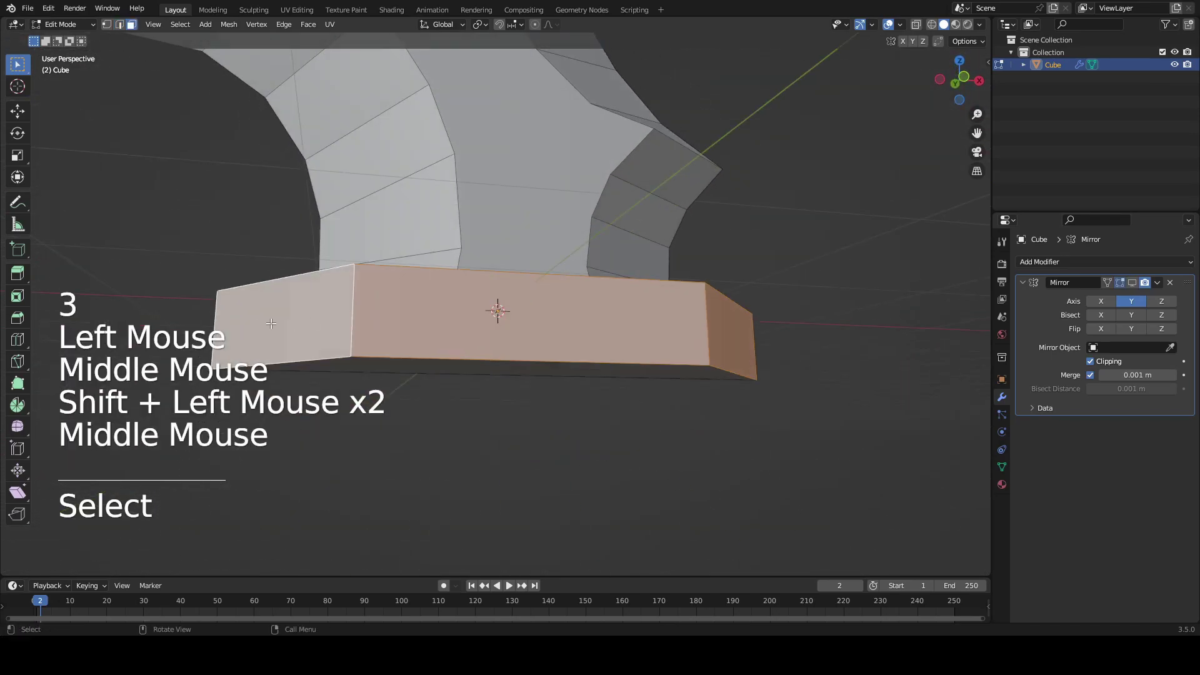
{"action": "middle_click_drag", "start_coordinate": [699, 333], "coordinate": [720, 278]}
{"action": "left_click", "coordinate": [450, 295]}
{"action": "middle_click_drag", "start_coordinate": [450, 296], "coordinate": [603, 306], "text": "shift"}
{"action": "key", "text": "2"}
{"action": "left_click", "coordinate": [514, 324]}
{"action": "middle_click_drag", "start_coordinate": [515, 325], "coordinate": [707, 388]}
{"action": "middle_click_drag", "start_coordinate": [707, 450], "coordinate": [542, 367]}
- Inset the plate's bottom face by about 0.22 m with Boundary off, and turn the mirror display back on
{"action": "key", "text": "3"}
{"action": "left_click", "coordinate": [542, 368]}
{"action": "key", "text": "i"}
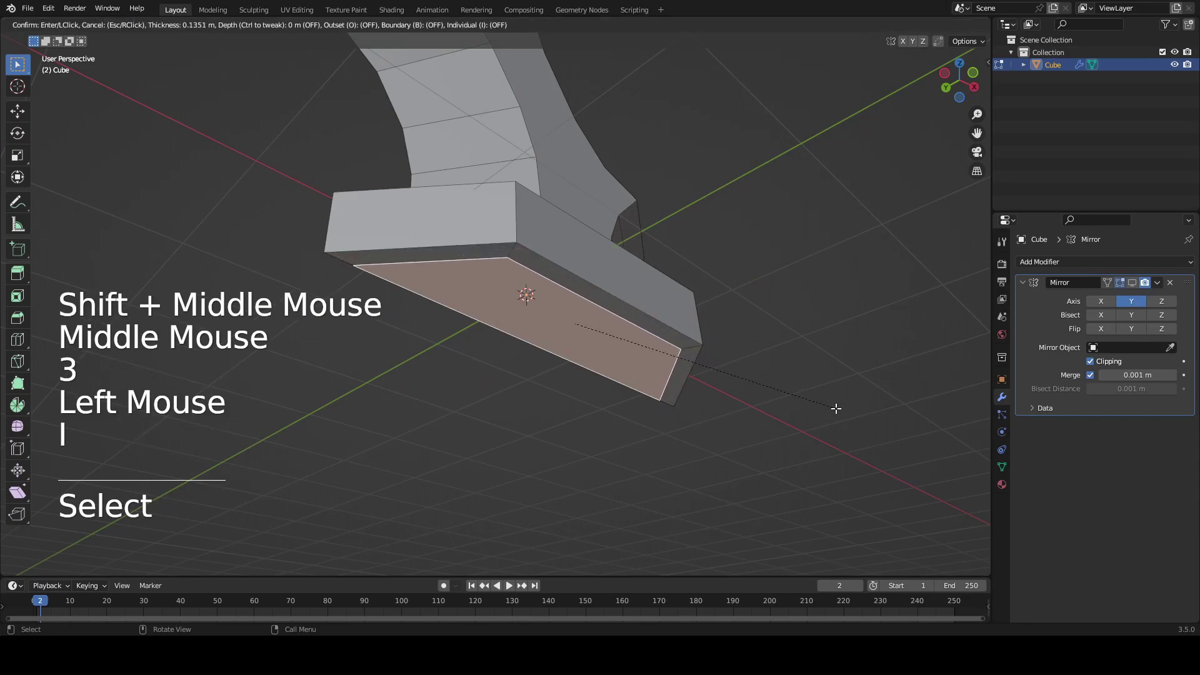
{"action": "left_click", "coordinate": [813, 415]}
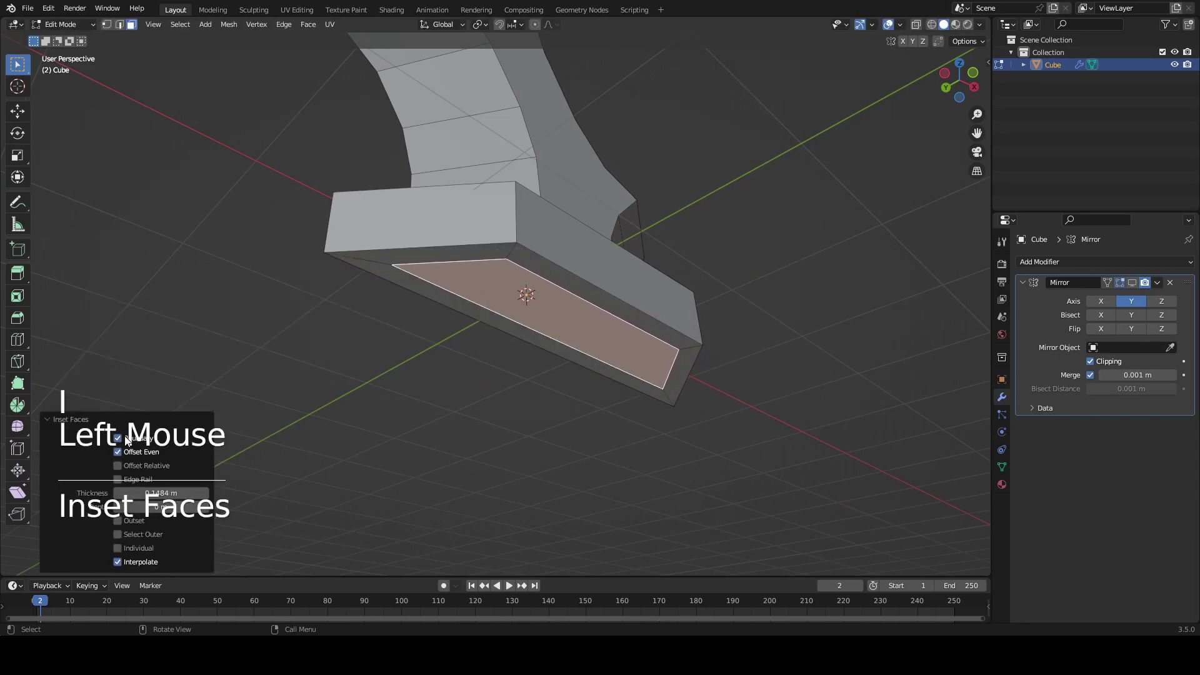
{"action": "middle_click_drag", "start_coordinate": [219, 426], "coordinate": [442, 324]}
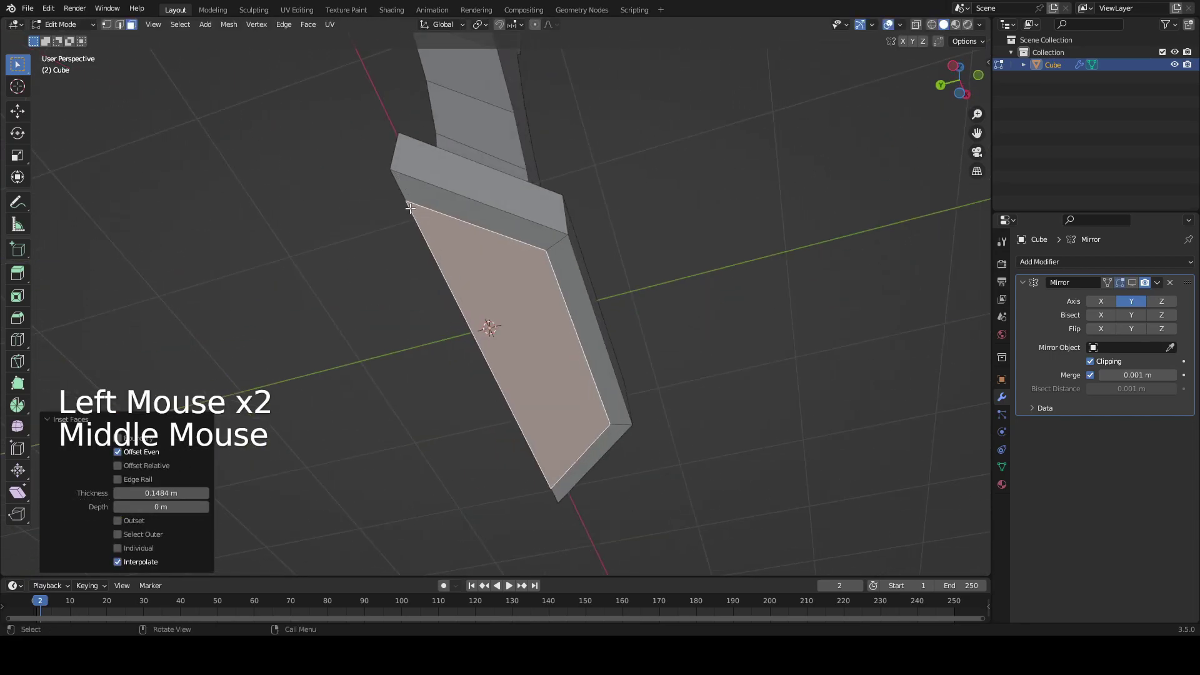
{"action": "left_click", "coordinate": [1121, 282]}
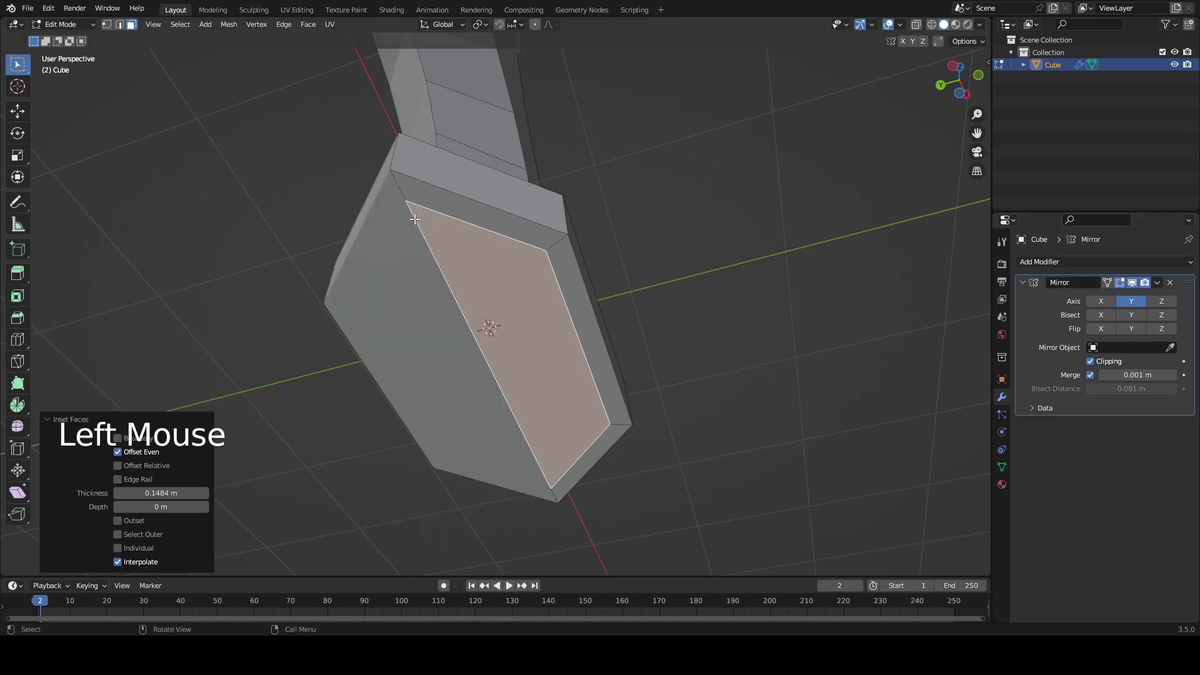
{"action": "middle_click_drag", "start_coordinate": [611, 372], "coordinate": [475, 371]}
{"action": "left_click_drag", "start_coordinate": [172, 494], "coordinate": [187, 494]}
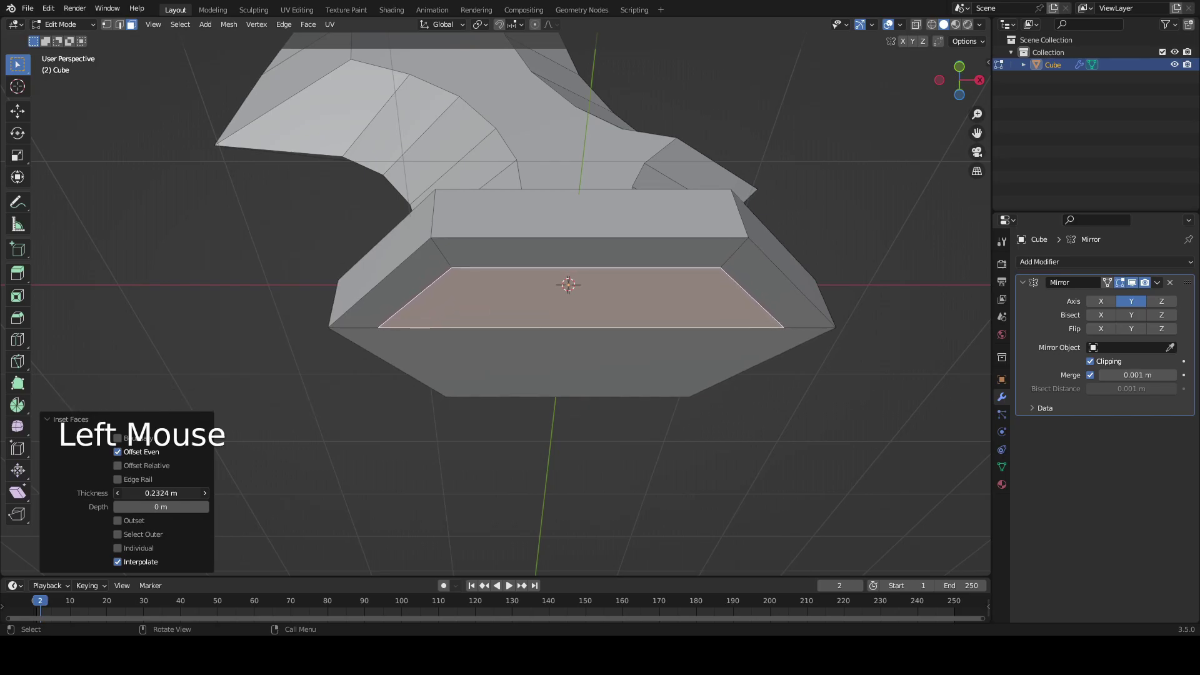
- Extrude the inset bottom face downward by about 0.55 m to form a second collar
{"action": "middle_click_drag", "start_coordinate": [520, 332], "coordinate": [580, 336]}
{"action": "key", "text": "e"}
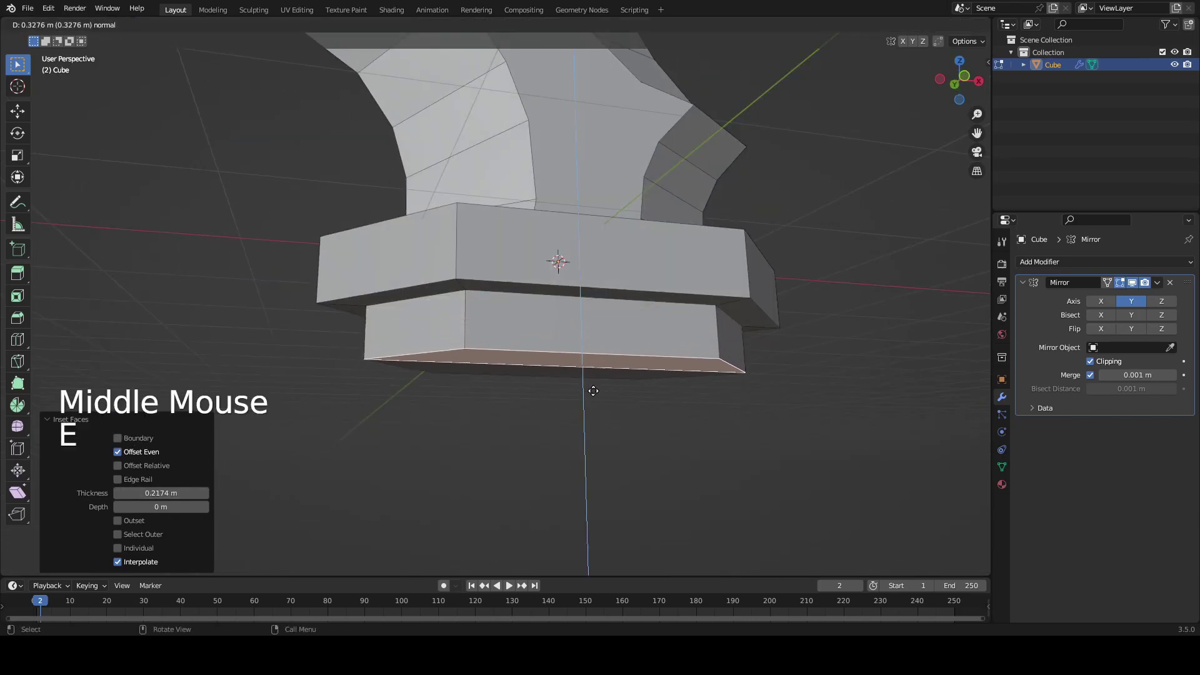
{"action": "left_click", "coordinate": [594, 427]}
{"action": "middle_click_drag", "start_coordinate": [649, 457], "coordinate": [634, 460], "text": "shift"}
{"action": "middle_click_drag", "start_coordinate": [635, 460], "coordinate": [653, 382]}
{"action": "scroll", "coordinate": [622, 456], "scroll_direction": "down", "scroll_amount": 4}
{"action": "scroll", "coordinate": [665, 471], "scroll_direction": "down", "scroll_amount": 4}
{"action": "scroll", "coordinate": [694, 451], "scroll_direction": "up", "scroll_amount": 5}
{"action": "scroll", "coordinate": [648, 480], "scroll_direction": "up", "scroll_amount": 1}
{"action": "scroll", "coordinate": [647, 481], "scroll_direction": "up", "scroll_amount": 1}
{"action": "scroll", "coordinate": [654, 382], "scroll_direction": "up", "scroll_amount": 1}
{"action": "middle_click_drag", "start_coordinate": [588, 313], "coordinate": [569, 248]}
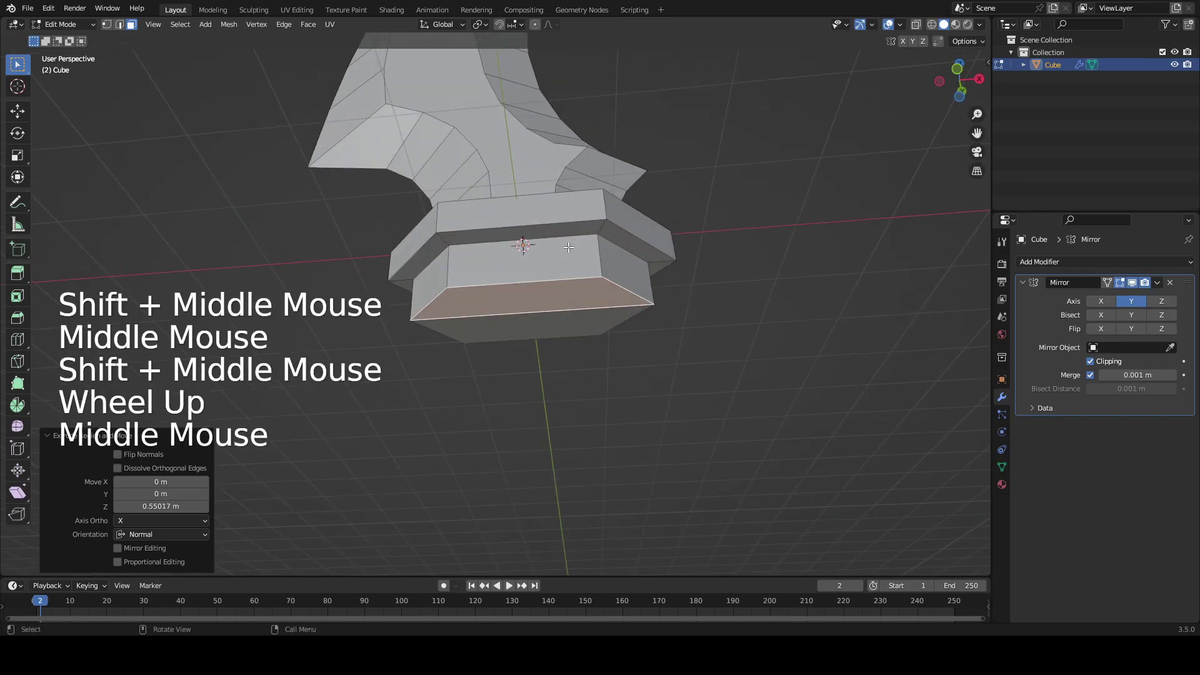
- Inset the collar's bottom face with Boundary off
{"action": "key", "text": "KP_1"}
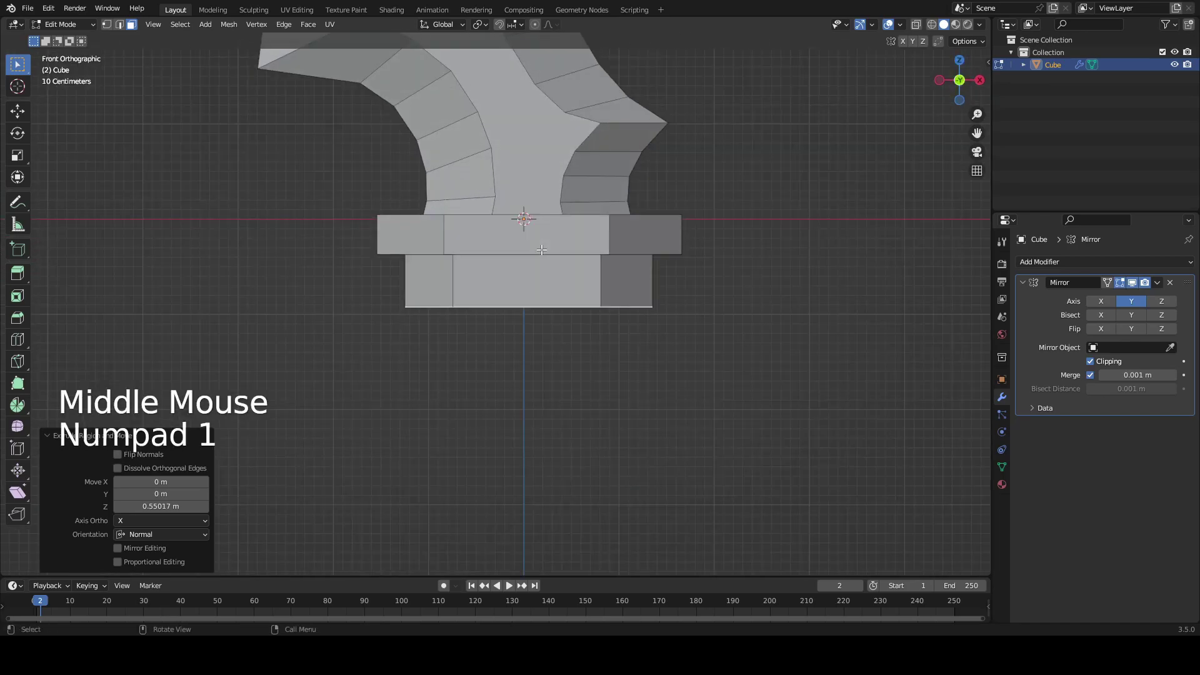
{"action": "scroll", "coordinate": [675, 199], "scroll_direction": "up", "scroll_amount": 2}
{"action": "middle_click_drag", "start_coordinate": [566, 257], "coordinate": [734, 246]}
{"action": "scroll", "coordinate": [733, 246], "scroll_direction": "down", "scroll_amount": 1}
{"action": "key", "text": "i"}
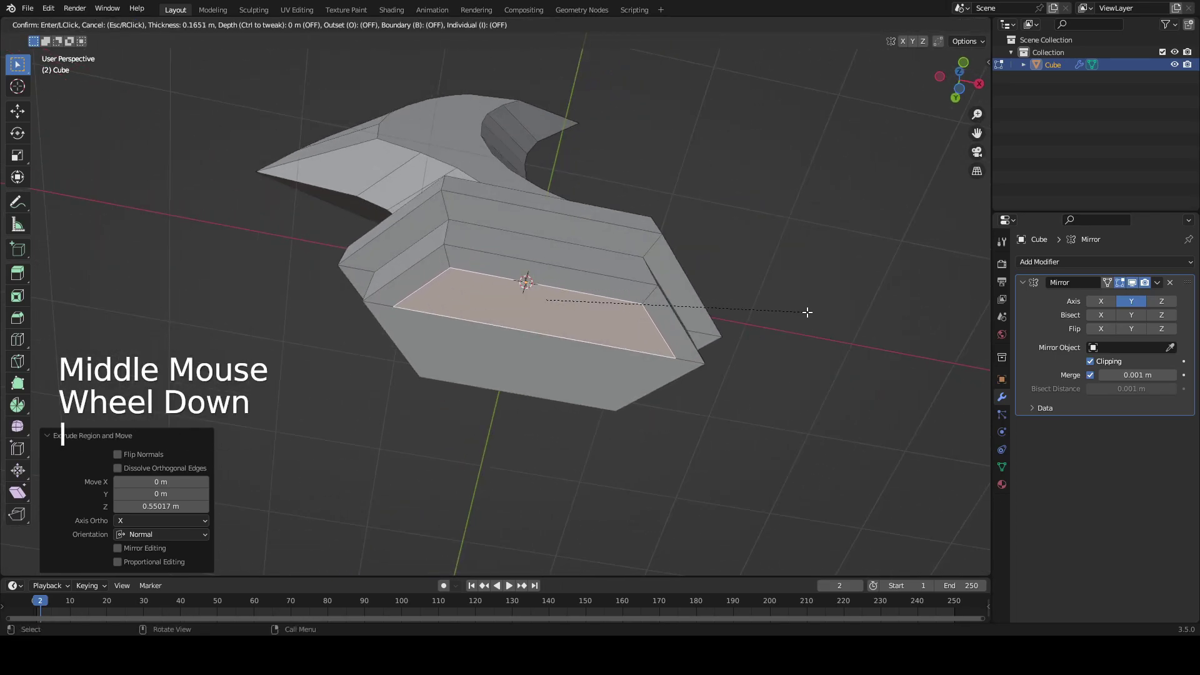
{"action": "left_click", "coordinate": [750, 293]}
- Extrude the inset face far downward to form a long handle below the collar
{"action": "scroll", "coordinate": [702, 265], "scroll_direction": "down", "scroll_amount": 1}
{"action": "middle_click_drag", "start_coordinate": [684, 215], "coordinate": [644, 281]}
{"action": "key", "text": "e"}
{"action": "left_click", "coordinate": [607, 496]}
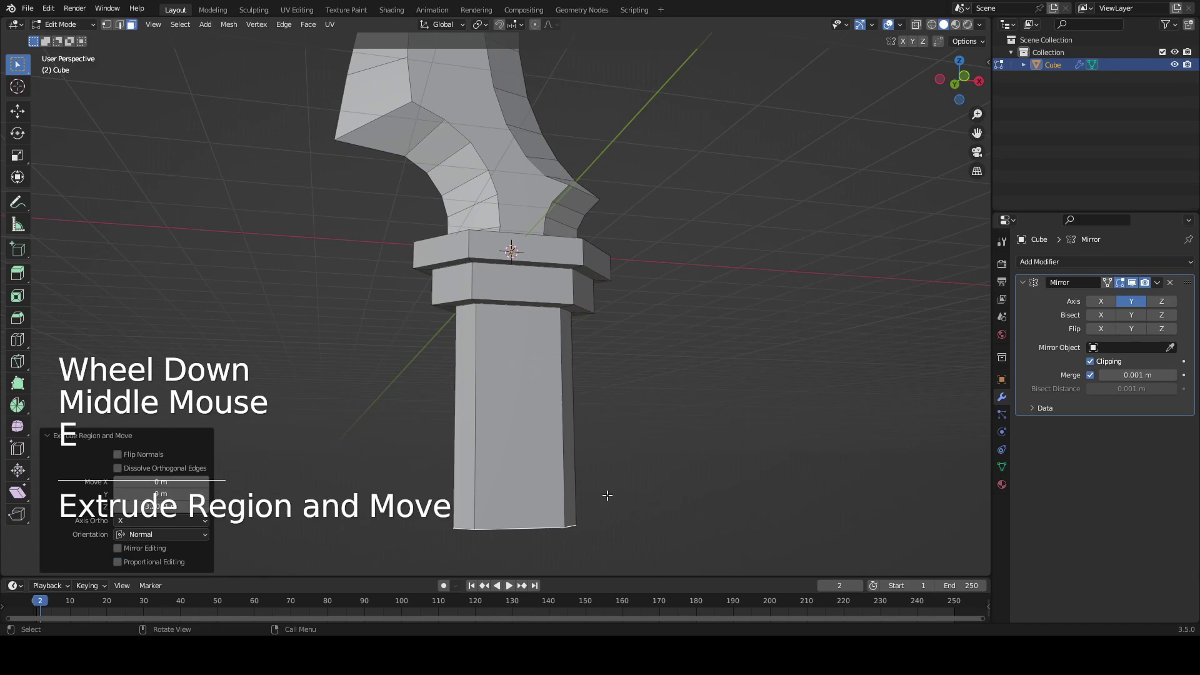
- In front view, narrow the handle by moving its -X side face 0.378 m and its +X side face -0.321 m along X
{"action": "key", "text": "KP_1"}
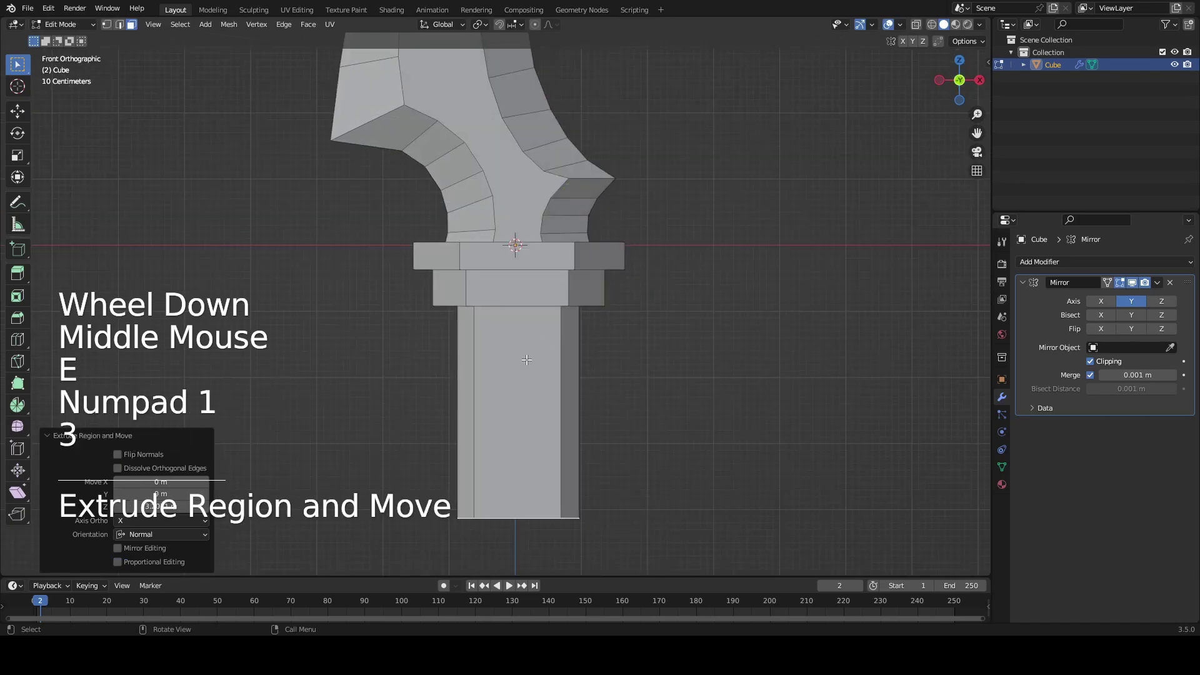
{"action": "double_click", "coordinate": [468, 391]}
{"action": "key", "text": "g"}
{"action": "left_click", "coordinate": [494, 392]}
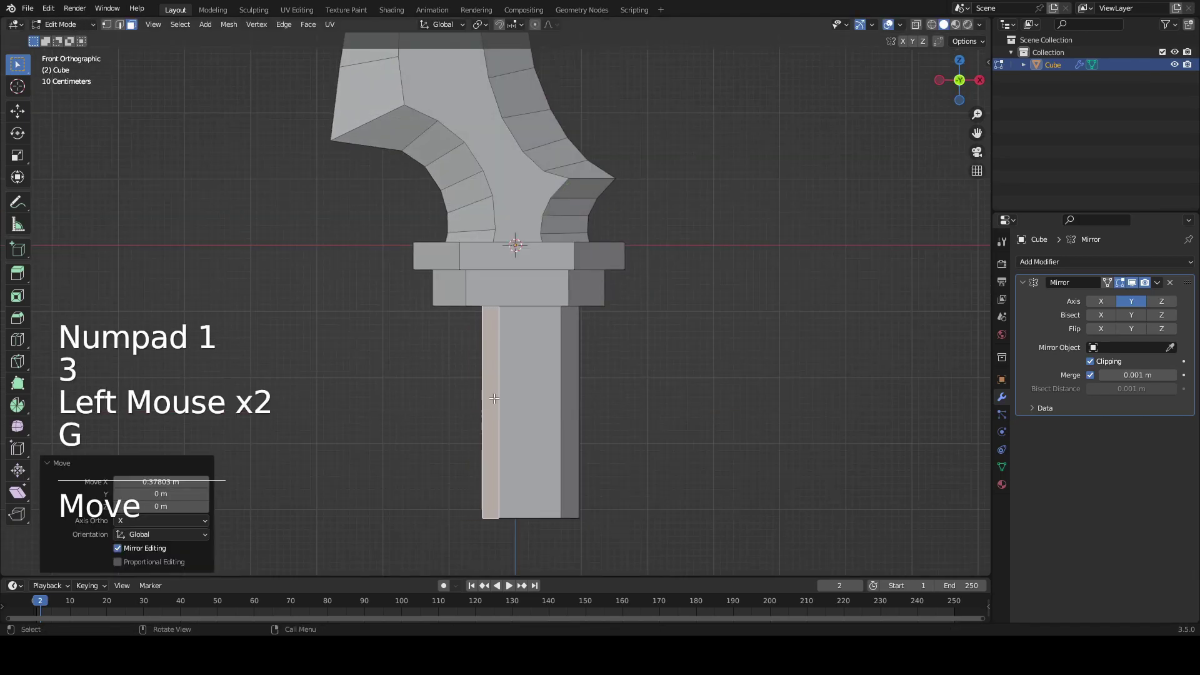
{"action": "left_click", "coordinate": [574, 373]}
{"action": "key", "text": "g"}
{"action": "left_click", "coordinate": [552, 373]}
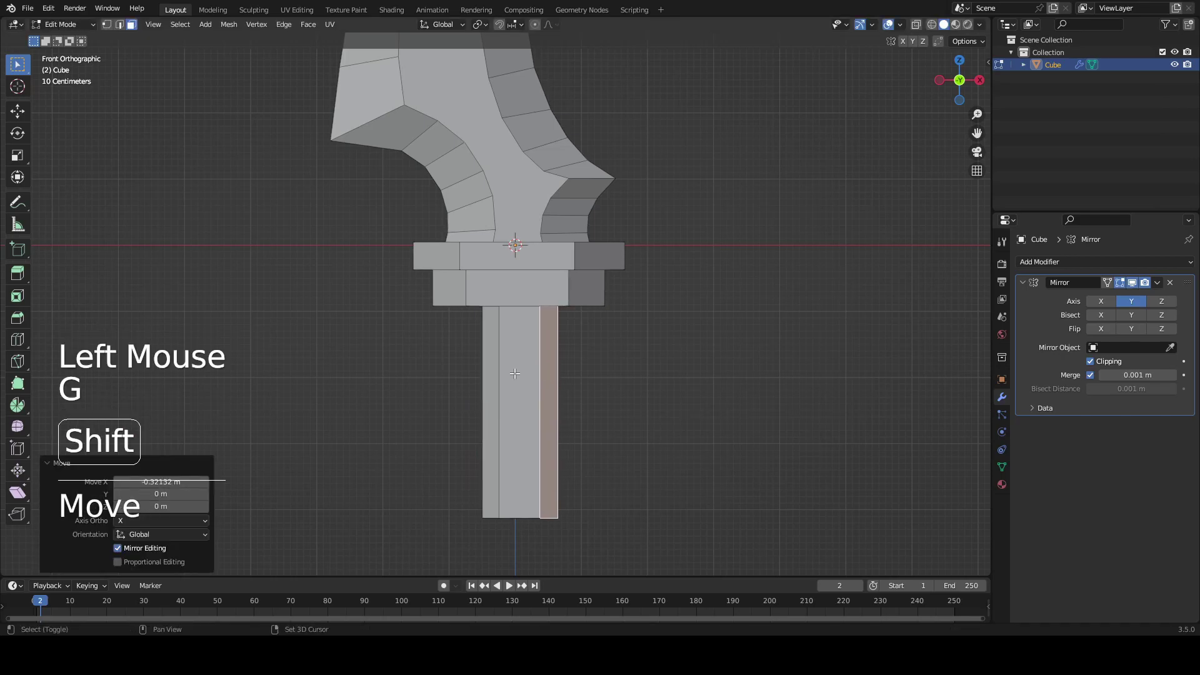
- Select the handle's side faces together and shift them along X beneath the guard
{"action": "double_click", "coordinate": [556, 382], "text": "shift"}
{"action": "key", "text": "g"}
{"action": "left_click", "coordinate": [527, 384]}
- Lengthen the handle by moving its bottom end vertices -0.862 m along Z
{"action": "scroll", "coordinate": [528, 384], "scroll_direction": "down", "scroll_amount": 1}
{"action": "middle_click_drag", "start_coordinate": [527, 384], "coordinate": [587, 269], "text": "shift"}
{"action": "key", "text": "1"}
{"action": "key", "text": "a"}
{"action": "key", "text": "a"}
{"action": "key", "text": "g"}
{"action": "key", "text": "z"}
{"action": "left_click", "coordinate": [605, 375]}
{"action": "scroll", "coordinate": [587, 268], "scroll_direction": "up", "scroll_amount": 2}
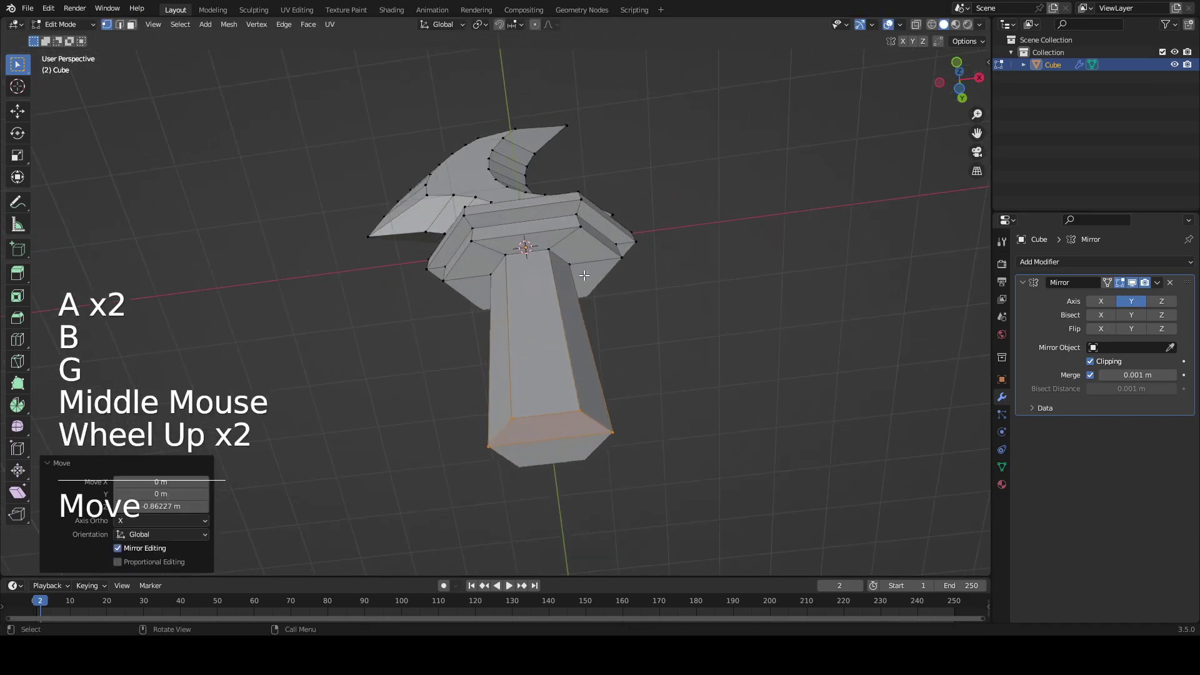
- Adjust the handle's thickness by moving its outer faces along Y
{"action": "key", "text": "3"}
{"action": "left_click", "coordinate": [567, 314]}
{"action": "key", "text": "g"}
{"action": "key", "text": "y"}
{"action": "middle_click_drag", "start_coordinate": [568, 314], "coordinate": [571, 390]}
{"action": "left_click", "coordinate": [581, 274]}
{"action": "key", "text": "g"}
{"action": "key", "text": "y"}
{"action": "left_click", "coordinate": [604, 282]}
{"action": "key", "text": "Tab"}
{"action": "key", "text": "Tab"}
{"action": "scroll", "coordinate": [518, 375], "scroll_direction": "up", "scroll_amount": 2}
{"action": "scroll", "coordinate": [572, 390], "scroll_direction": "down", "scroll_amount": 2}
- Select the handle's faces and scale them to 0.855 along X
{"action": "key", "text": "a"}
{"action": "key", "text": "a"}
{"action": "key", "text": "b"}
{"action": "left_click_drag", "start_coordinate": [421, 279], "coordinate": [583, 431]}
{"action": "middle_click_drag", "start_coordinate": [583, 431], "coordinate": [603, 416]}
{"action": "key", "text": "s"}
{"action": "key", "text": "y"}
{"action": "left_click", "coordinate": [717, 410]}
{"action": "middle_click_drag", "start_coordinate": [702, 389], "coordinate": [682, 394]}
{"action": "middle_click_drag", "start_coordinate": [681, 394], "coordinate": [659, 399], "text": "shift"}
- In front view, widen the selected handle faces by scaling them to 1.045 along X
{"action": "key", "text": "KP_1"}
{"action": "scroll", "coordinate": [718, 373], "scroll_direction": "up", "scroll_amount": 1}
{"action": "middle_click_drag", "start_coordinate": [718, 346], "coordinate": [705, 321], "text": "shift"}
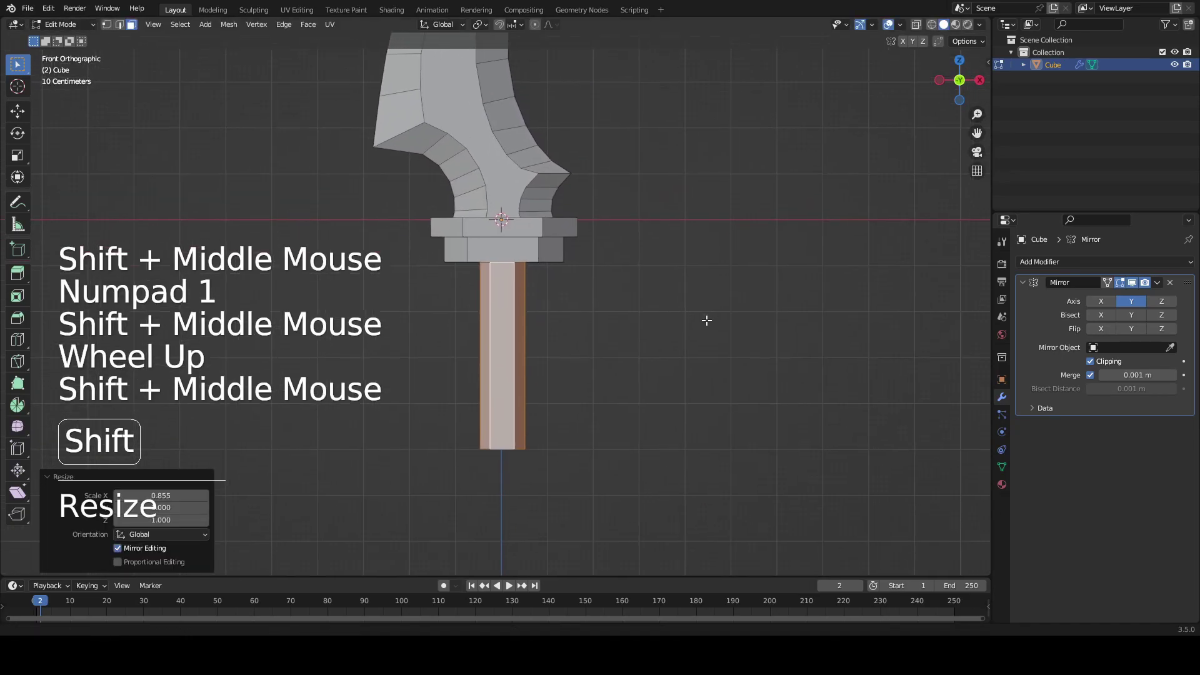
{"action": "scroll", "coordinate": [691, 314], "scroll_direction": "up", "scroll_amount": 1}
{"action": "mouse_move", "coordinate": [583, 355]}
{"action": "middle_mouse_down", "text": "shift"}
{"action": "mouse_move", "coordinate": [588, 313]}
{"action": "mouse_move", "coordinate": [594, 354]}
{"action": "middle_mouse_up", "text": "shift"}
{"action": "key", "text": "s"}
{"action": "left_click", "coordinate": [589, 314]}
{"action": "scroll", "coordinate": [526, 273], "scroll_direction": "down", "scroll_amount": 7}
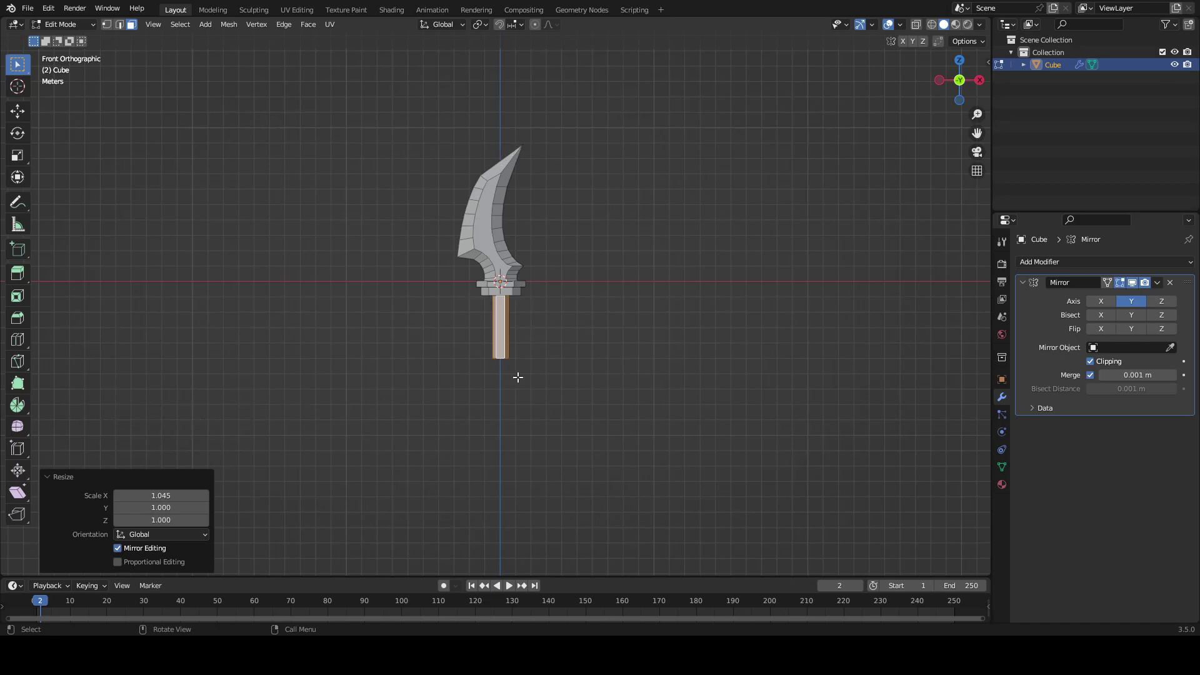
- In wireframe, select all guard and handle vertices, tilt them counterclockwise in front view, and reposition them under the blade's base
{"action": "scroll", "coordinate": [508, 247], "scroll_direction": "up", "scroll_amount": 3}
{"action": "middle_click_drag", "start_coordinate": [418, 335], "coordinate": [418, 389], "text": "shift"}
{"action": "key", "text": "z"}
{"action": "key", "text": "1"}
{"action": "scroll", "coordinate": [391, 257], "scroll_direction": "up", "scroll_amount": 1}
{"action": "key", "text": "a"}
{"action": "key", "text": "a"}
{"action": "key", "text": "b"}
{"action": "left_click_drag", "start_coordinate": [302, 236], "coordinate": [729, 437]}
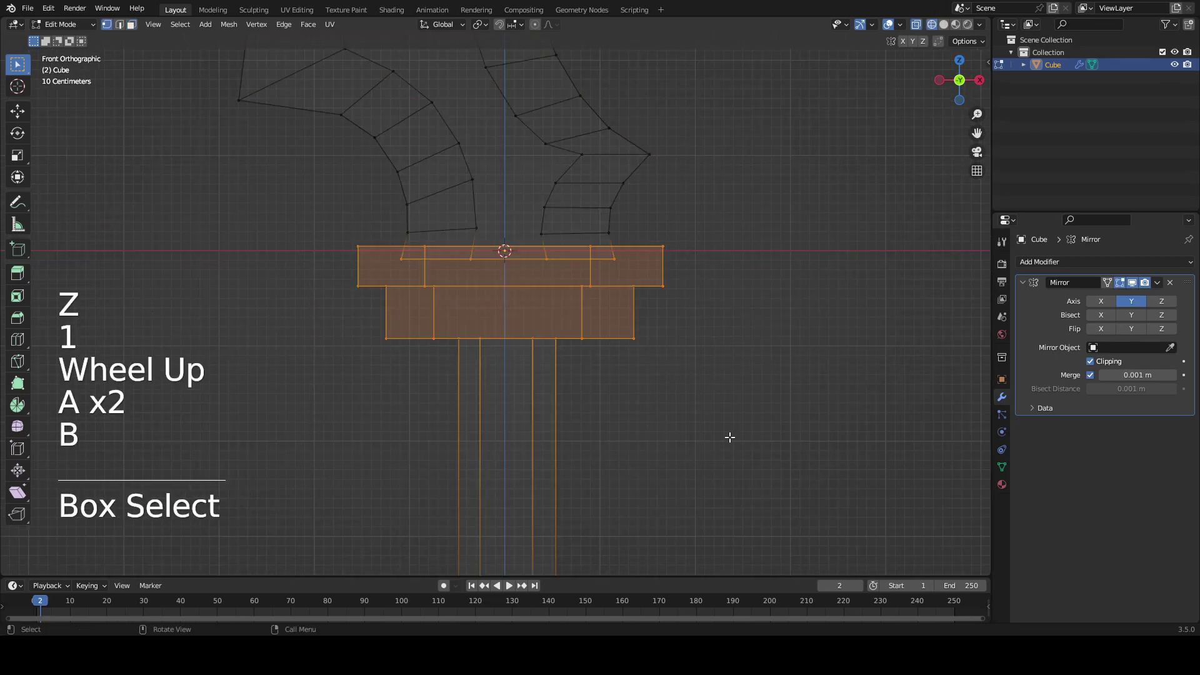
{"action": "scroll", "coordinate": [729, 437], "scroll_direction": "down", "scroll_amount": 1}
{"action": "middle_click_drag", "start_coordinate": [729, 437], "coordinate": [719, 387], "text": "shift"}
{"action": "key", "text": "b"}
{"action": "left_click_drag", "start_coordinate": [364, 287], "coordinate": [688, 494]}
{"action": "key", "text": "r"}
{"action": "left_click", "coordinate": [786, 405]}
{"action": "key", "text": "g"}
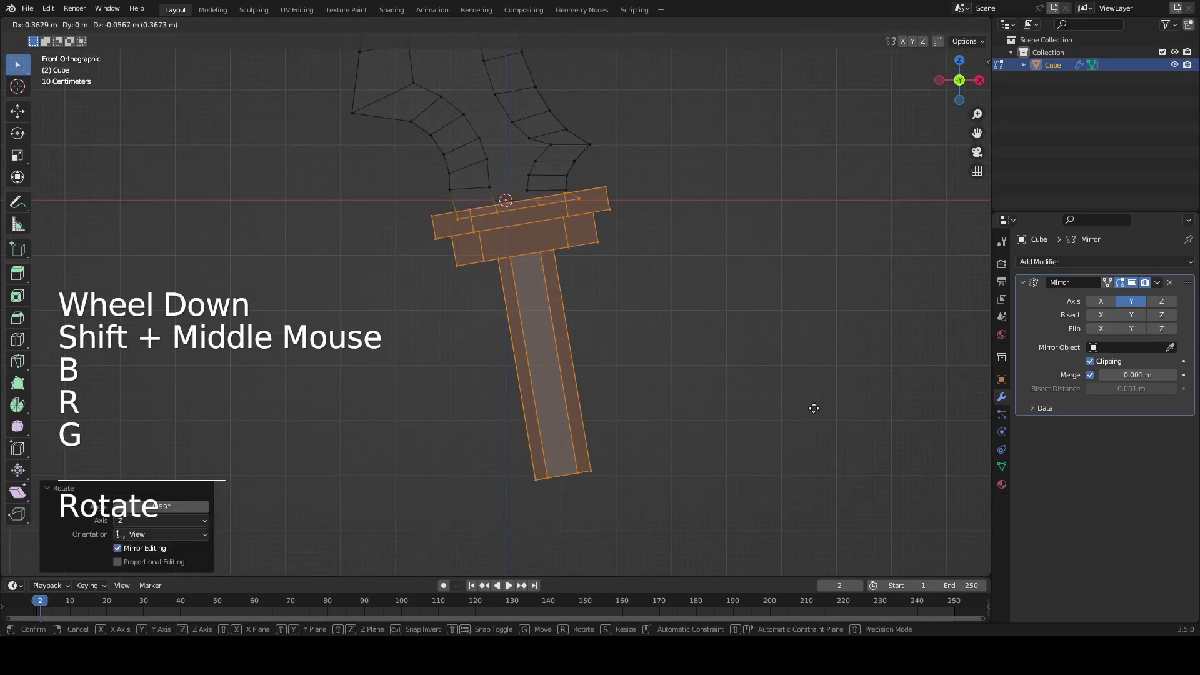
{"action": "left_click", "coordinate": [742, 426]}
- Add two horizontal loop cuts across the handle, shifting the first loop to start a bend
{"action": "scroll", "coordinate": [493, 335], "scroll_direction": "down", "scroll_amount": 1}
{"action": "key", "text": "a"}
{"action": "key", "text": "a"}
{"action": "key", "text": "ctrl+r"}
{"action": "left_click", "coordinate": [510, 332]}
{"action": "key", "text": "g"}
{"action": "left_click", "coordinate": [519, 350]}
{"action": "key", "text": "ctrl+r"}
{"action": "left_click", "coordinate": [534, 369]}
- Select the handle's bottom end vertices, rotate them clockwise and move them toward -X to curve the end
{"action": "key", "text": "a"}
{"action": "key", "text": "a"}
{"action": "key", "text": "b"}
{"action": "left_click_drag", "start_coordinate": [486, 381], "coordinate": [659, 424]}
{"action": "key", "text": "r"}
{"action": "left_click", "coordinate": [592, 474]}
{"action": "key", "text": "g"}
{"action": "left_click", "coordinate": [564, 491]}
- Move the lower handle loop about 0.08 m along X and -0.5 m along Z
{"action": "key", "text": "a"}
{"action": "key", "text": "a"}
{"action": "left_click", "coordinate": [604, 403]}
{"action": "key", "text": "g"}
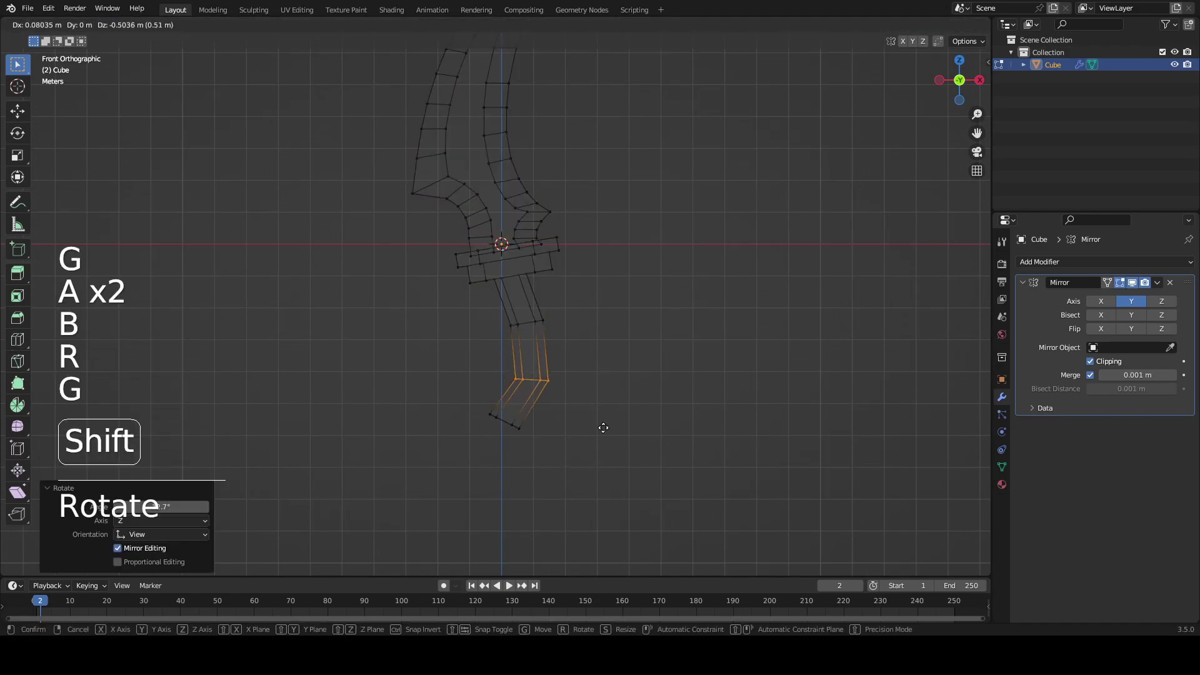
{"action": "left_click", "coordinate": [600, 423]}
- Add a third loop cut to the handle's upper section and shift it to follow the curve
{"action": "scroll", "coordinate": [525, 309], "scroll_direction": "up", "scroll_amount": 2}
{"action": "key", "text": "a"}
{"action": "key", "text": "a"}
{"action": "key", "text": "b"}
{"action": "left_click", "coordinate": [621, 250]}
{"action": "key", "text": "ctrl+r"}
{"action": "double_click", "coordinate": [568, 332]}
{"action": "key", "text": "g"}
{"action": "left_click", "coordinate": [613, 327]}
- Select the uppermost handle loop, then rotate and reposition it to match the bend below the guard
{"action": "key", "text": "a"}
{"action": "key", "text": "a"}
{"action": "key", "text": "b"}
{"action": "left_click_drag", "start_coordinate": [474, 291], "coordinate": [649, 341]}
{"action": "key", "text": "r"}
{"action": "left_click", "coordinate": [649, 331]}
{"action": "key", "text": "g"}
{"action": "key", "text": "shift"}
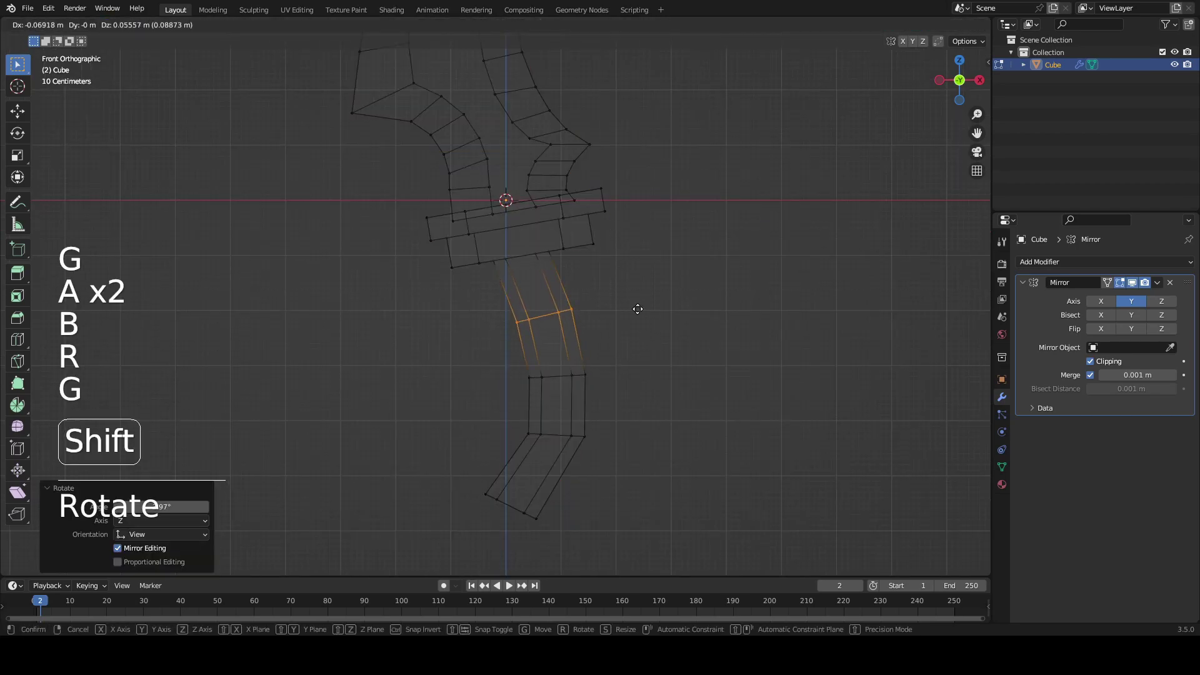
{"action": "left_click", "coordinate": [594, 194]}
{"action": "middle_click_drag", "start_coordinate": [585, 397], "coordinate": [584, 337], "text": "shift"}
{"action": "key", "text": "g"}
{"action": "left_click", "coordinate": [579, 337]}
- Select the handle's middle loop, then move and rotate it to smooth the curve
{"action": "key", "text": "a"}
{"action": "key", "text": "a"}
{"action": "key", "text": "b"}
{"action": "left_click_drag", "start_coordinate": [493, 284], "coordinate": [600, 328]}
{"action": "key", "text": "g"}
{"action": "left_click", "coordinate": [608, 233]}
{"action": "key", "text": "r"}
{"action": "left_click", "coordinate": [663, 266]}
- Select the handle's lower loop and rotate it to follow the bend
{"action": "middle_click_drag", "start_coordinate": [568, 373], "coordinate": [538, 306], "text": "shift"}
{"action": "key", "text": "a"}
{"action": "key", "text": "a"}
{"action": "key", "text": "b"}
{"action": "left_click_drag", "start_coordinate": [459, 276], "coordinate": [604, 339]}
{"action": "key", "text": "r"}
{"action": "left_click", "coordinate": [604, 346]}
- Move the handle's bottom end vertices about -0.027 m along X and -0.084 m along Z
{"action": "middle_click_drag", "start_coordinate": [604, 345], "coordinate": [622, 330], "text": "shift"}
{"action": "key", "text": "a"}
{"action": "key", "text": "a"}
{"action": "key", "text": "b"}
{"action": "left_click_drag", "start_coordinate": [437, 313], "coordinate": [550, 385]}
{"action": "key", "text": "g"}
{"action": "left_click", "coordinate": [524, 395]}
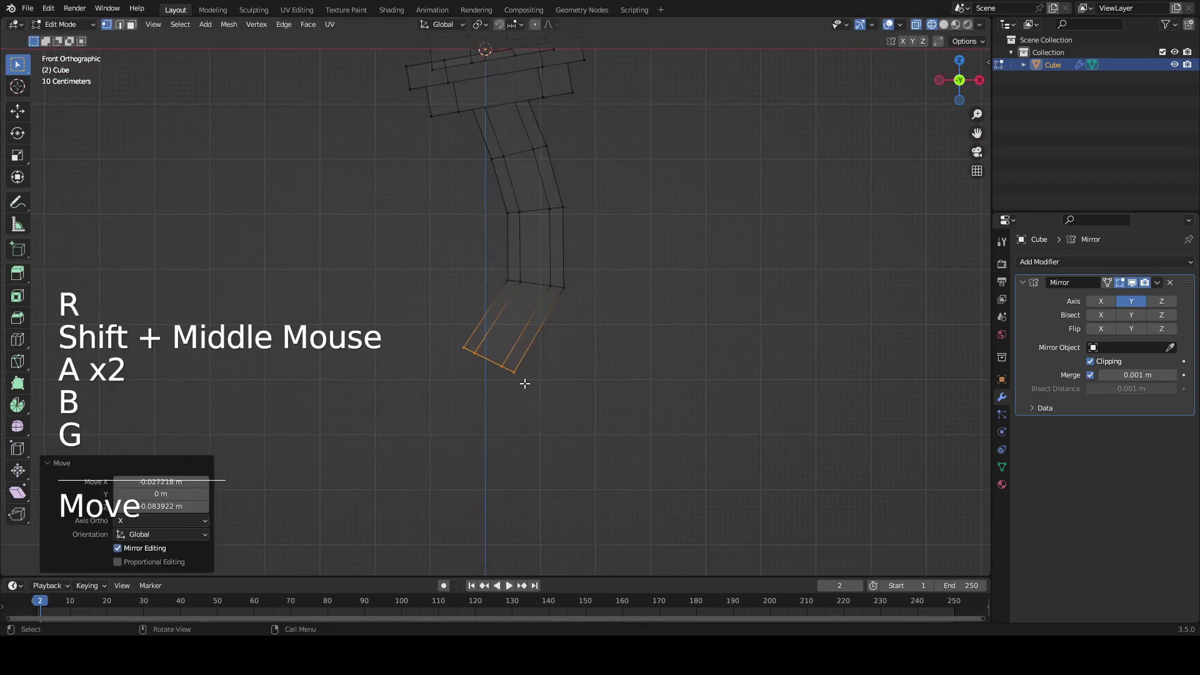
- Add a loop cut in the handle's lowest segment and rotate the bottom end vertices to continue the curve
{"action": "left_click", "coordinate": [538, 337]}
{"action": "key", "text": "a"}
{"action": "key", "text": "a"}
{"action": "key", "text": "b"}
{"action": "left_click_drag", "start_coordinate": [434, 335], "coordinate": [532, 412]}
{"action": "key", "text": "r"}
{"action": "left_click", "coordinate": [545, 447]}
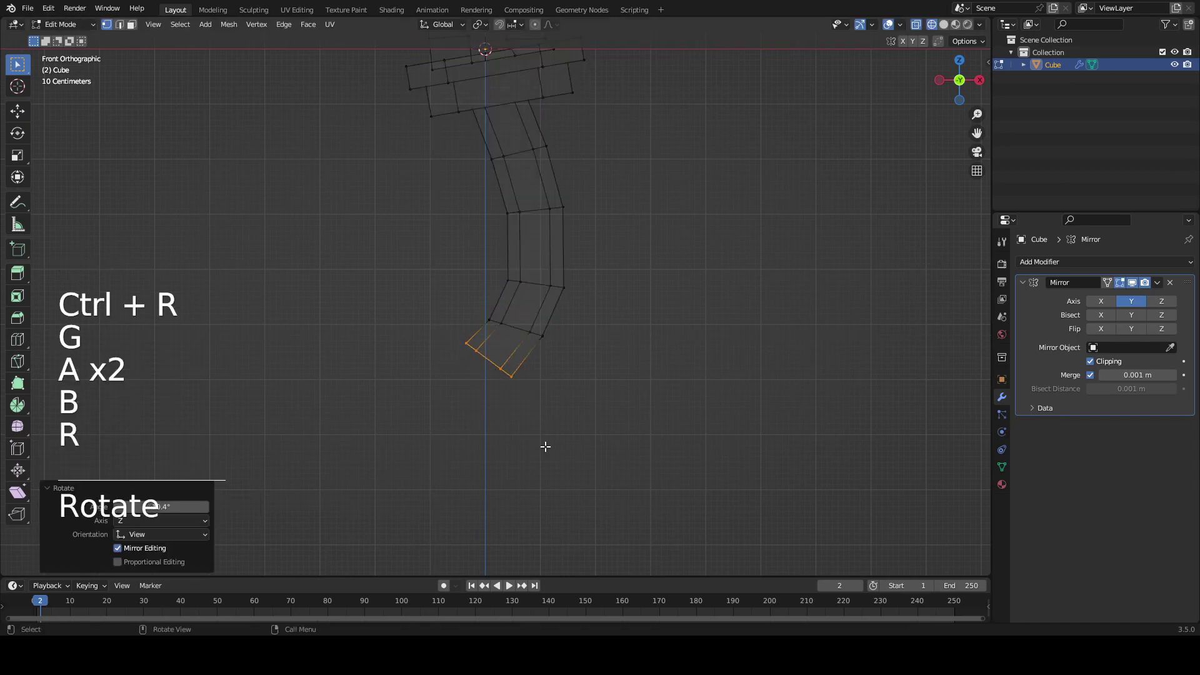
{"action": "key", "text": "r"}
{"action": "left_click", "coordinate": [627, 366]}
- Select the edge loop above the newest cut and move it 0.024 m along X and 0.241 m along Z
{"action": "left_click", "coordinate": [531, 277], "text": "alt"}
{"action": "middle_click_drag", "start_coordinate": [532, 277], "coordinate": [603, 335], "text": "shift"}
{"action": "scroll", "coordinate": [603, 335], "scroll_direction": "up", "scroll_amount": 2}
{"action": "key", "text": "2"}
{"action": "key", "text": "g"}
{"action": "left_click", "coordinate": [640, 278]}
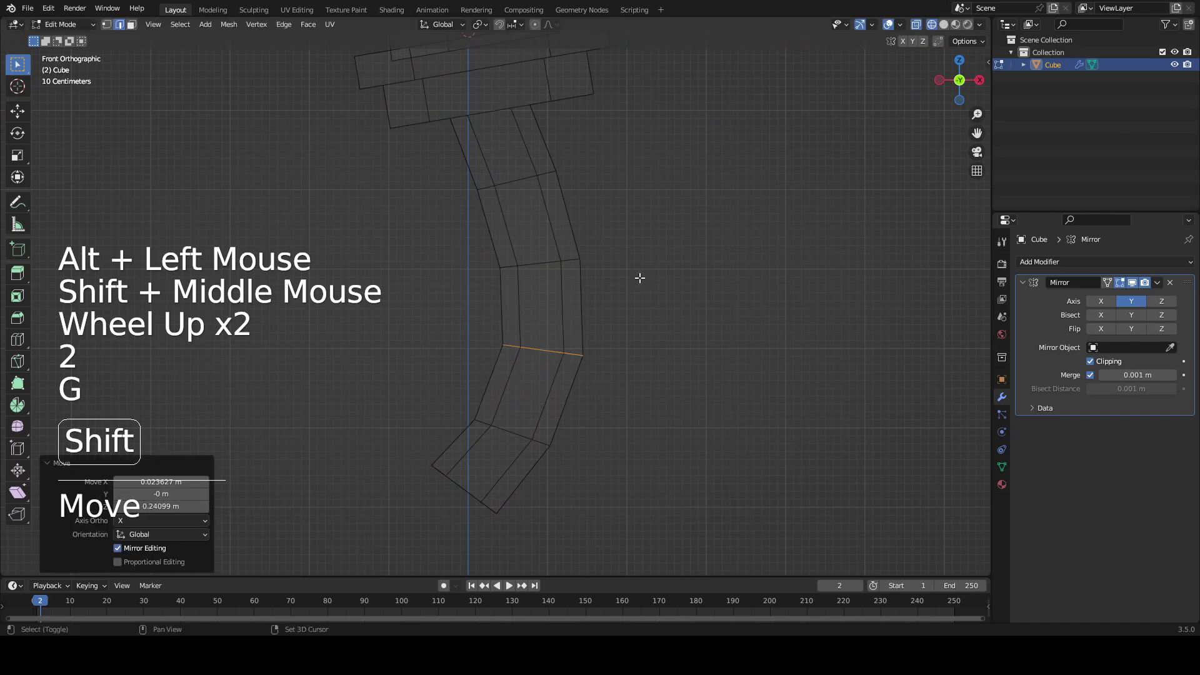
- Select the handle's second edge loop below the guard and reposition it to even out the spacing
{"action": "left_click", "coordinate": [544, 269], "text": "alt"}
{"action": "mouse_move", "coordinate": [544, 269]}
{"action": "middle_mouse_down", "text": "shift"}
{"action": "mouse_move", "coordinate": [595, 269]}
{"action": "mouse_move", "coordinate": [544, 335]}
{"action": "middle_mouse_up", "text": "shift"}
{"action": "key", "text": "g"}
- Return to Object Mode with solid shading and inspect the whole dagger from the side
{"action": "key", "text": "Tab"}
{"action": "scroll", "coordinate": [545, 336], "scroll_direction": "down", "scroll_amount": 3}
{"action": "key", "text": "shift+z"}
{"action": "middle_click_drag", "start_coordinate": [530, 291], "coordinate": [636, 296]}
{"action": "scroll", "coordinate": [804, 336], "scroll_direction": "down", "scroll_amount": 2}
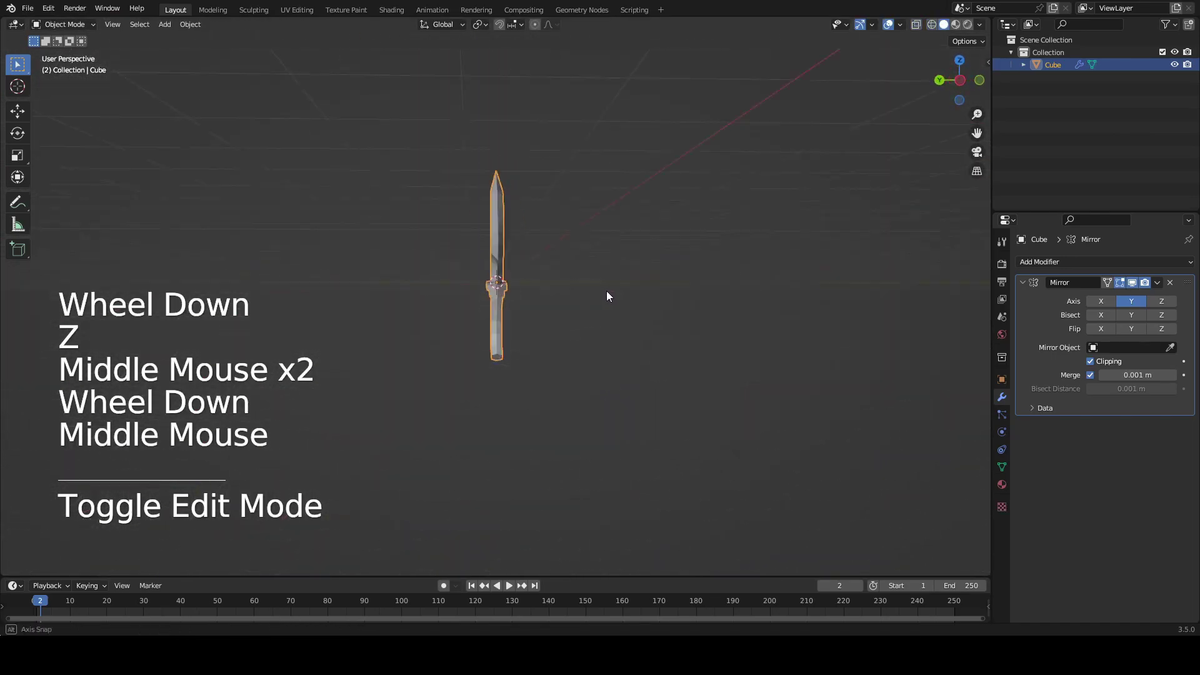
- Examine the whole dagger's proportions and the guard-to-handle transition from several angles and the side view
{"action": "middle_click_drag", "start_coordinate": [807, 316], "coordinate": [716, 337]}
{"action": "scroll", "coordinate": [675, 340], "scroll_direction": "down", "scroll_amount": 5}
{"action": "left_click", "coordinate": [614, 350]}
{"action": "middle_click_drag", "start_coordinate": [601, 351], "coordinate": [529, 349]}
{"action": "scroll", "coordinate": [587, 307], "scroll_direction": "up", "scroll_amount": 2}
{"action": "middle_click_drag", "start_coordinate": [587, 307], "coordinate": [542, 278]}
{"action": "scroll", "coordinate": [530, 316], "scroll_direction": "up", "scroll_amount": 3}
{"action": "left_click", "coordinate": [507, 303]}
{"action": "key", "text": "KP_1"}
{"action": "key", "text": "KP_3"}
{"action": "middle_click_drag", "start_coordinate": [543, 273], "coordinate": [548, 325], "text": "shift"}
{"action": "scroll", "coordinate": [557, 239], "scroll_direction": "up", "scroll_amount": 5}
- Enter Edit Mode, select the edge loop at the top of the handle below the guard and adjust its position
{"action": "key", "text": "Tab"}
{"action": "scroll", "coordinate": [543, 319], "scroll_direction": "up", "scroll_amount": 3}
{"action": "left_click", "coordinate": [550, 389], "text": "alt"}
{"action": "left_click", "coordinate": [515, 267], "text": "alt"}
{"action": "left_click", "coordinate": [524, 290], "text": "alt"}
{"action": "key", "text": "g"}
{"action": "left_click", "coordinate": [535, 285], "text": "shift"}
{"action": "key", "text": "g"}
{"action": "left_click", "coordinate": [492, 292], "text": "shift"}
- Add a loop cut to the handle segment below the guard and move it about -0.058 m in X, -0.163 m in Y, 0.014 m in Z
{"action": "scroll", "coordinate": [530, 279], "scroll_direction": "up", "scroll_amount": 1, "text": "ctrl"}
{"action": "key", "text": "ctrl+r"}
{"action": "left_click", "coordinate": [540, 258]}
{"action": "key", "text": "ctrl+z"}
{"action": "key", "text": "ctrl+r"}
{"action": "left_click", "coordinate": [536, 217]}
{"action": "left_click", "coordinate": [540, 231]}
{"action": "scroll", "coordinate": [549, 314], "scroll_direction": "up", "scroll_amount": 3}
{"action": "key", "text": "g"}
{"action": "left_click", "coordinate": [571, 327]}
{"action": "scroll", "coordinate": [563, 325], "scroll_direction": "down", "scroll_amount": 1}
- Widen the new loop below the guard along X and rotate it in the front view to form a flared ring
{"action": "key", "text": "KP_1"}
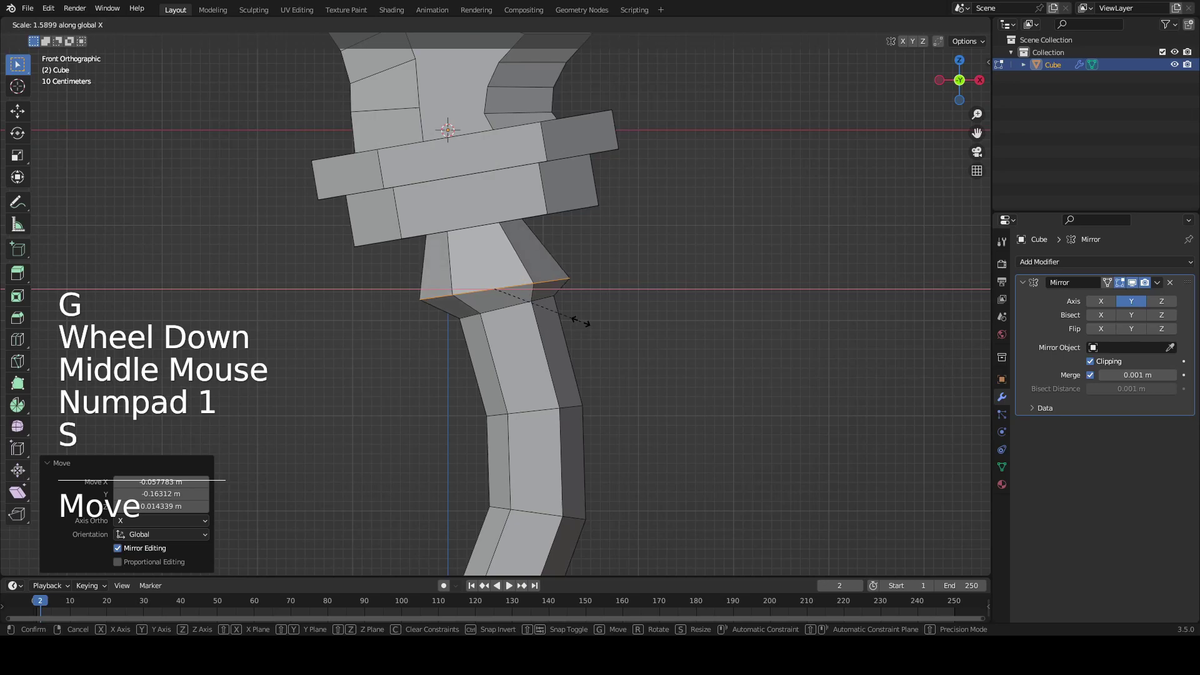
{"action": "key", "text": "r"}
{"action": "left_click", "coordinate": [581, 326]}
{"action": "key", "text": "g"}
{"action": "key", "text": "r"}
- Add a widened edge loop in the handle's second segment and move it about -0.014 m in X and 0.049 m in Z
{"action": "middle_click_drag", "start_coordinate": [622, 354], "coordinate": [581, 260], "text": "shift"}
{"action": "scroll", "coordinate": [575, 244], "scroll_direction": "up", "scroll_amount": 1}
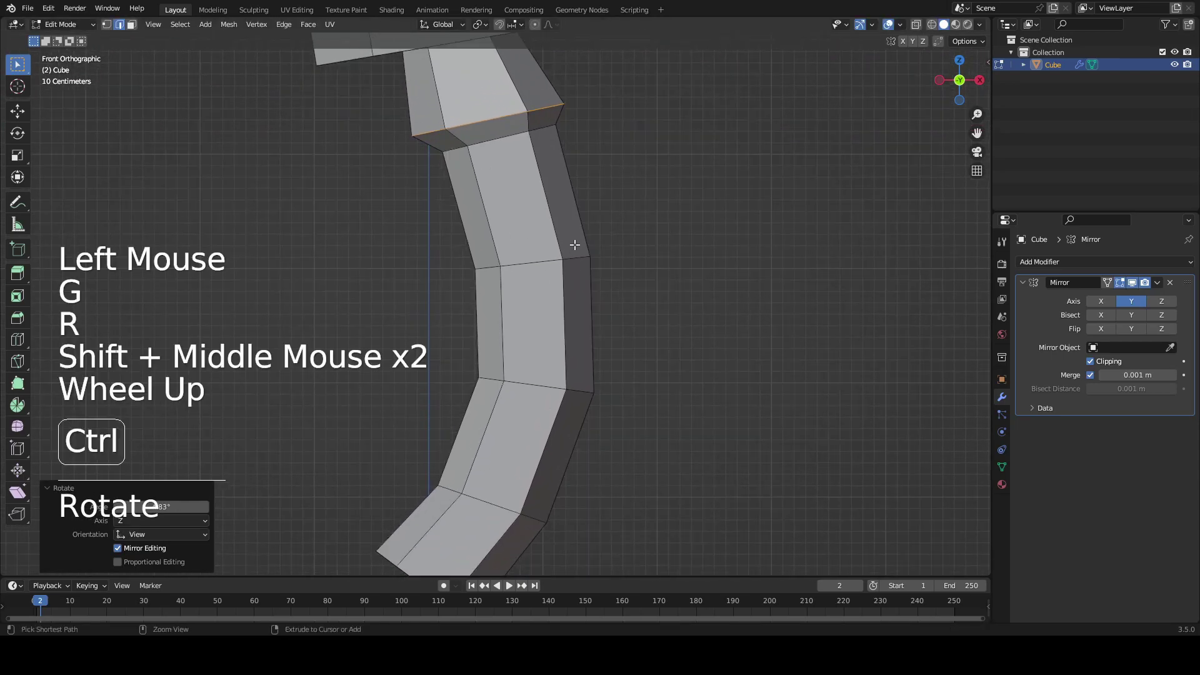
{"action": "left_click", "coordinate": [600, 291]}
{"action": "key", "text": "s"}
{"action": "left_click", "coordinate": [626, 306]}
{"action": "key", "text": "g"}
{"action": "left_click", "coordinate": [626, 290]}
- Add a loop cut just above the handle's next bend, widen it and position it as another flared ring
{"action": "middle_click_drag", "start_coordinate": [626, 294], "coordinate": [572, 275], "text": "shift"}
{"action": "middle_click_drag", "start_coordinate": [554, 375], "coordinate": [550, 351], "text": "shift"}
{"action": "key", "text": "ctrl+r"}
{"action": "left_click", "coordinate": [512, 231]}
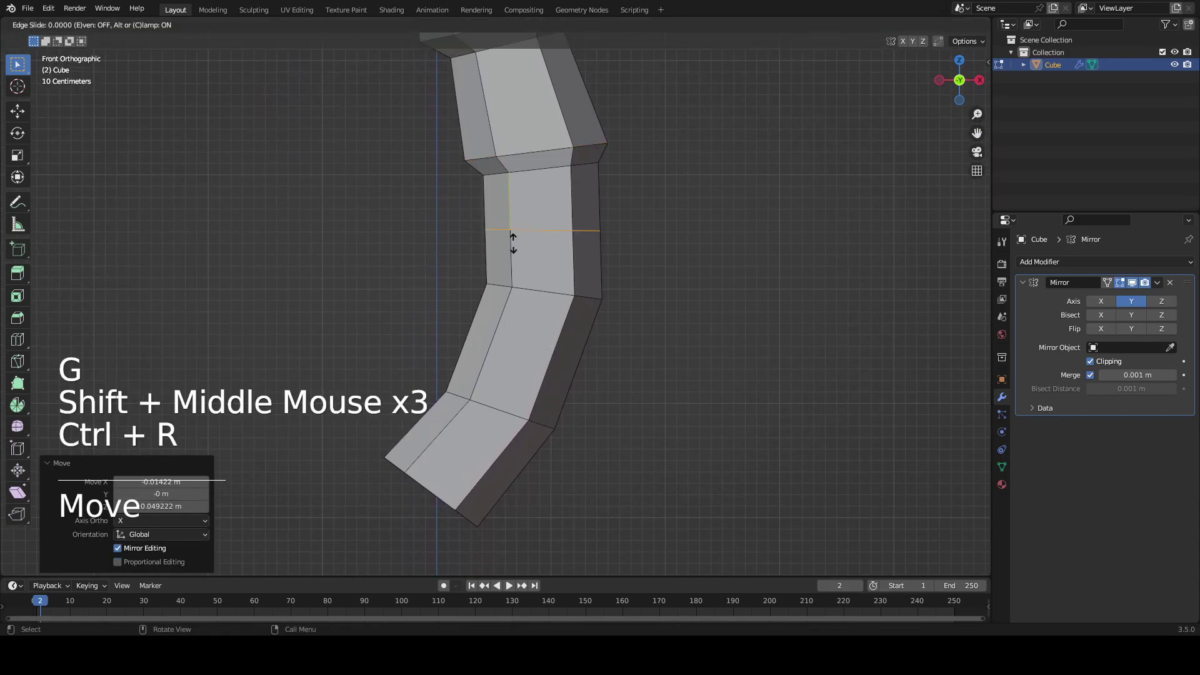
{"action": "left_click", "coordinate": [509, 281]}
{"action": "left_click", "coordinate": [700, 378]}
{"action": "key", "text": "g"}
{"action": "left_click", "coordinate": [595, 391]}
- Select the flared edge loop in the handle's second segment and dissolve it
{"action": "middle_click_drag", "start_coordinate": [595, 392], "coordinate": [560, 385], "text": "shift"}
{"action": "scroll", "coordinate": [528, 402], "scroll_direction": "down", "scroll_amount": 2}
{"action": "key", "text": "Tab"}
{"action": "key", "text": "Tab"}
{"action": "key", "text": "KP_1"}
{"action": "key", "text": "2"}
{"action": "scroll", "coordinate": [544, 375], "scroll_direction": "up", "scroll_amount": 3}
{"action": "left_click", "coordinate": [508, 252], "text": "alt"}
{"action": "middle_click_drag", "start_coordinate": [508, 253], "coordinate": [513, 277], "text": "shift"}
{"action": "scroll", "coordinate": [513, 276], "scroll_direction": "up", "scroll_amount": 2}
{"action": "key", "text": "ctrl+x"}
{"action": "left_click", "coordinate": [527, 275]}
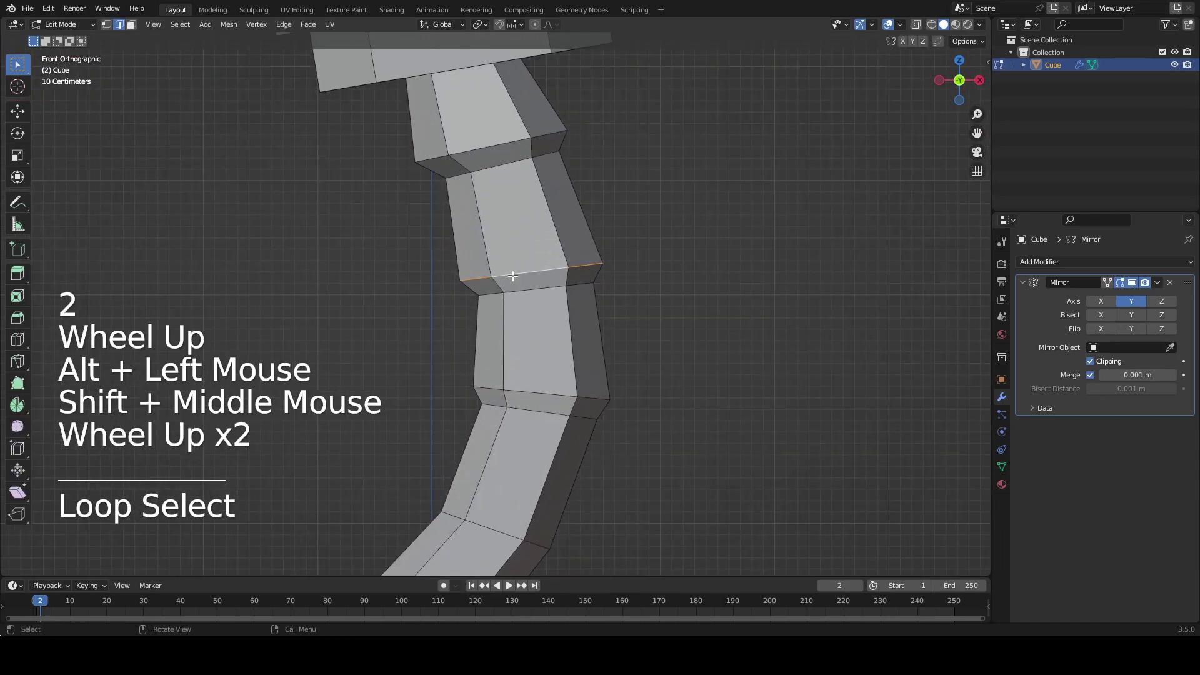
{"action": "key", "text": "g"}
{"action": "key", "text": "ctrl+z"}
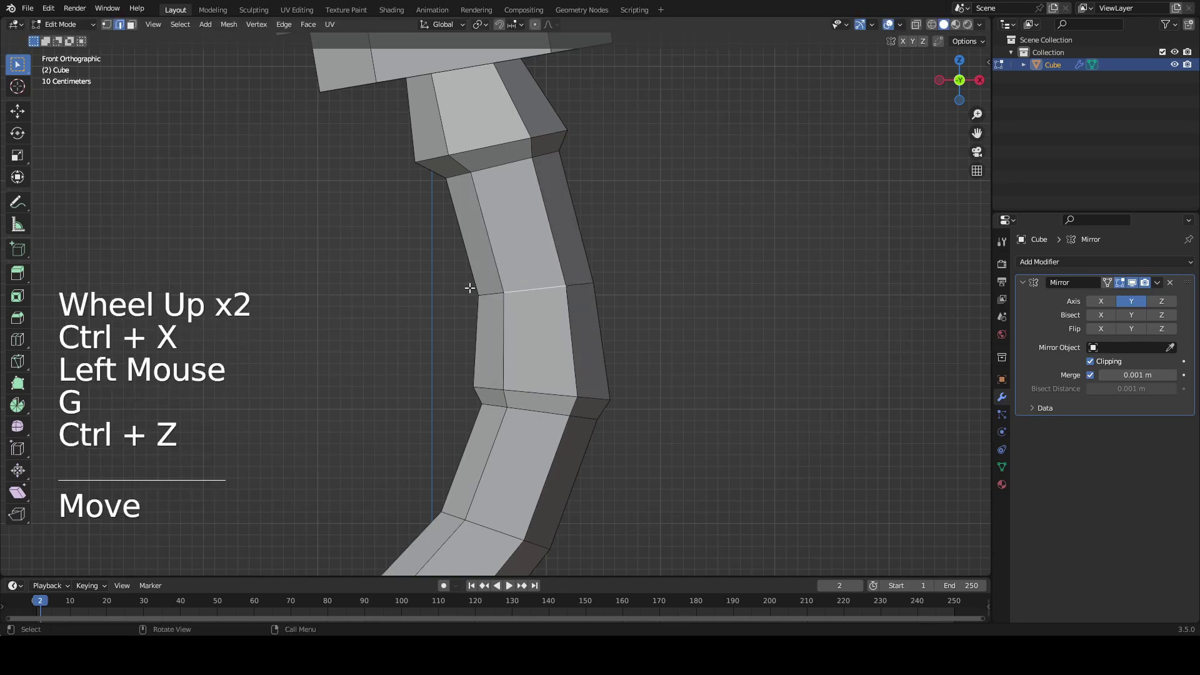
- Move the handle's middle edge loop upward and add a loop cut in the segment below it
{"action": "key", "text": "g"}
{"action": "left_click", "coordinate": [510, 247]}
{"action": "key", "text": "ctrl+r"}
{"action": "left_click", "coordinate": [603, 320]}
{"action": "key", "text": "g"}
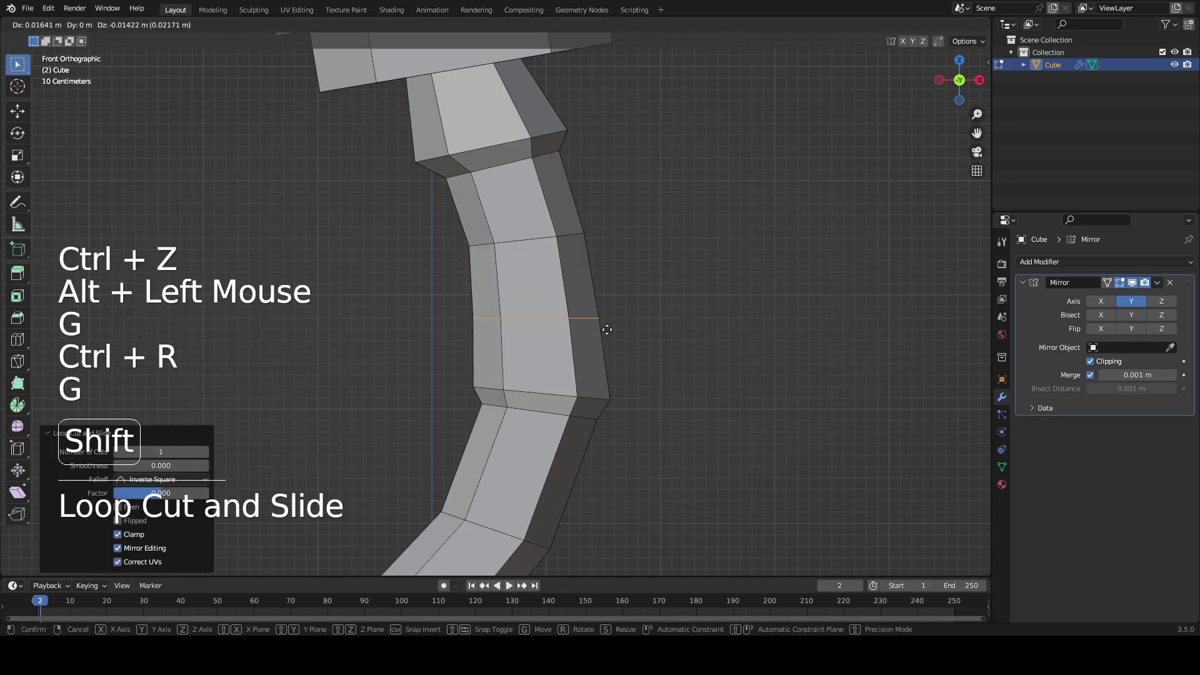
{"action": "left_click", "coordinate": [489, 225], "text": "alt"}
{"action": "left_click", "coordinate": [488, 225], "text": "alt"}
- Box-select the middle flared ring's vertices in wireframe, then rotate and move them to follow the handle's curve
{"action": "left_click", "coordinate": [388, 381]}
{"action": "key", "text": "b"}
{"action": "left_click_drag", "start_coordinate": [388, 351], "coordinate": [645, 429]}
{"action": "key", "text": "g"}
{"action": "key", "text": "r"}
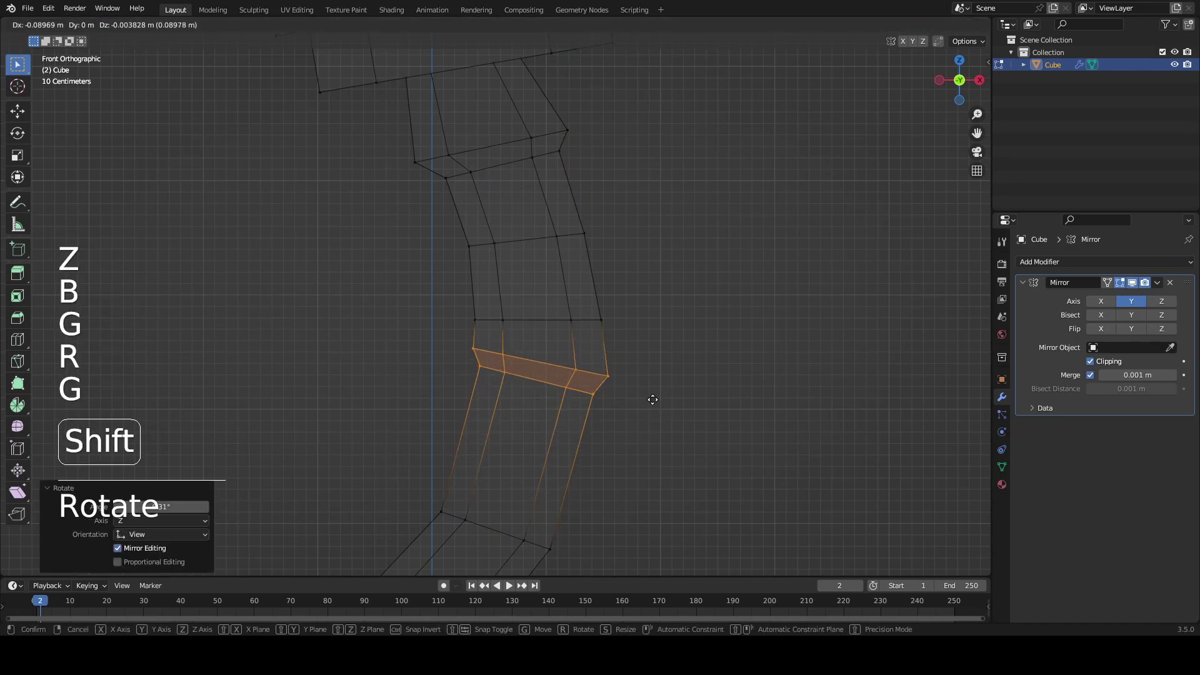
{"action": "left_click", "coordinate": [652, 412]}
- Box-select the vertices of the flared ring just below the guard and reposition them
{"action": "key", "text": "a"}
{"action": "key", "text": "a"}
{"action": "key", "text": "b"}
{"action": "left_click_drag", "start_coordinate": [388, 100], "coordinate": [550, 172]}
{"action": "key", "text": "g"}
{"action": "left_click", "coordinate": [492, 123]}
- Select the edge loop of the upper flared ring, then scale, move and rotate it to match the guard's tilt
{"action": "key", "text": "2"}
{"action": "left_click", "coordinate": [492, 133], "text": "alt"}
{"action": "key", "text": "s"}
{"action": "left_click", "coordinate": [652, 181]}
{"action": "key", "text": "g"}
{"action": "left_click", "coordinate": [704, 222]}
{"action": "key", "text": "r"}
{"action": "left_click", "coordinate": [705, 169]}
- Return to solid shading and add a loop cut next to the lowest bend of the handle
{"action": "key", "text": "Tab"}
{"action": "key", "text": "z"}
{"action": "scroll", "coordinate": [531, 348], "scroll_direction": "down", "scroll_amount": 1}
{"action": "scroll", "coordinate": [550, 281], "scroll_direction": "up", "scroll_amount": 2}
{"action": "key", "text": "Tab"}
{"action": "mouse_move", "coordinate": [531, 348]}
{"action": "middle_mouse_down", "text": "shift"}
{"action": "mouse_move", "coordinate": [550, 281]}
{"action": "mouse_move", "coordinate": [531, 262]}
{"action": "middle_mouse_up", "text": "shift"}
{"action": "key", "text": "ctrl+r"}
{"action": "left_click", "coordinate": [504, 375]}
{"action": "left_click", "coordinate": [504, 386]}
- Select an edge loop at the handle's lowest bend, then enlarge, rotate and move it into a flared ring
{"action": "key", "text": "2"}
{"action": "left_click", "coordinate": [519, 376], "text": "alt"}
{"action": "key", "text": "s"}
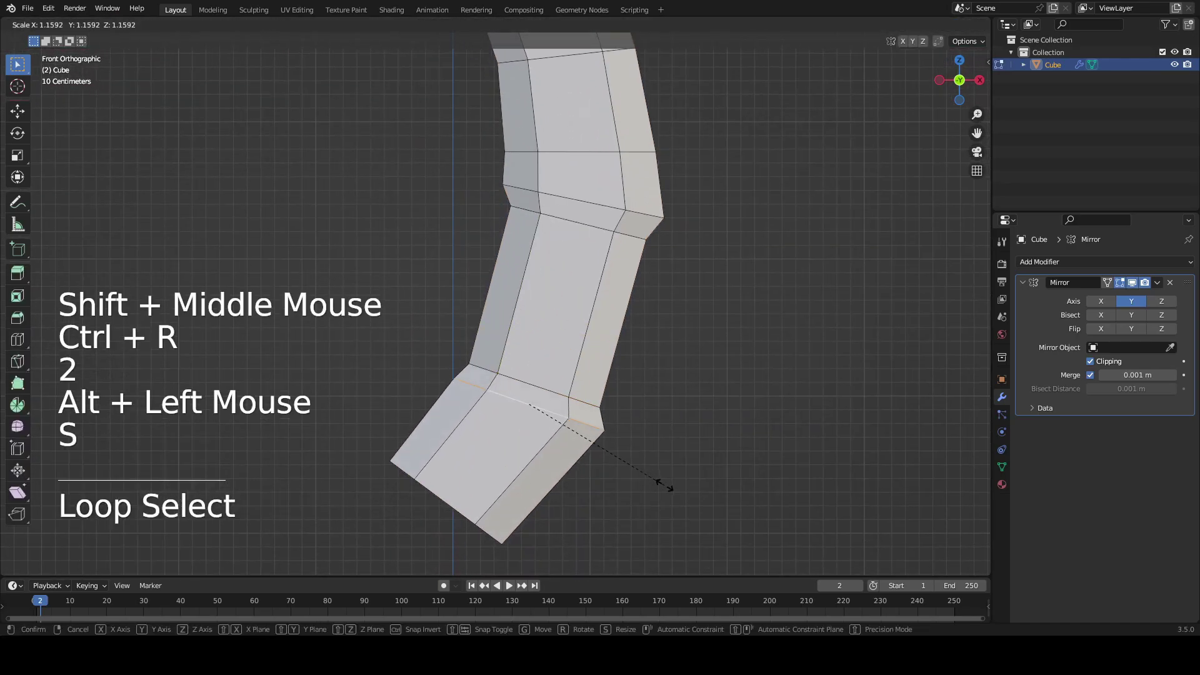
{"action": "left_click", "coordinate": [651, 499]}
{"action": "key", "text": "r"}
{"action": "left_click", "coordinate": [640, 514]}
{"action": "key", "text": "g"}
{"action": "left_click", "coordinate": [624, 501]}
- Select the edge loop just above the lowest bend's ring and reposition it
{"action": "key", "text": "2"}
{"action": "left_click", "coordinate": [525, 369], "text": "alt"}
{"action": "key", "text": "g"}
{"action": "left_click", "coordinate": [494, 369]}
{"action": "key", "text": "g"}
{"action": "left_click", "coordinate": [571, 380]}
- Leave Edit Mode and inspect the handle's flared rings in solid shading
{"action": "key", "text": "Tab"}
{"action": "scroll", "coordinate": [581, 375], "scroll_direction": "down", "scroll_amount": 2}
{"action": "middle_click_drag", "start_coordinate": [594, 373], "coordinate": [655, 348]}
{"action": "key", "text": "z"}
{"action": "scroll", "coordinate": [505, 168], "scroll_direction": "up", "scroll_amount": 1}
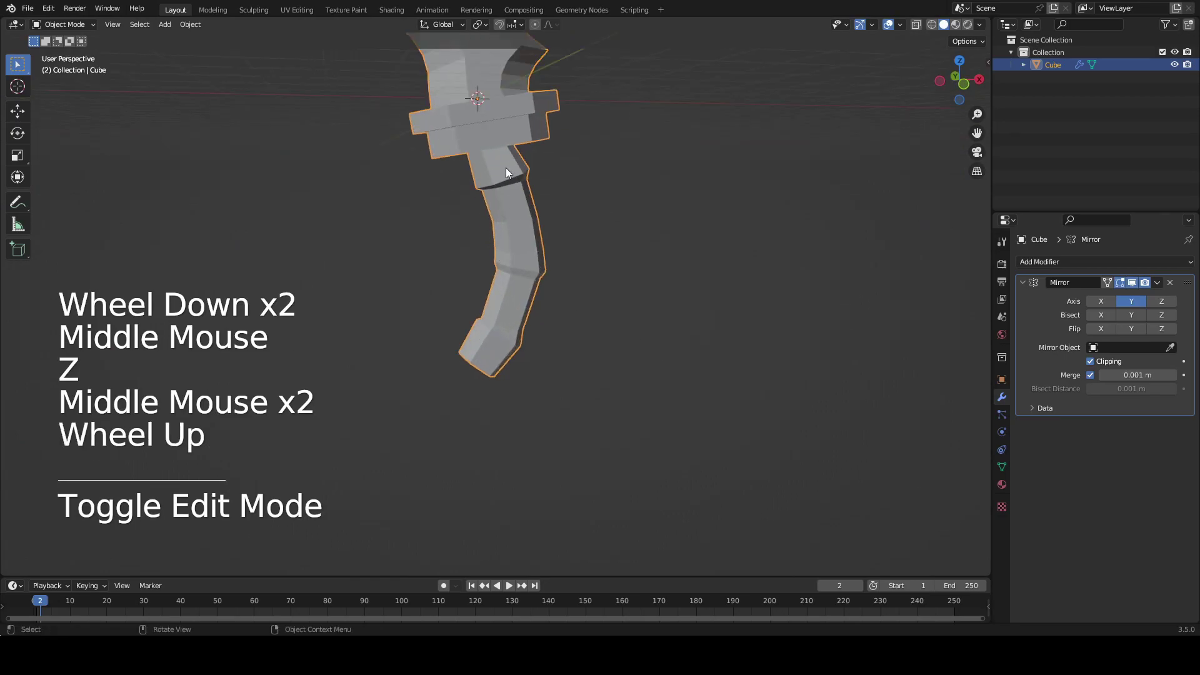
{"action": "key", "text": "KP_1"}
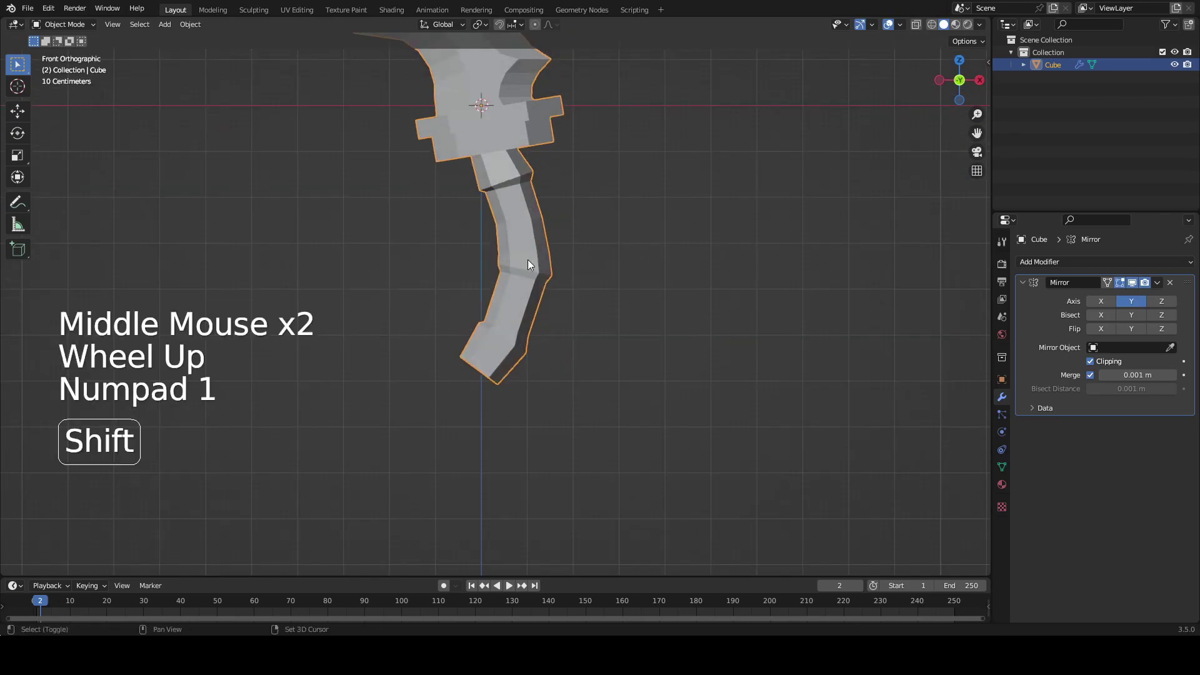
{"action": "middle_click_drag", "start_coordinate": [538, 257], "coordinate": [554, 262], "text": "shift"}
- Select the face at the handle's bottom end and snap the 3D cursor to it
{"action": "key", "text": "Tab"}
{"action": "scroll", "coordinate": [565, 356], "scroll_direction": "up", "scroll_amount": 2}
{"action": "key", "text": "2"}
{"action": "middle_click_drag", "start_coordinate": [565, 356], "coordinate": [485, 418]}
{"action": "key", "text": "3"}
{"action": "left_click", "coordinate": [658, 352]}
{"action": "scroll", "coordinate": [619, 404], "scroll_direction": "down", "scroll_amount": 1}
{"action": "key", "text": "KP_1"}
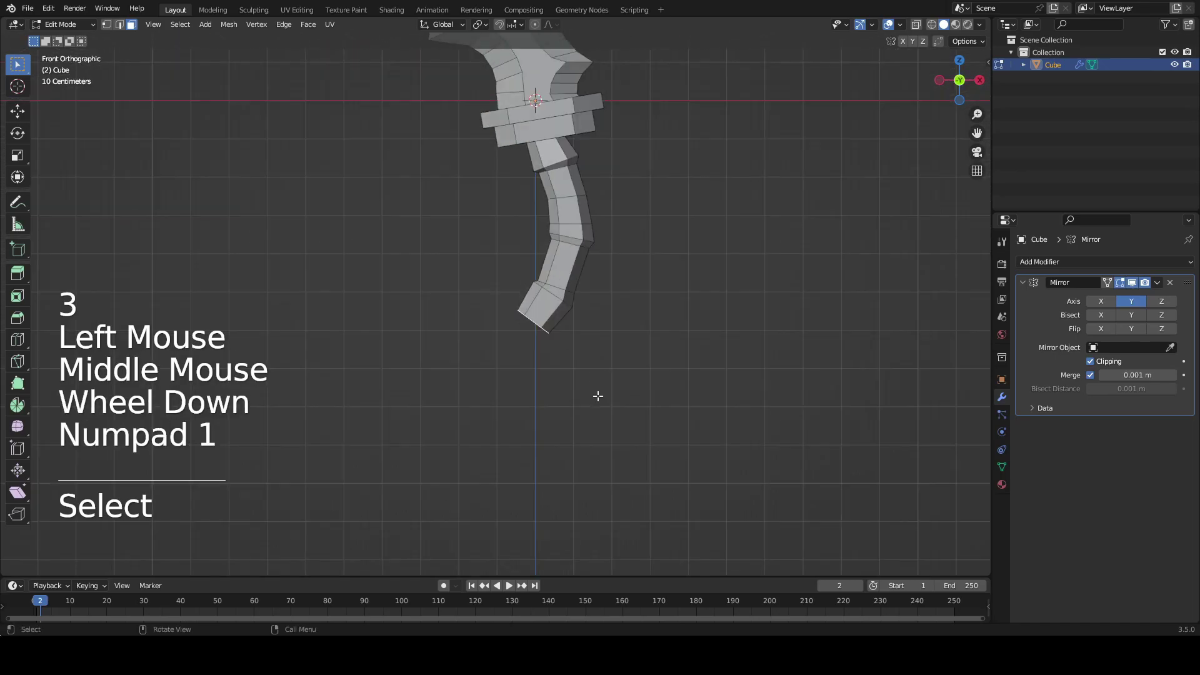
{"action": "key", "text": "shift+s"}
{"action": "left_click", "coordinate": [575, 472]}
- Add a cube at the handle's bottom end and scale it down
{"action": "middle_click_drag", "start_coordinate": [627, 381], "coordinate": [611, 362], "text": "shift"}
{"action": "key", "text": "shift+a"}
{"action": "left_click", "coordinate": [595, 361]}
{"action": "key", "text": "s"}
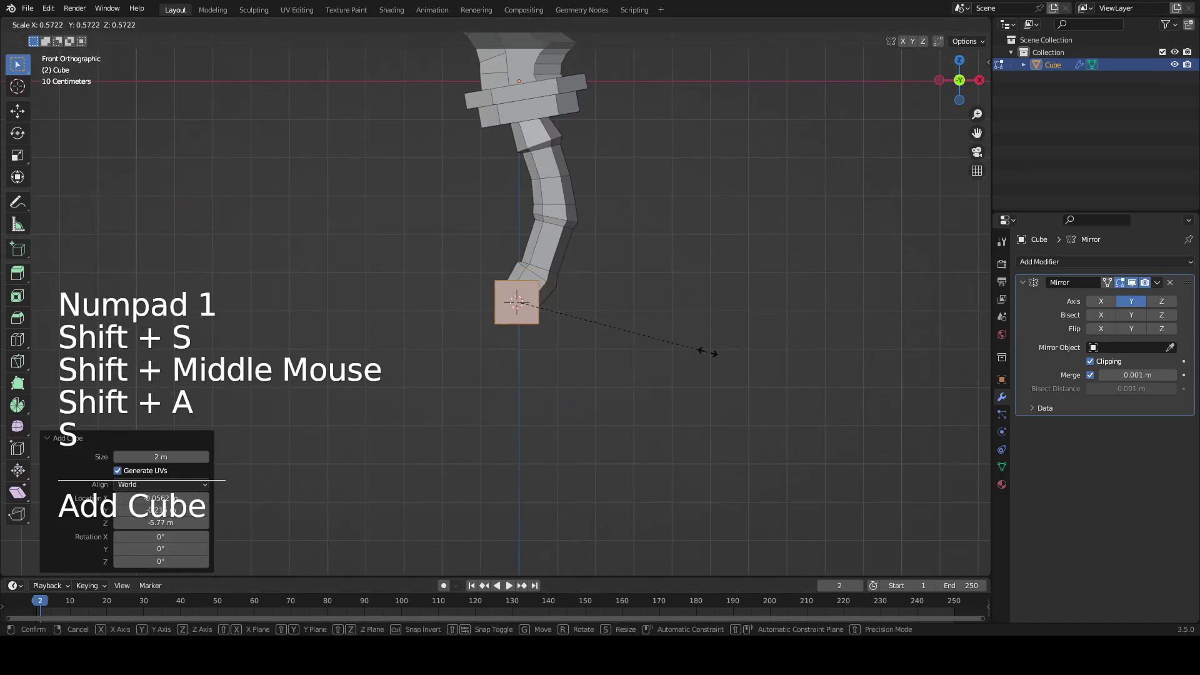
{"action": "left_click", "coordinate": [707, 380]}
- Rotate, scale and move the cube to align it with the handle's angled end as a pommel
{"action": "key", "text": "r"}
{"action": "left_click", "coordinate": [684, 494]}
{"action": "key", "text": "s"}
{"action": "left_click", "coordinate": [672, 527]}
{"action": "key", "text": "r"}
{"action": "left_click", "coordinate": [627, 565]}
{"action": "key", "text": "g"}
- Check the cube pommel against the dagger and delete it
{"action": "middle_click_drag", "start_coordinate": [617, 35], "coordinate": [721, 103]}
{"action": "scroll", "coordinate": [710, 298], "scroll_direction": "down", "scroll_amount": 3}
{"action": "key", "text": "Tab"}
{"action": "key", "text": "Tab"}
{"action": "scroll", "coordinate": [536, 206], "scroll_direction": "up", "scroll_amount": 2}
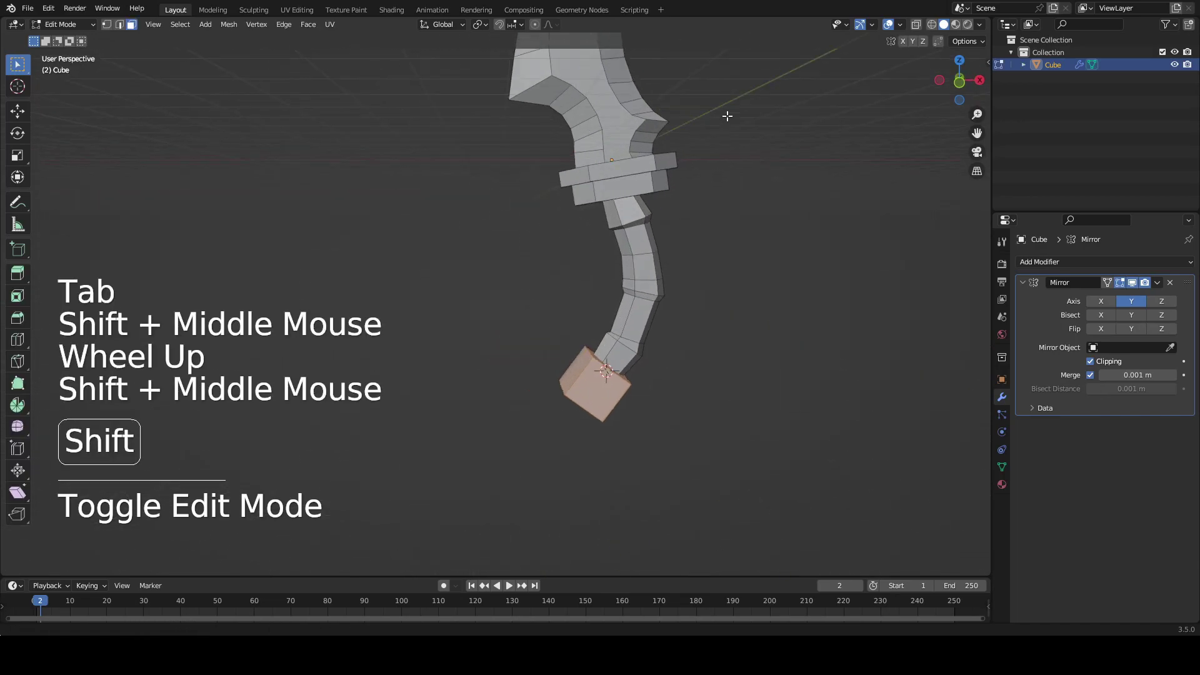
{"action": "scroll", "coordinate": [722, 103], "scroll_direction": "down", "scroll_amount": 2, "text": "shift"}
{"action": "key", "text": "x"}
{"action": "middle_click_drag", "start_coordinate": [616, 313], "coordinate": [519, 268], "text": "shift"}
{"action": "left_click", "coordinate": [624, 237]}
- Extrude the face at the handle's bottom end, and move and rotate it sideways toward the blade's cutting-edge side
{"action": "key", "text": "KP_1"}
{"action": "key", "text": "shift+a"}
{"action": "scroll", "coordinate": [563, 170], "scroll_direction": "up", "scroll_amount": 3}
{"action": "key", "text": "3"}
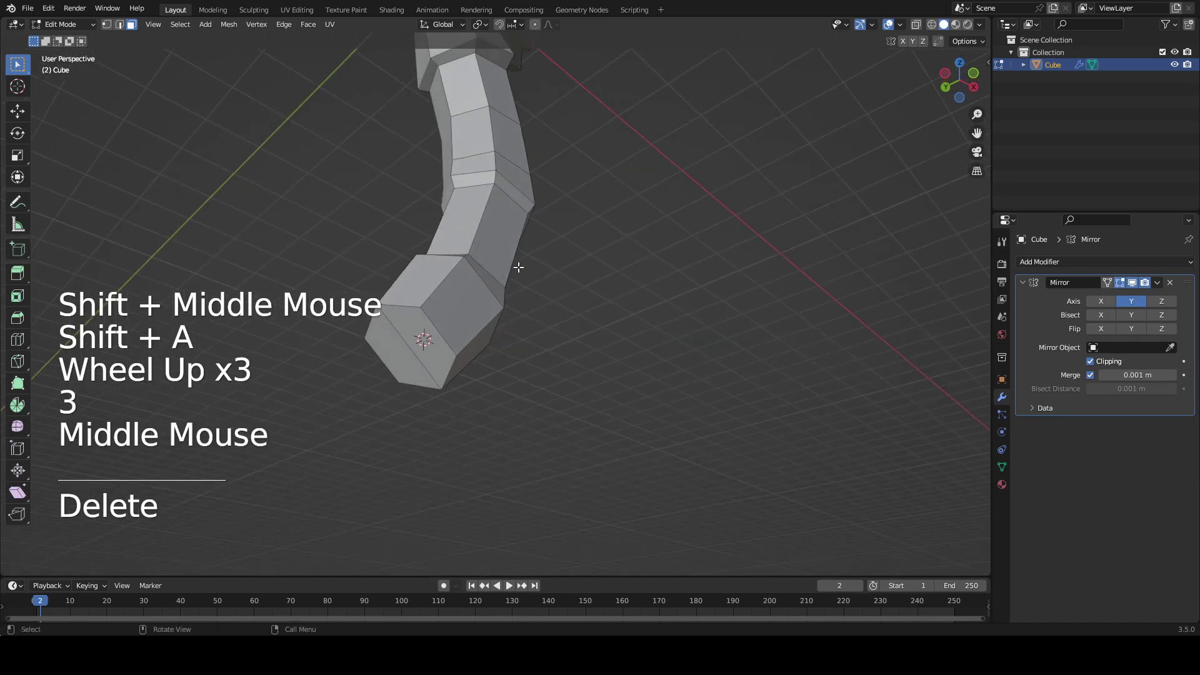
{"action": "left_click", "coordinate": [386, 357]}
{"action": "middle_click_drag", "start_coordinate": [386, 357], "coordinate": [407, 302], "text": "shift"}
{"action": "left_click", "coordinate": [408, 302], "text": "shift"}
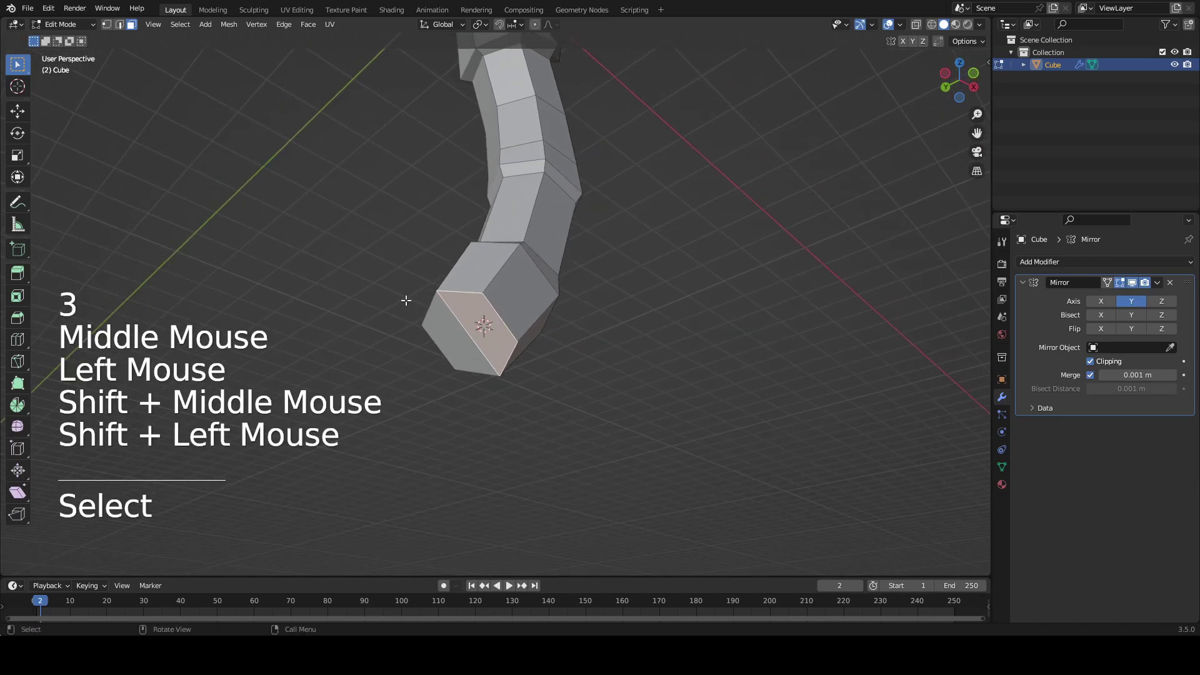
{"action": "key", "text": "KP_1"}
{"action": "key", "text": "e"}
{"action": "key", "text": "g"}
{"action": "key", "text": "r"}
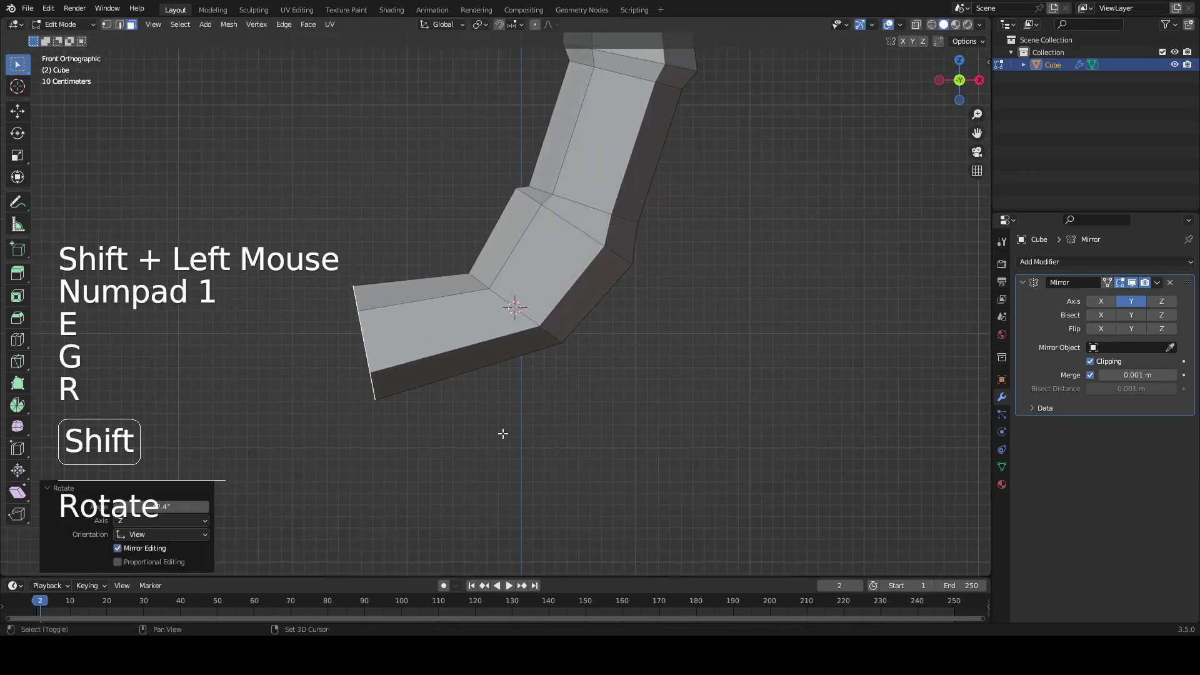
- Try to collapse the extruded end face to a point by scaling it to 0, and undo it
{"action": "middle_click_drag", "start_coordinate": [501, 434], "coordinate": [625, 413], "text": "shift"}
{"action": "middle_click_drag", "start_coordinate": [626, 413], "coordinate": [851, 402]}
{"action": "key", "text": "s"}
{"action": "left_click", "coordinate": [550, 341]}
{"action": "key", "text": "s"}
{"action": "key", "text": "0"}
{"action": "key", "text": "Return"}
{"action": "middle_click_drag", "start_coordinate": [628, 335], "coordinate": [524, 373], "text": "shift"}
{"action": "scroll", "coordinate": [683, 311], "scroll_direction": "up", "scroll_amount": 2}
{"action": "scroll", "coordinate": [664, 346], "scroll_direction": "up", "scroll_amount": 2}
{"action": "key", "text": "1"}
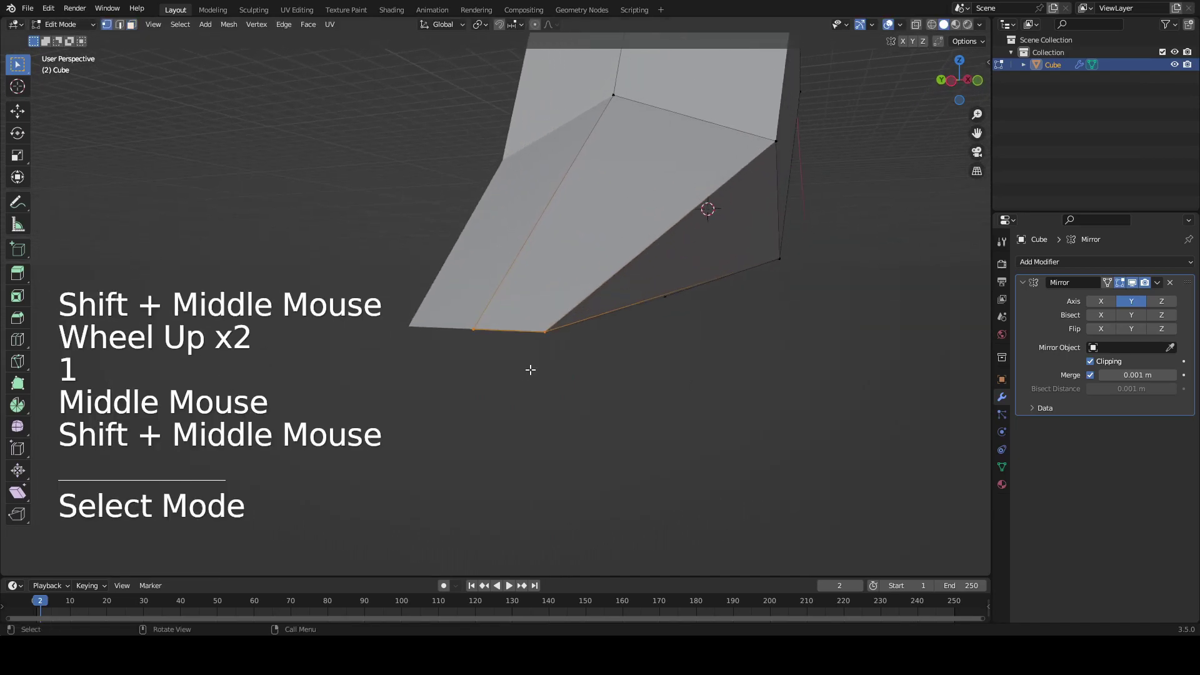
{"action": "key", "text": "ctrl+z"}
{"action": "key", "text": "ctrl+z"}
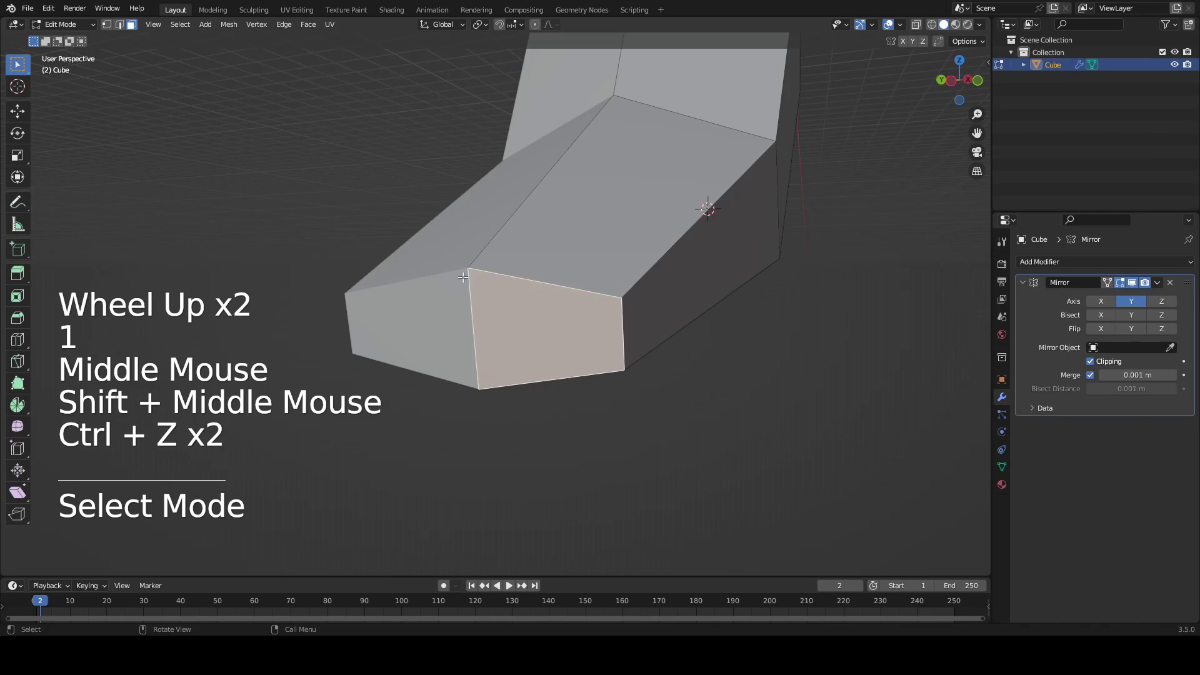
- Scale the extruded end face down to almost a point and merge its overlapping vertices by distance
{"action": "key", "text": "2"}
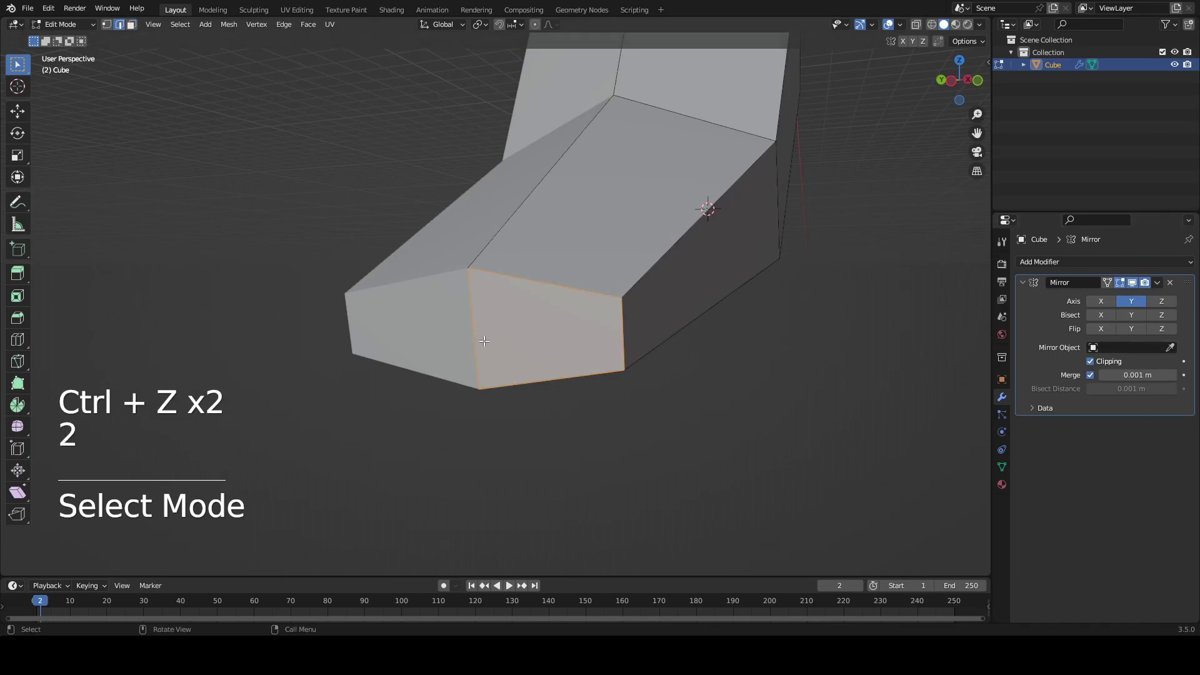
{"action": "key", "text": "s"}
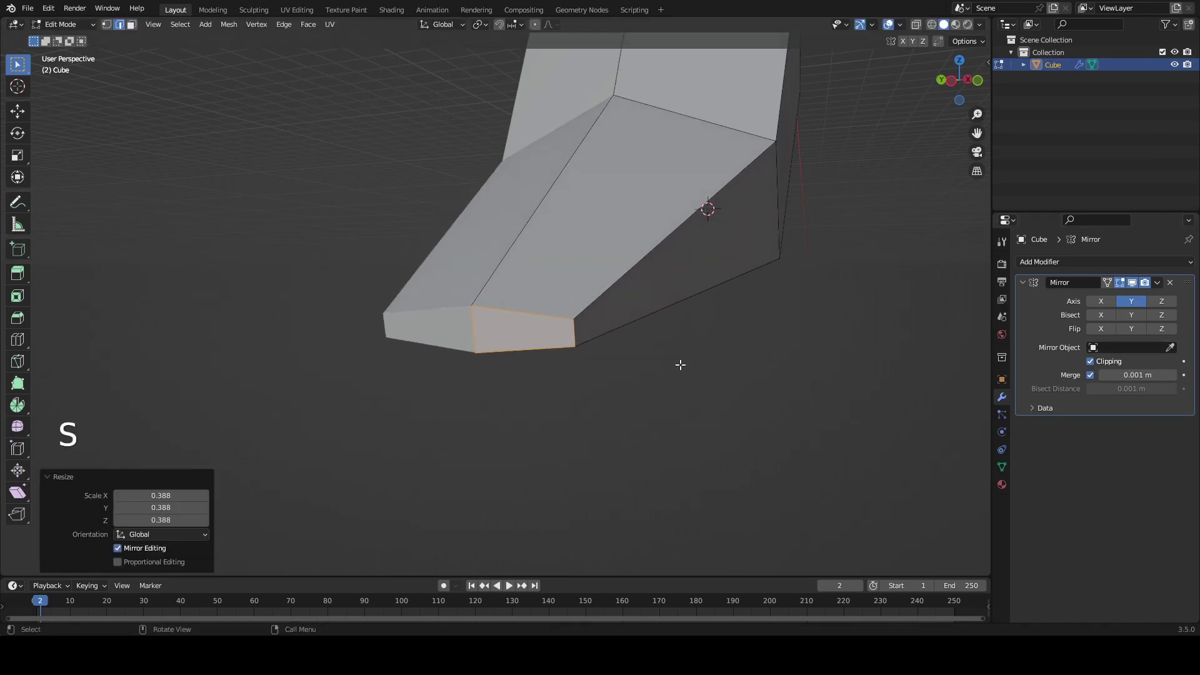
{"action": "key", "text": "s"}
{"action": "left_click", "coordinate": [675, 362]}
{"action": "key", "text": "1"}
{"action": "right_click", "coordinate": [535, 440]}
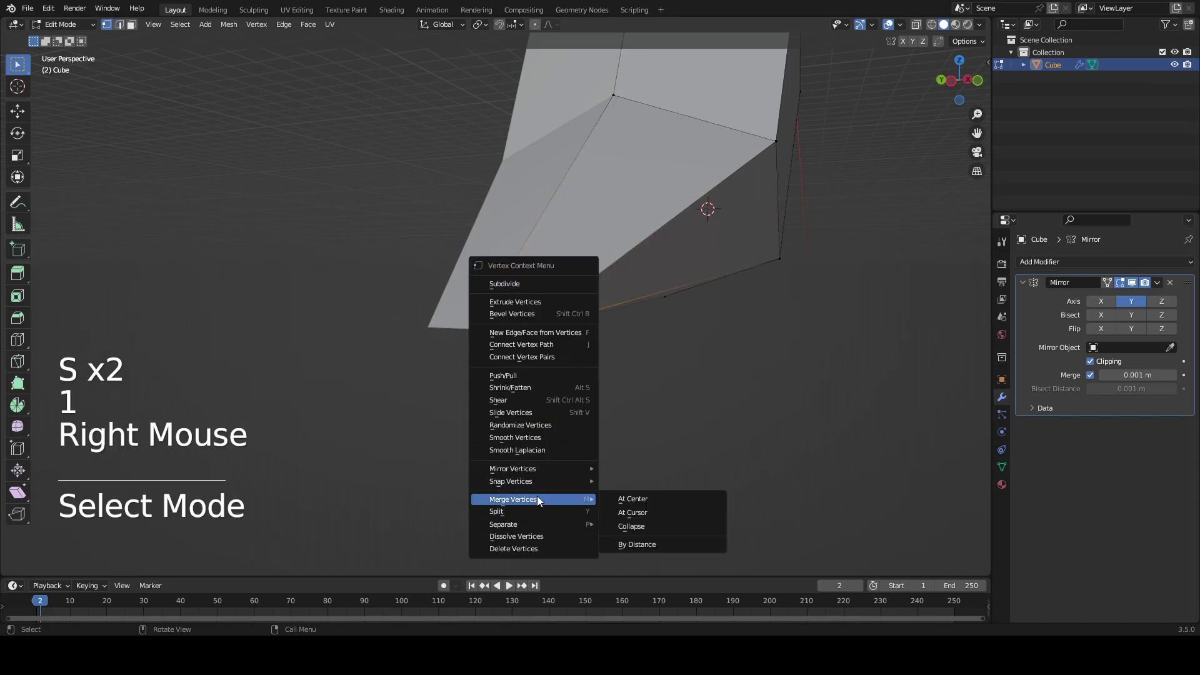
{"action": "left_click", "coordinate": [677, 546]}
- Select the two remaining vertices at the handle's tip and merge them at the last one
{"action": "middle_click_drag", "start_coordinate": [677, 547], "coordinate": [437, 294]}
{"action": "left_click", "coordinate": [398, 289], "text": "shift"}
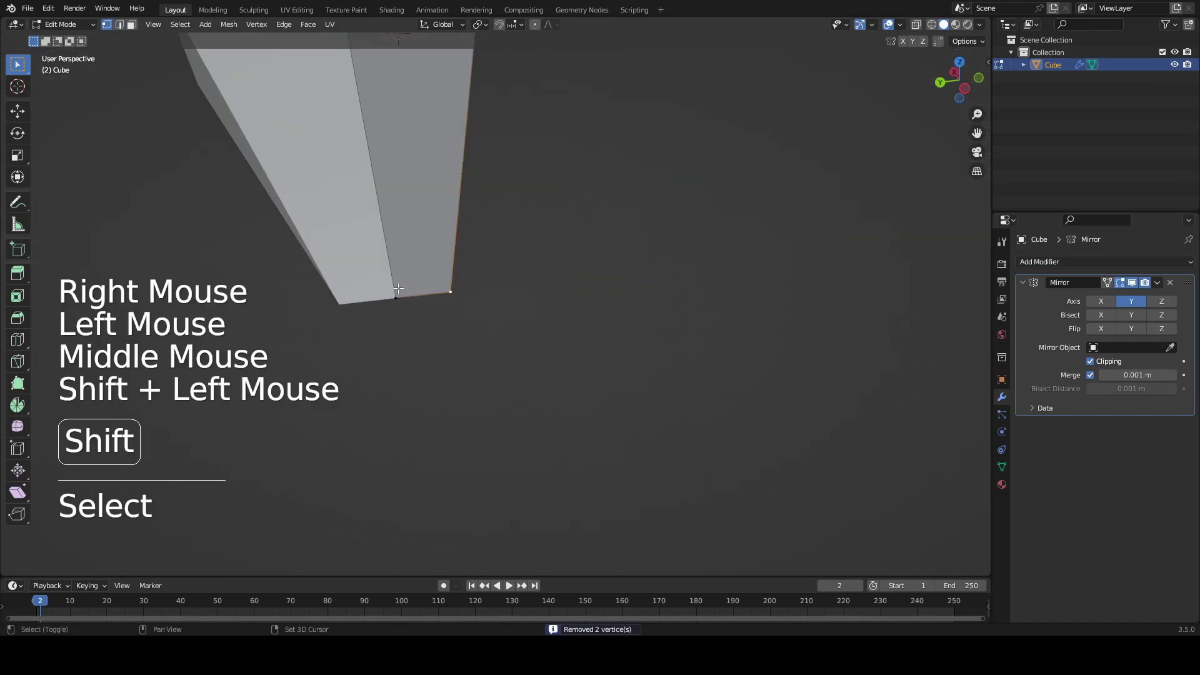
{"action": "right_click", "coordinate": [363, 347]}
{"action": "mouse_move", "coordinate": [351, 503]}
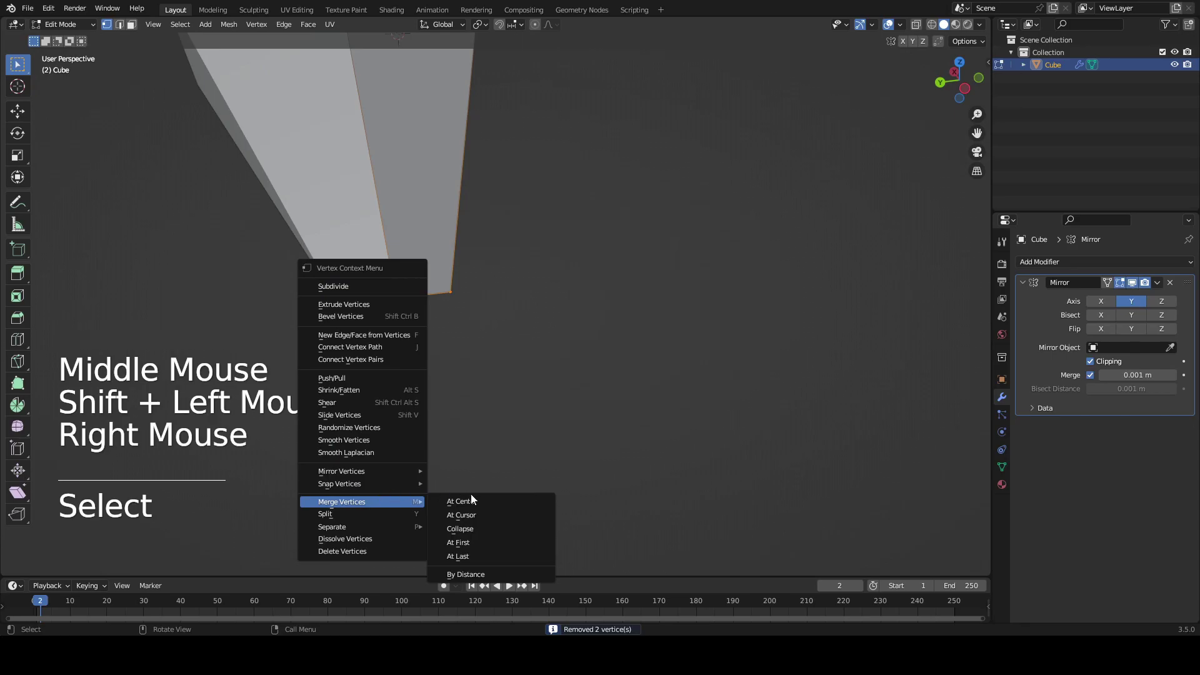
{"action": "left_click", "coordinate": [472, 556]}
- Examine the merged handle tip from several angles while switching the Mirror modifier's viewport display off and back on
{"action": "middle_click_drag", "start_coordinate": [528, 395], "coordinate": [616, 469], "text": "shift"}
{"action": "scroll", "coordinate": [442, 359], "scroll_direction": "down", "scroll_amount": 3}
{"action": "middle_click_drag", "start_coordinate": [479, 342], "coordinate": [516, 356], "text": "shift"}
{"action": "middle_click_drag", "start_coordinate": [517, 357], "coordinate": [541, 328]}
{"action": "scroll", "coordinate": [541, 328], "scroll_direction": "up", "scroll_amount": 2}
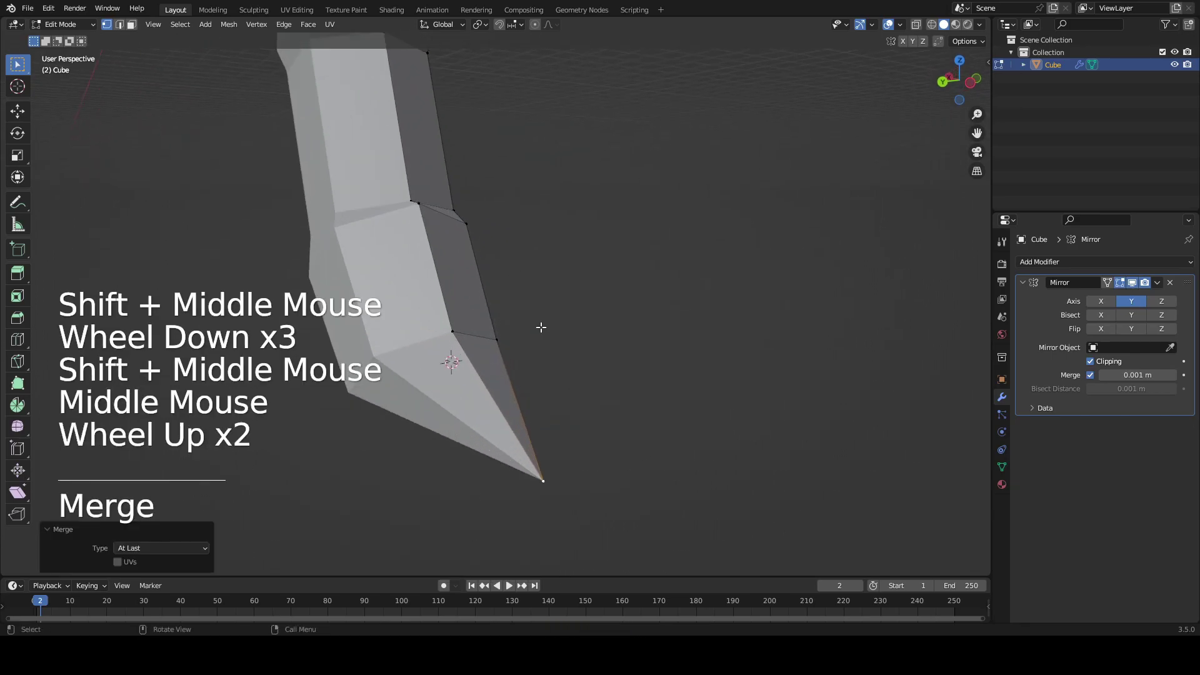
{"action": "left_click", "coordinate": [1128, 286]}
{"action": "mouse_move", "coordinate": [948, 295]}
{"action": "middle_mouse_down"}
{"action": "mouse_move", "coordinate": [753, 357]}
{"action": "mouse_move", "coordinate": [666, 287]}
{"action": "mouse_move", "coordinate": [528, 330]}
{"action": "mouse_move", "coordinate": [630, 362]}
{"action": "mouse_move", "coordinate": [607, 357]}
{"action": "middle_mouse_up"}
{"action": "scroll", "coordinate": [528, 329], "scroll_direction": "down", "scroll_amount": 2}
{"action": "left_click", "coordinate": [1132, 282]}
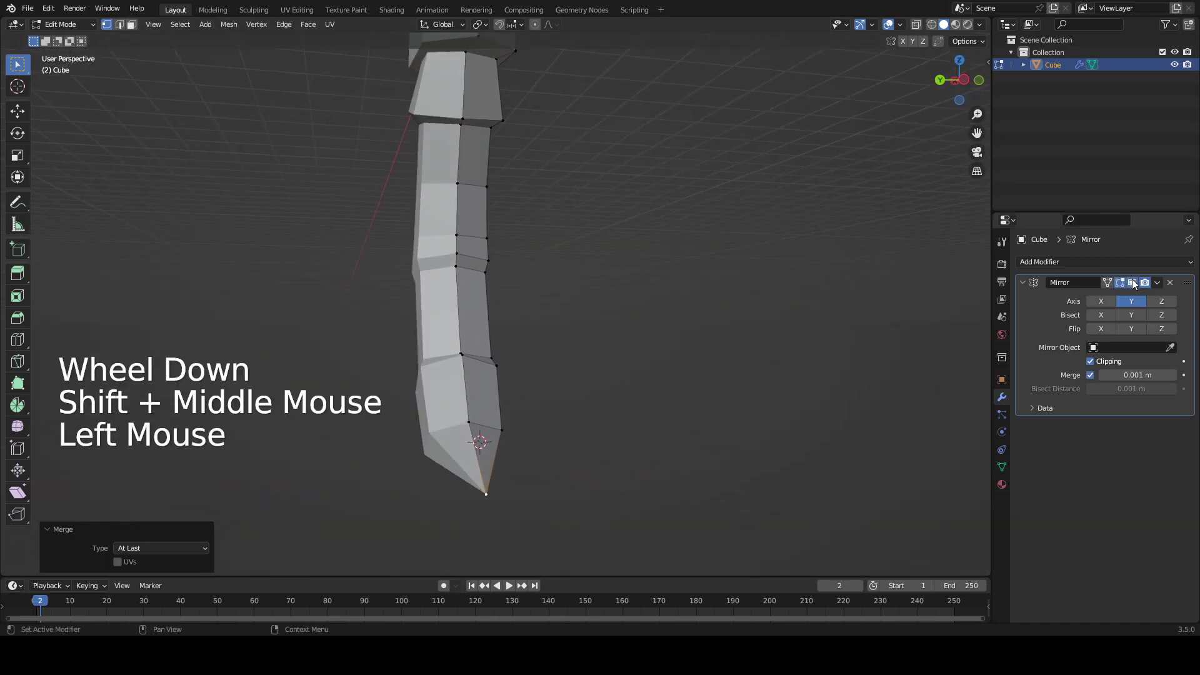
- In front view, move the handle's tip vertex to extend the hook sideways
{"action": "middle_click_drag", "start_coordinate": [713, 256], "coordinate": [613, 295]}
{"action": "key", "text": "KP_1"}
{"action": "key", "text": "g"}
{"action": "left_click", "coordinate": [549, 293]}
- Rotate the edge loop at the base of the hook's point and move it outward
{"action": "key", "text": "2"}
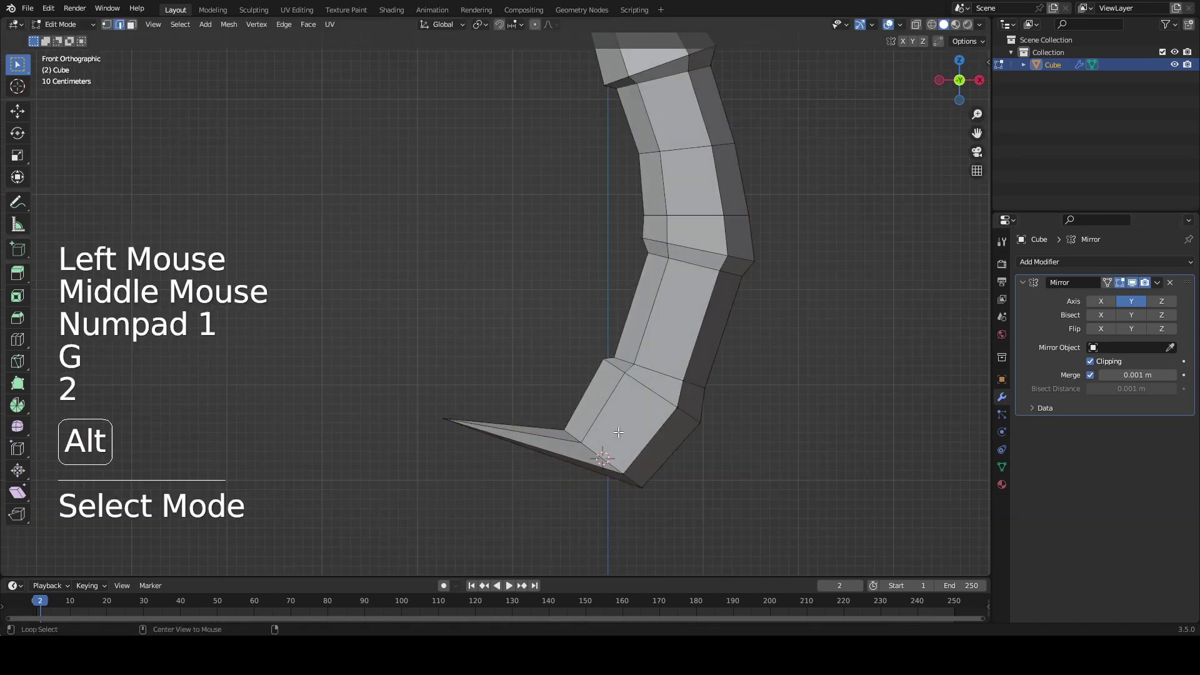
{"action": "left_click", "coordinate": [589, 444], "text": "alt"}
{"action": "middle_click_drag", "start_coordinate": [589, 444], "coordinate": [548, 365], "text": "shift"}
{"action": "key", "text": "r"}
{"action": "left_click", "coordinate": [616, 442]}
{"action": "key", "text": "g"}
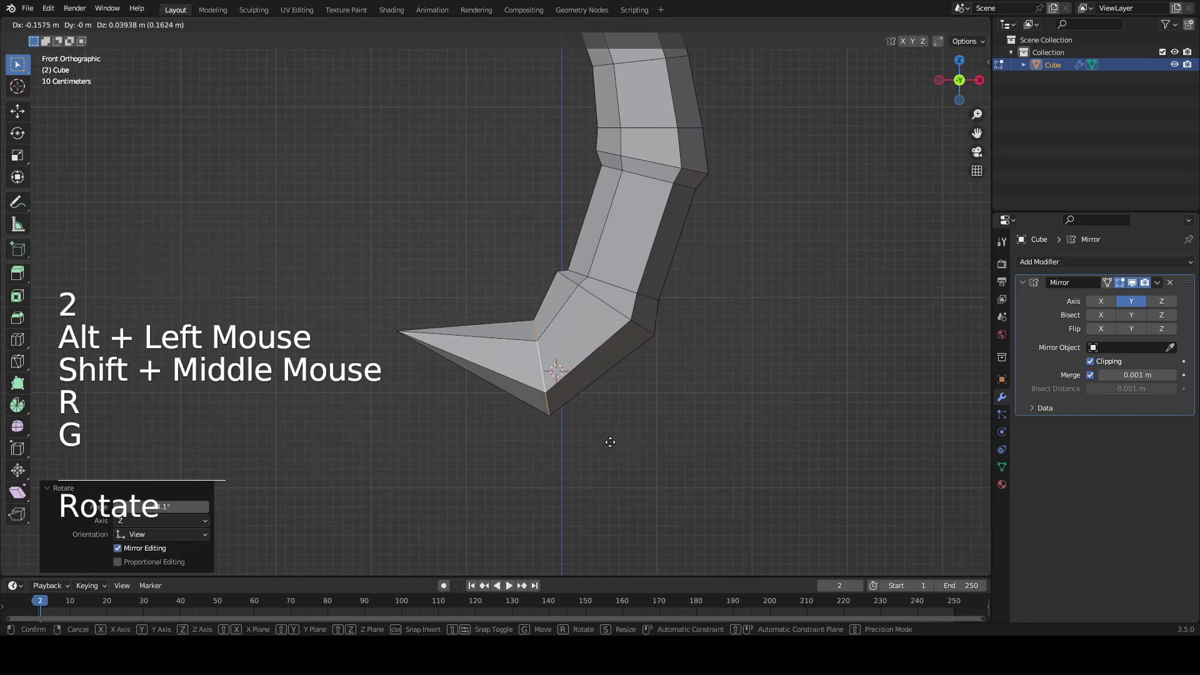
{"action": "left_click", "coordinate": [603, 431]}
- Move the hook's tip vertex upward so the point curls toward the blade
{"action": "key", "text": "1"}
{"action": "left_click", "coordinate": [399, 332]}
{"action": "key", "text": "g"}
{"action": "left_click", "coordinate": [427, 270]}
- Reselect the edge loop behind the hook's point, rotate it to follow the curl and move it up and outward
{"action": "key", "text": "2"}
{"action": "left_click", "coordinate": [549, 351], "text": "alt"}
{"action": "key", "text": "r"}
{"action": "left_click", "coordinate": [632, 473]}
{"action": "key", "text": "g"}
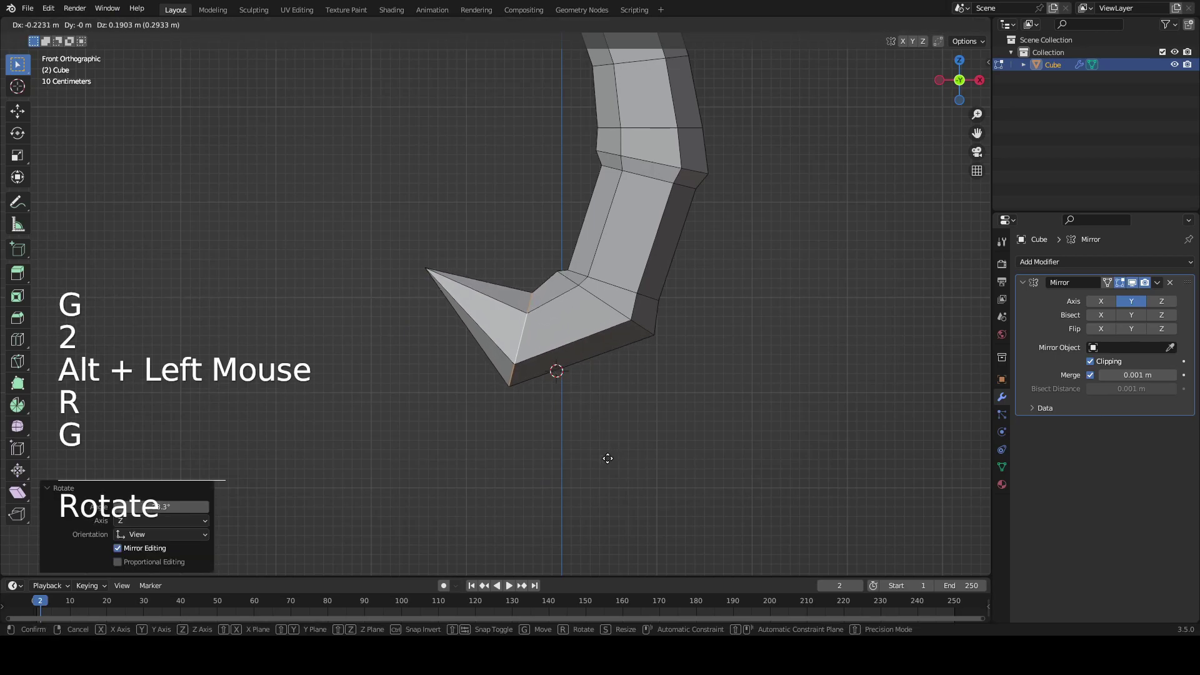
{"action": "left_click", "coordinate": [612, 471]}
- Rotate the hook's edge loop further, shift it closer to the tip, and check the whole dagger in Object Mode
{"action": "middle_click_drag", "start_coordinate": [630, 365], "coordinate": [619, 368], "text": "shift"}
{"action": "key", "text": "r"}
{"action": "left_click", "coordinate": [695, 349]}
{"action": "key", "text": "r"}
{"action": "left_click", "coordinate": [693, 321]}
{"action": "key", "text": "g"}
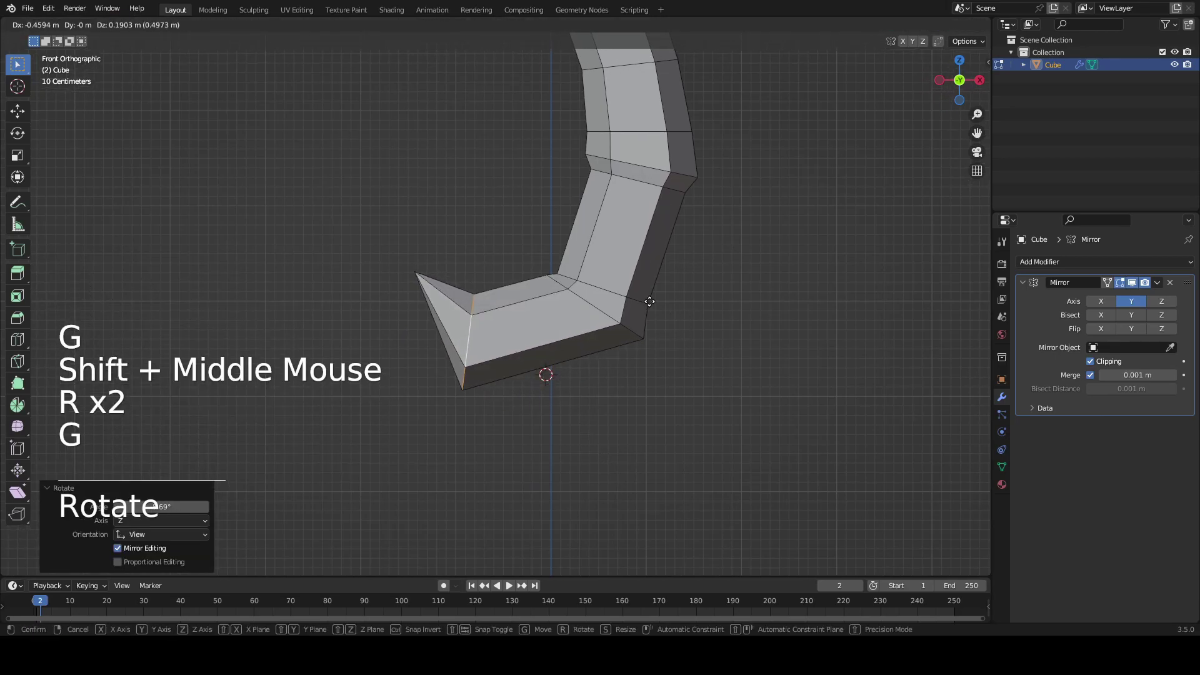
{"action": "left_click", "coordinate": [650, 302]}
{"action": "middle_click_drag", "start_coordinate": [667, 300], "coordinate": [572, 437], "text": "shift"}
{"action": "key", "text": "Tab"}
{"action": "scroll", "coordinate": [573, 437], "scroll_direction": "down", "scroll_amount": 1}
{"action": "scroll", "coordinate": [573, 384], "scroll_direction": "down", "scroll_amount": 1}
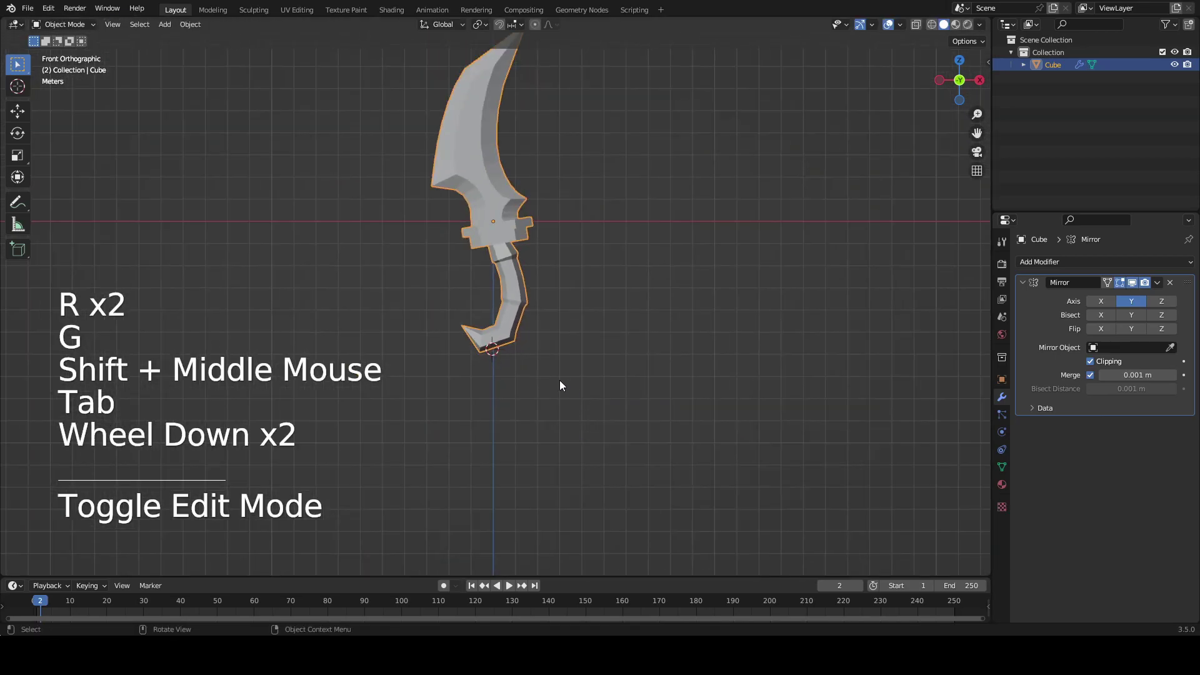
- In wireframe, box-select the vertices of the hook at the handle's end and move them to adjust the curve
{"action": "key", "text": "Tab"}
{"action": "scroll", "coordinate": [560, 380], "scroll_direction": "up", "scroll_amount": 2}
{"action": "key", "text": "1"}
{"action": "key", "text": "z"}
{"action": "key", "text": "a"}
{"action": "key", "text": "a"}
{"action": "key", "text": "b"}
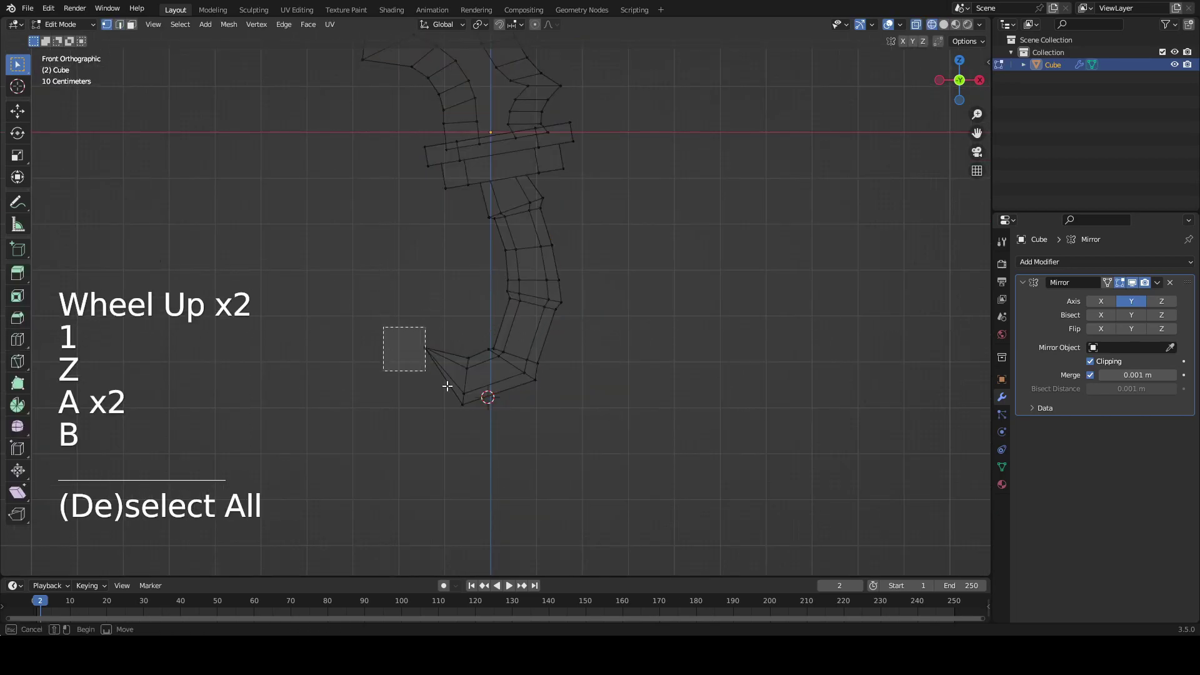
{"action": "left_click_drag", "start_coordinate": [413, 416], "coordinate": [566, 328]}
{"action": "key", "text": "b"}
{"action": "left_click_drag", "start_coordinate": [462, 305], "coordinate": [466, 310]}
{"action": "key", "text": "g"}
{"action": "left_click", "coordinate": [494, 292]}
- Box-select the vertices of the lower handle together with the hook and move them slightly
{"action": "key", "text": "b"}
{"action": "left_click_drag", "start_coordinate": [406, 258], "coordinate": [605, 398]}
{"action": "middle_click_drag", "start_coordinate": [595, 371], "coordinate": [608, 430], "text": "shift"}
{"action": "key", "text": "g"}
{"action": "left_click", "coordinate": [608, 417]}
- Box-select the handle's lower bend, reposition its vertices, and return to Object Mode with solid shading
{"action": "key", "text": "b"}
{"action": "left_click_drag", "start_coordinate": [467, 287], "coordinate": [657, 424]}
{"action": "key", "text": "g"}
{"action": "left_click", "coordinate": [576, 344]}
{"action": "key", "text": "Tab"}
{"action": "key", "text": "z"}
- Examine the complete dagger's silhouette from several angles, including the blade, guard and hooked handle
{"action": "mouse_move", "coordinate": [576, 344]}
{"action": "middle_mouse_down", "text": "shift"}
{"action": "mouse_move", "coordinate": [603, 437]}
{"action": "mouse_move", "coordinate": [279, 407]}
{"action": "mouse_move", "coordinate": [502, 416]}
{"action": "mouse_move", "coordinate": [680, 391]}
{"action": "mouse_move", "coordinate": [736, 414]}
{"action": "mouse_move", "coordinate": [494, 377]}
{"action": "middle_mouse_up", "text": "shift"}
{"action": "scroll", "coordinate": [602, 437], "scroll_direction": "down", "scroll_amount": 3}
{"action": "scroll", "coordinate": [736, 415], "scroll_direction": "up", "scroll_amount": 2}
{"action": "scroll", "coordinate": [681, 401], "scroll_direction": "up", "scroll_amount": 1}
{"action": "left_click", "coordinate": [681, 400]}
{"action": "scroll", "coordinate": [682, 400], "scroll_direction": "down", "scroll_amount": 1}
{"action": "scroll", "coordinate": [493, 378], "scroll_direction": "up", "scroll_amount": 2}
{"action": "left_click", "coordinate": [477, 231]}
{"action": "middle_click_drag", "start_coordinate": [478, 231], "coordinate": [547, 221], "text": "shift"}
{"action": "scroll", "coordinate": [549, 263], "scroll_direction": "up", "scroll_amount": 2}
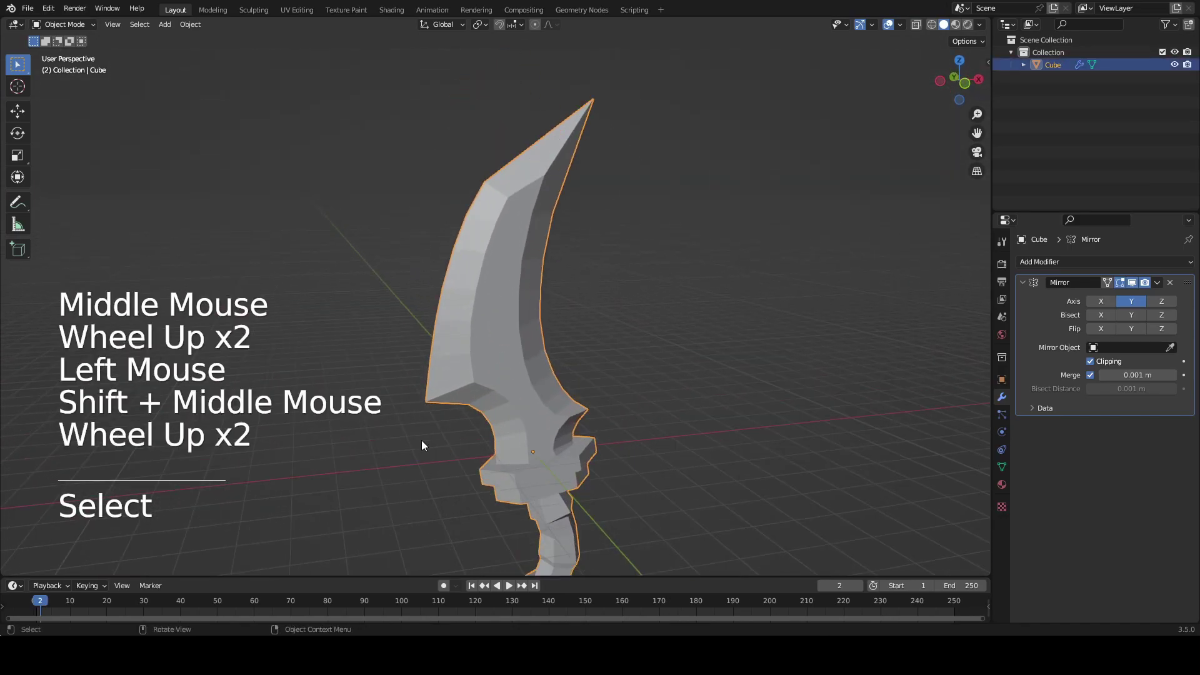
{"action": "middle_click_drag", "start_coordinate": [394, 415], "coordinate": [631, 247], "text": "shift"}
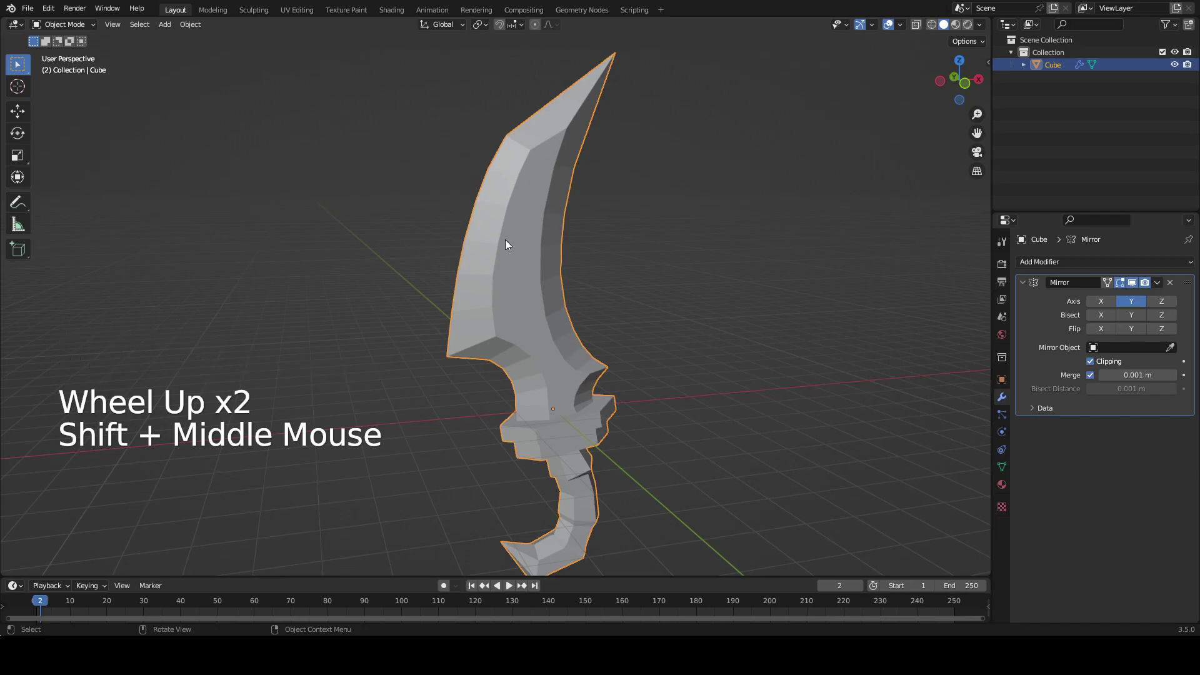
- Inspect the blade's bevels, curved back and cutting edge up close from different angles
{"action": "mouse_move", "coordinate": [585, 165]}
{"action": "middle_mouse_down"}
{"action": "mouse_move", "coordinate": [561, 167]}
{"action": "mouse_move", "coordinate": [546, 199]}
{"action": "mouse_move", "coordinate": [606, 197]}
{"action": "mouse_move", "coordinate": [613, 168]}
{"action": "mouse_move", "coordinate": [587, 160]}
{"action": "middle_mouse_up"}
{"action": "middle_click_drag", "start_coordinate": [556, 384], "coordinate": [537, 272], "text": "shift"}
{"action": "scroll", "coordinate": [545, 230], "scroll_direction": "up", "scroll_amount": 2}
{"action": "middle_click_drag", "start_coordinate": [519, 181], "coordinate": [482, 323], "text": "shift"}
{"action": "middle_click_drag", "start_coordinate": [462, 206], "coordinate": [441, 389], "text": "shift"}
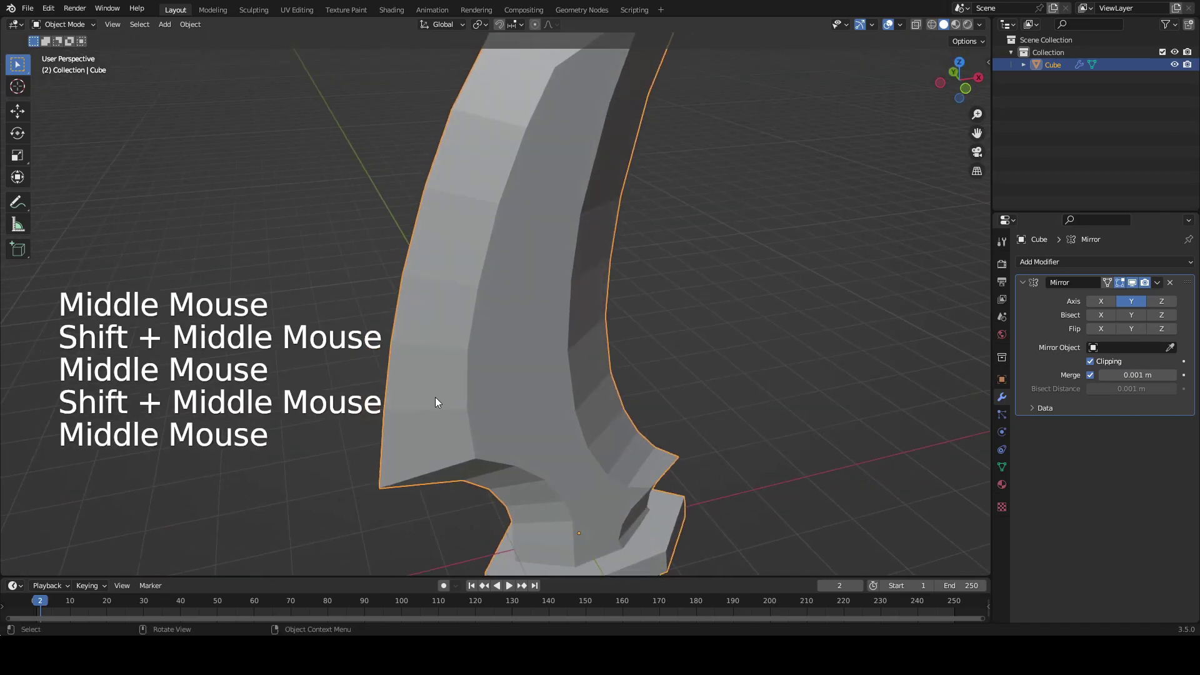
{"action": "middle_click_drag", "start_coordinate": [455, 253], "coordinate": [470, 237], "text": "shift"}
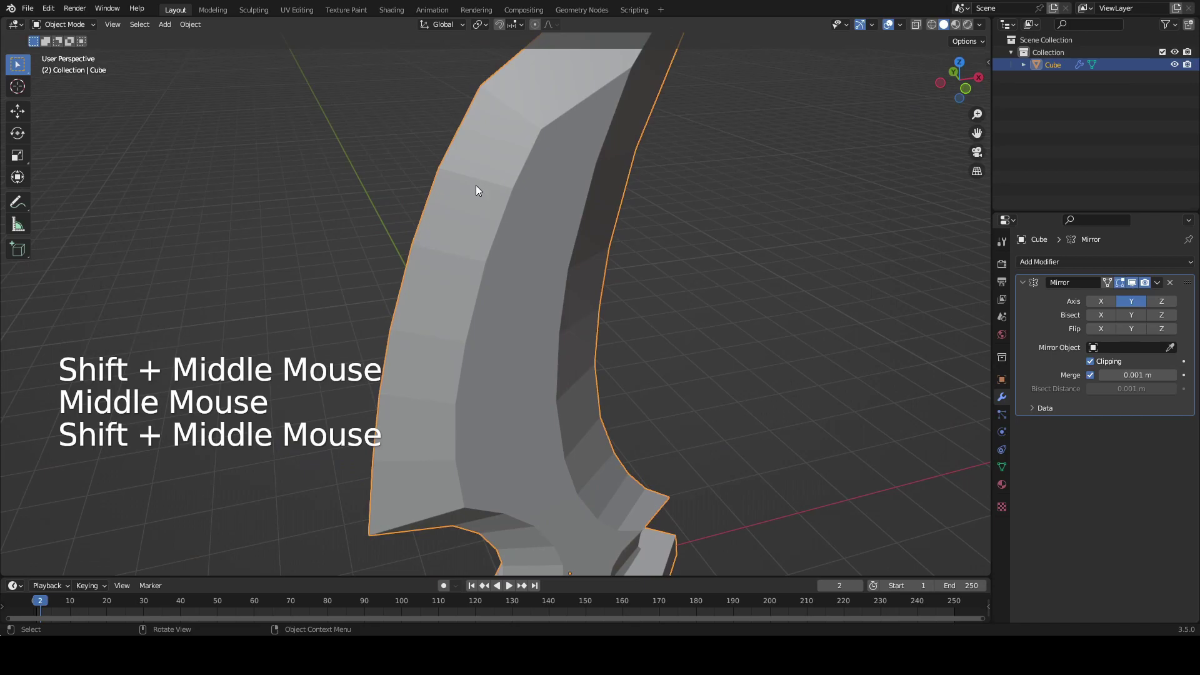
{"action": "scroll", "coordinate": [546, 219], "scroll_direction": "down", "scroll_amount": 2}
{"action": "middle_click_drag", "start_coordinate": [547, 219], "coordinate": [579, 241]}
{"action": "scroll", "coordinate": [579, 241], "scroll_direction": "up", "scroll_amount": 2}
{"action": "middle_click_drag", "start_coordinate": [453, 231], "coordinate": [496, 237]}
{"action": "scroll", "coordinate": [435, 211], "scroll_direction": "up", "scroll_amount": 2}
{"action": "middle_click_drag", "start_coordinate": [436, 215], "coordinate": [514, 187], "text": "shift"}
{"action": "scroll", "coordinate": [490, 219], "scroll_direction": "down", "scroll_amount": 1}
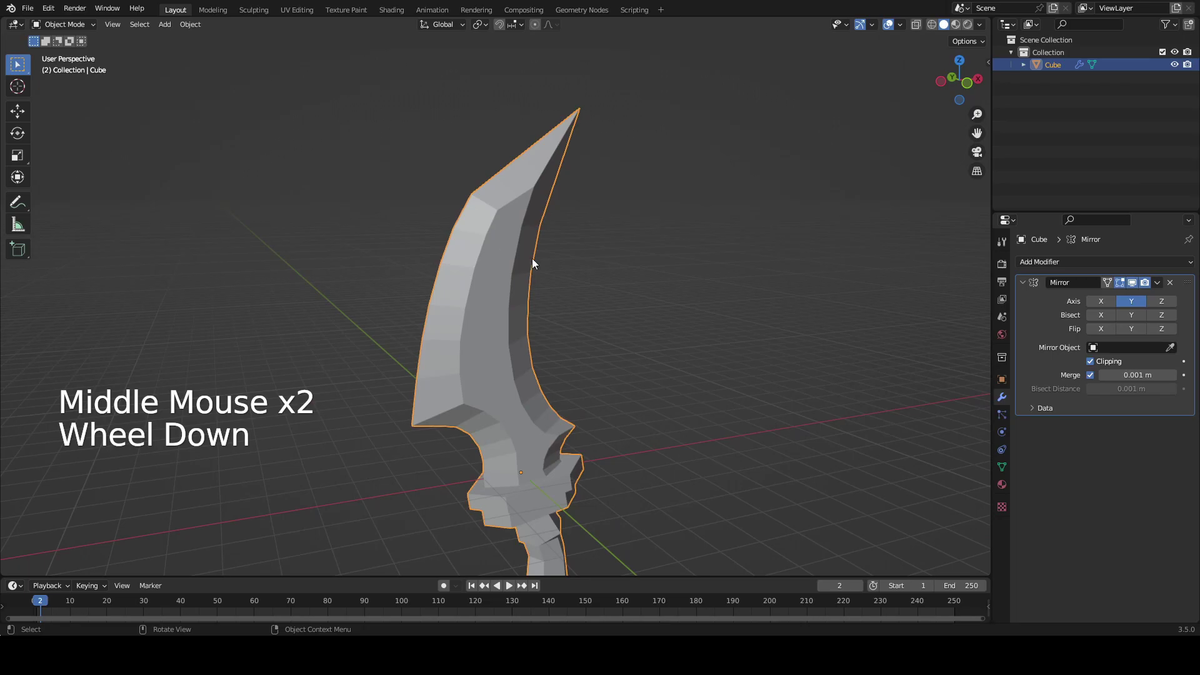
{"action": "scroll", "coordinate": [635, 336], "scroll_direction": "down", "scroll_amount": 1}
{"action": "middle_click_drag", "start_coordinate": [549, 297], "coordinate": [498, 267]}
{"action": "scroll", "coordinate": [498, 267], "scroll_direction": "up", "scroll_amount": 1}
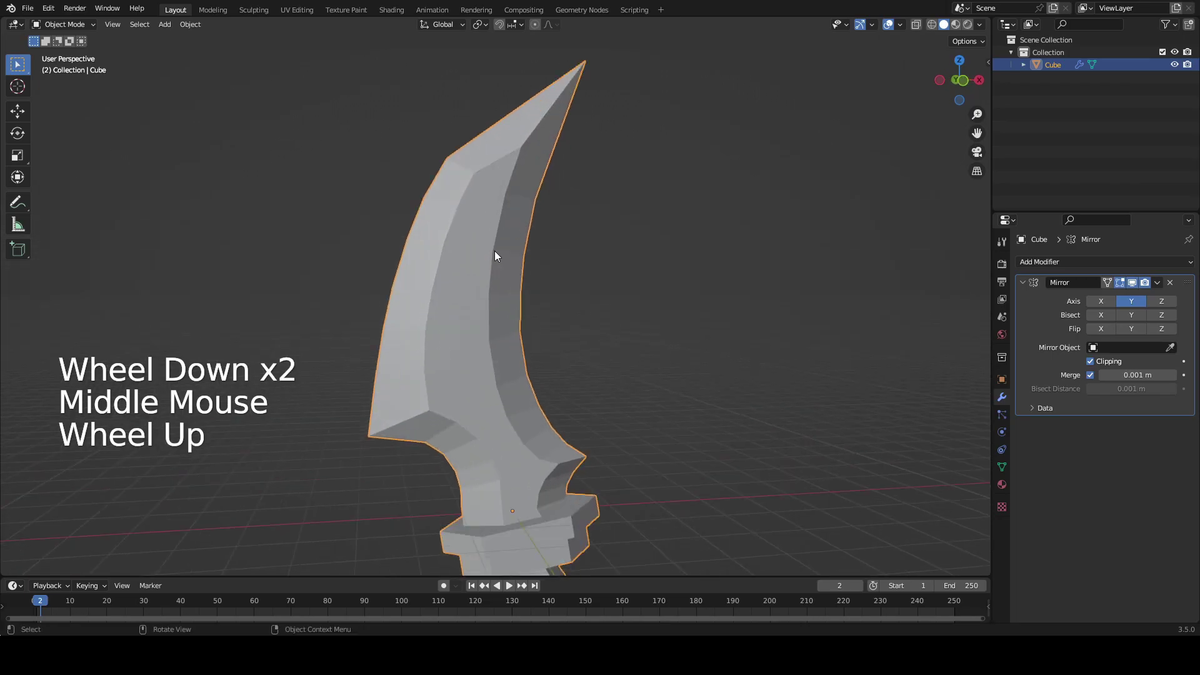
- In Edit Mode, select the blade's outline and bevel edge loops and review them from several angles
{"action": "key", "text": "Tab"}
{"action": "key", "text": "2"}
{"action": "left_click", "coordinate": [456, 151]}
{"action": "left_click", "coordinate": [422, 334], "text": "shift"}
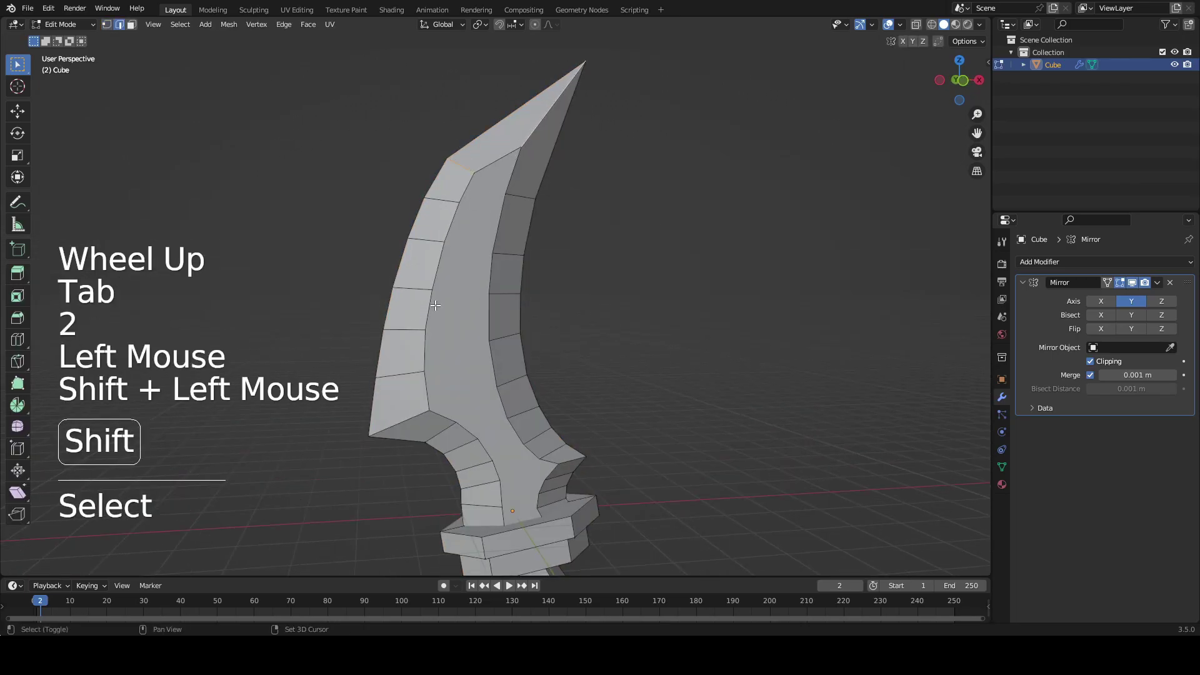
{"action": "key", "text": "ctrl+z"}
{"action": "left_click", "coordinate": [571, 469], "text": "shift"}
{"action": "left_click", "coordinate": [544, 375], "text": "alt+shift"}
{"action": "scroll", "coordinate": [544, 375], "scroll_direction": "down", "scroll_amount": 1}
{"action": "middle_click_drag", "start_coordinate": [544, 375], "coordinate": [572, 336]}
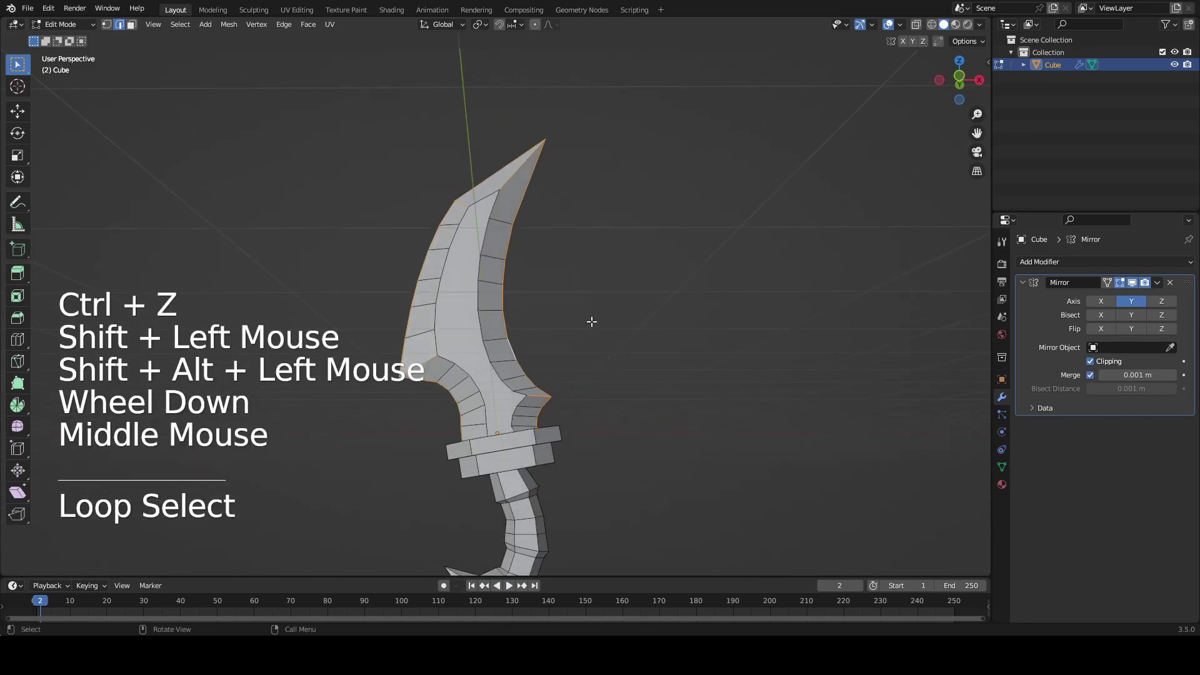
{"action": "scroll", "coordinate": [435, 414], "scroll_direction": "up", "scroll_amount": 1}
{"action": "left_click", "coordinate": [456, 332], "text": "alt+shift"}
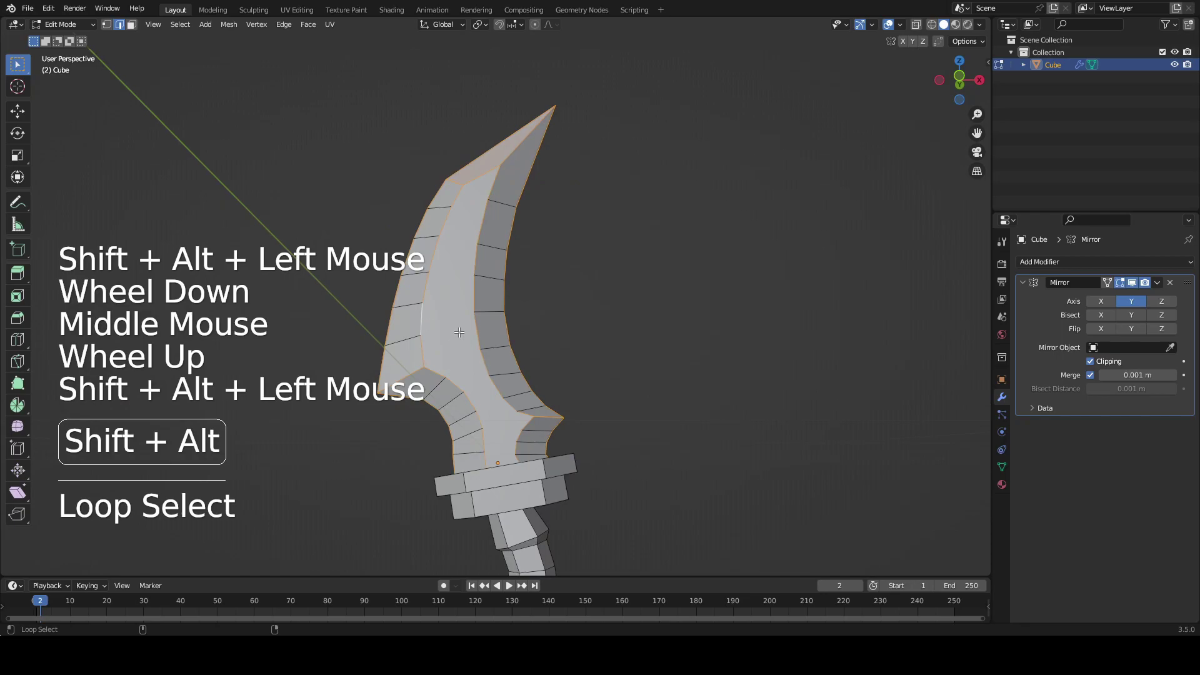
{"action": "middle_click_drag", "start_coordinate": [456, 332], "coordinate": [494, 386]}
{"action": "middle_click_drag", "start_coordinate": [550, 275], "coordinate": [590, 453]}
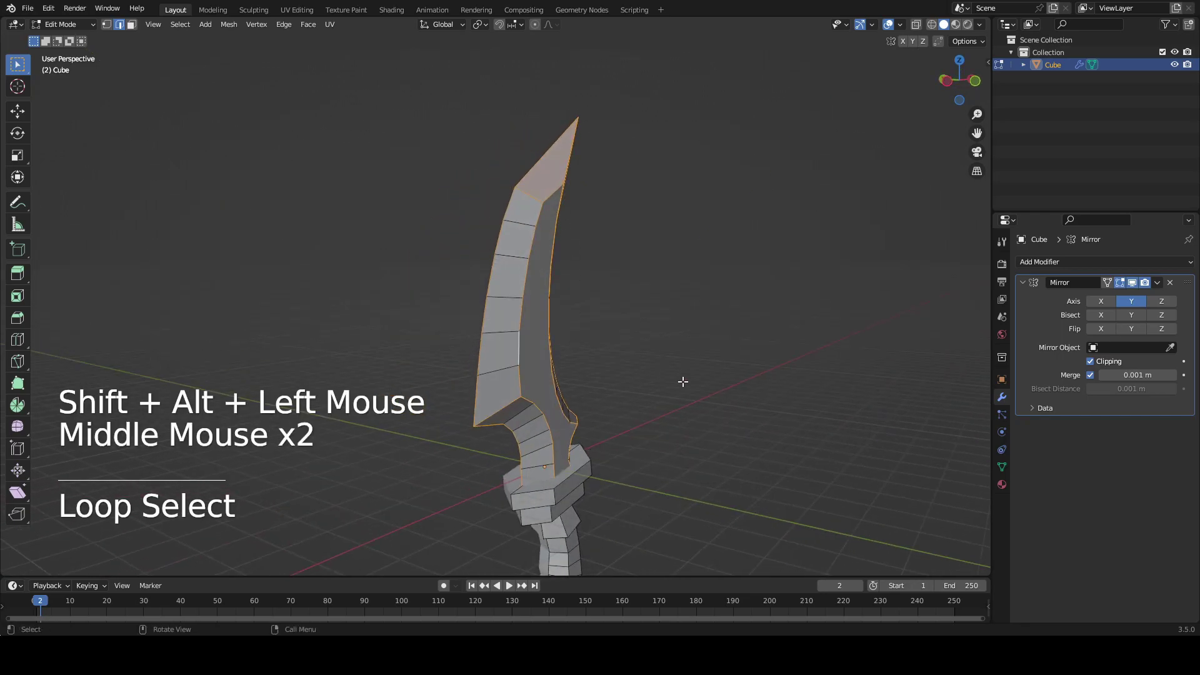
{"action": "middle_click_drag", "start_coordinate": [682, 382], "coordinate": [641, 364]}
{"action": "middle_click_drag", "start_coordinate": [516, 373], "coordinate": [439, 324]}
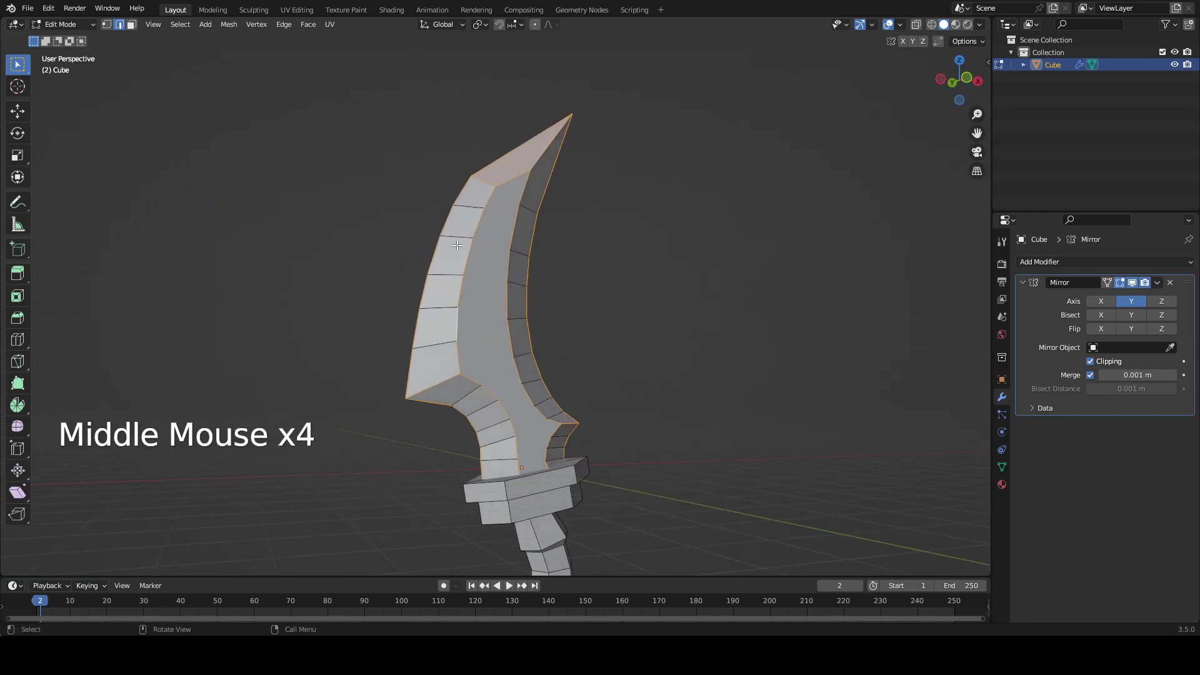
{"action": "scroll", "coordinate": [439, 325], "scroll_direction": "up", "scroll_amount": 1}
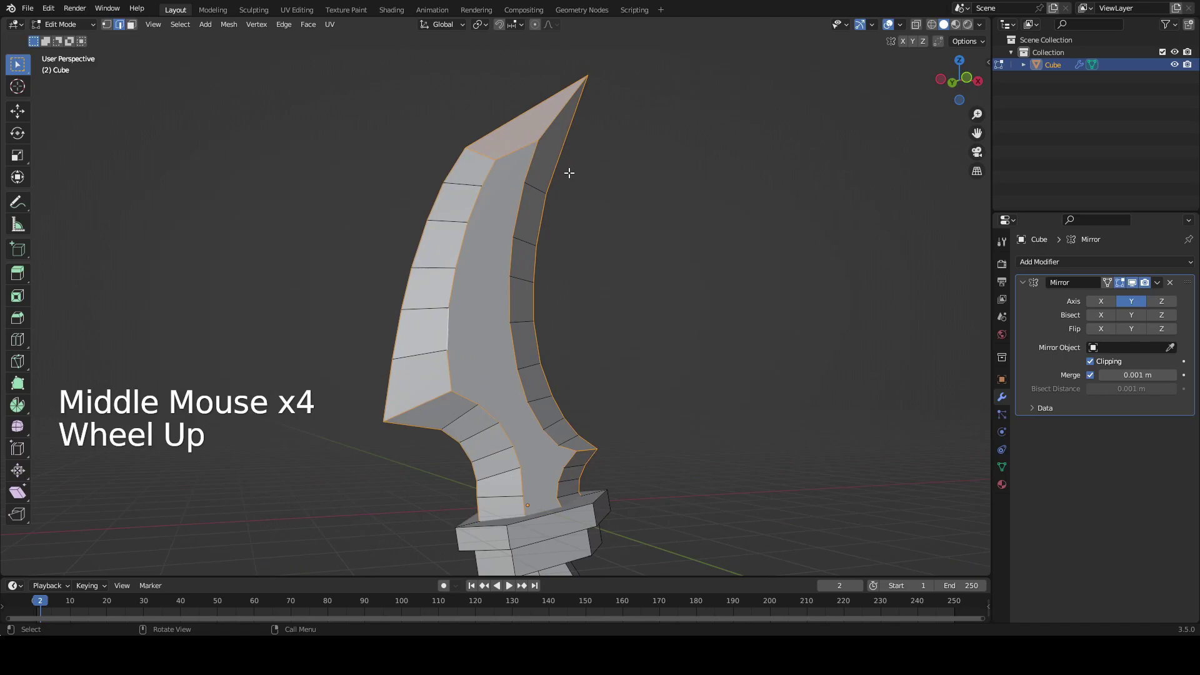
- Select consecutive inner bevel edges along the blade's concave side to study them, and return to Object Mode
{"action": "middle_click_drag", "start_coordinate": [516, 261], "coordinate": [500, 237], "text": "shift"}
{"action": "left_click", "coordinate": [535, 299]}
{"action": "scroll", "coordinate": [500, 237], "scroll_direction": "up", "scroll_amount": 2}
{"action": "left_click", "coordinate": [490, 226], "text": "shift"}
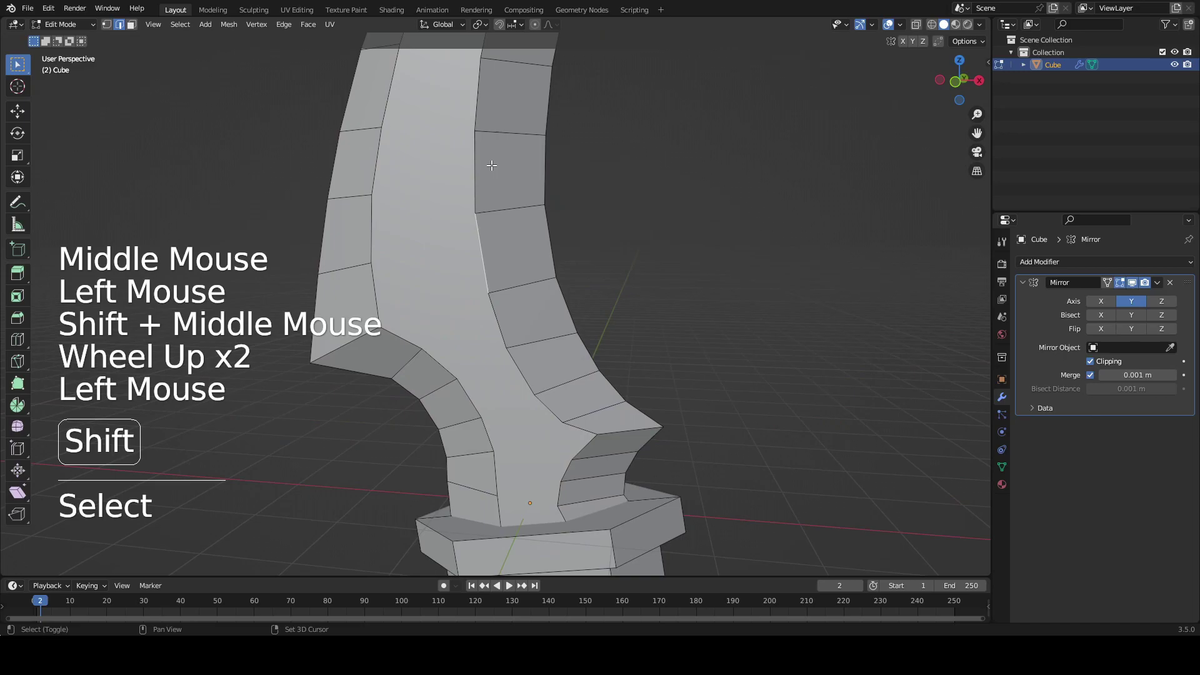
{"action": "middle_click_drag", "start_coordinate": [491, 166], "coordinate": [479, 289], "text": "shift"}
{"action": "left_click", "coordinate": [480, 289], "text": "shift"}
{"action": "left_click", "coordinate": [473, 193], "text": "shift"}
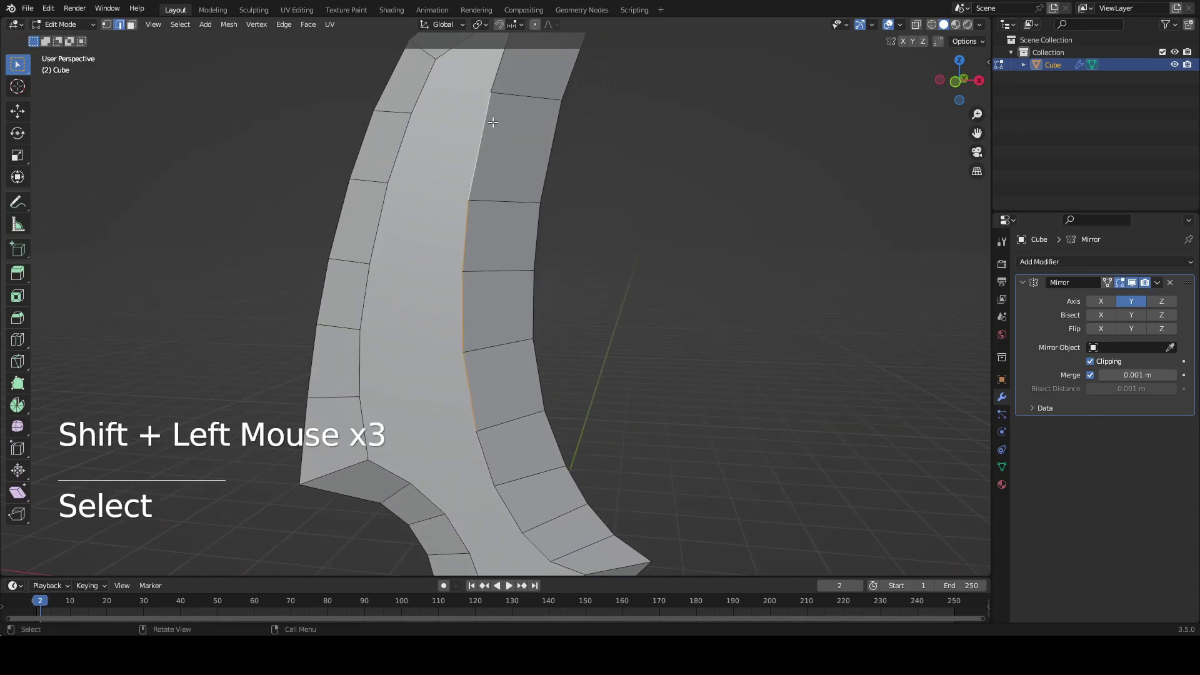
{"action": "middle_click_drag", "start_coordinate": [543, 263], "coordinate": [552, 262]}
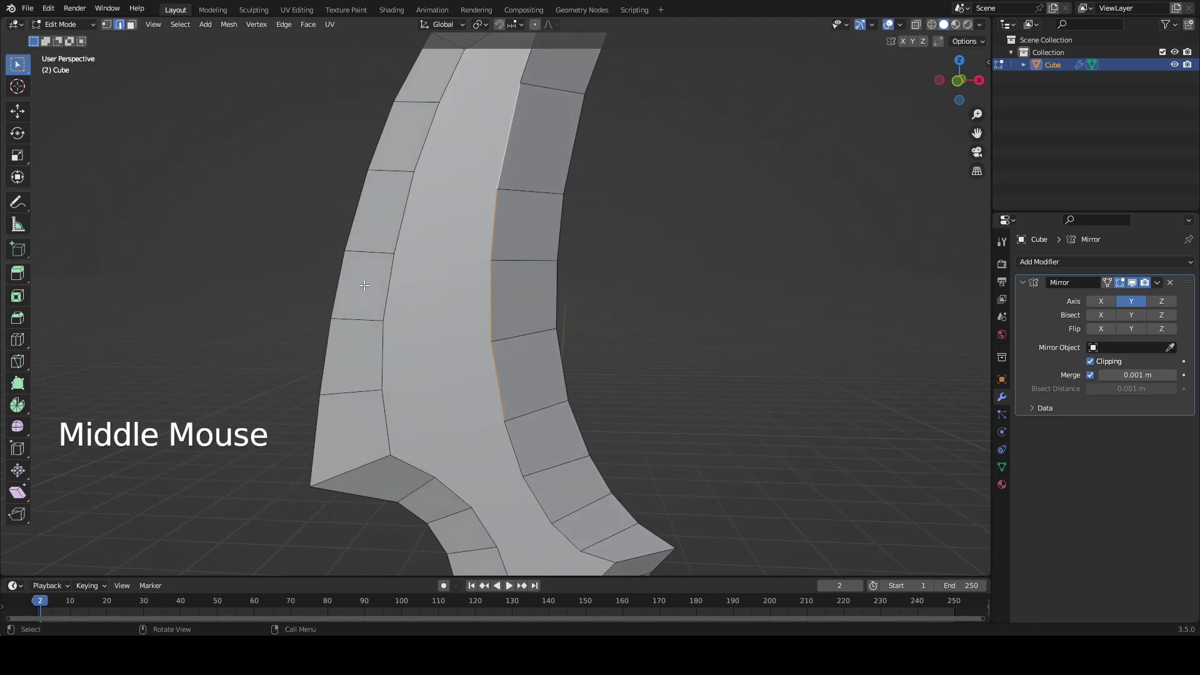
{"action": "middle_click_drag", "start_coordinate": [365, 287], "coordinate": [513, 337], "text": "shift"}
{"action": "middle_click_drag", "start_coordinate": [512, 338], "coordinate": [565, 260], "text": "shift"}
{"action": "key", "text": "Tab"}
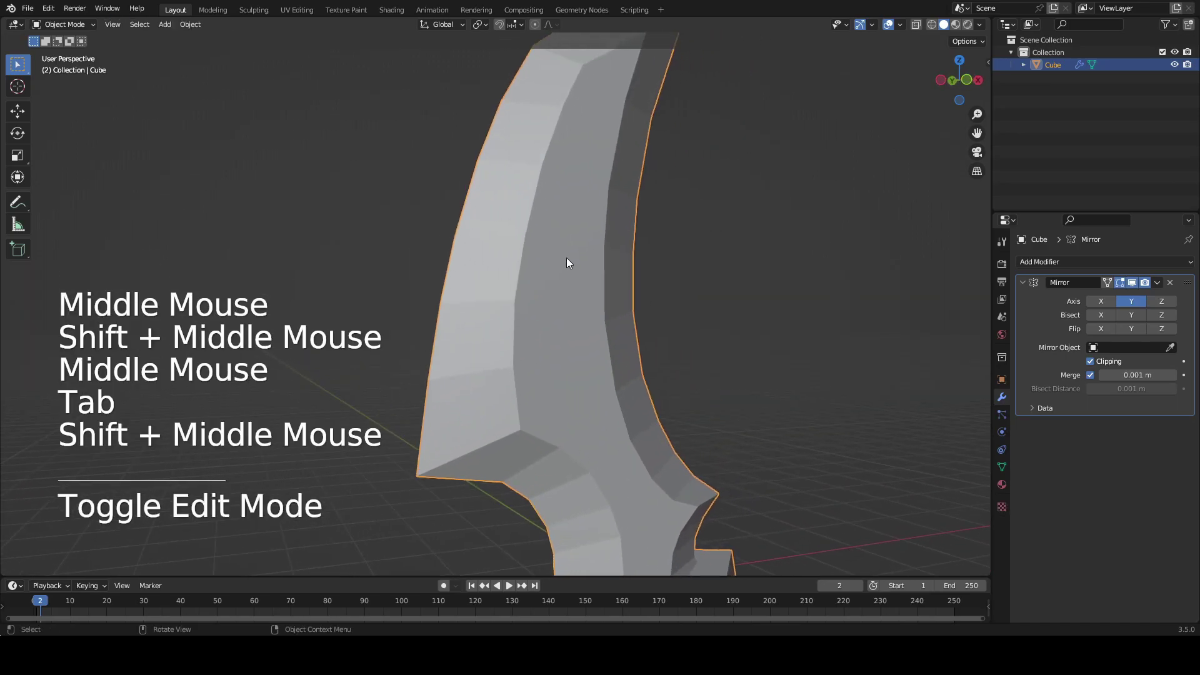
- In Edit Mode, select the consecutive edges along the blade's convex outer side and mark them as sharp
{"action": "scroll", "coordinate": [704, 241], "scroll_direction": "down", "scroll_amount": 1}
{"action": "scroll", "coordinate": [496, 357], "scroll_direction": "up", "scroll_amount": 1}
{"action": "key", "text": "Tab"}
{"action": "left_click", "coordinate": [440, 401]}
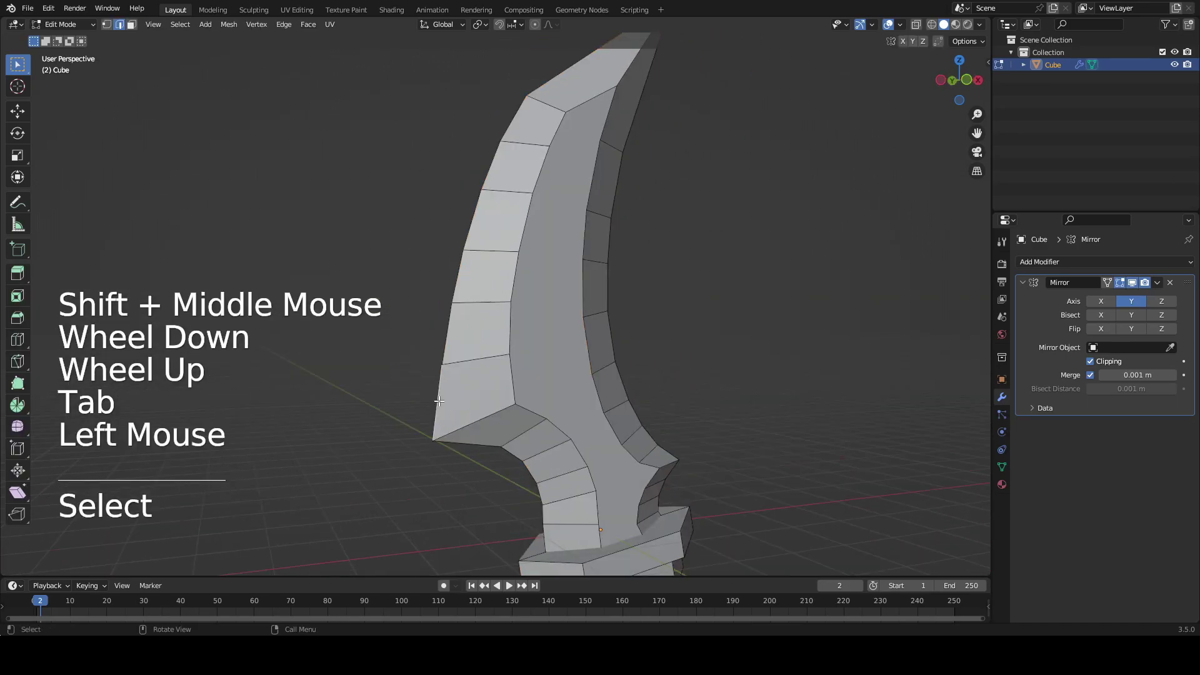
{"action": "left_click", "coordinate": [457, 270], "text": "shift"}
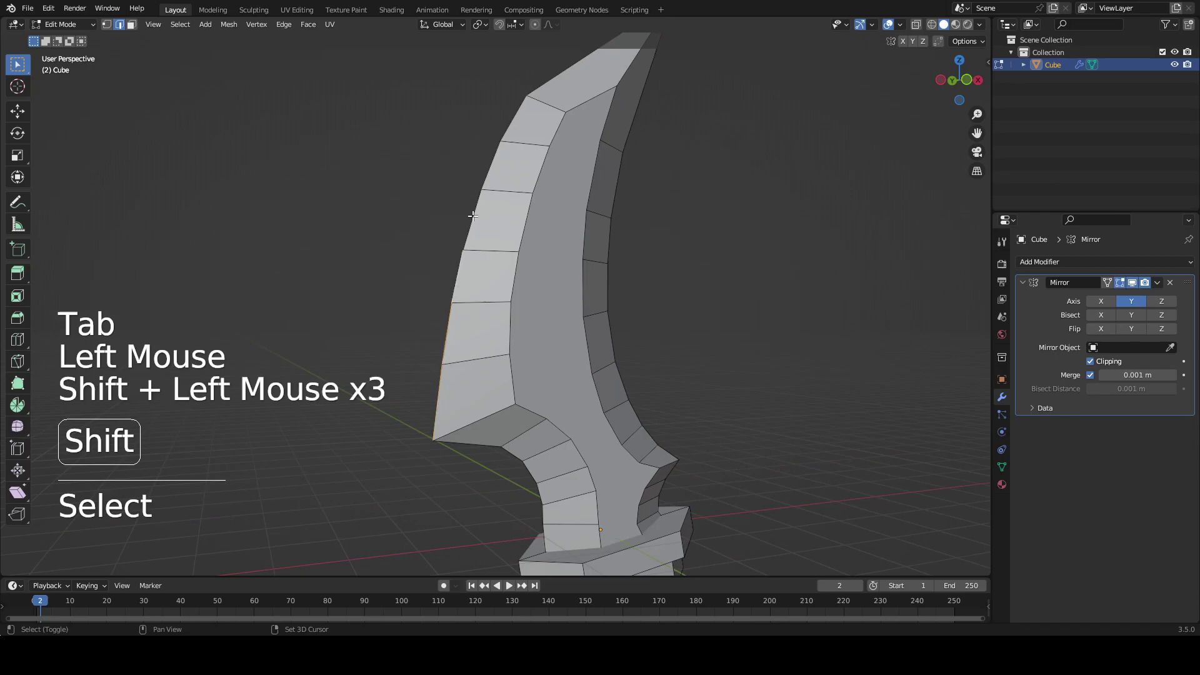
{"action": "middle_click_drag", "start_coordinate": [536, 201], "coordinate": [602, 233]}
{"action": "right_click", "coordinate": [581, 193]}
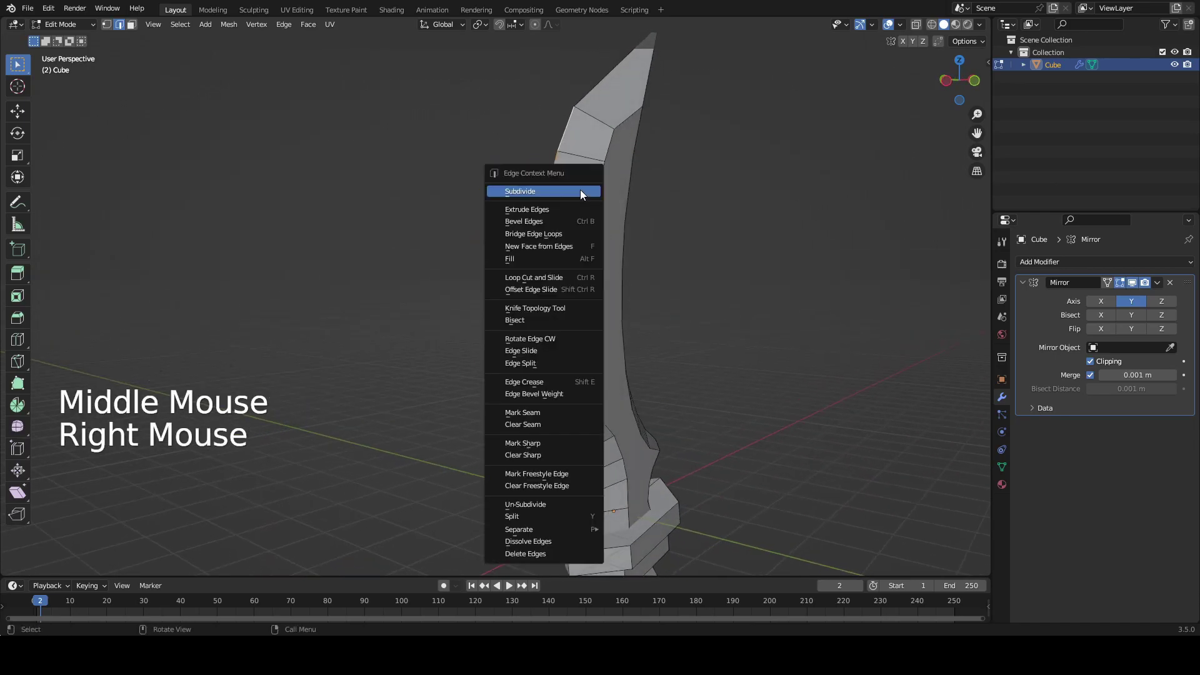
{"action": "key", "text": "ctrl+e"}
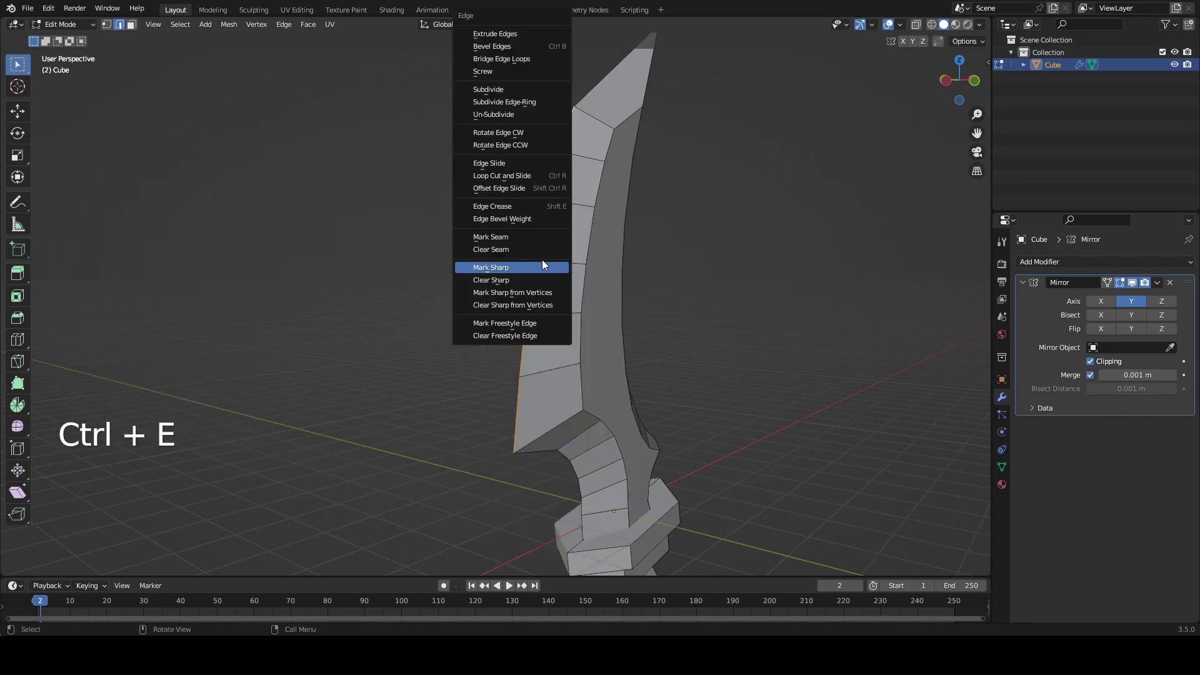
{"action": "right_click", "coordinate": [558, 201]}
{"action": "key", "text": "ctrl+e"}
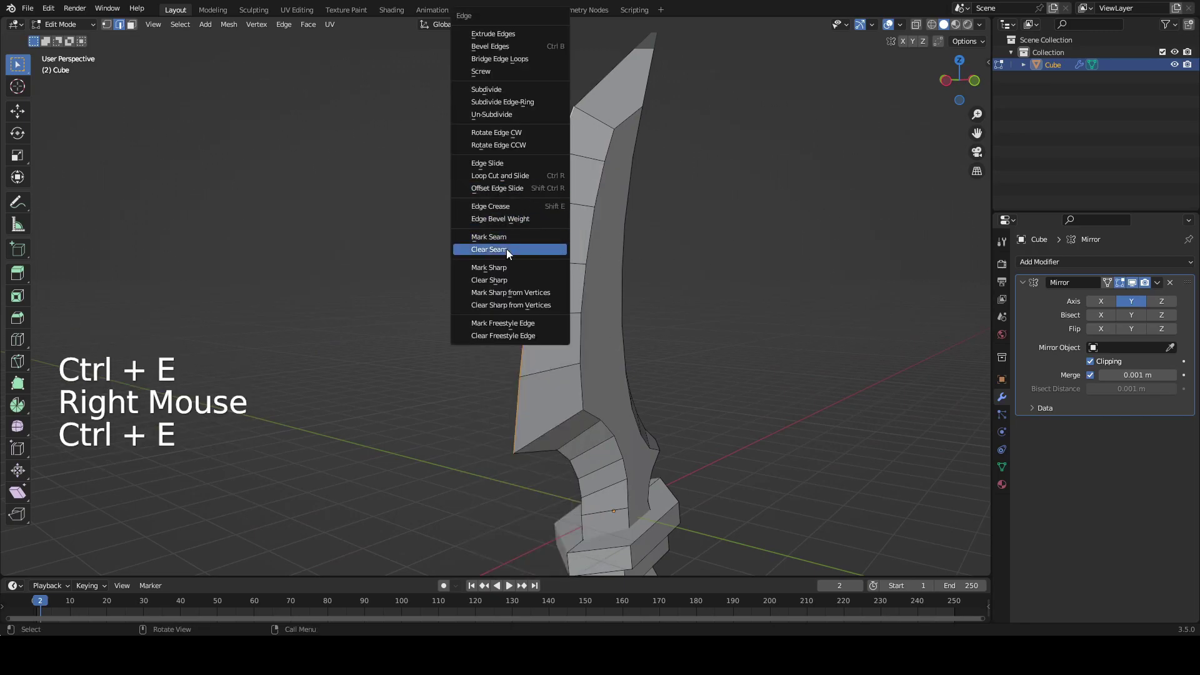
{"action": "right_click", "coordinate": [565, 219]}
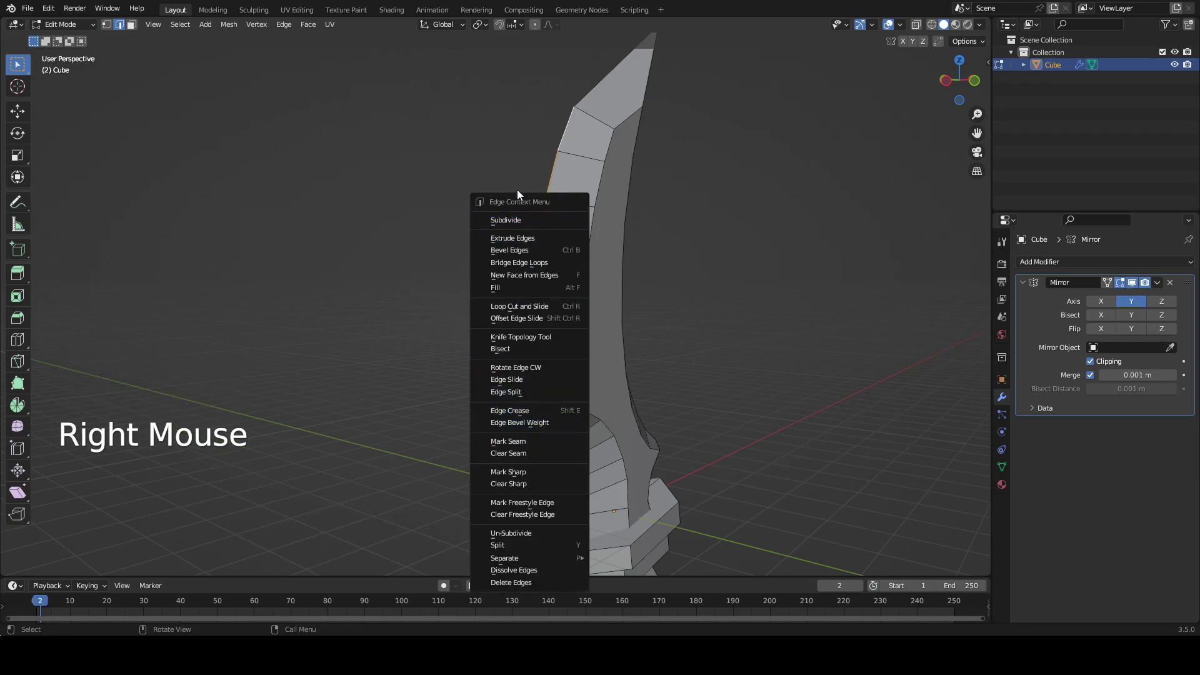
{"action": "left_click", "coordinate": [527, 472]}
{"action": "left_click", "coordinate": [776, 336]}
- Inspect the sharp-marked outer edges in Edit Mode and the blade's flat shading in Object Mode from several angles
{"action": "middle_click_drag", "start_coordinate": [775, 335], "coordinate": [692, 335]}
{"action": "key", "text": "Tab"}
{"action": "key", "text": "Tab"}
{"action": "left_click", "coordinate": [631, 236]}
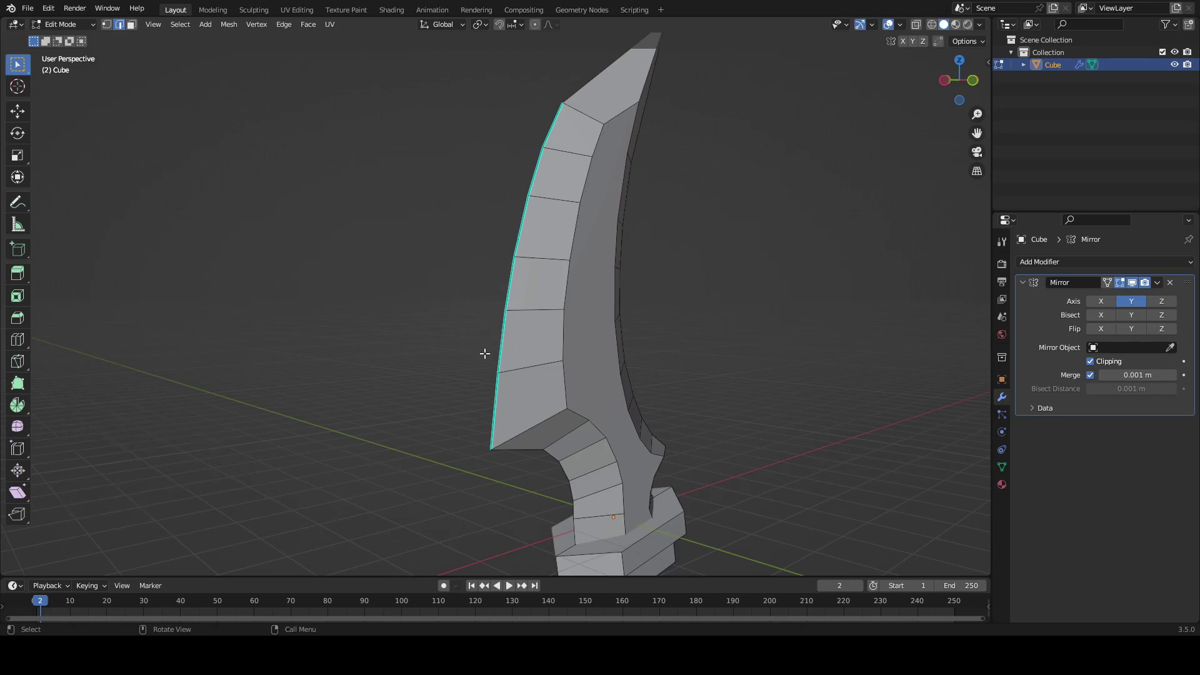
{"action": "middle_click_drag", "start_coordinate": [506, 236], "coordinate": [463, 237], "text": "shift"}
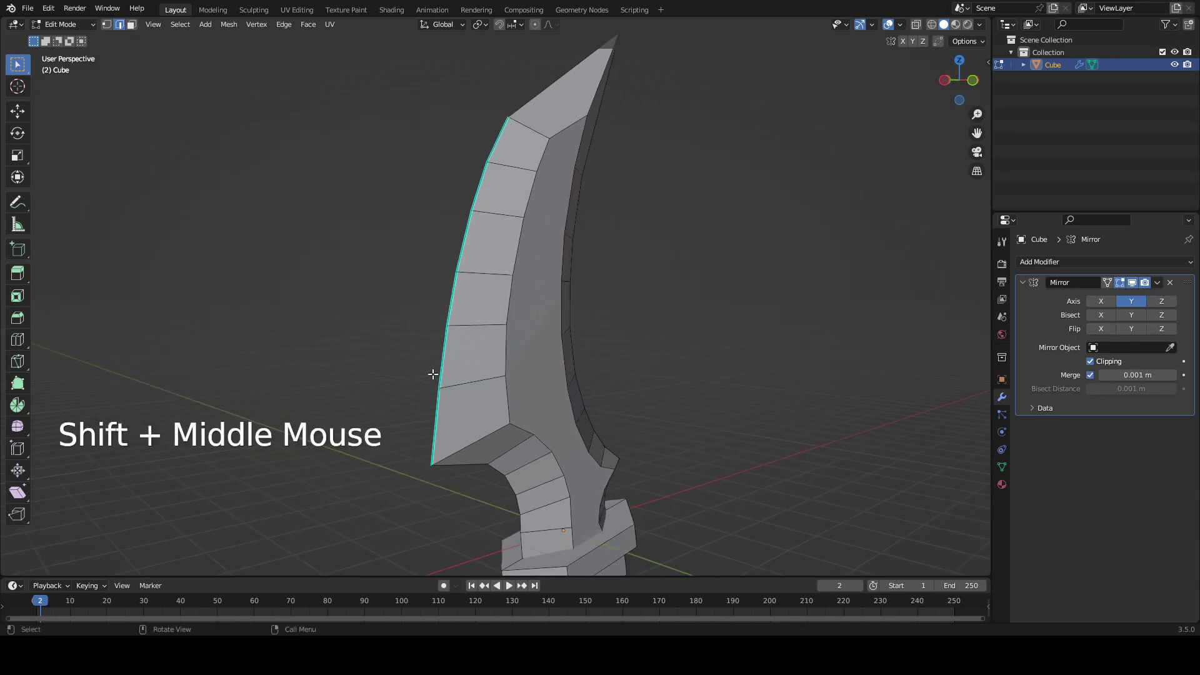
{"action": "key", "text": "Tab"}
{"action": "middle_click_drag", "start_coordinate": [539, 345], "coordinate": [560, 360]}
{"action": "middle_click_drag", "start_coordinate": [676, 407], "coordinate": [568, 354]}
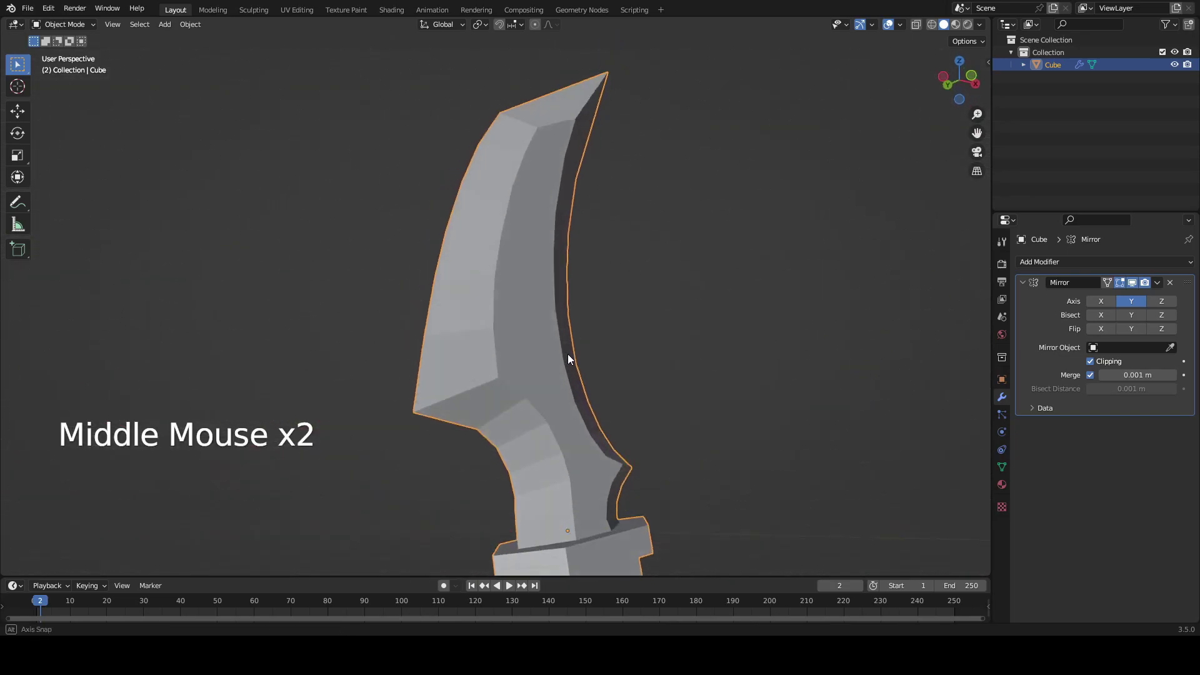
- Apply Shade Smooth to the whole dagger in Object Mode
{"action": "right_click", "coordinate": [494, 230]}
{"action": "left_click", "coordinate": [400, 129]}
{"action": "left_click", "coordinate": [144, 88]}
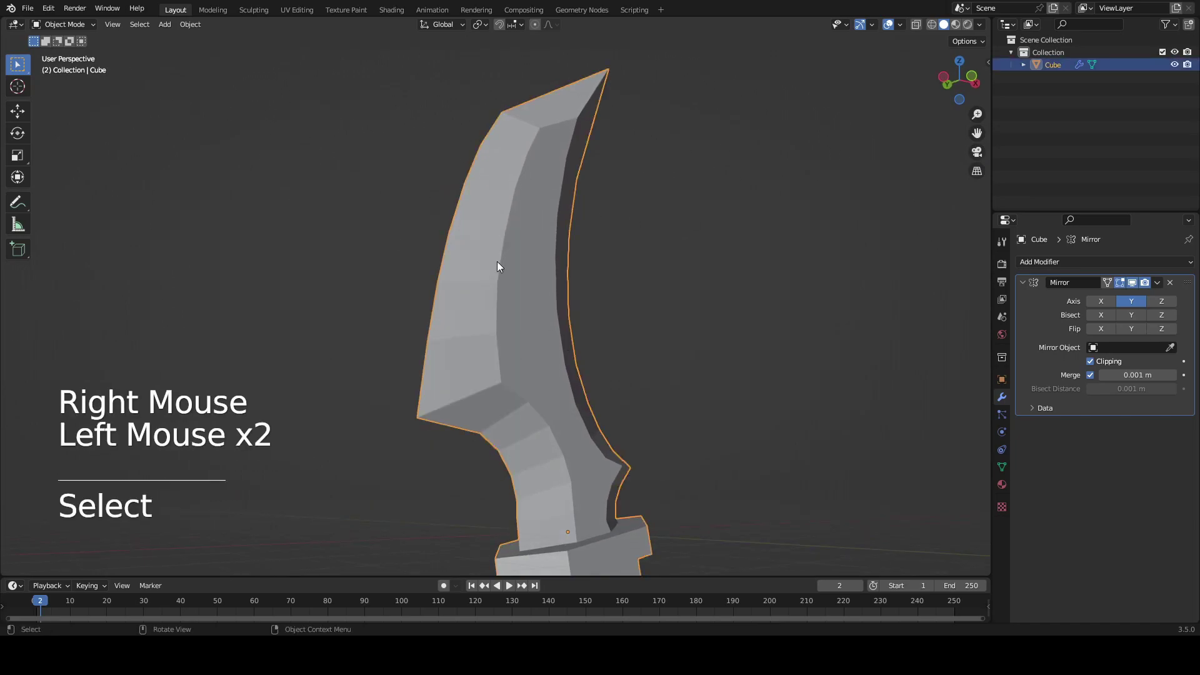
{"action": "right_click", "coordinate": [469, 255]}
{"action": "left_click", "coordinate": [432, 260]}
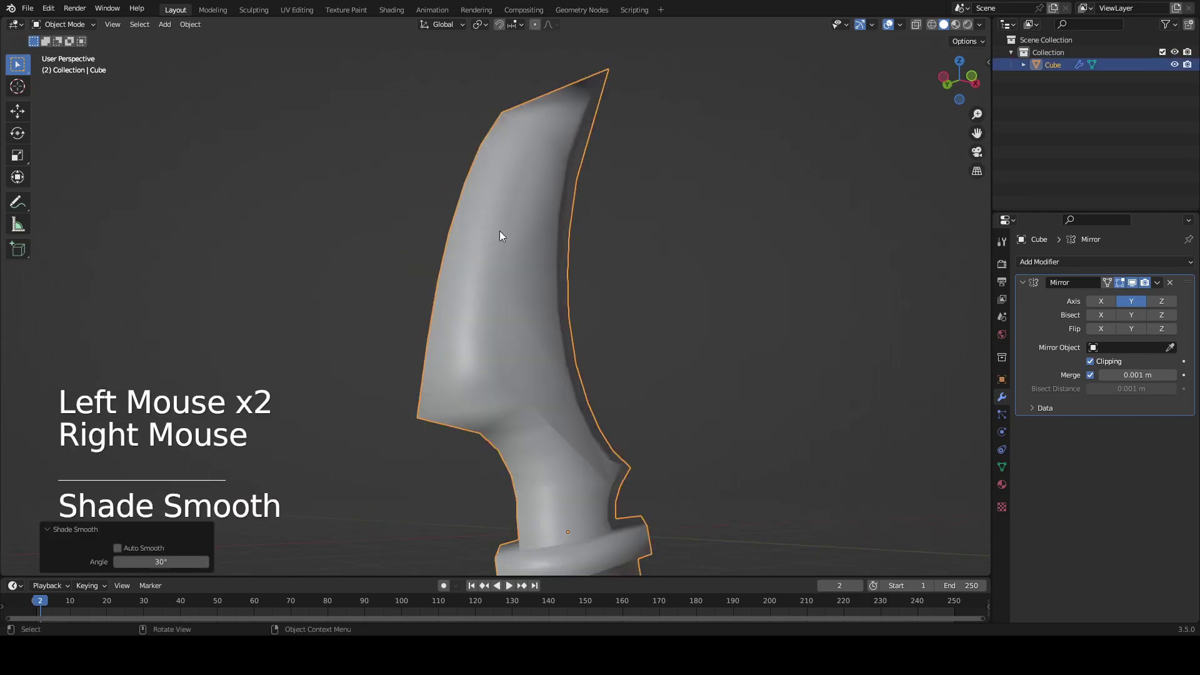
- Examine the smooth-shaded blade and guard from several angles
{"action": "middle_click_drag", "start_coordinate": [500, 231], "coordinate": [759, 287]}
{"action": "left_click", "coordinate": [657, 341]}
{"action": "middle_click_drag", "start_coordinate": [657, 342], "coordinate": [611, 313]}
{"action": "scroll", "coordinate": [553, 394], "scroll_direction": "down", "scroll_amount": 4}
{"action": "scroll", "coordinate": [548, 322], "scroll_direction": "up", "scroll_amount": 2}
{"action": "left_click", "coordinate": [517, 313]}
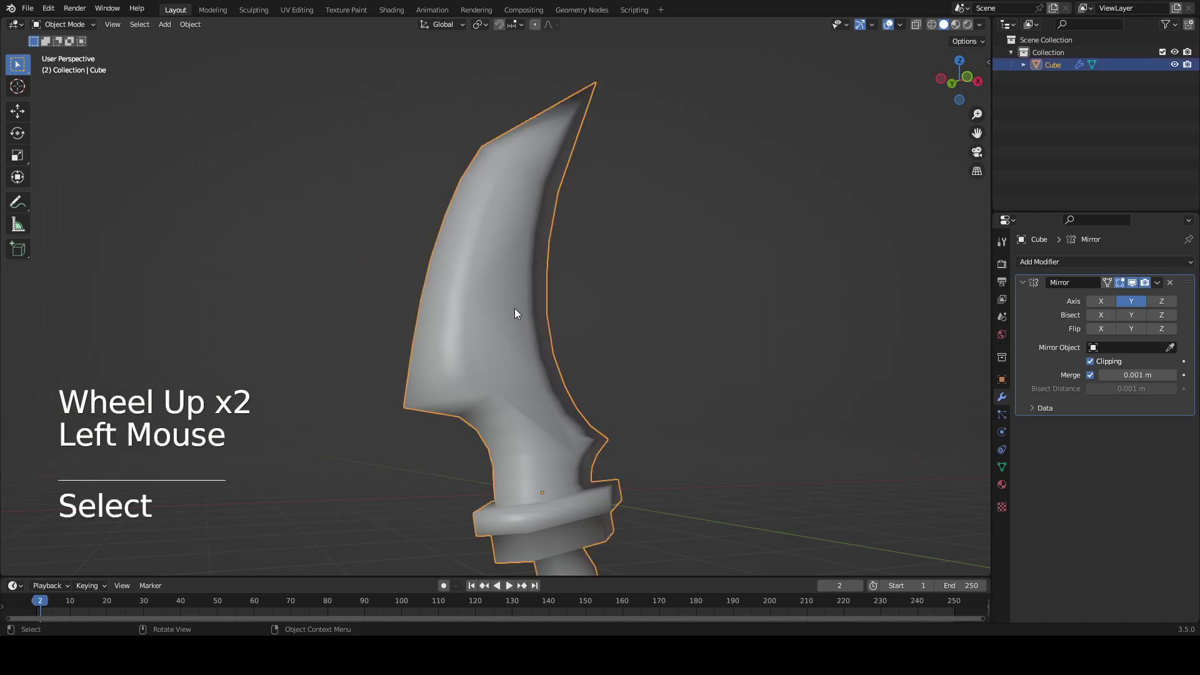
{"action": "middle_click_drag", "start_coordinate": [516, 309], "coordinate": [536, 321]}
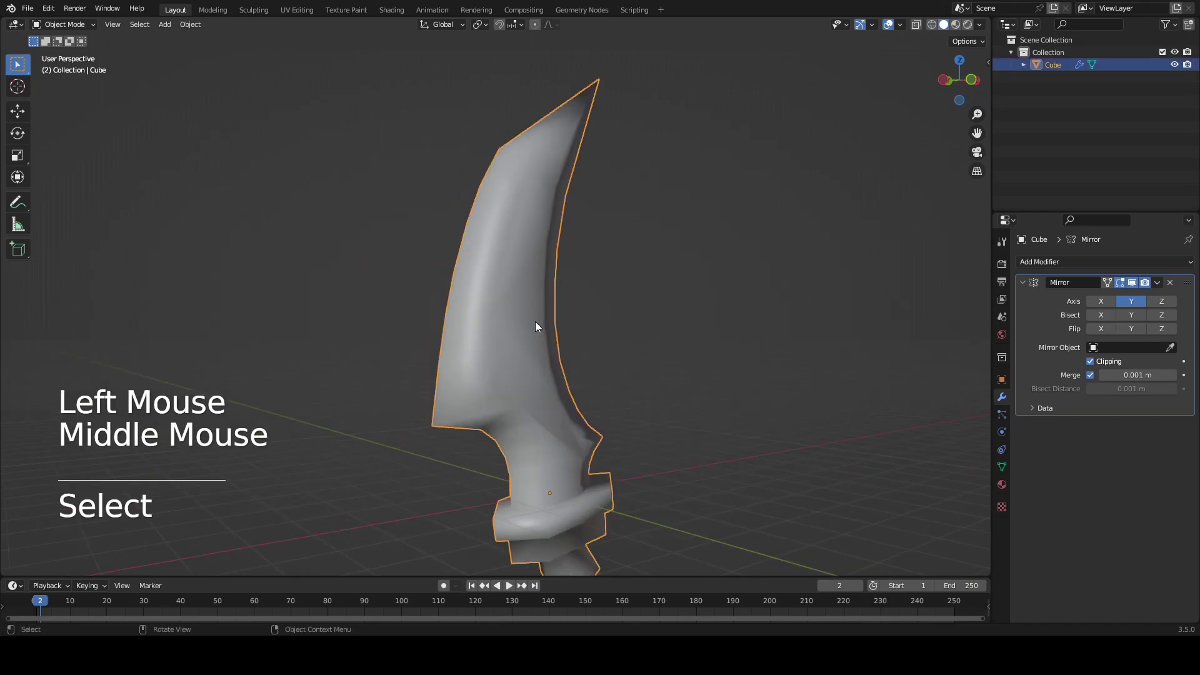
{"action": "key", "text": "space"}
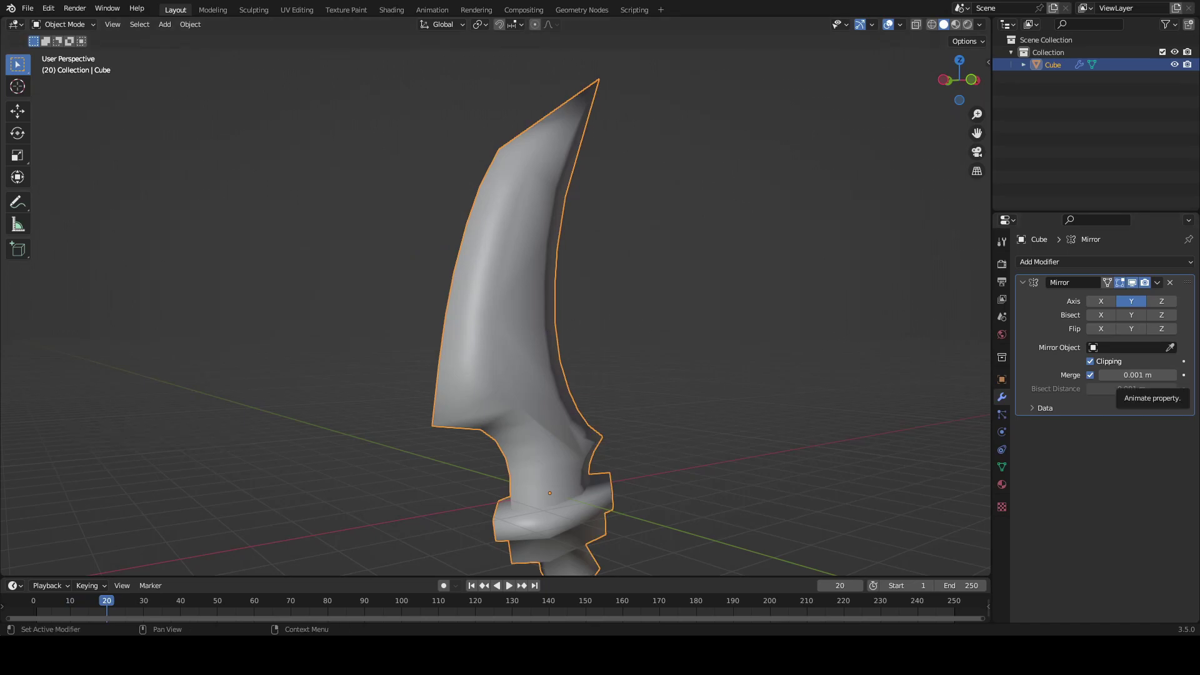
{"action": "middle_click_drag", "start_coordinate": [744, 372], "coordinate": [802, 320]}
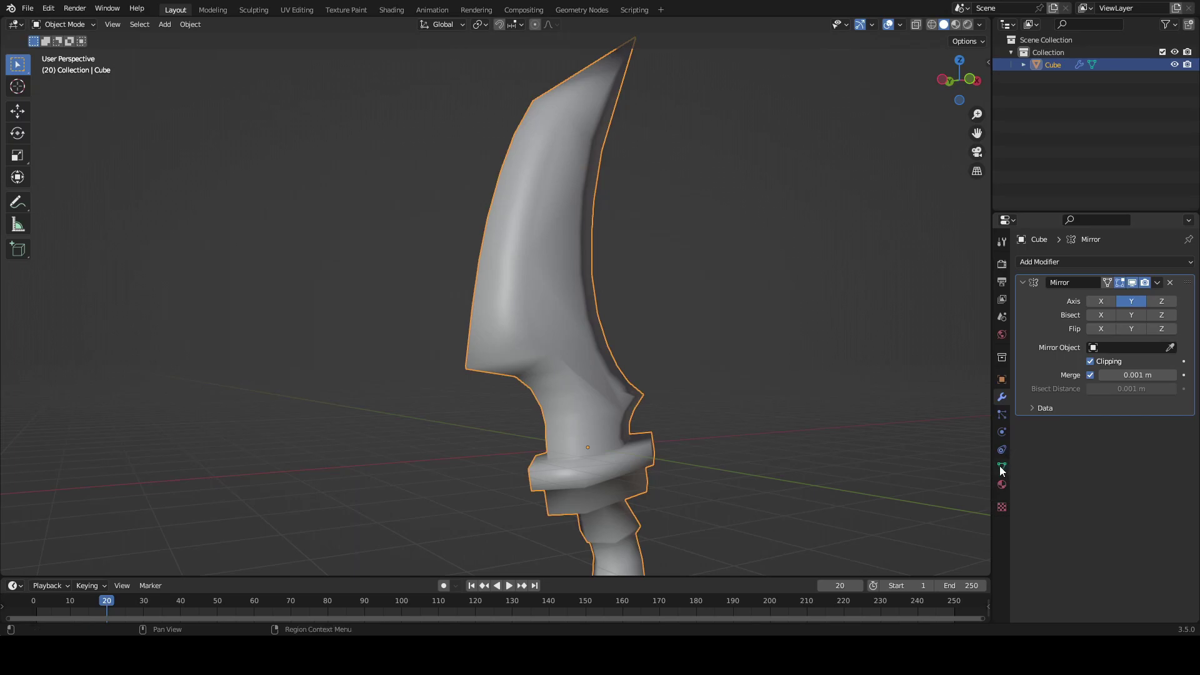
- Enable Auto Smooth at 30° in the Normals settings of the dagger's mesh data
{"action": "double_click", "coordinate": [541, 254]}
{"action": "left_click", "coordinate": [1002, 484]}
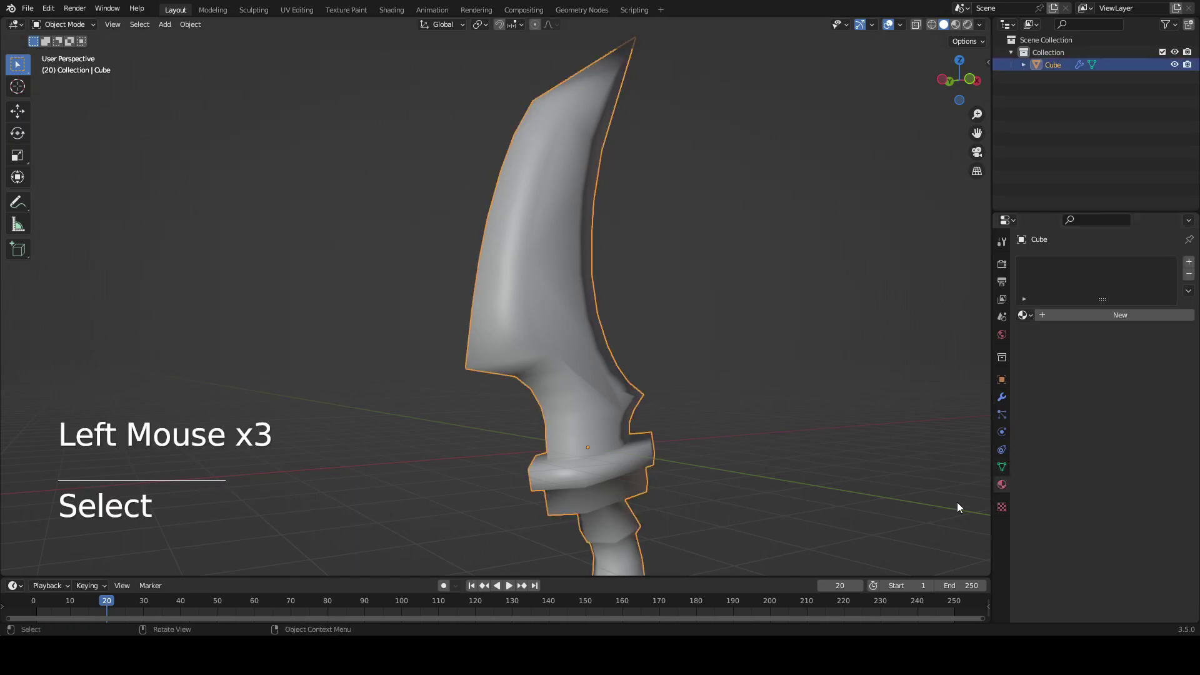
{"action": "left_click", "coordinate": [1002, 467]}
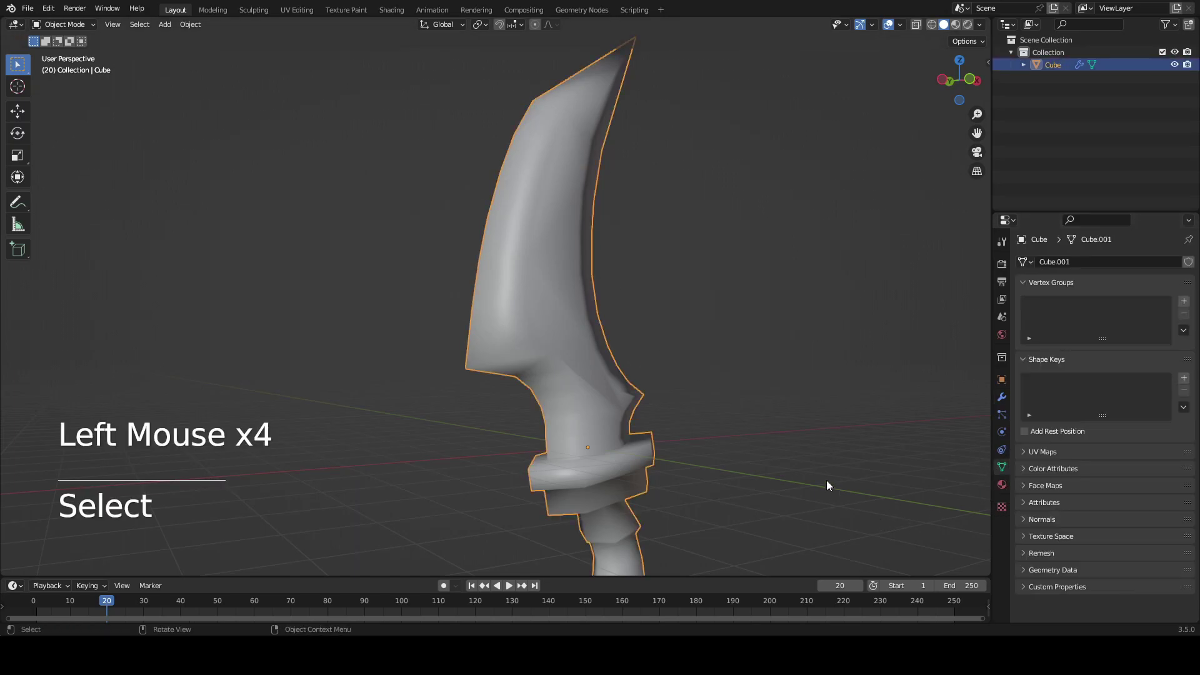
{"action": "left_click", "coordinate": [1039, 519]}
{"action": "scroll", "coordinate": [1047, 505], "scroll_direction": "down", "scroll_amount": 2}
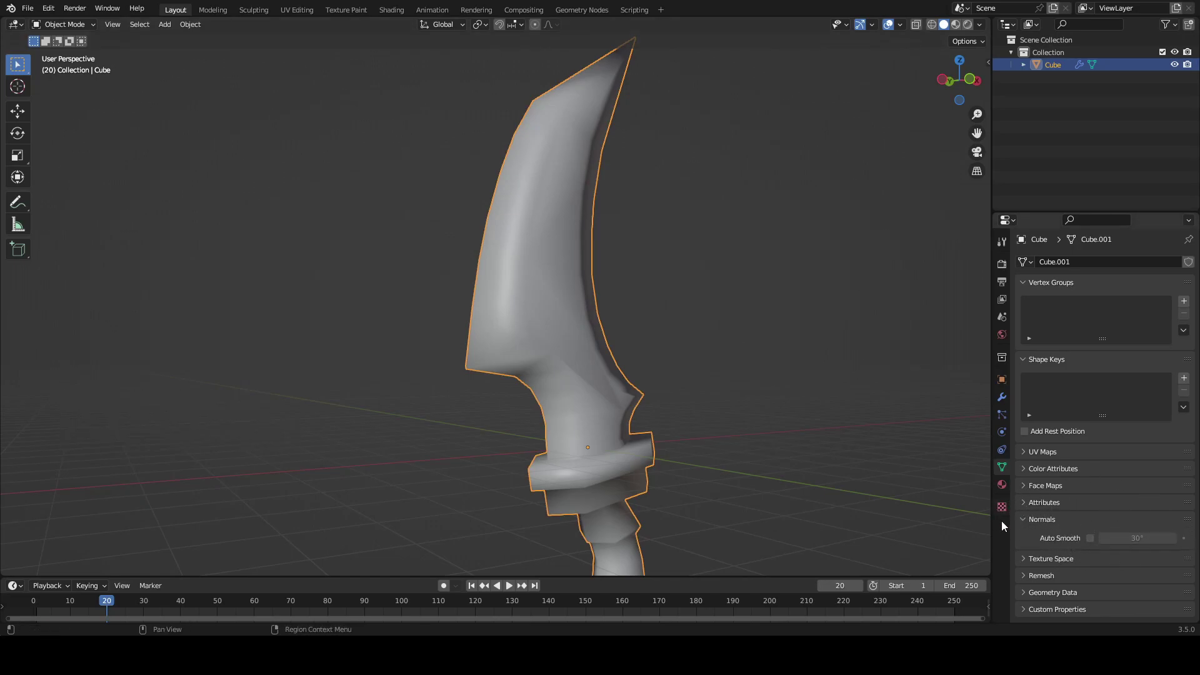
{"action": "middle_click_drag", "start_coordinate": [827, 438], "coordinate": [722, 413], "text": "shift"}
{"action": "middle_click_drag", "start_coordinate": [722, 412], "coordinate": [736, 442], "text": "shift"}
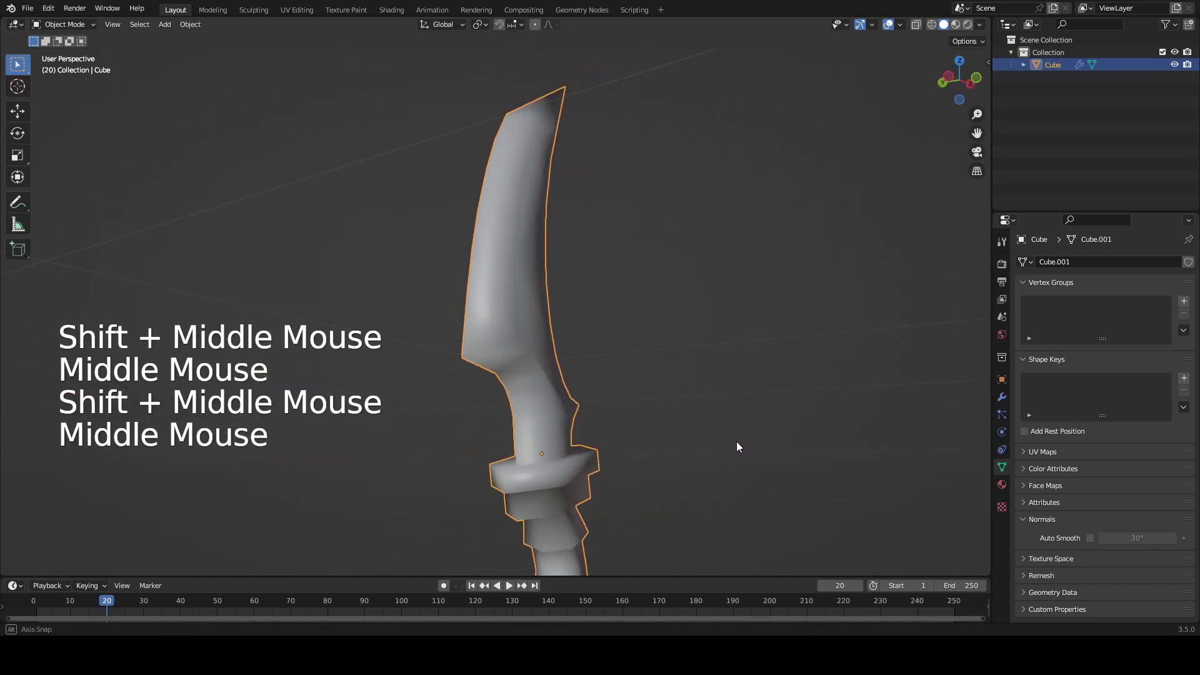
{"action": "left_click", "coordinate": [1090, 539]}
- Compare the dagger's shading with Auto Smooth off and on, and check the sharp-marked blade edges in Edit Mode
{"action": "middle_click_drag", "start_coordinate": [553, 286], "coordinate": [524, 302]}
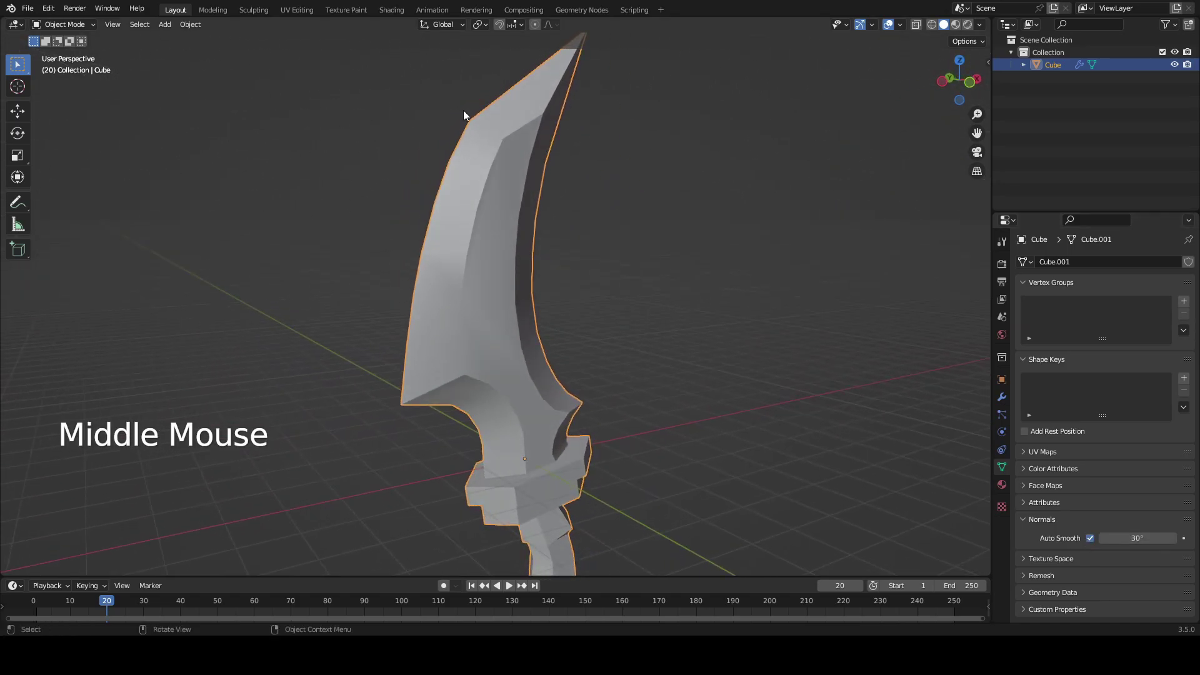
{"action": "middle_click_drag", "start_coordinate": [410, 110], "coordinate": [610, 342]}
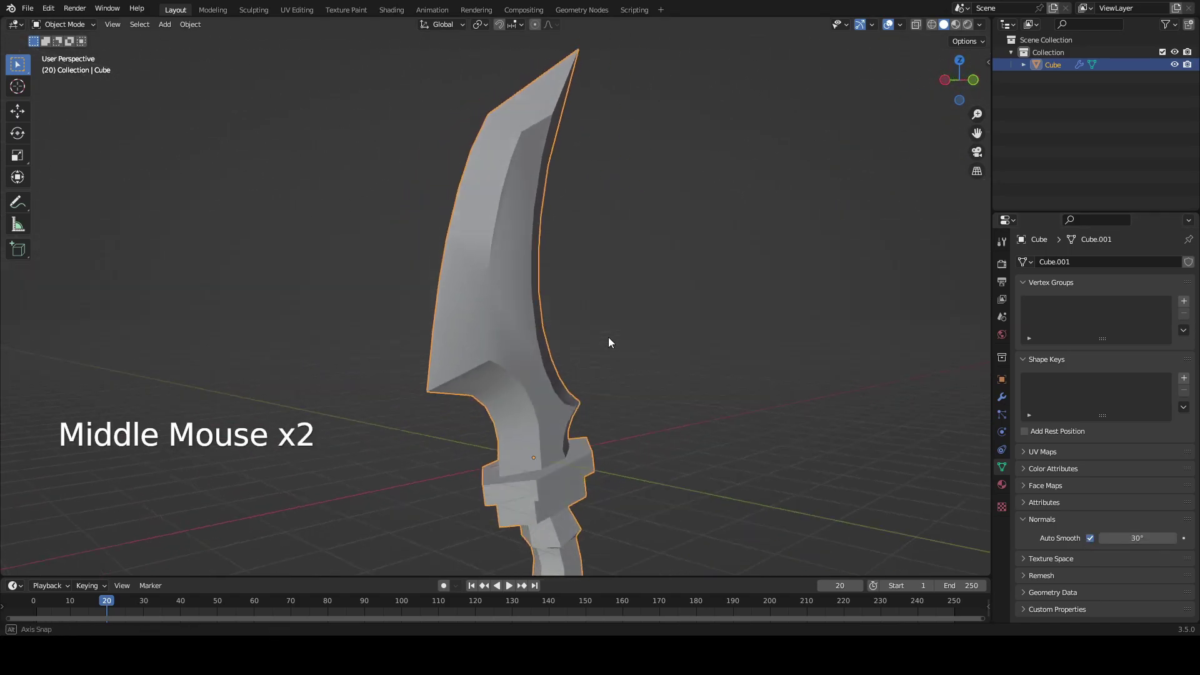
{"action": "left_click", "coordinate": [1088, 540]}
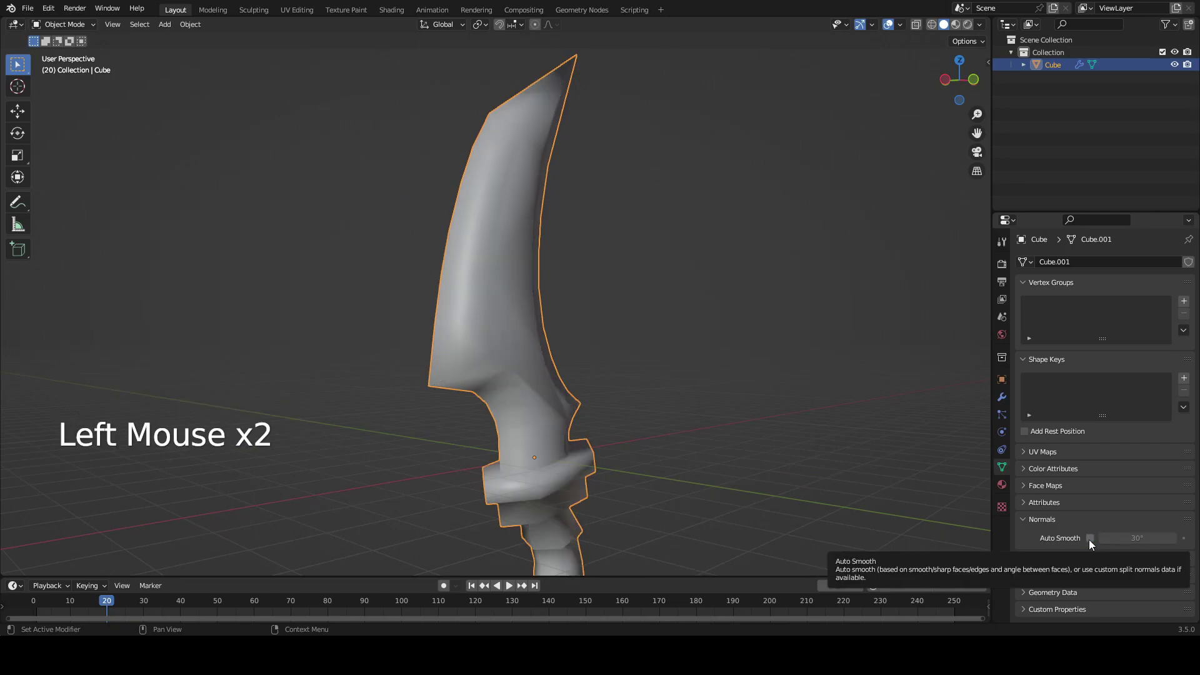
{"action": "left_click", "coordinate": [1089, 539]}
{"action": "key", "text": "Tab"}
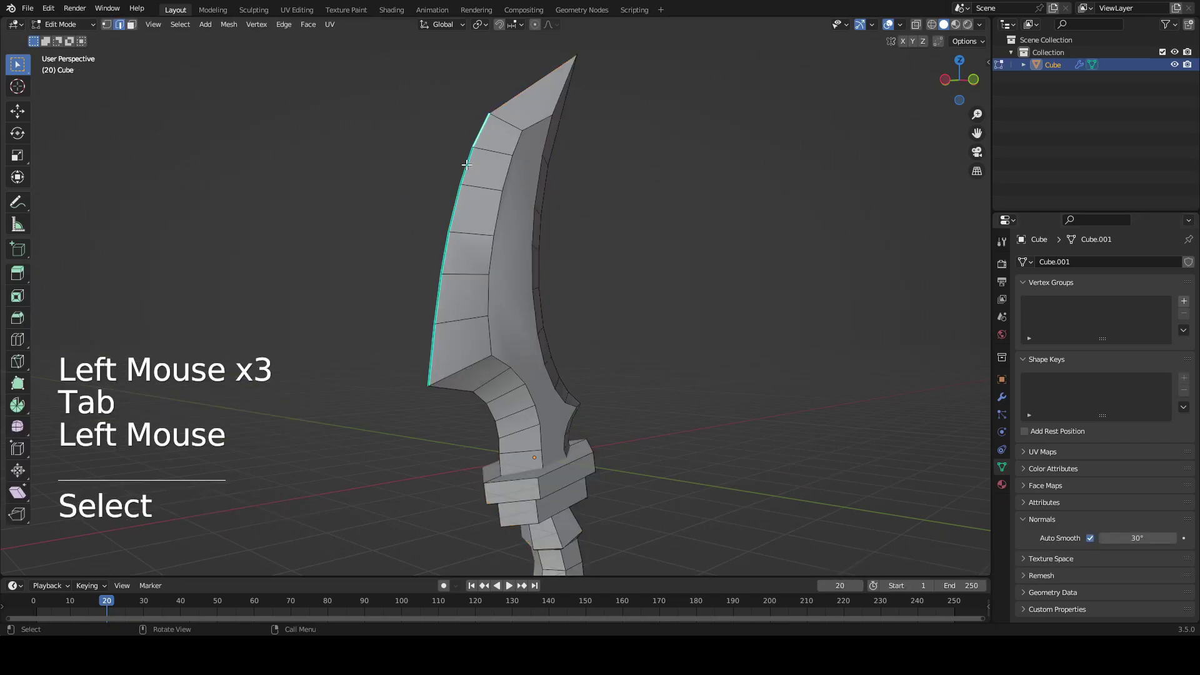
{"action": "key", "text": "Tab"}
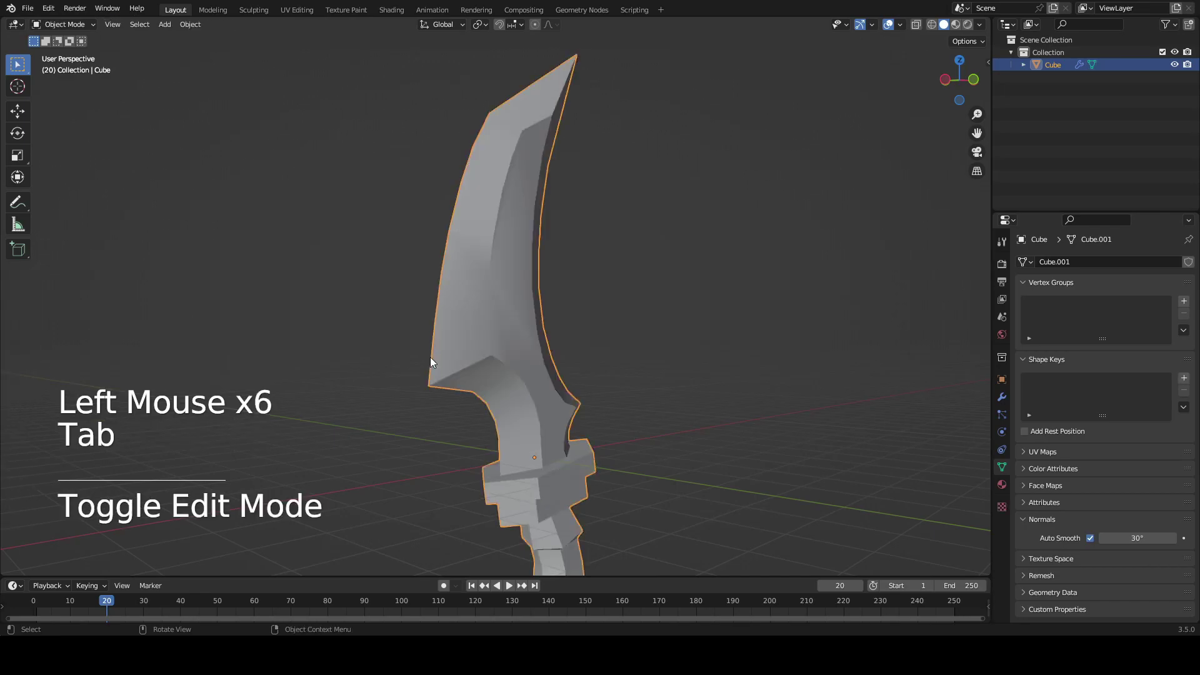
{"action": "left_click", "coordinate": [1130, 540]}
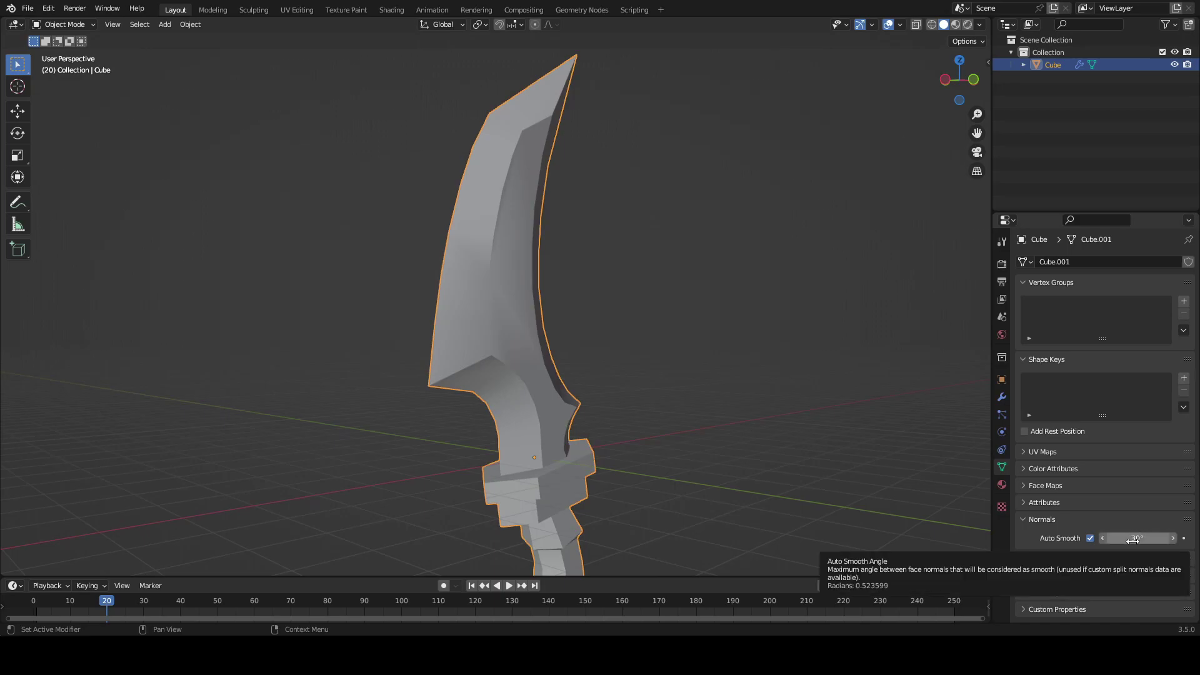
- In Edit Mode, add a plane to the dagger mesh and move it freely to one side of the dagger
{"action": "key", "text": "Tab"}
{"action": "key", "text": "shift+a"}
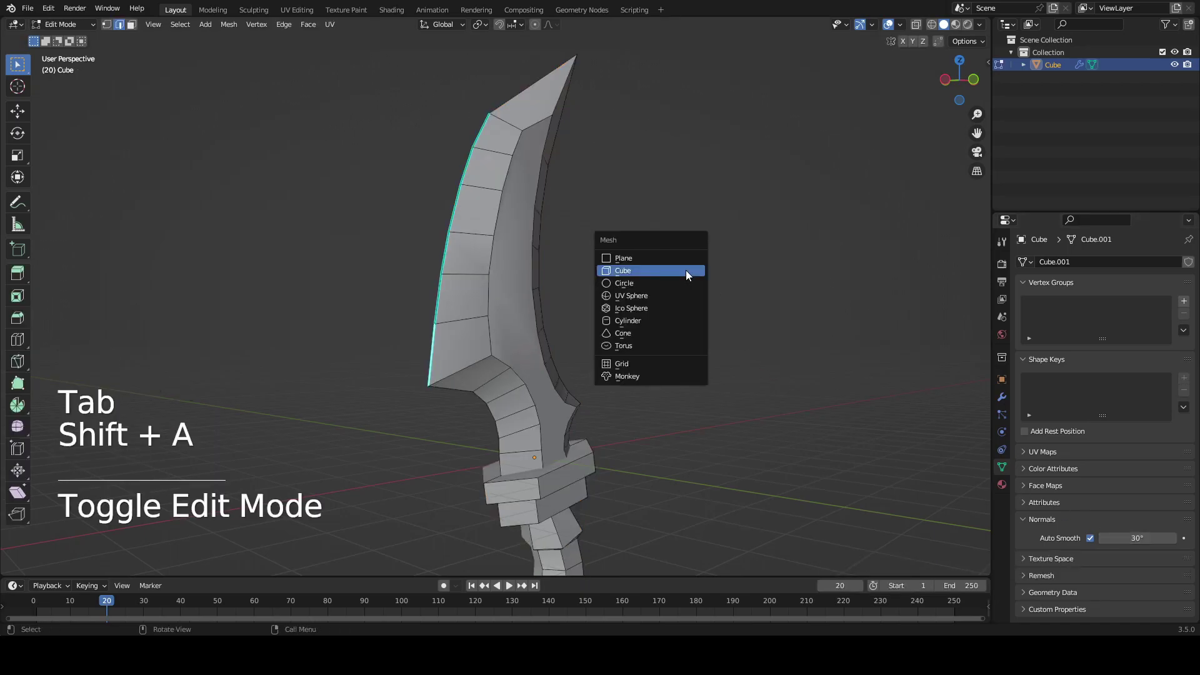
{"action": "left_click", "coordinate": [656, 257]}
{"action": "scroll", "coordinate": [654, 252], "scroll_direction": "down", "scroll_amount": 2}
{"action": "middle_click_drag", "start_coordinate": [654, 252], "coordinate": [617, 335]}
{"action": "key", "text": "g"}
{"action": "left_click", "coordinate": [710, 300]}
{"action": "middle_click_drag", "start_coordinate": [711, 300], "coordinate": [618, 295], "text": "shift"}
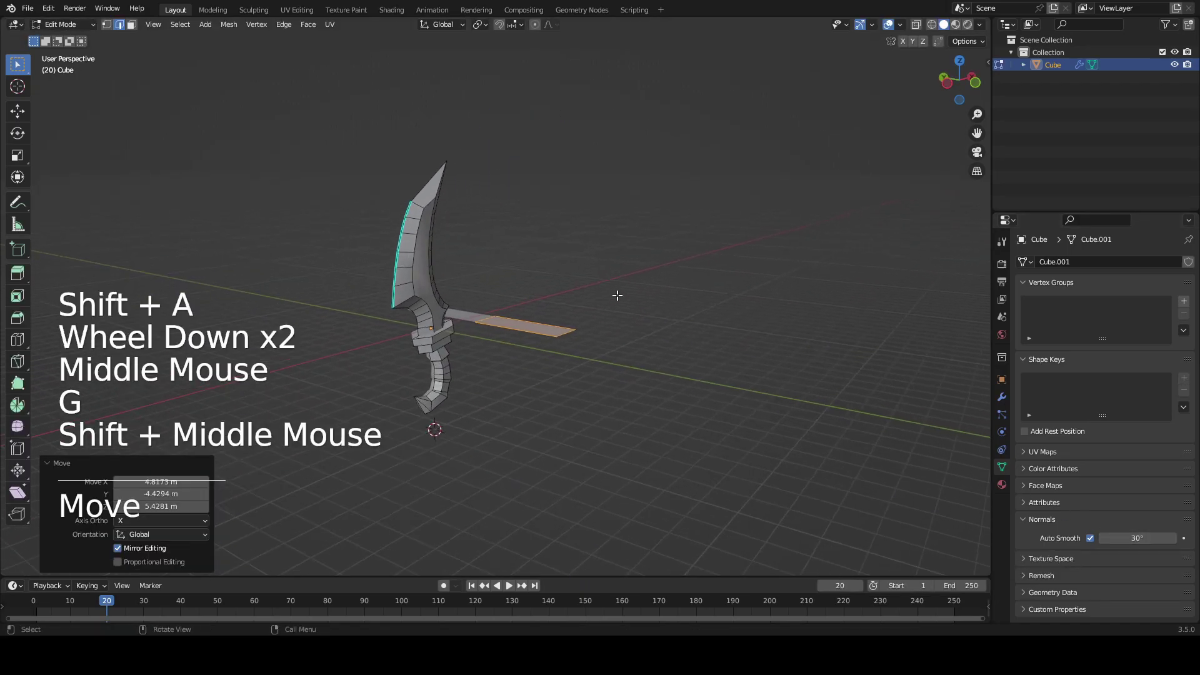
- In edge selection, pick an edge of the added plane and move it so the plane and its mirrored half form a fold
{"action": "scroll", "coordinate": [618, 295], "scroll_direction": "up", "scroll_amount": 2}
{"action": "key", "text": "2"}
{"action": "left_click", "coordinate": [472, 326]}
{"action": "middle_click_drag", "start_coordinate": [472, 326], "coordinate": [780, 367], "text": "shift"}
{"action": "key", "text": "g"}
{"action": "key", "text": "Tab"}
{"action": "key", "text": "Tab"}
{"action": "scroll", "coordinate": [510, 325], "scroll_direction": "up", "scroll_amount": 2}
{"action": "key", "text": "g"}
{"action": "left_click", "coordinate": [494, 322]}
- Apply Shade Smooth to the object again, and move the plane's selected edge to change the fold
{"action": "key", "text": "Tab"}
{"action": "right_click", "coordinate": [571, 321]}
{"action": "left_click", "coordinate": [572, 321]}
{"action": "key", "text": "Tab"}
{"action": "key", "text": "Tab"}
{"action": "key", "text": "Tab"}
{"action": "key", "text": "g"}
{"action": "left_click", "coordinate": [768, 288]}
{"action": "key", "text": "Tab"}
- Reposition the plane's selected edge from another viewpoint and check the fold's smooth shading in Object Mode
{"action": "middle_click_drag", "start_coordinate": [767, 288], "coordinate": [417, 302]}
{"action": "scroll", "coordinate": [493, 366], "scroll_direction": "down", "scroll_amount": 1}
{"action": "scroll", "coordinate": [494, 366], "scroll_direction": "down", "scroll_amount": 1}
{"action": "middle_click_drag", "start_coordinate": [494, 366], "coordinate": [556, 348]}
{"action": "scroll", "coordinate": [552, 358], "scroll_direction": "up", "scroll_amount": 2}
{"action": "left_click", "coordinate": [599, 363]}
{"action": "key", "text": "Tab"}
{"action": "key", "text": "g"}
{"action": "left_click", "coordinate": [602, 262]}
{"action": "key", "text": "Tab"}
- Raise the folded plane's selected edge along the Z axis and return to Object Mode
{"action": "middle_click_drag", "start_coordinate": [607, 261], "coordinate": [434, 277]}
{"action": "key", "text": "Tab"}
{"action": "key", "text": "g"}
{"action": "key", "text": "z"}
{"action": "left_click", "coordinate": [440, 149]}
{"action": "key", "text": "Tab"}
- Raise the same fold edge further along Z for a steeper angle between the two faces
{"action": "middle_click_drag", "start_coordinate": [497, 220], "coordinate": [602, 354], "text": "shift"}
{"action": "key", "text": "Tab"}
{"action": "key", "text": "g"}
{"action": "key", "text": "z"}
{"action": "left_click", "coordinate": [619, 180]}
{"action": "key", "text": "Tab"}
- Move the fold edge once more and inspect the steep fold's smooth shading from several angles
{"action": "middle_click_drag", "start_coordinate": [628, 209], "coordinate": [480, 510], "text": "shift"}
{"action": "key", "text": "Tab"}
{"action": "key", "text": "g"}
{"action": "key", "text": "Tab"}
{"action": "scroll", "coordinate": [550, 300], "scroll_direction": "down", "scroll_amount": 2}
{"action": "scroll", "coordinate": [590, 298], "scroll_direction": "up", "scroll_amount": 1}
{"action": "key", "text": "Tab"}
{"action": "scroll", "coordinate": [603, 320], "scroll_direction": "down", "scroll_amount": 1}
{"action": "scroll", "coordinate": [624, 426], "scroll_direction": "up", "scroll_amount": 1}
{"action": "scroll", "coordinate": [624, 426], "scroll_direction": "down", "scroll_amount": 1}
{"action": "middle_click_drag", "start_coordinate": [661, 415], "coordinate": [565, 409]}
{"action": "scroll", "coordinate": [553, 418], "scroll_direction": "up", "scroll_amount": 2}
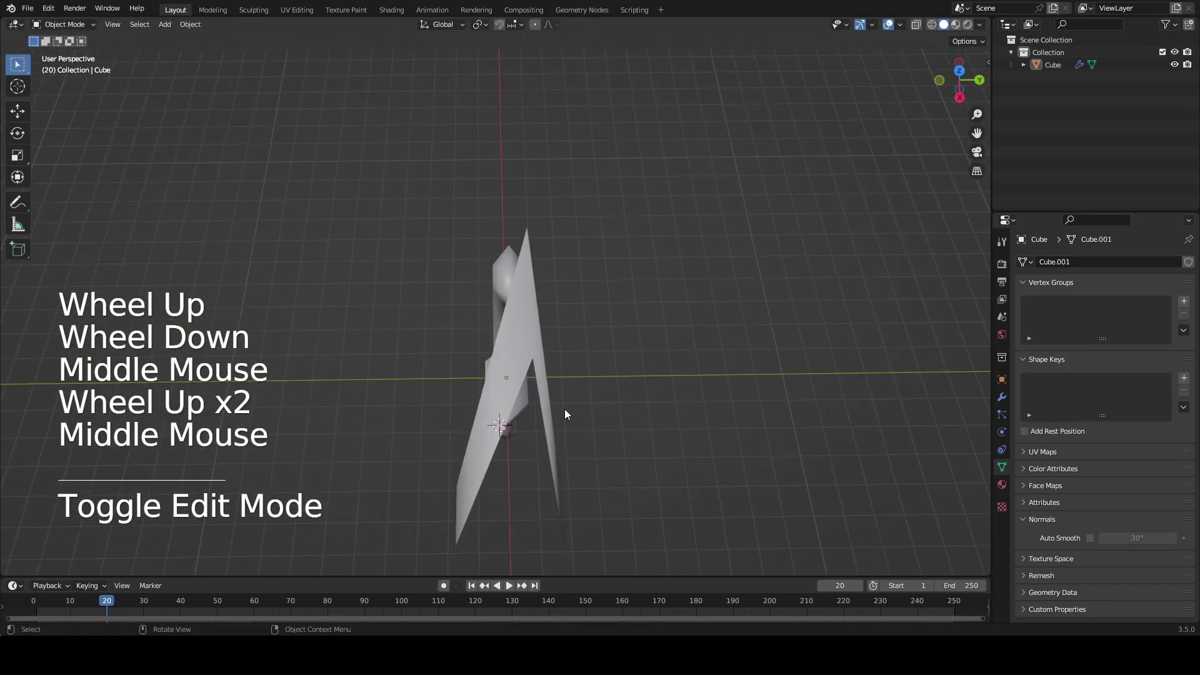
- Select the dagger object, enable Auto Smooth at 30° again and view the steep fold's shading
{"action": "left_click", "coordinate": [538, 365]}
{"action": "middle_click_drag", "start_coordinate": [693, 398], "coordinate": [1115, 603]}
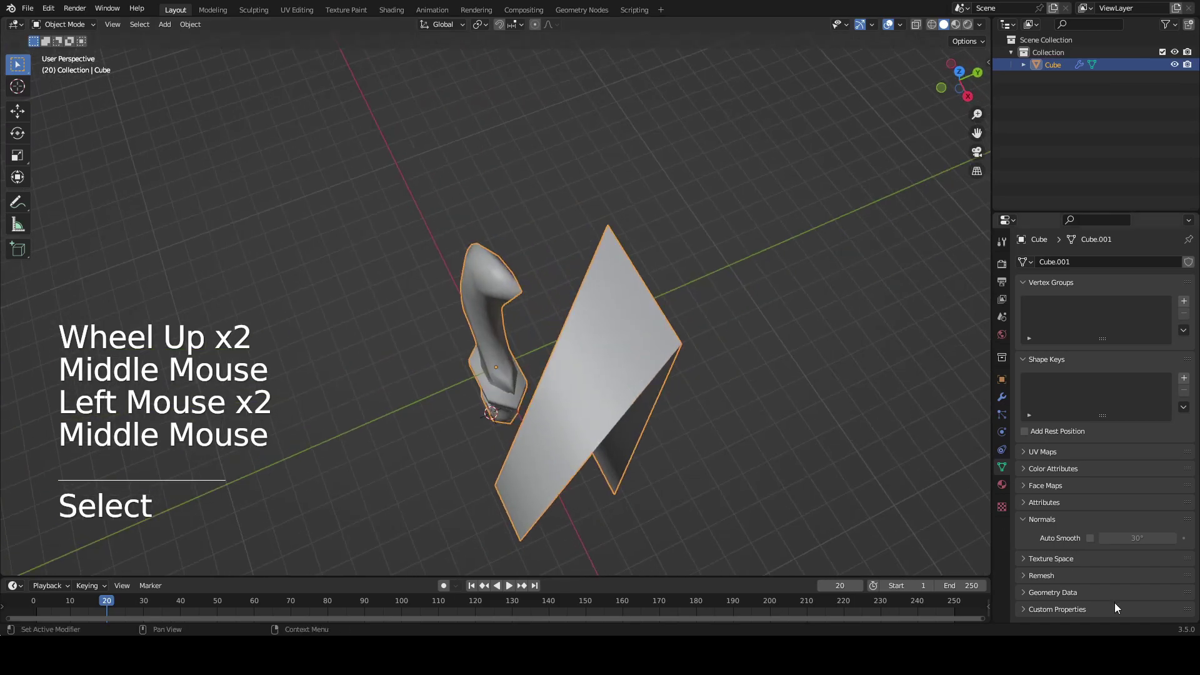
{"action": "left_click", "coordinate": [1090, 538]}
{"action": "scroll", "coordinate": [635, 330], "scroll_direction": "up", "scroll_amount": 2}
{"action": "middle_click_drag", "start_coordinate": [545, 319], "coordinate": [727, 361], "text": "shift"}
{"action": "left_click", "coordinate": [772, 358]}
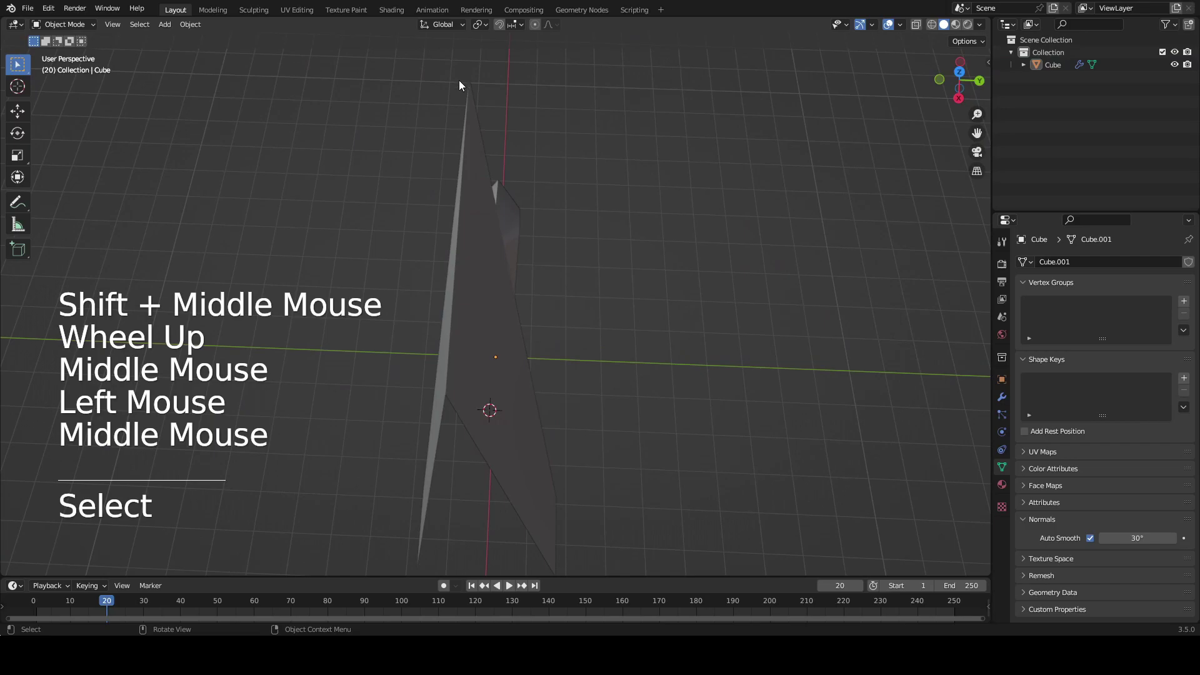
- In Edit Mode, select the plane's central fold edge and lower it along Z, then return to Object Mode
{"action": "left_click", "coordinate": [449, 311]}
{"action": "key", "text": "Tab"}
{"action": "scroll", "coordinate": [531, 315], "scroll_direction": "down", "scroll_amount": 4}
{"action": "left_click", "coordinate": [531, 160]}
{"action": "middle_click_drag", "start_coordinate": [560, 317], "coordinate": [592, 197]}
{"action": "key", "text": "g"}
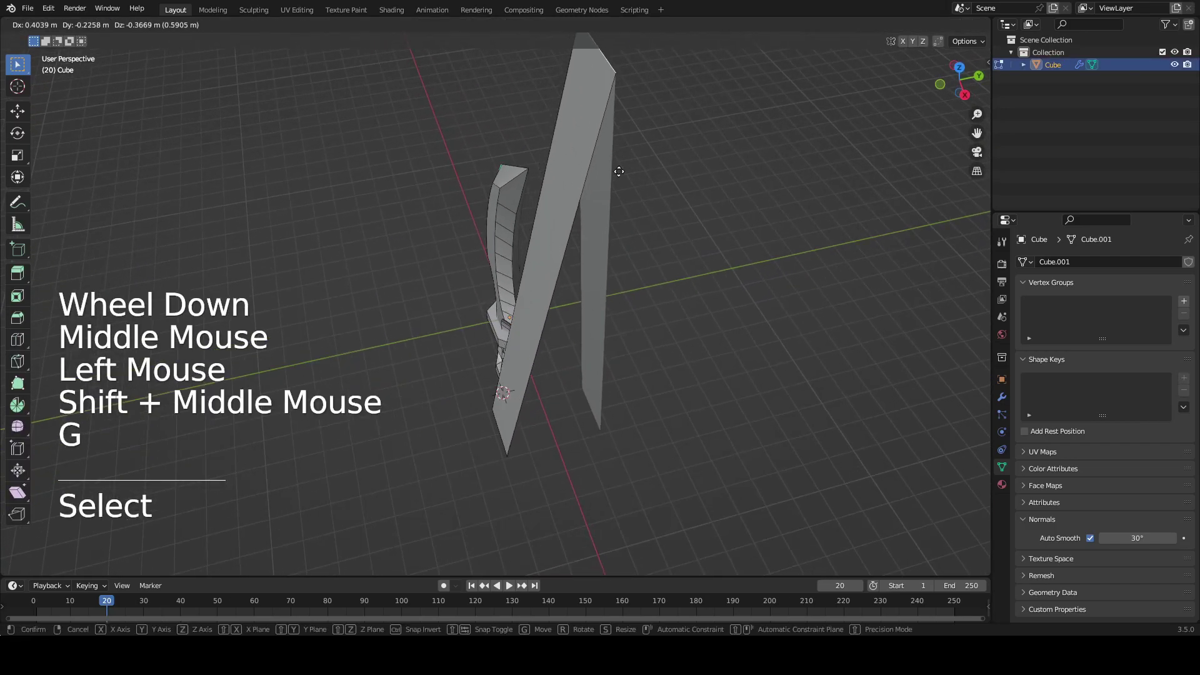
{"action": "key", "text": "z"}
{"action": "key", "text": "z"}
{"action": "key", "text": "Tab"}
{"action": "middle_click_drag", "start_coordinate": [664, 436], "coordinate": [632, 214], "text": "shift"}
{"action": "scroll", "coordinate": [632, 214], "scroll_direction": "up", "scroll_amount": 2}
{"action": "key", "text": "g"}
{"action": "left_click", "coordinate": [627, 255]}
{"action": "key", "text": "ctrl+z"}
- Lower the central fold edge in Edit Mode to widen the fold, and check the result in Object Mode
{"action": "key", "text": "Tab"}
{"action": "key", "text": "g"}
{"action": "left_click", "coordinate": [629, 289]}
{"action": "key", "text": "Tab"}
{"action": "scroll", "coordinate": [630, 290], "scroll_direction": "up", "scroll_amount": 2}
{"action": "middle_click_drag", "start_coordinate": [629, 289], "coordinate": [636, 261]}
- Lower the central edge further to make the fold shallower, and view its Auto Smooth shading
{"action": "key", "text": "Tab"}
{"action": "key", "text": "g"}
{"action": "left_click", "coordinate": [661, 315]}
{"action": "key", "text": "Tab"}
{"action": "middle_click_drag", "start_coordinate": [660, 316], "coordinate": [589, 236], "text": "shift"}
{"action": "middle_click_drag", "start_coordinate": [589, 237], "coordinate": [666, 215]}
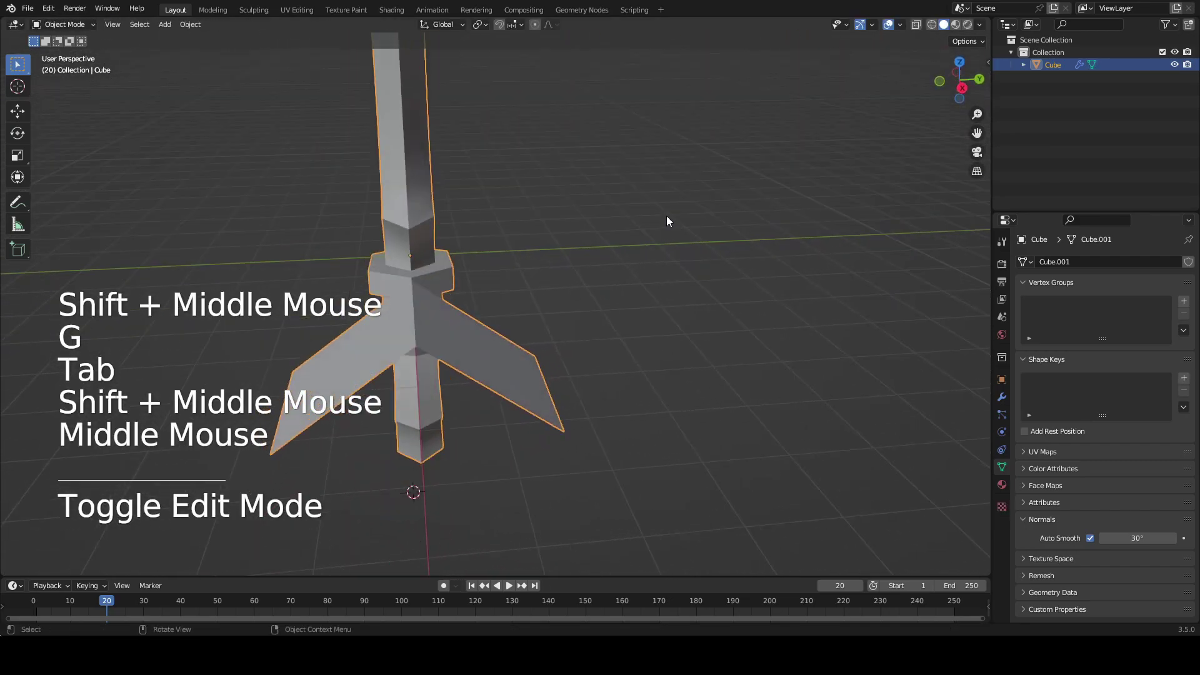
- Move the central edge down along Z until the two faces are nearly flat, and check their shading in Object Mode
{"action": "key", "text": "Tab"}
{"action": "key", "text": "g"}
{"action": "key", "text": "z"}
{"action": "left_click", "coordinate": [681, 304]}
{"action": "middle_click_drag", "start_coordinate": [681, 304], "coordinate": [600, 328], "text": "shift"}
{"action": "key", "text": "Tab"}
{"action": "middle_click_drag", "start_coordinate": [600, 328], "coordinate": [639, 325]}
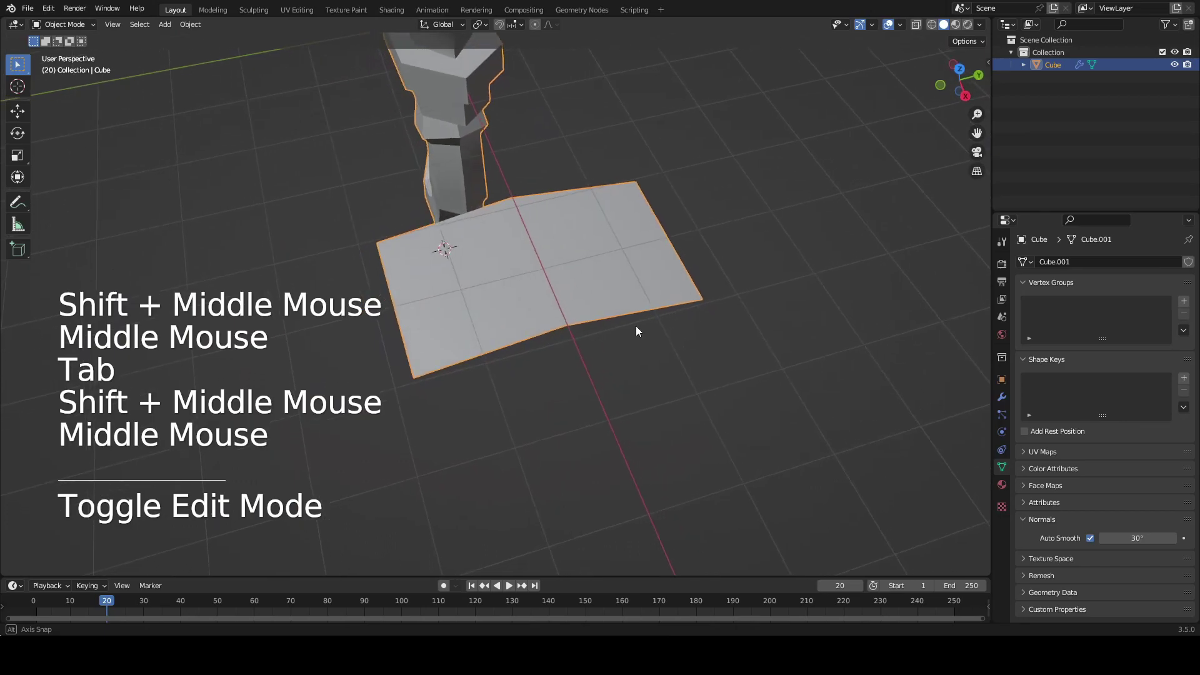
- Move the folded test plane's central edge along Z once more, and return to Object Mode to compare its shading
{"action": "key", "text": "Tab"}
{"action": "key", "text": "g"}
{"action": "key", "text": "z"}
{"action": "left_click", "coordinate": [531, 73]}
{"action": "key", "text": "Tab"}
{"action": "middle_click_drag", "start_coordinate": [531, 73], "coordinate": [531, 263]}
- Grow the selection to the whole test plane in Edit Mode, delete its geometry, and return to Object Mode
{"action": "key", "text": "Tab"}
{"action": "key", "text": "ctrl+KP_Add"}
{"action": "key", "text": "ctrl+KP_Add"}
{"action": "key", "text": "ctrl+KP_Add"}
{"action": "key", "text": "x"}
{"action": "left_click", "coordinate": [610, 236]}
{"action": "key", "text": "Tab"}
- Raise the dagger's Auto Smooth angle to 180°
{"action": "middle_click_drag", "start_coordinate": [532, 262], "coordinate": [488, 288]}
{"action": "scroll", "coordinate": [496, 301], "scroll_direction": "down", "scroll_amount": 2}
{"action": "middle_click_drag", "start_coordinate": [487, 289], "coordinate": [638, 306]}
{"action": "middle_click_drag", "start_coordinate": [638, 306], "coordinate": [583, 213]}
{"action": "scroll", "coordinate": [583, 213], "scroll_direction": "up", "scroll_amount": 1}
{"action": "middle_click_drag", "start_coordinate": [582, 123], "coordinate": [585, 238], "text": "shift"}
{"action": "middle_click_drag", "start_coordinate": [585, 237], "coordinate": [568, 343]}
{"action": "scroll", "coordinate": [599, 333], "scroll_direction": "down", "scroll_amount": 1}
{"action": "scroll", "coordinate": [568, 344], "scroll_direction": "up", "scroll_amount": 1}
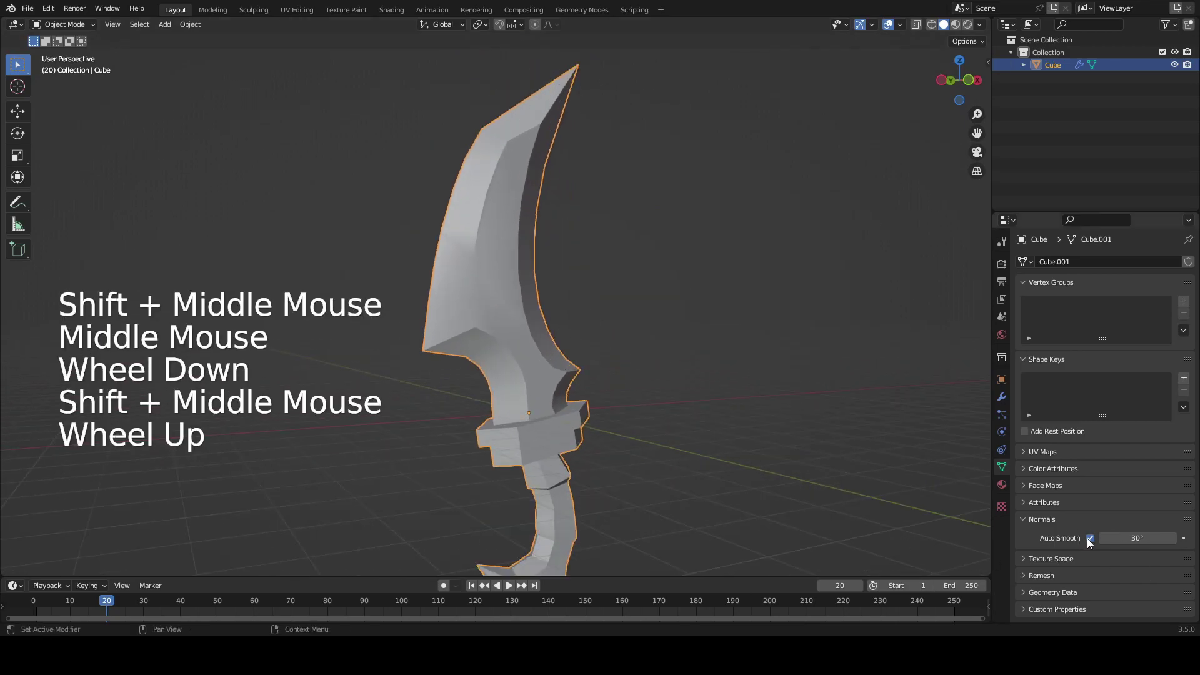
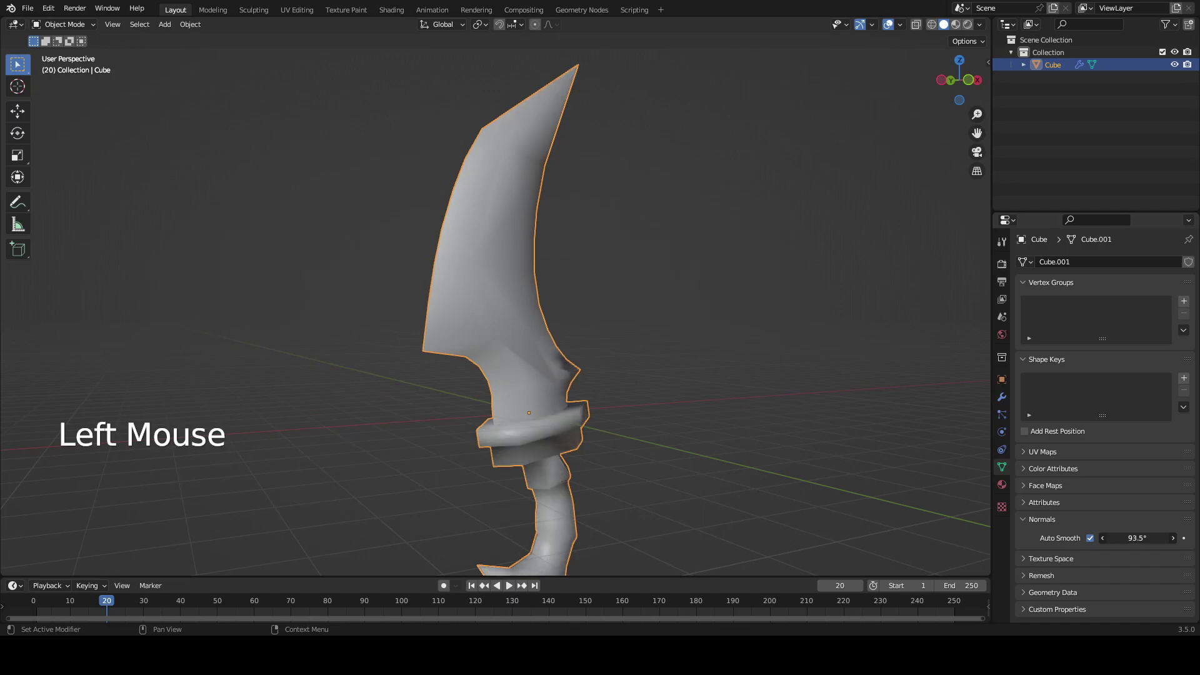
{"action": "middle_click_drag", "start_coordinate": [809, 375], "coordinate": [636, 243]}
{"action": "left_click", "coordinate": [831, 393]}
{"action": "scroll", "coordinate": [659, 354], "scroll_direction": "up", "scroll_amount": 2}
- Examine the blade's smooth shading edge-on and from the side
{"action": "middle_click_drag", "start_coordinate": [609, 93], "coordinate": [581, 130]}
{"action": "left_click", "coordinate": [498, 184]}
{"action": "key", "text": "Tab"}
{"action": "key", "text": "a"}
{"action": "left_click", "coordinate": [603, 150]}
{"action": "key", "text": "a"}
{"action": "key", "text": "a"}
{"action": "key", "text": "Tab"}
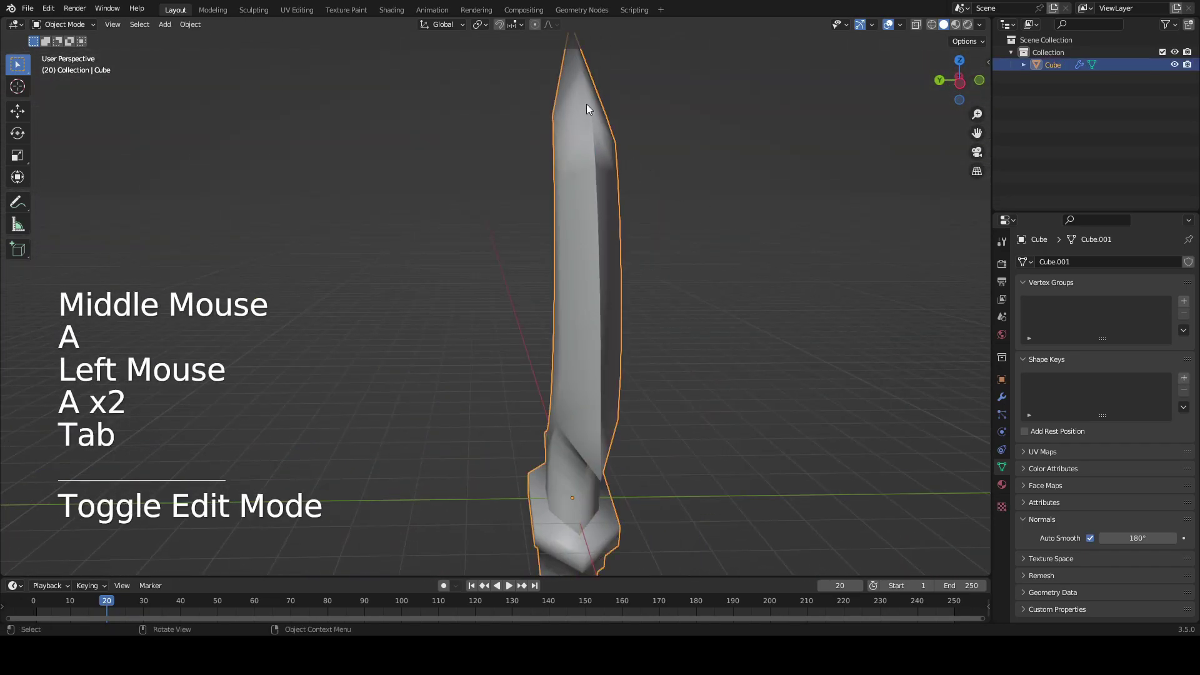
{"action": "middle_click_drag", "start_coordinate": [594, 392], "coordinate": [499, 380]}
{"action": "middle_click_drag", "start_coordinate": [322, 247], "coordinate": [476, 229], "text": "shift"}
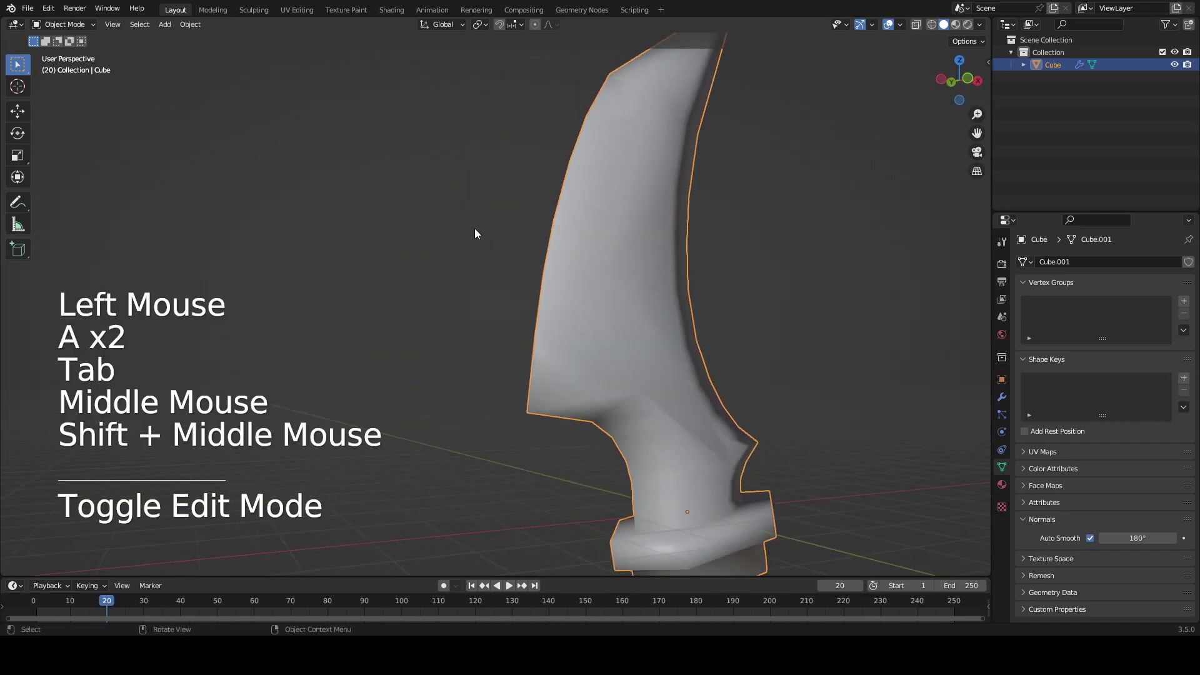
- Mark the inner bevel edges along the blade's convex cutting side sharp, and return to Object Mode
{"action": "key", "text": "Tab"}
{"action": "middle_click_drag", "start_coordinate": [684, 203], "coordinate": [614, 284], "text": "shift"}
{"action": "key", "text": "2"}
{"action": "left_click", "coordinate": [571, 186]}
{"action": "left_click", "coordinate": [554, 228], "text": "shift"}
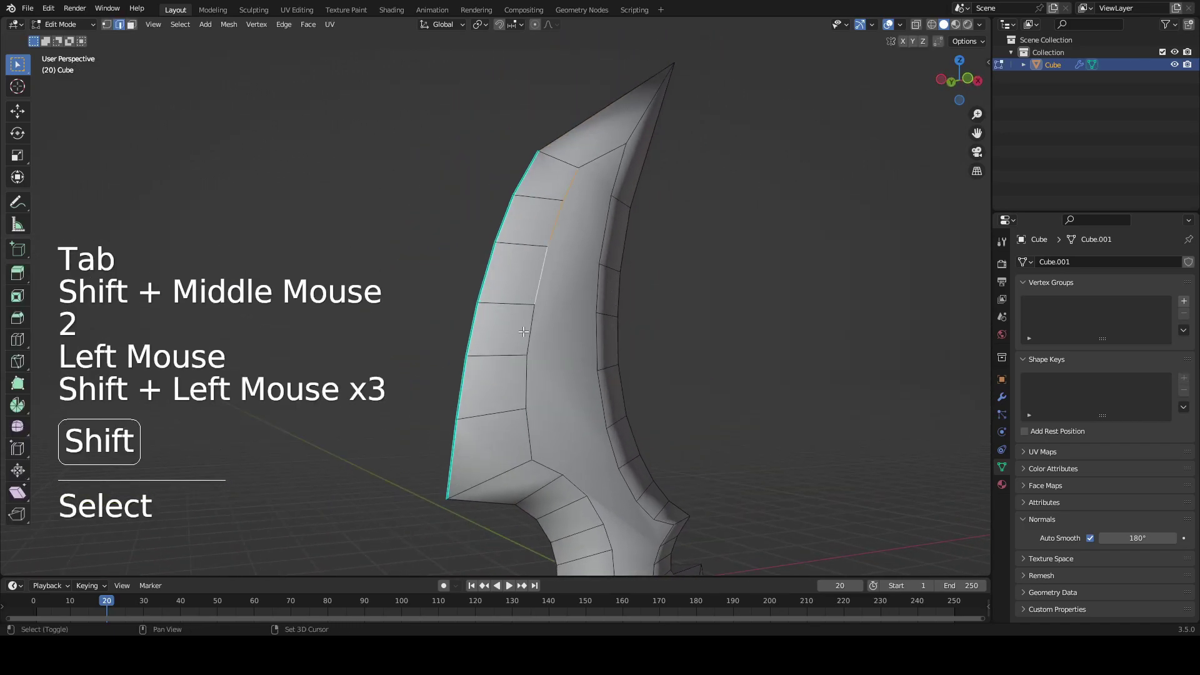
{"action": "left_click", "coordinate": [518, 425], "text": "shift"}
{"action": "middle_click_drag", "start_coordinate": [518, 425], "coordinate": [533, 331], "text": "shift"}
{"action": "key", "text": "ctrl+e"}
{"action": "left_click", "coordinate": [583, 329]}
{"action": "key", "text": "Tab"}
- Mark the diagonal edge at the blade's heel and the inner curved edges from there down to the guard as sharp
{"action": "middle_click_drag", "start_coordinate": [689, 355], "coordinate": [665, 321]}
{"action": "scroll", "coordinate": [664, 321], "scroll_direction": "up", "scroll_amount": 3}
{"action": "key", "text": "Tab"}
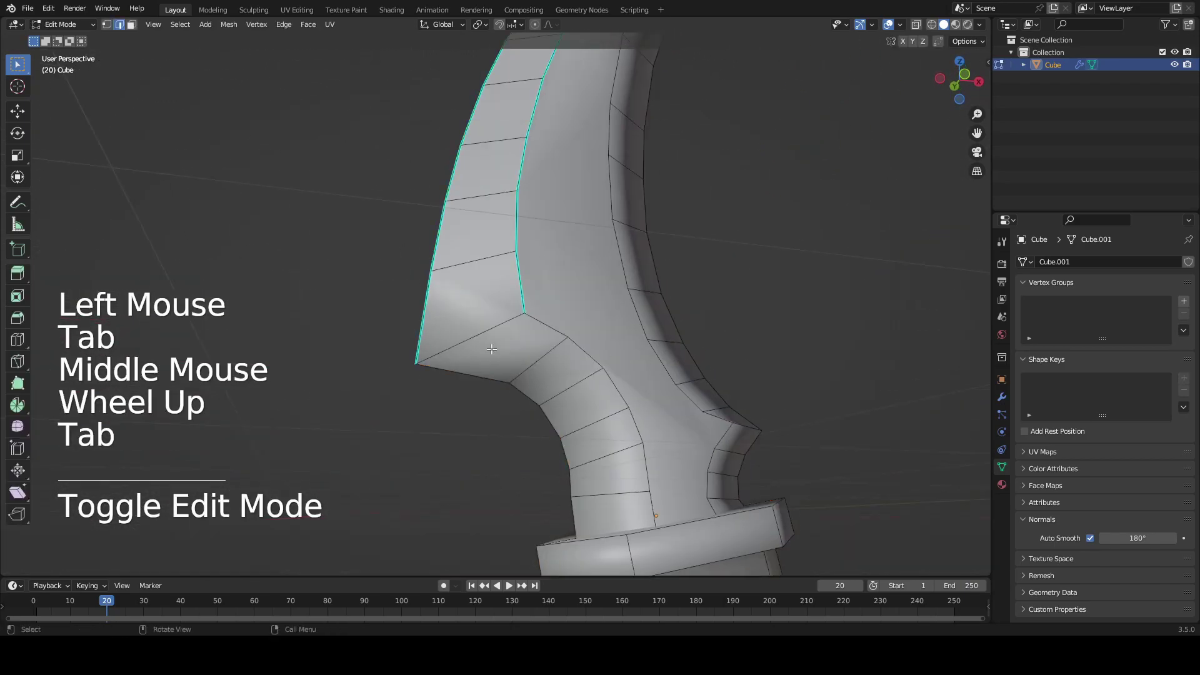
{"action": "left_click", "coordinate": [521, 310]}
{"action": "key", "text": "ctrl+e"}
{"action": "left_click", "coordinate": [500, 324]}
{"action": "left_click", "coordinate": [571, 339], "text": "shift"}
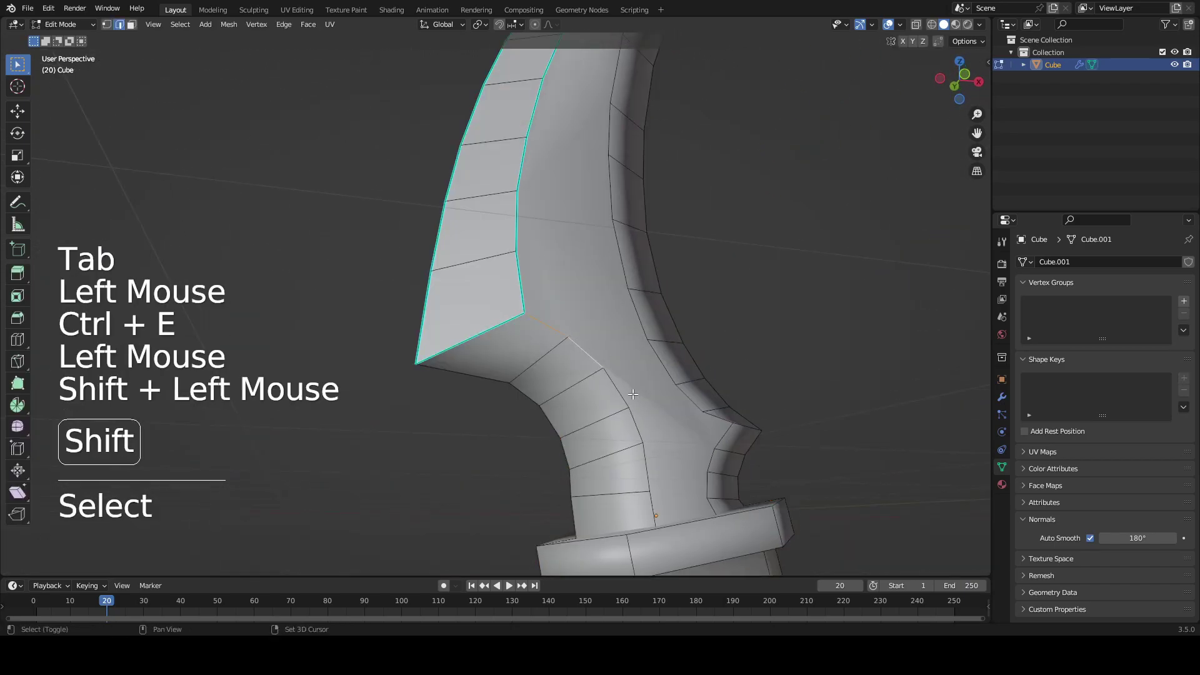
{"action": "key", "text": "ctrl+e"}
{"action": "left_click", "coordinate": [650, 500]}
{"action": "key", "text": "Tab"}
- Select the outer edges curving from the blade's heel down to the guard
{"action": "middle_click_drag", "start_coordinate": [651, 500], "coordinate": [535, 336]}
{"action": "key", "text": "Tab"}
{"action": "left_click", "coordinate": [475, 305], "text": "shift"}
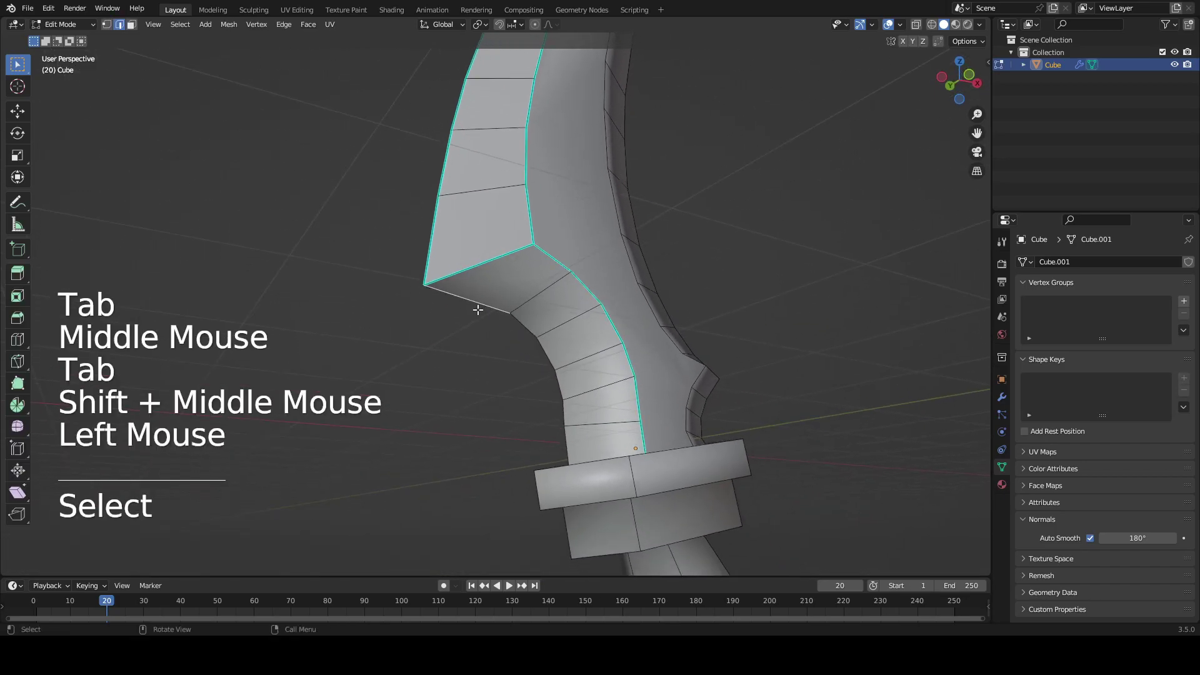
{"action": "left_click", "coordinate": [547, 357], "text": "shift"}
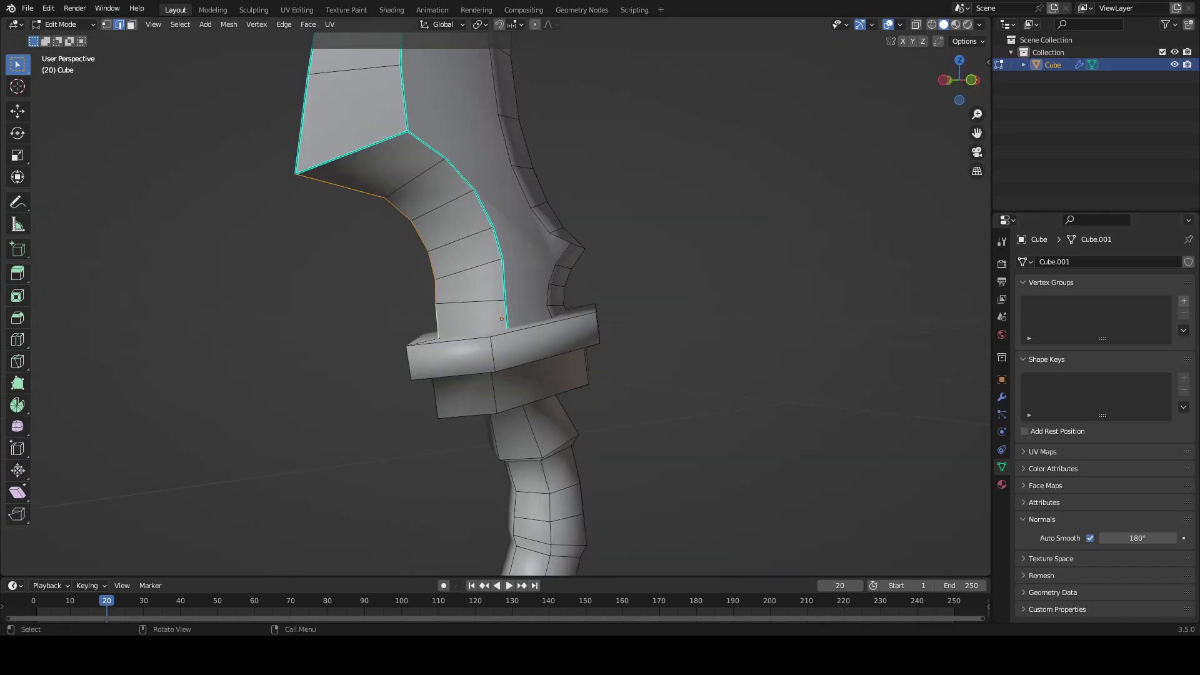
{"action": "middle_click_drag", "start_coordinate": [566, 328], "coordinate": [538, 326]}
{"action": "middle_click_drag", "start_coordinate": [538, 327], "coordinate": [591, 380], "text": "shift"}
{"action": "middle_click_drag", "start_coordinate": [438, 233], "coordinate": [481, 275], "text": "shift"}
{"action": "middle_click_drag", "start_coordinate": [482, 275], "coordinate": [522, 269], "text": "shift"}
{"action": "scroll", "coordinate": [500, 269], "scroll_direction": "up", "scroll_amount": 2}
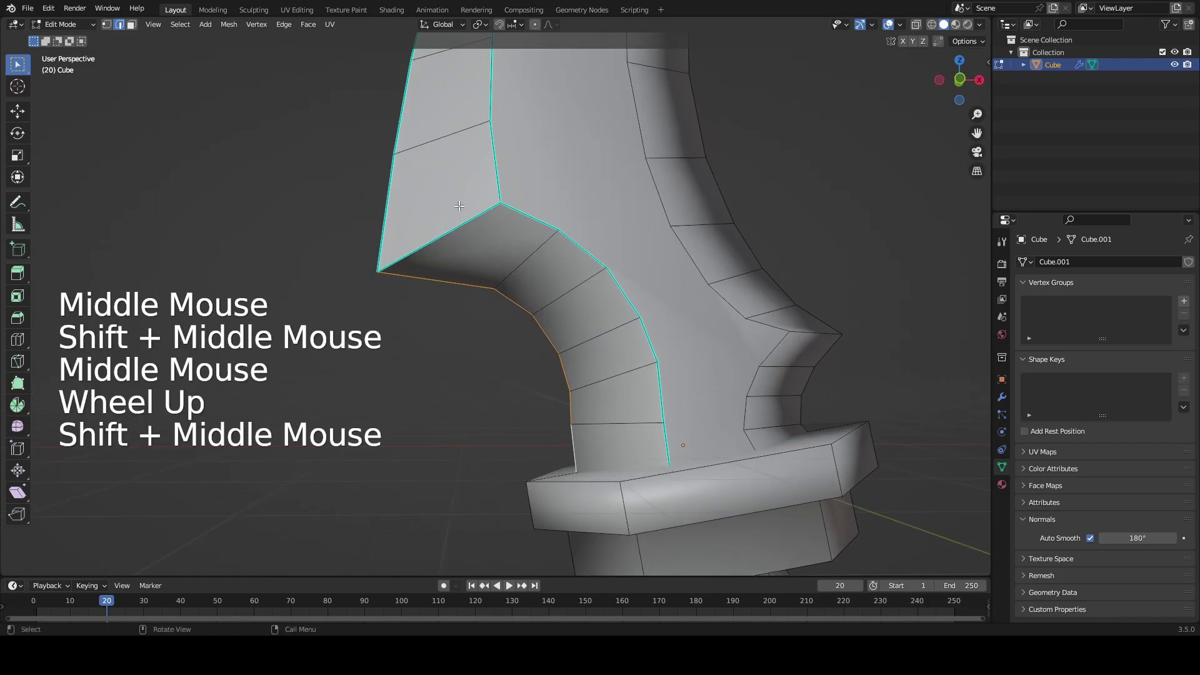
{"action": "middle_click_drag", "start_coordinate": [647, 332], "coordinate": [622, 299], "text": "shift"}
{"action": "key", "text": "Tab"}
{"action": "scroll", "coordinate": [619, 306], "scroll_direction": "down", "scroll_amount": 3}
{"action": "middle_click_drag", "start_coordinate": [618, 313], "coordinate": [510, 285]}
- Select the outer concave edges between the blade's heel and the guard in Edit Mode and mark them sharp
{"action": "key", "text": "Tab"}
{"action": "scroll", "coordinate": [588, 350], "scroll_direction": "up", "scroll_amount": 1}
{"action": "scroll", "coordinate": [454, 267], "scroll_direction": "up", "scroll_amount": 1}
{"action": "left_click", "coordinate": [429, 254]}
{"action": "left_click", "coordinate": [478, 271], "text": "shift"}
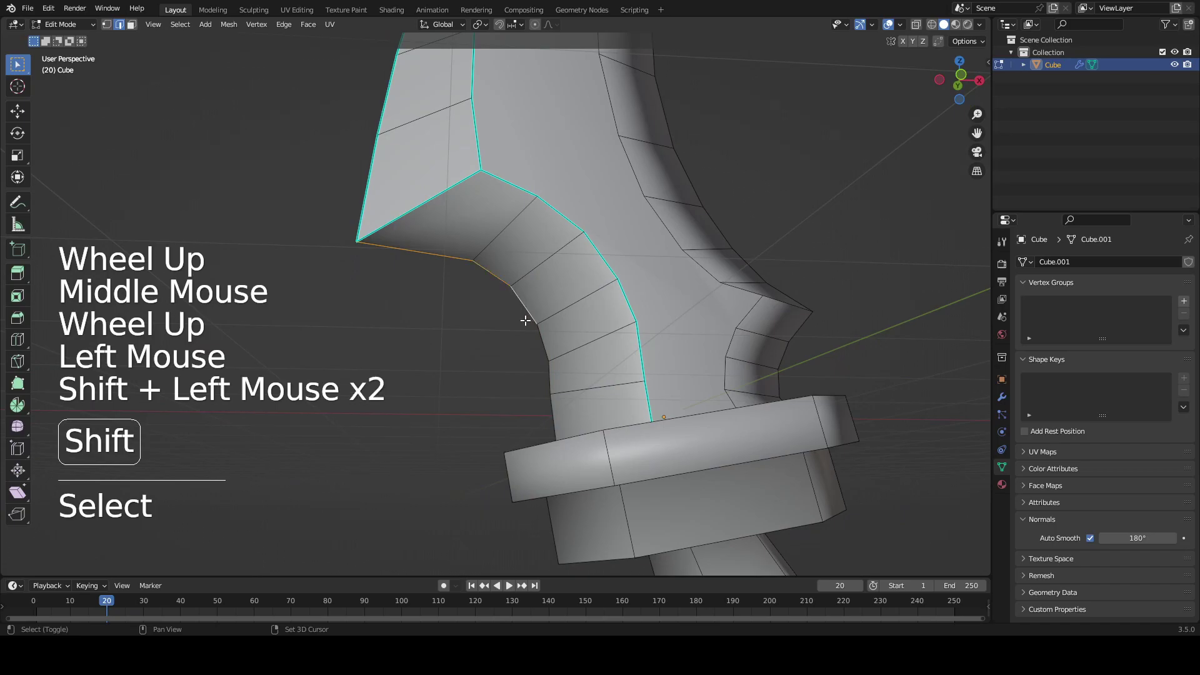
{"action": "right_click", "coordinate": [536, 386]}
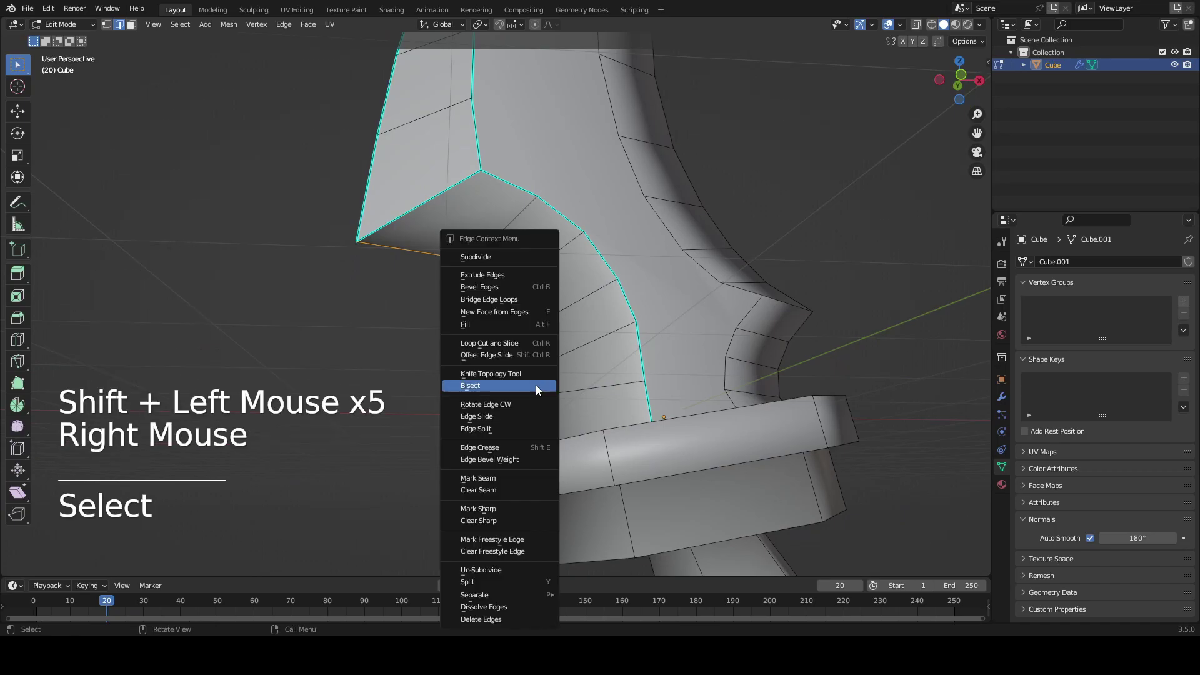
{"action": "left_click", "coordinate": [499, 512]}
- Mark the outer edge loop running along the blade's back and through the tip as sharp
{"action": "middle_click_drag", "start_coordinate": [499, 512], "coordinate": [525, 335], "text": "shift"}
{"action": "left_click", "coordinate": [505, 286], "text": "alt"}
{"action": "scroll", "coordinate": [505, 286], "scroll_direction": "down", "scroll_amount": 2}
{"action": "middle_click_drag", "start_coordinate": [566, 163], "coordinate": [597, 167]}
{"action": "middle_click_drag", "start_coordinate": [573, 500], "coordinate": [628, 272]}
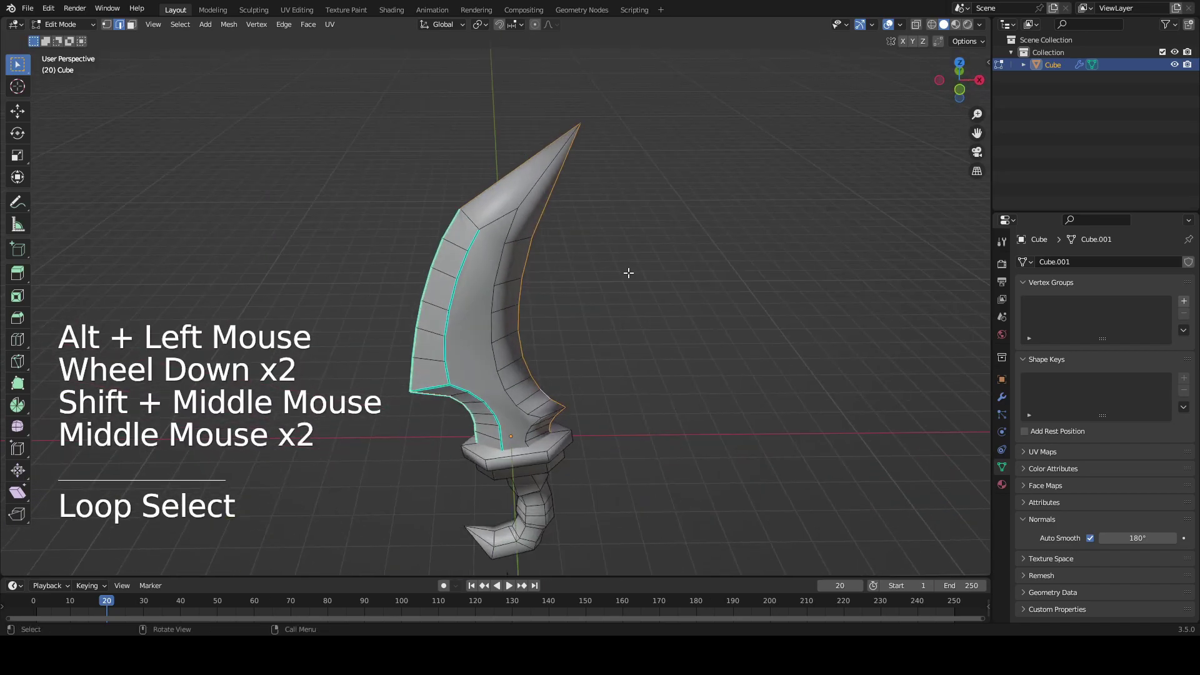
{"action": "right_click", "coordinate": [499, 197]}
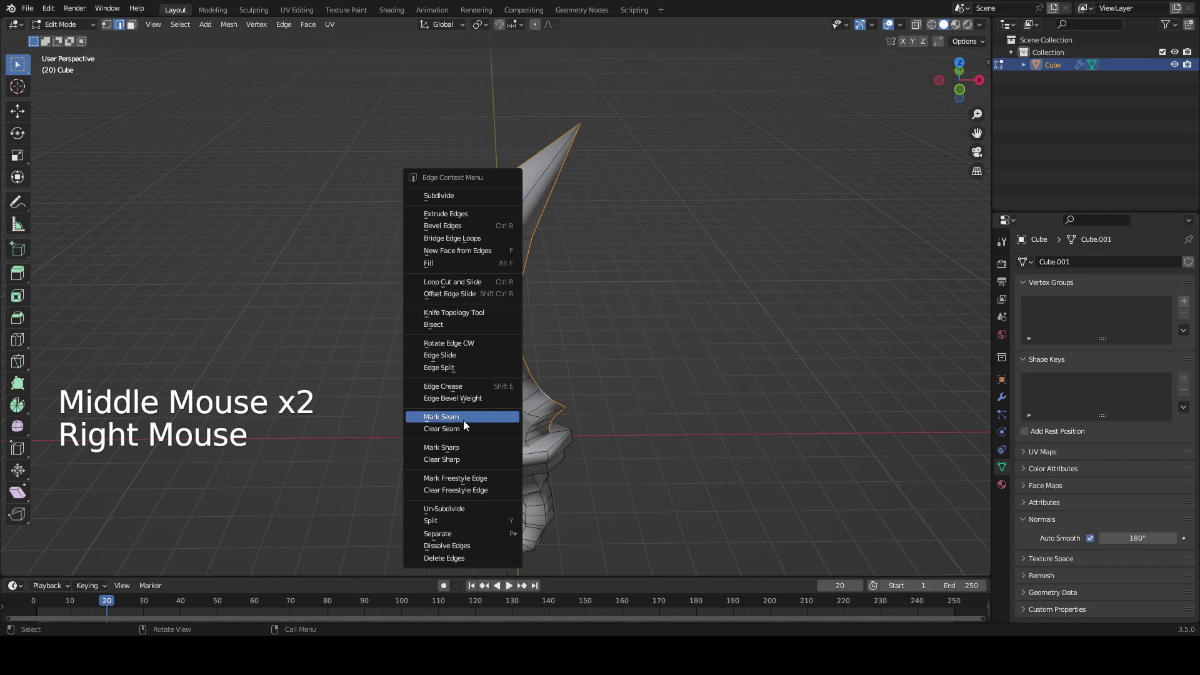
{"action": "left_click", "coordinate": [452, 448]}
- Mark the ridge edge running up to the blade's tip sharp
{"action": "scroll", "coordinate": [562, 306], "scroll_direction": "up", "scroll_amount": 1}
{"action": "middle_click_drag", "start_coordinate": [659, 317], "coordinate": [568, 235], "text": "shift"}
{"action": "scroll", "coordinate": [561, 306], "scroll_direction": "up", "scroll_amount": 2}
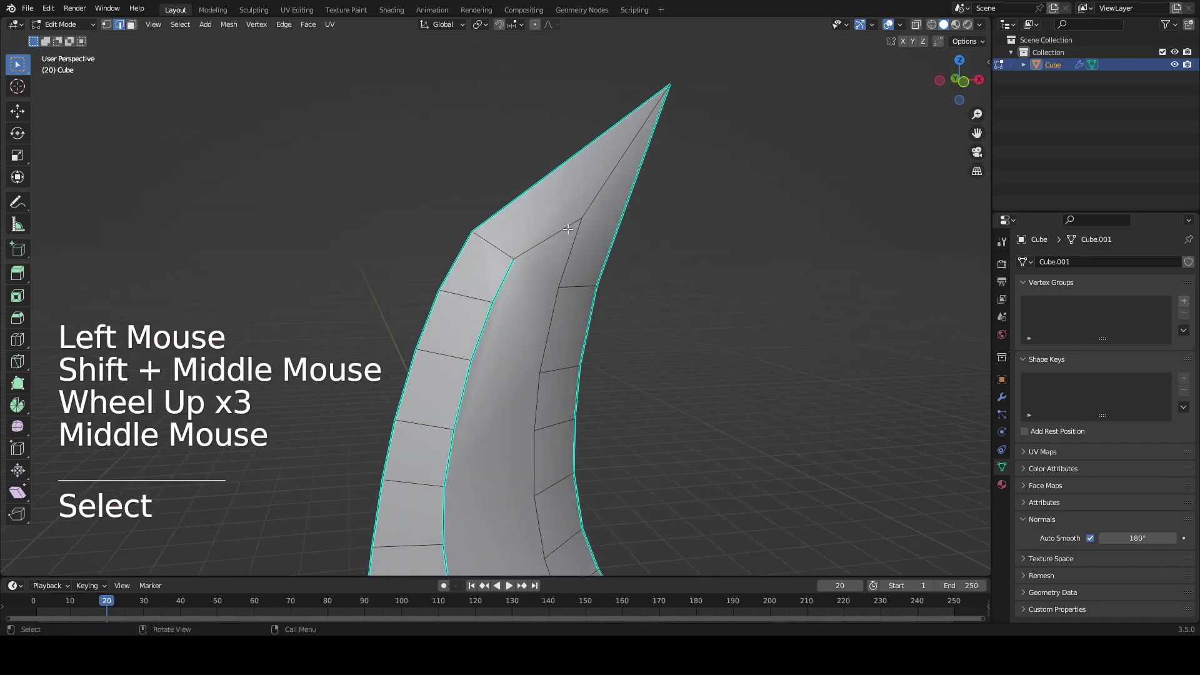
{"action": "left_click", "coordinate": [585, 214], "text": "alt"}
{"action": "right_click", "coordinate": [548, 242]}
{"action": "key", "text": "ctrl+e"}
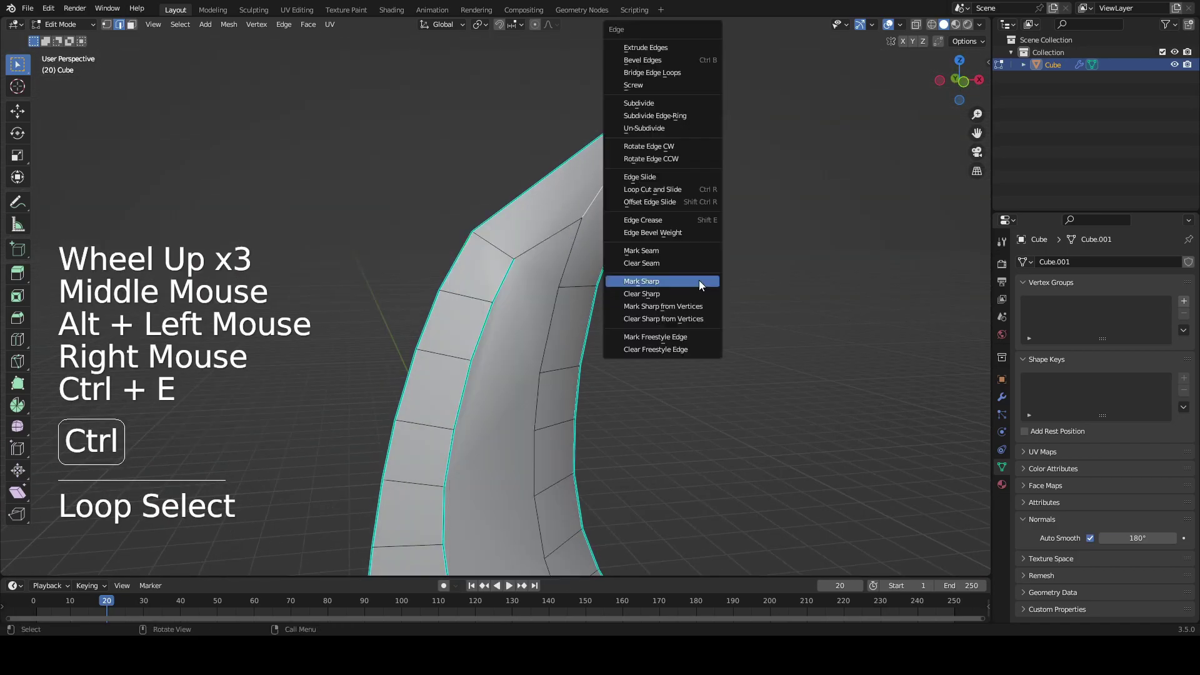
{"action": "left_click", "coordinate": [641, 282]}
- Mark the inner bevel edges along the blade's back sharp down to the guard, and return to Object Mode
{"action": "middle_click_drag", "start_coordinate": [622, 279], "coordinate": [571, 148], "text": "shift"}
{"action": "key", "text": "ctrl+e"}
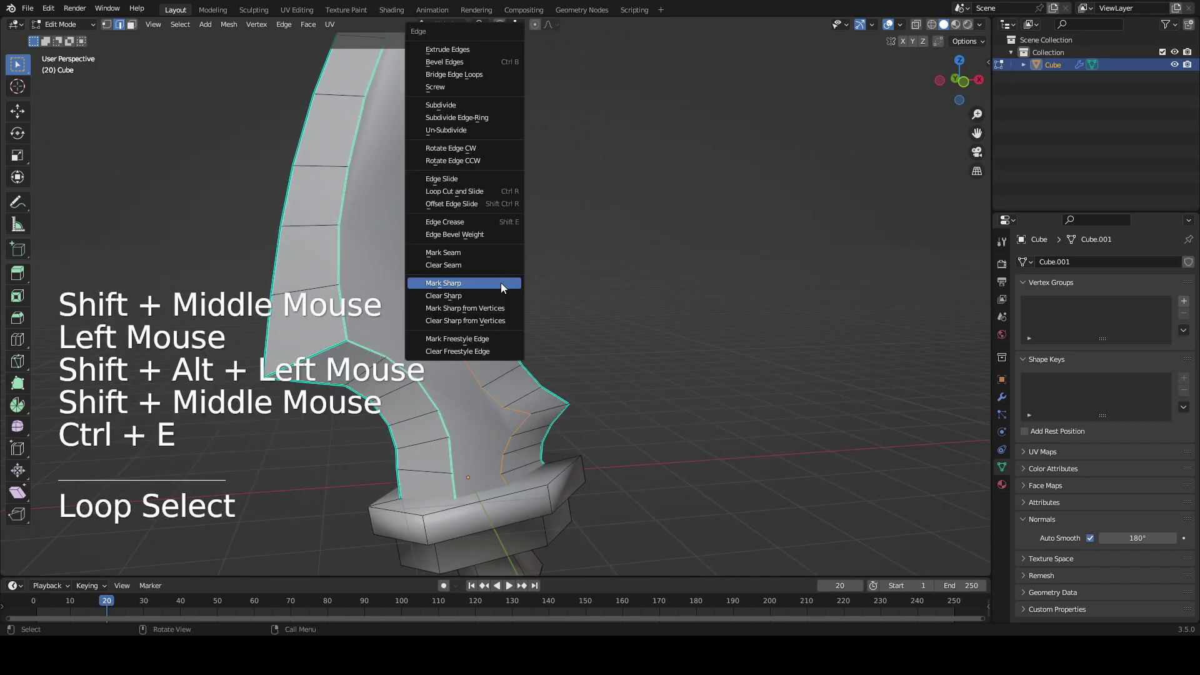
{"action": "left_click", "coordinate": [501, 283]}
{"action": "middle_click_drag", "start_coordinate": [650, 366], "coordinate": [616, 343]}
{"action": "scroll", "coordinate": [561, 319], "scroll_direction": "up", "scroll_amount": 2}
{"action": "double_click", "coordinate": [594, 338]}
{"action": "key", "text": "ctrl+e"}
{"action": "left_click", "coordinate": [594, 338]}
{"action": "key", "text": "Tab"}
- Mark the remaining edge at the base of the blade's tip section sharp, and return to Object Mode
{"action": "scroll", "coordinate": [594, 339], "scroll_direction": "down", "scroll_amount": 3}
{"action": "scroll", "coordinate": [625, 317], "scroll_direction": "up", "scroll_amount": 2}
{"action": "middle_click_drag", "start_coordinate": [616, 344], "coordinate": [700, 360]}
{"action": "middle_click_drag", "start_coordinate": [700, 360], "coordinate": [531, 269]}
{"action": "scroll", "coordinate": [800, 418], "scroll_direction": "down", "scroll_amount": 1}
{"action": "scroll", "coordinate": [606, 407], "scroll_direction": "down", "scroll_amount": 1}
{"action": "key", "text": "Tab"}
{"action": "scroll", "coordinate": [506, 290], "scroll_direction": "up", "scroll_amount": 1}
{"action": "scroll", "coordinate": [531, 269], "scroll_direction": "up", "scroll_amount": 1}
{"action": "left_click", "coordinate": [563, 259]}
{"action": "right_click", "coordinate": [503, 250]}
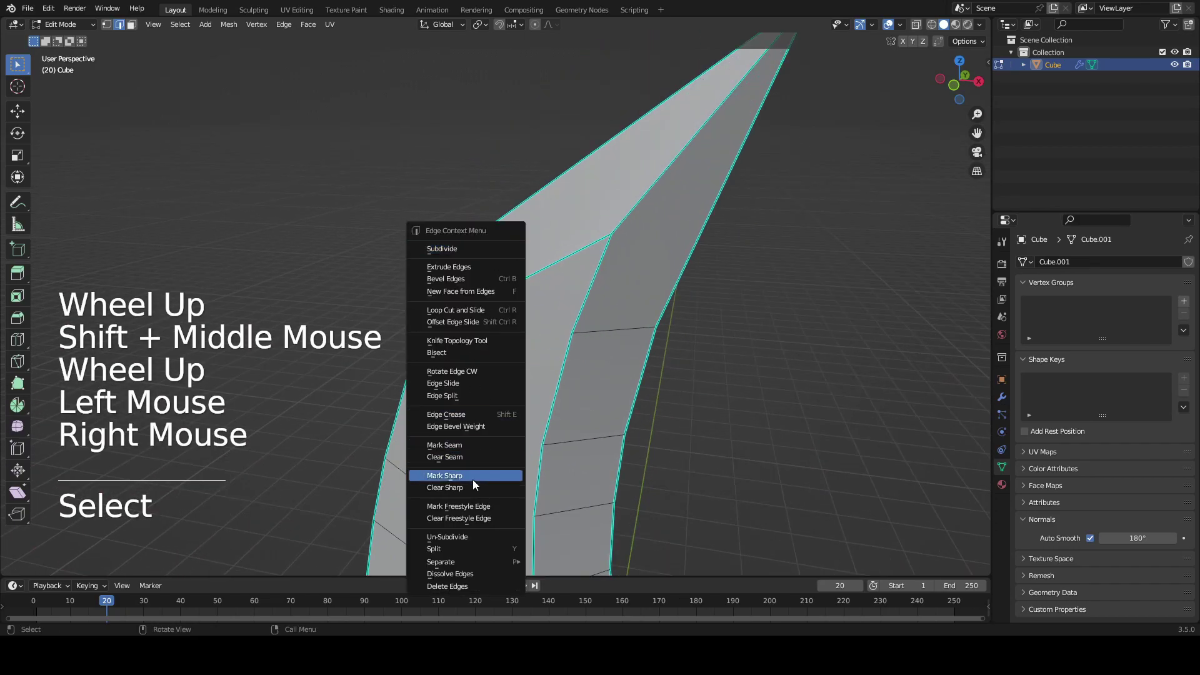
{"action": "left_click", "coordinate": [445, 475]}
{"action": "key", "text": "Tab"}
- Examine the blade's shading and sharp edges, and the still smooth guard, from several angles
{"action": "middle_click_drag", "start_coordinate": [461, 478], "coordinate": [625, 413]}
{"action": "scroll", "coordinate": [715, 383], "scroll_direction": "down", "scroll_amount": 2}
{"action": "middle_click_drag", "start_coordinate": [625, 412], "coordinate": [669, 362]}
{"action": "middle_click_drag", "start_coordinate": [669, 363], "coordinate": [553, 341]}
{"action": "scroll", "coordinate": [554, 342], "scroll_direction": "up", "scroll_amount": 1}
{"action": "scroll", "coordinate": [550, 337], "scroll_direction": "down", "scroll_amount": 1}
{"action": "scroll", "coordinate": [525, 294], "scroll_direction": "up", "scroll_amount": 1}
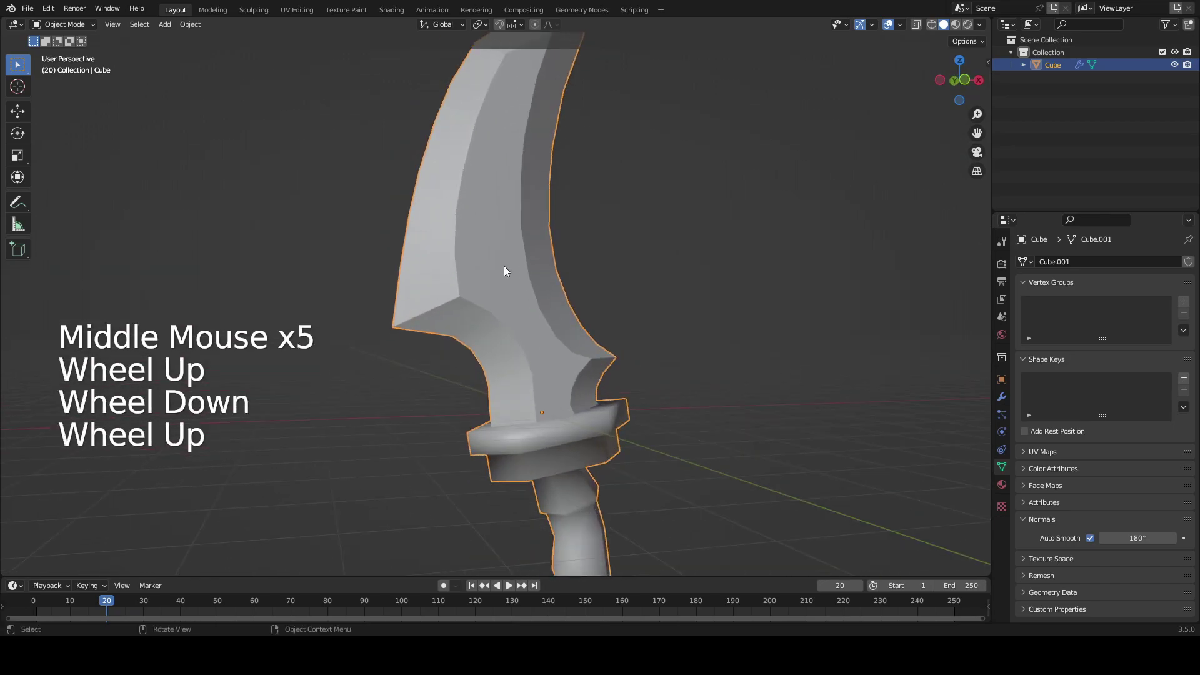
{"action": "key", "text": "Tab"}
{"action": "right_click", "coordinate": [444, 232]}
{"action": "middle_click_drag", "start_coordinate": [713, 490], "coordinate": [635, 366], "text": "shift"}
{"action": "key", "text": "Tab"}
{"action": "scroll", "coordinate": [552, 361], "scroll_direction": "up", "scroll_amount": 1}
- Select the edge loops around the rims of both guard tiers, mark them sharp, and return to Object Mode
{"action": "key", "text": "Tab"}
{"action": "scroll", "coordinate": [707, 448], "scroll_direction": "up", "scroll_amount": 1}
{"action": "left_click", "coordinate": [465, 299], "text": "alt"}
{"action": "left_click", "coordinate": [444, 309], "text": "alt+shift"}
{"action": "left_click", "coordinate": [425, 323], "text": "alt+shift"}
{"action": "left_click", "coordinate": [640, 328], "text": "shift"}
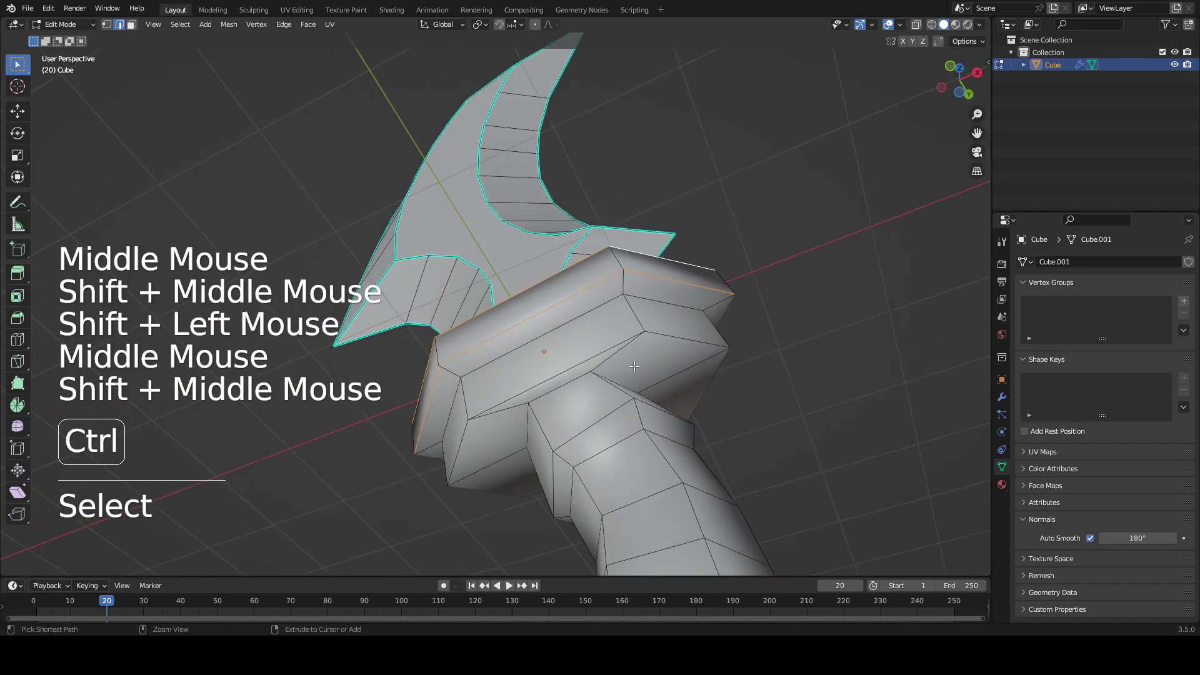
{"action": "left_click", "coordinate": [669, 305], "text": "alt+shift"}
{"action": "middle_click_drag", "start_coordinate": [670, 305], "coordinate": [606, 372]}
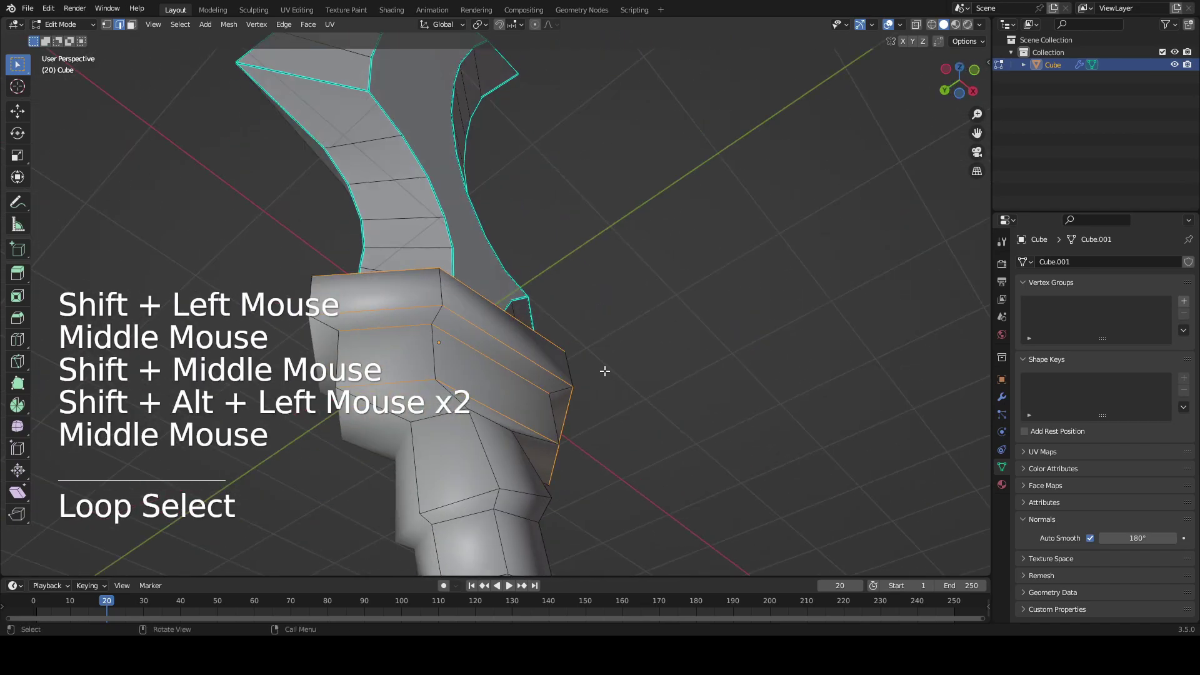
{"action": "key", "text": "ctrl+e"}
{"action": "left_click", "coordinate": [544, 324]}
{"action": "middle_click_drag", "start_coordinate": [713, 378], "coordinate": [572, 367]}
{"action": "scroll", "coordinate": [576, 410], "scroll_direction": "up", "scroll_amount": 2}
{"action": "key", "text": "Tab"}
- Select the vertical corner edges of both guard tiers and the short edges connecting them in Edit Mode
{"action": "scroll", "coordinate": [576, 410], "scroll_direction": "down", "scroll_amount": 2}
{"action": "scroll", "coordinate": [618, 461], "scroll_direction": "down", "scroll_amount": 1}
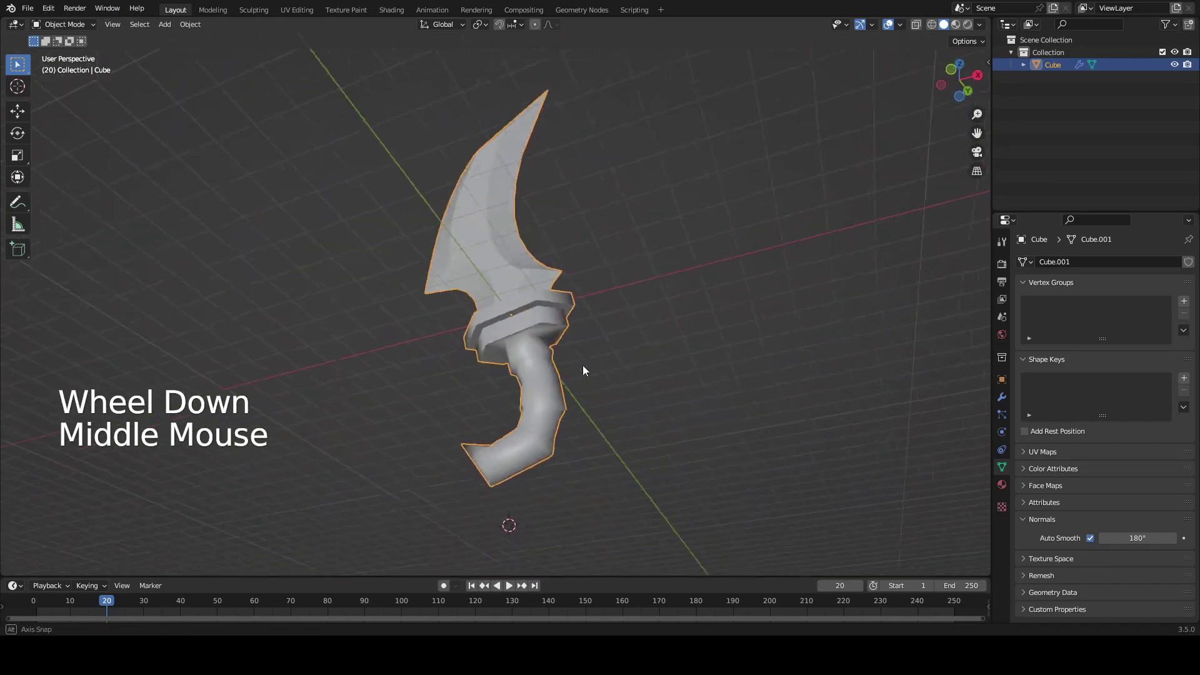
{"action": "scroll", "coordinate": [587, 367], "scroll_direction": "up", "scroll_amount": 2}
{"action": "key", "text": "Tab"}
{"action": "scroll", "coordinate": [443, 458], "scroll_direction": "up", "scroll_amount": 2}
{"action": "scroll", "coordinate": [443, 458], "scroll_direction": "down", "scroll_amount": 2}
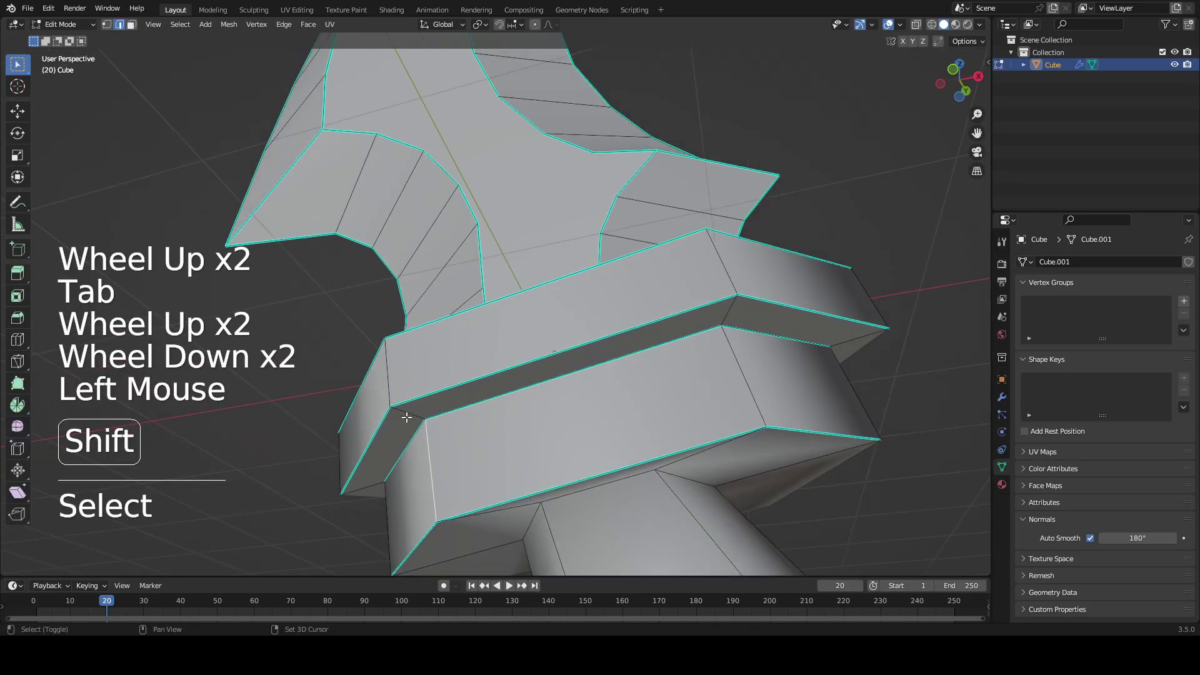
{"action": "middle_click_drag", "start_coordinate": [426, 369], "coordinate": [406, 347], "text": "shift"}
{"action": "key", "text": "ctrl+z"}
{"action": "left_click", "coordinate": [369, 375], "text": "shift"}
{"action": "middle_click_drag", "start_coordinate": [719, 285], "coordinate": [700, 262], "text": "shift"}
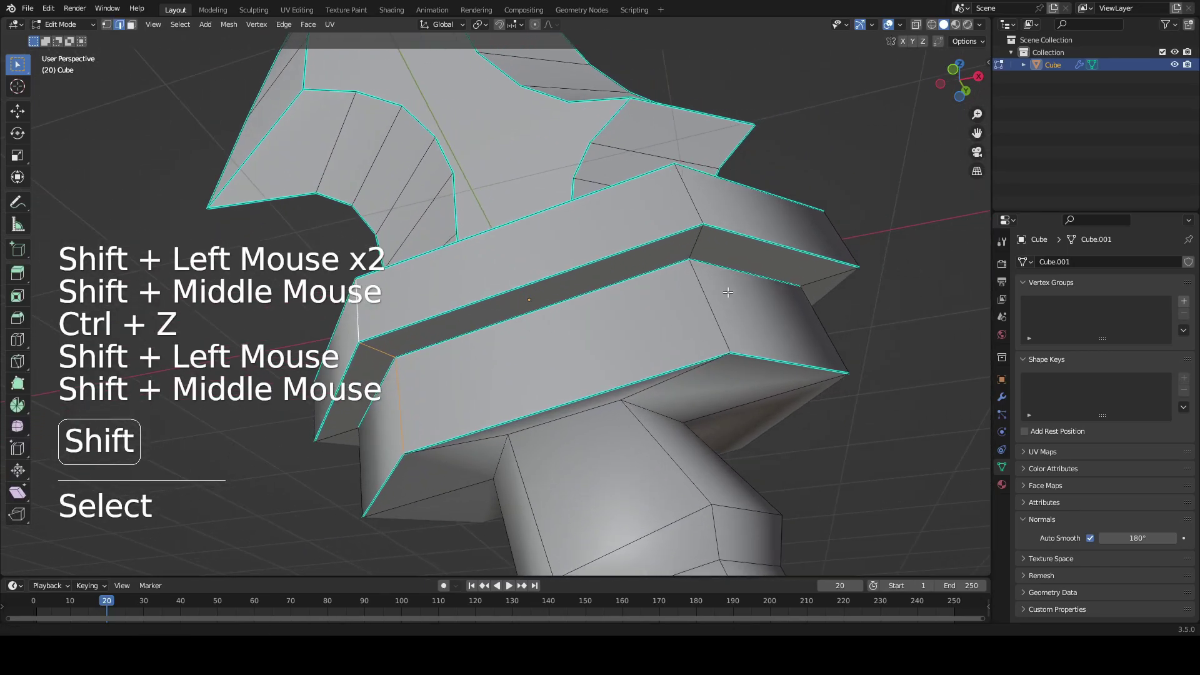
{"action": "left_click", "coordinate": [700, 262], "text": "shift"}
{"action": "left_click", "coordinate": [687, 213], "text": "shift"}
{"action": "right_click", "coordinate": [686, 203]}
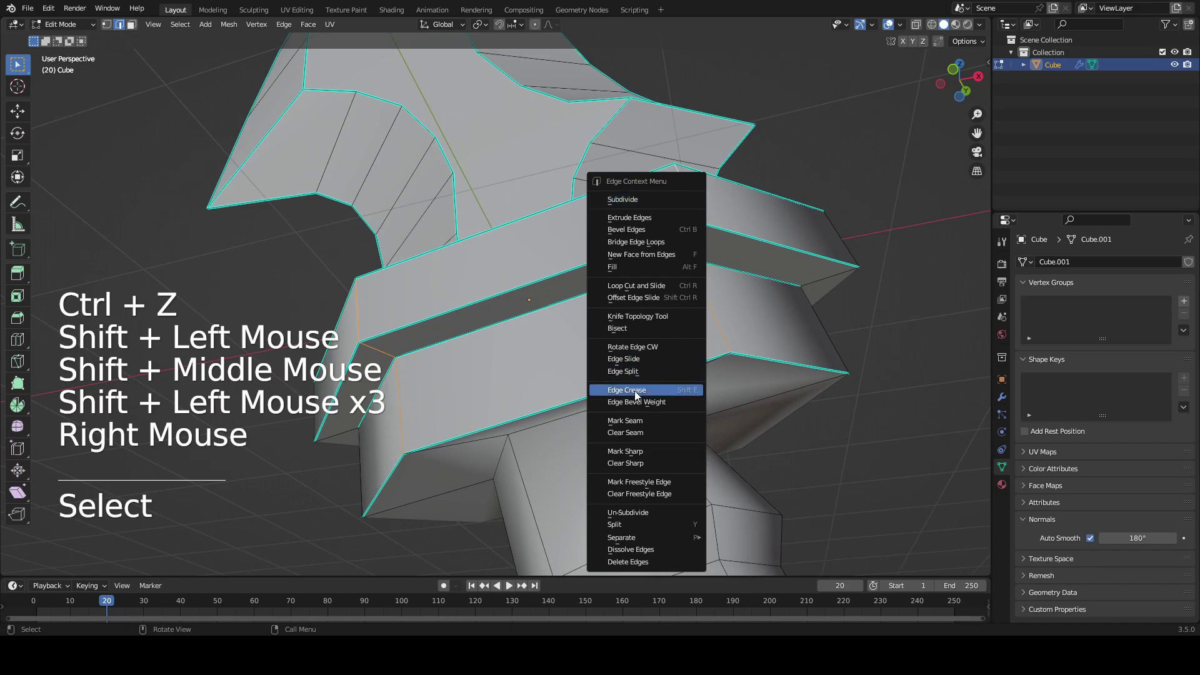
- Try marking the selected guard corner edges as seams, and undo the marking
{"action": "left_click", "coordinate": [633, 421]}
{"action": "scroll", "coordinate": [570, 326], "scroll_direction": "down", "scroll_amount": 2}
{"action": "key", "text": "ctrl+e"}
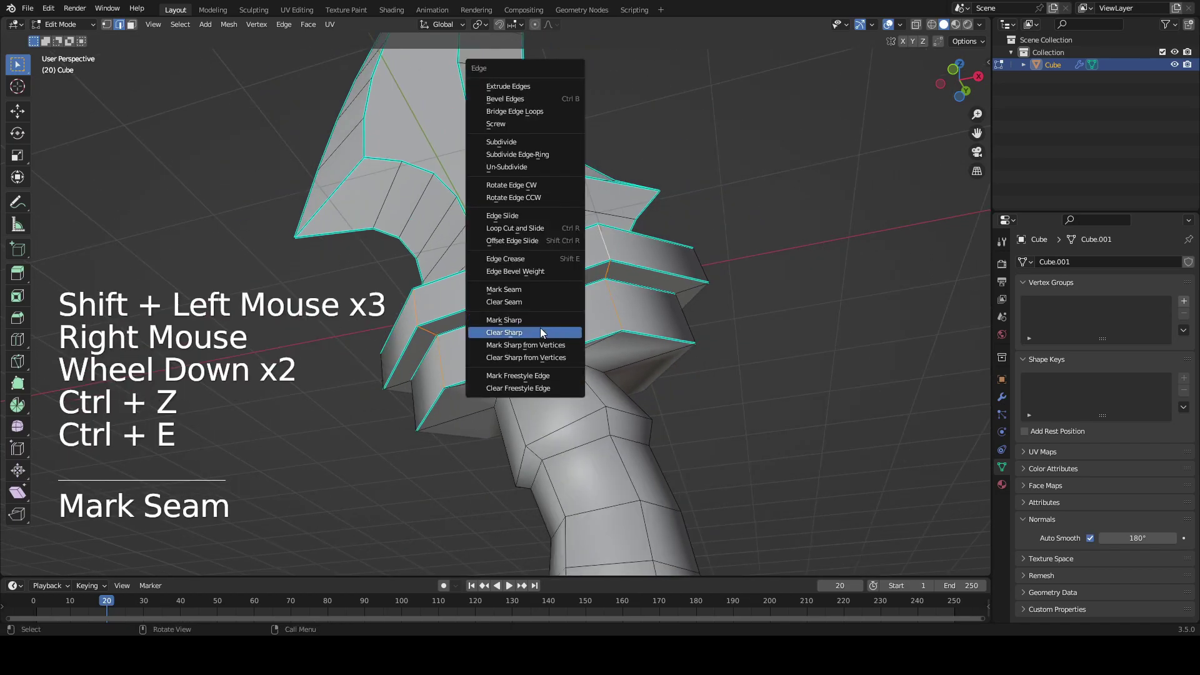
{"action": "left_click", "coordinate": [509, 289]}
{"action": "key", "text": "Tab"}
{"action": "key", "text": "Tab"}
{"action": "middle_click_drag", "start_coordinate": [411, 346], "coordinate": [474, 325]}
{"action": "key", "text": "ctrl+z"}
- Mark the selected guard corner edges sharp
{"action": "key", "text": "ctrl+e"}
{"action": "left_click", "coordinate": [439, 329]}
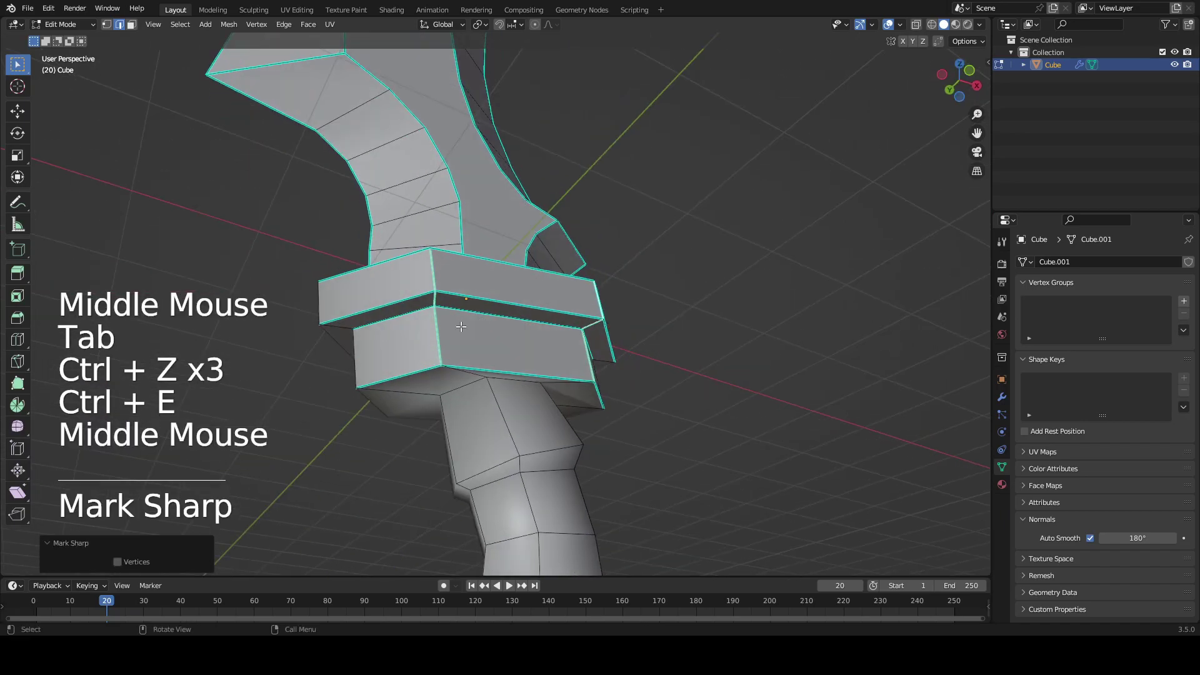
- Mark the short corner edges joining the two guard tiers sharp and check the shading in Object Mode
{"action": "middle_click_drag", "start_coordinate": [311, 291], "coordinate": [442, 308]}
{"action": "key", "text": "ctrl+e"}
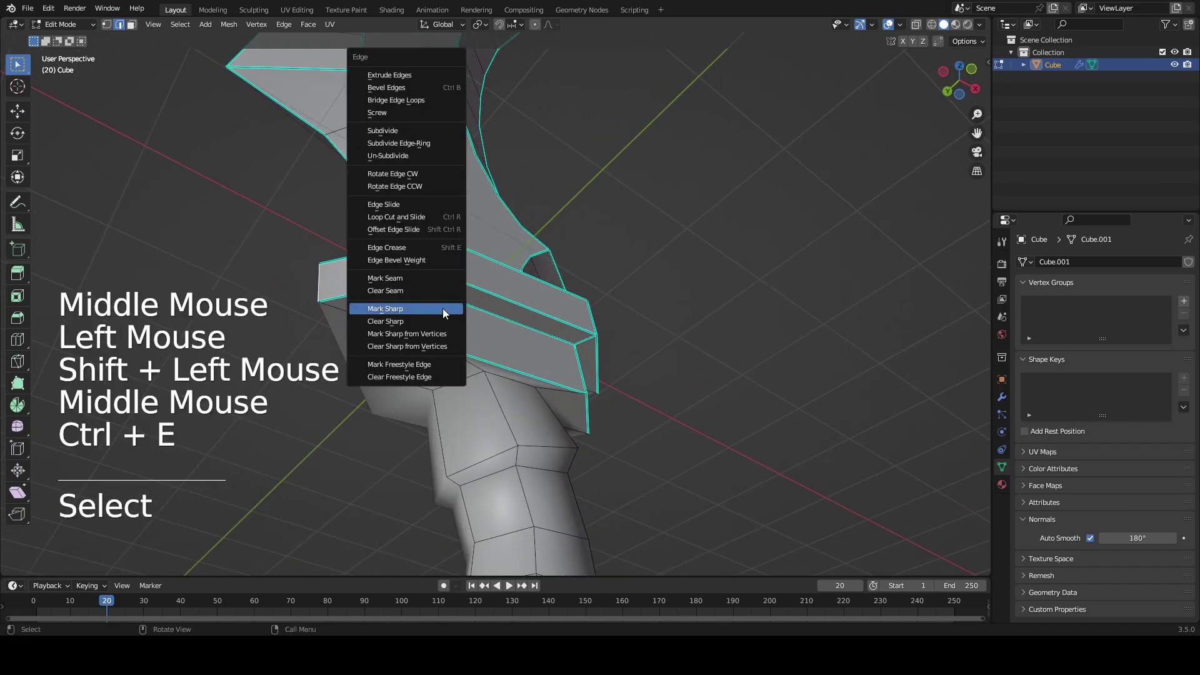
{"action": "key", "text": "Tab"}
{"action": "middle_click_drag", "start_coordinate": [530, 326], "coordinate": [512, 300]}
{"action": "key", "text": "Tab"}
{"action": "middle_click_drag", "start_coordinate": [512, 300], "coordinate": [531, 207], "text": "shift"}
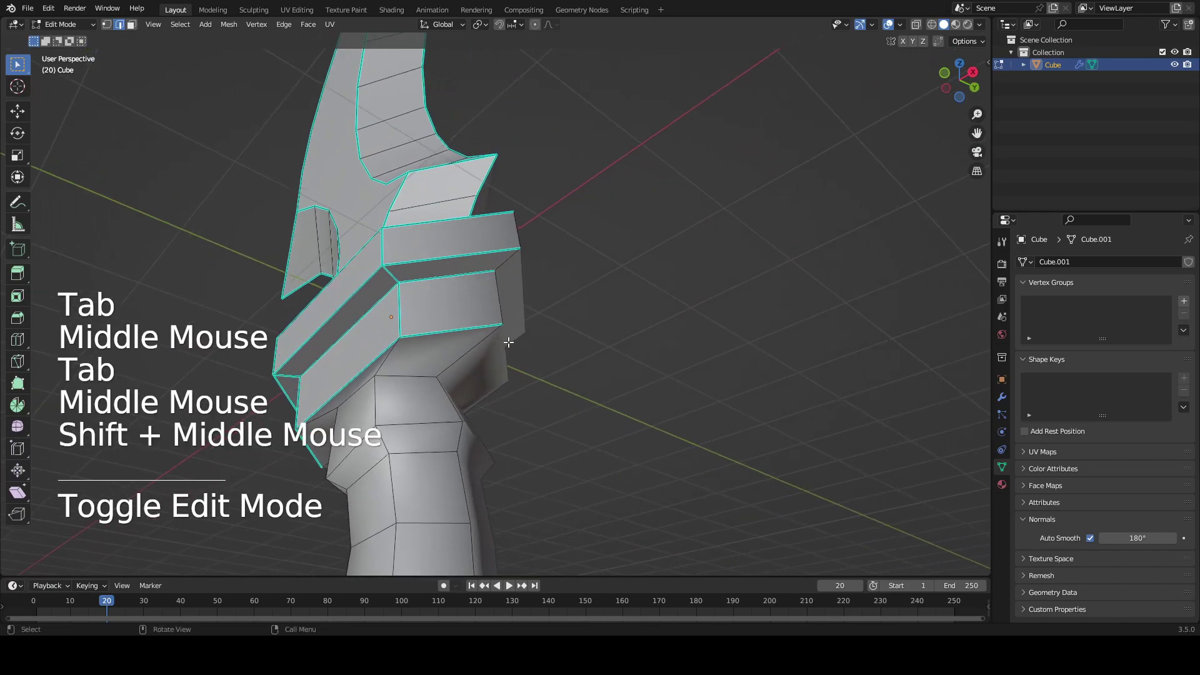
- Select the remaining connecting edges between the guard tiers on the other side, mark them sharp, and return to Object Mode
{"action": "scroll", "coordinate": [530, 206], "scroll_direction": "up", "scroll_amount": 2}
{"action": "left_click", "coordinate": [490, 274]}
{"action": "middle_click_drag", "start_coordinate": [470, 282], "coordinate": [565, 325], "text": "shift"}
{"action": "middle_click_drag", "start_coordinate": [565, 325], "coordinate": [553, 301]}
{"action": "left_click", "coordinate": [469, 269]}
{"action": "middle_click_drag", "start_coordinate": [333, 327], "coordinate": [544, 247], "text": "shift"}
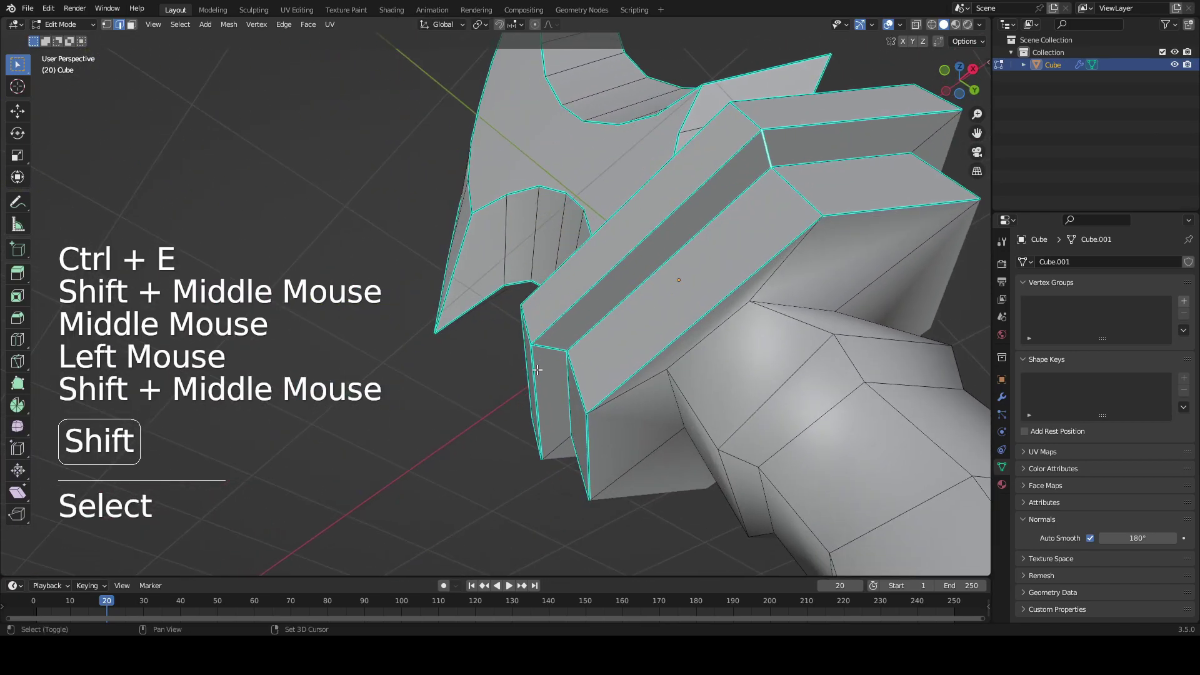
{"action": "left_click", "coordinate": [543, 354], "text": "shift"}
{"action": "key", "text": "ctrl+e"}
{"action": "key", "text": "Tab"}
{"action": "middle_click_drag", "start_coordinate": [668, 378], "coordinate": [612, 375], "text": "shift"}
{"action": "scroll", "coordinate": [613, 375], "scroll_direction": "down", "scroll_amount": 2}
{"action": "middle_click_drag", "start_coordinate": [612, 375], "coordinate": [482, 416]}
- Select the edges where the grip meets the guard's underside, mark them sharp, and return to Object Mode
{"action": "key", "text": "Tab"}
{"action": "scroll", "coordinate": [549, 393], "scroll_direction": "up", "scroll_amount": 1}
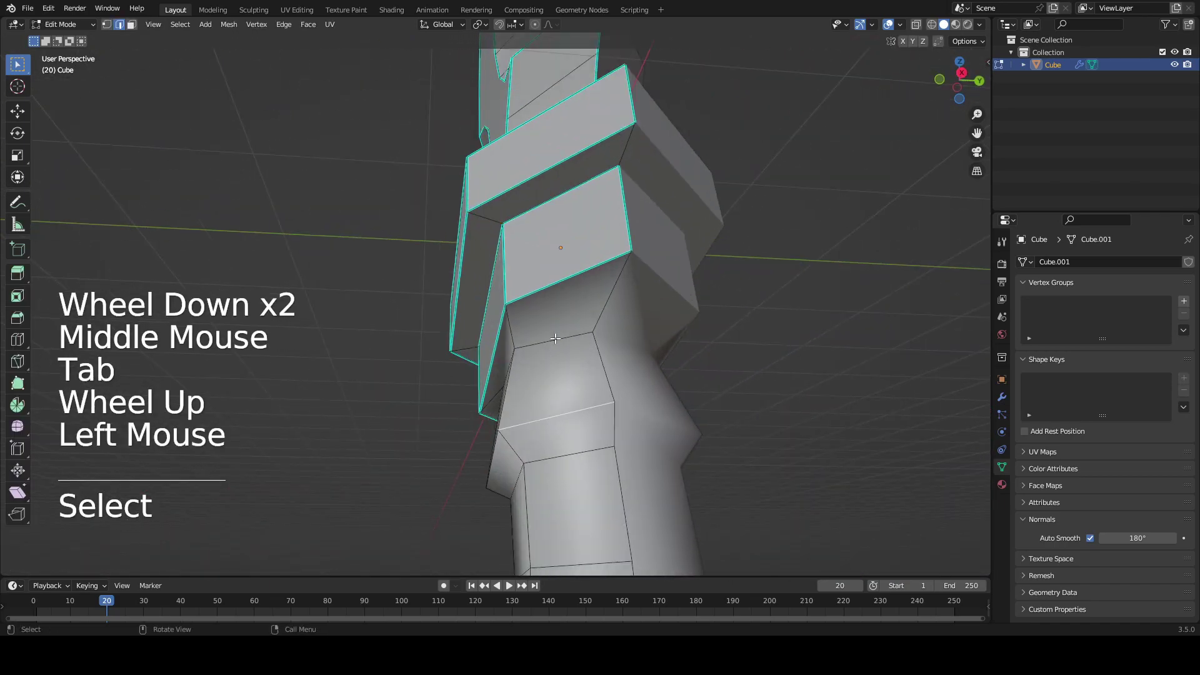
{"action": "left_click", "coordinate": [556, 338]}
{"action": "middle_click_drag", "start_coordinate": [555, 338], "coordinate": [569, 317]}
{"action": "middle_click_drag", "start_coordinate": [578, 360], "coordinate": [584, 319]}
{"action": "scroll", "coordinate": [585, 319], "scroll_direction": "up", "scroll_amount": 2}
{"action": "left_click", "coordinate": [533, 358], "text": "shift"}
{"action": "key", "text": "ctrl+e"}
{"action": "left_click", "coordinate": [520, 347]}
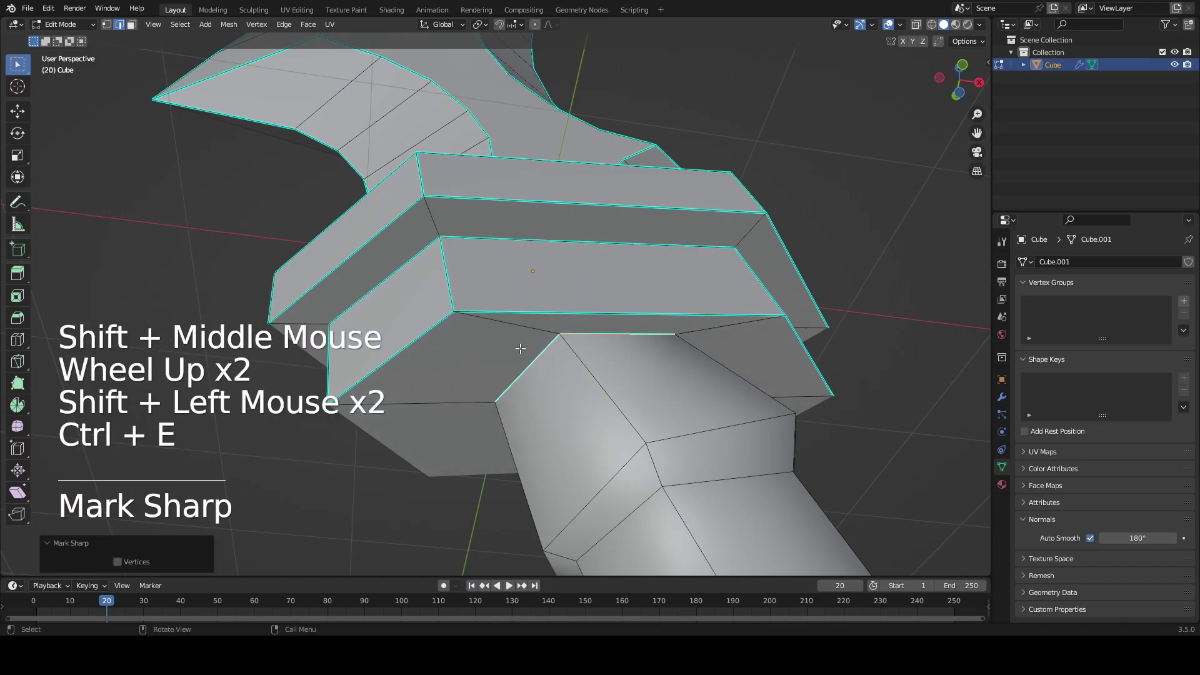
{"action": "key", "text": "Tab"}
{"action": "scroll", "coordinate": [609, 350], "scroll_direction": "down", "scroll_amount": 2}
{"action": "middle_click_drag", "start_coordinate": [609, 350], "coordinate": [514, 287]}
{"action": "scroll", "coordinate": [631, 259], "scroll_direction": "down", "scroll_amount": 1}
{"action": "scroll", "coordinate": [594, 279], "scroll_direction": "down", "scroll_amount": 2}
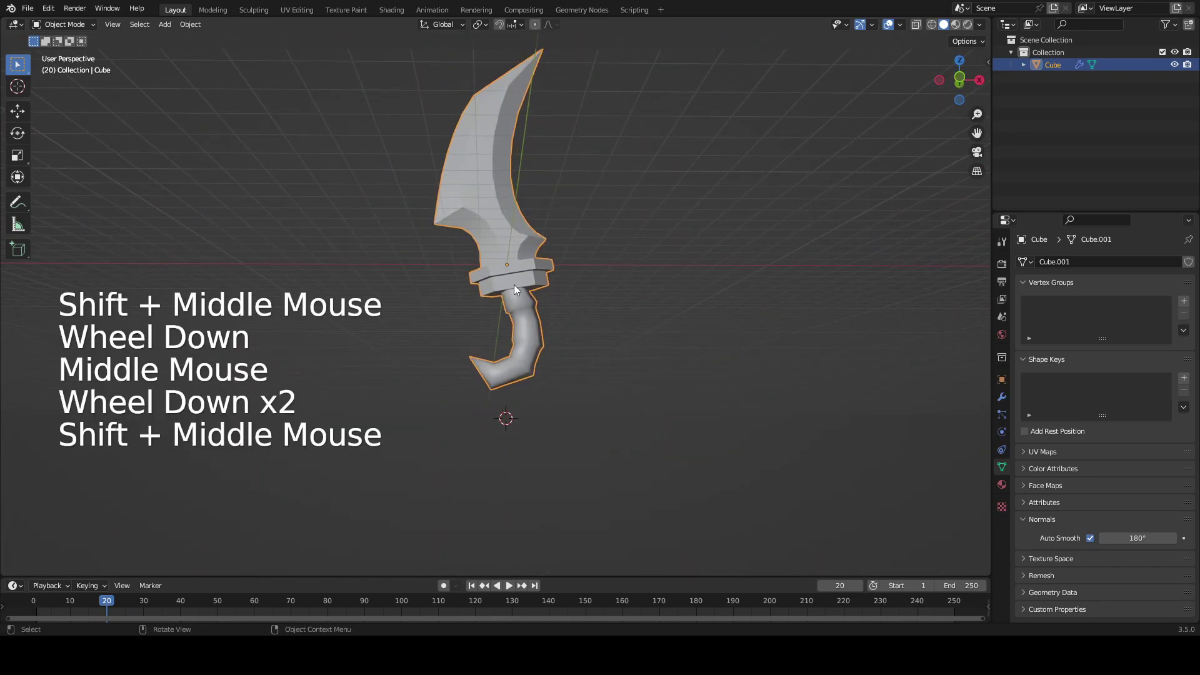
- Select the edge loop just below the grip's upper collar in Edit Mode and mark it sharp
{"action": "scroll", "coordinate": [516, 305], "scroll_direction": "up", "scroll_amount": 4}
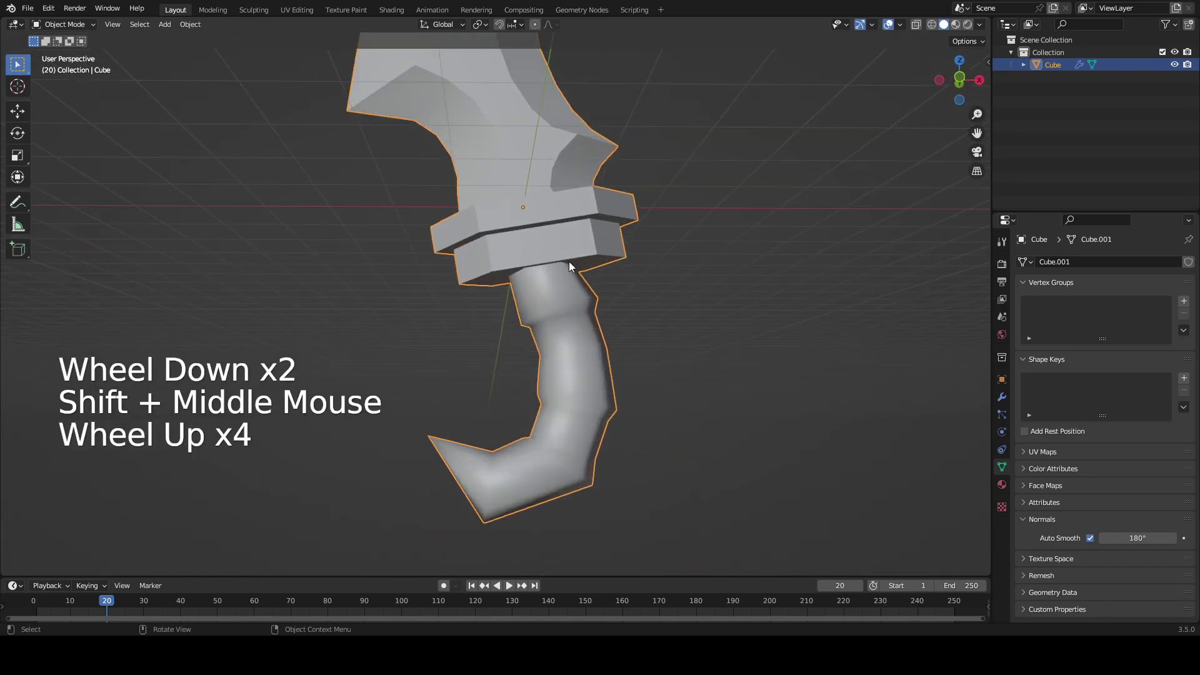
{"action": "middle_click_drag", "start_coordinate": [587, 278], "coordinate": [575, 240], "text": "shift"}
{"action": "scroll", "coordinate": [519, 359], "scroll_direction": "up", "scroll_amount": 1}
{"action": "key", "text": "Tab"}
{"action": "scroll", "coordinate": [562, 290], "scroll_direction": "up", "scroll_amount": 2}
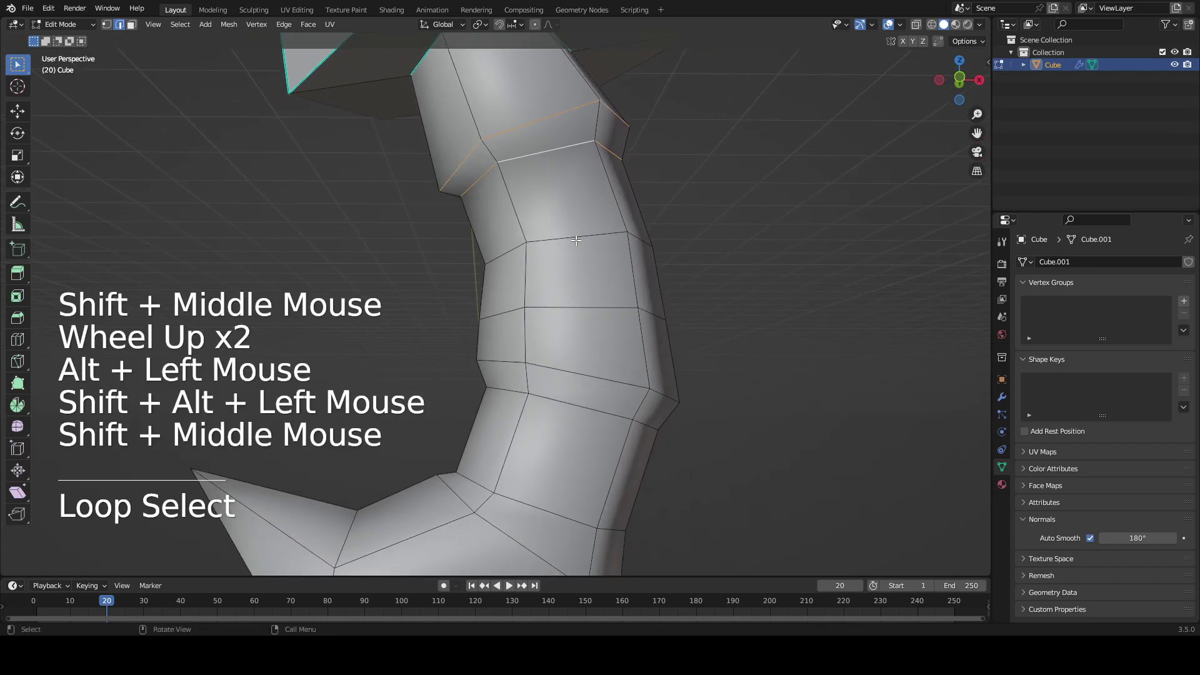
{"action": "left_click", "coordinate": [535, 170], "text": "alt"}
{"action": "key", "text": "ctrl+e"}
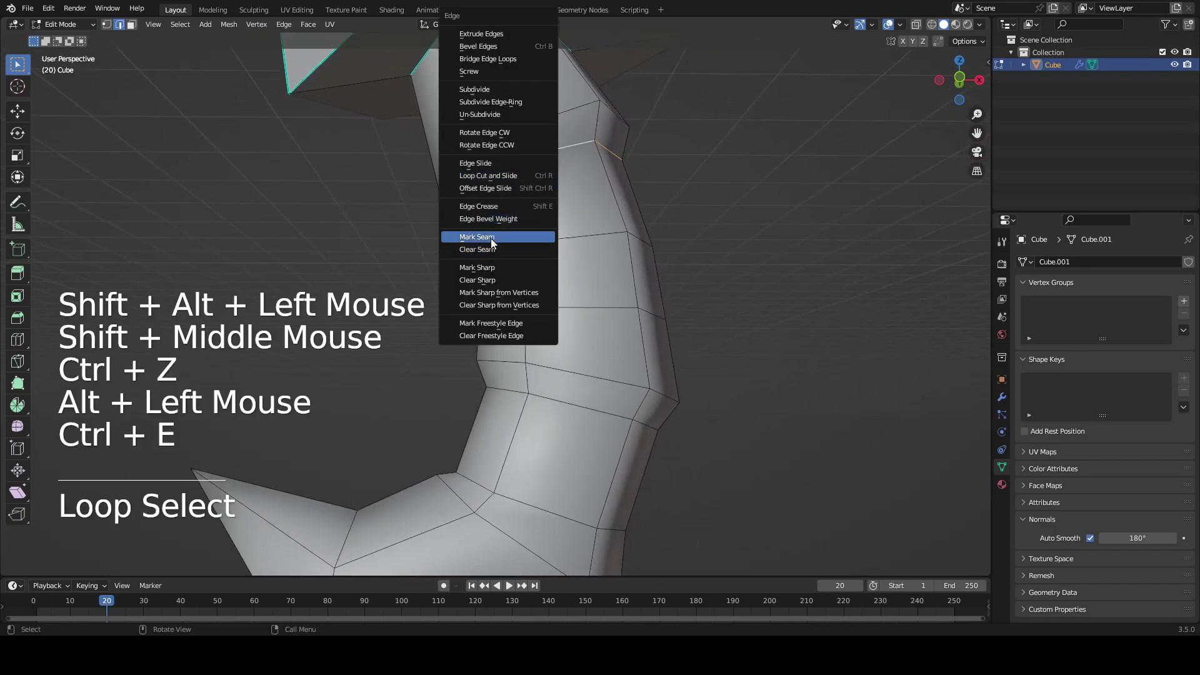
{"action": "left_click", "coordinate": [487, 269]}
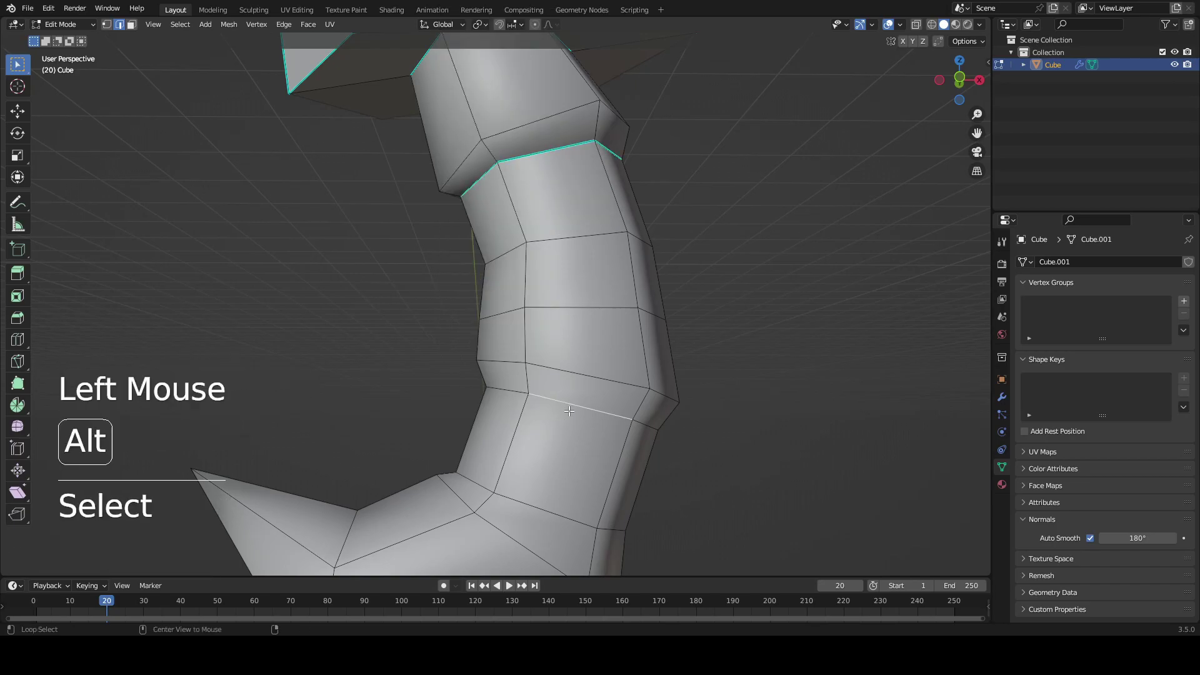
- Mark the loop below the grip's lower ridge and the loop just above the pommel sharp, and return to Object Mode
{"action": "left_click", "coordinate": [569, 411], "text": "alt"}
{"action": "key", "text": "ctrl+e"}
{"action": "left_click", "coordinate": [569, 411]}
{"action": "middle_click_drag", "start_coordinate": [569, 411], "coordinate": [594, 292], "text": "shift"}
{"action": "left_click", "coordinate": [520, 380], "text": "alt"}
{"action": "key", "text": "ctrl+e"}
{"action": "left_click", "coordinate": [520, 380]}
{"action": "key", "text": "Tab"}
{"action": "scroll", "coordinate": [520, 381], "scroll_direction": "down", "scroll_amount": 2}
{"action": "middle_click_drag", "start_coordinate": [520, 380], "coordinate": [474, 374]}
{"action": "scroll", "coordinate": [539, 413], "scroll_direction": "down", "scroll_amount": 1}
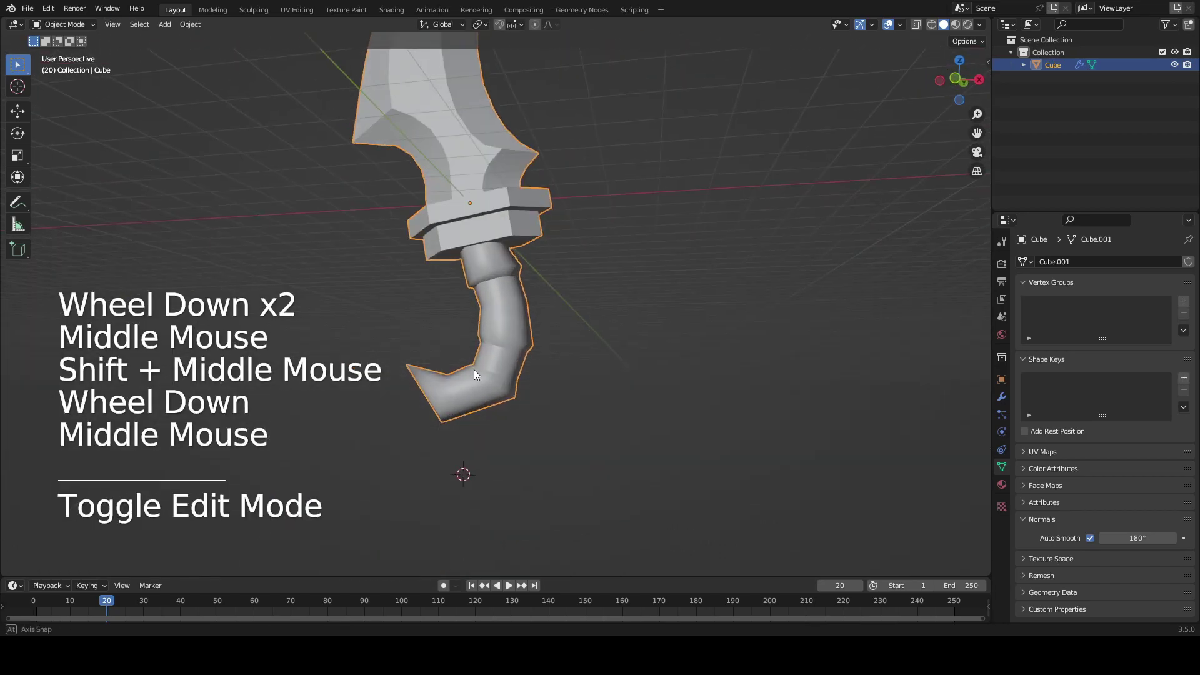
- Mark the rim loops of the upper collar, lower ridge and pommel sharp, and check the grip in Object Mode
{"action": "scroll", "coordinate": [500, 230], "scroll_direction": "up", "scroll_amount": 1}
{"action": "scroll", "coordinate": [471, 310], "scroll_direction": "up", "scroll_amount": 1}
{"action": "middle_click_drag", "start_coordinate": [472, 309], "coordinate": [504, 306]}
{"action": "key", "text": "Tab"}
{"action": "scroll", "coordinate": [485, 290], "scroll_direction": "up", "scroll_amount": 1}
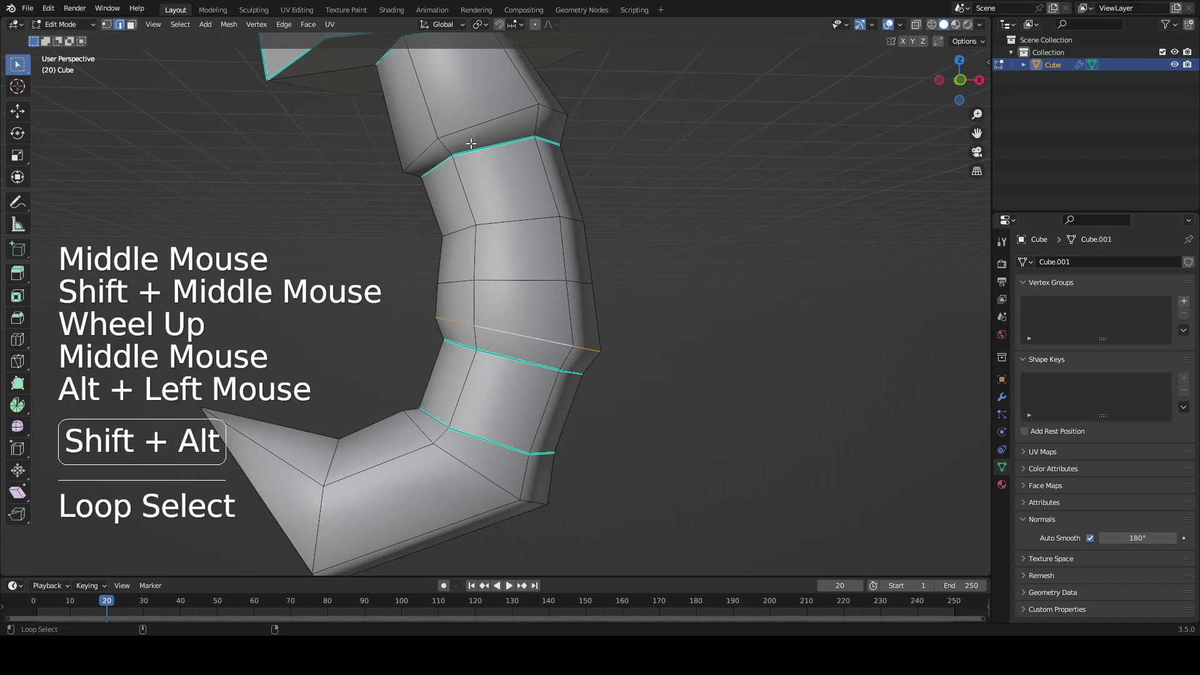
{"action": "key", "text": "ctrl+e"}
{"action": "left_click", "coordinate": [459, 455]}
{"action": "key", "text": "Tab"}
{"action": "scroll", "coordinate": [589, 433], "scroll_direction": "down", "scroll_amount": 2}
{"action": "middle_click_drag", "start_coordinate": [589, 432], "coordinate": [505, 445]}
{"action": "scroll", "coordinate": [438, 442], "scroll_direction": "down", "scroll_amount": 1}
{"action": "middle_click_drag", "start_coordinate": [369, 445], "coordinate": [546, 405]}
{"action": "scroll", "coordinate": [547, 406], "scroll_direction": "up", "scroll_amount": 2}
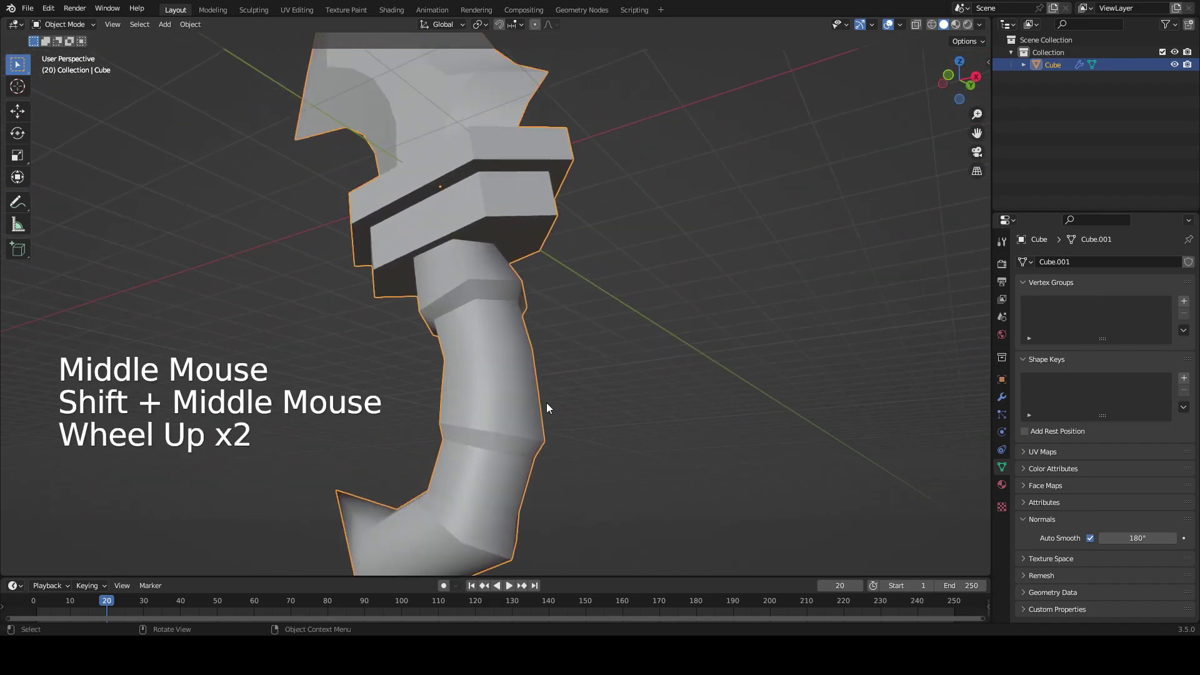
- Try moving the grip's middle edge loop and rotating the loop above it in front view, and undo the changes
{"action": "key", "text": "Tab"}
{"action": "key", "text": "KP_1"}
{"action": "middle_click_drag", "start_coordinate": [446, 401], "coordinate": [505, 330], "text": "shift"}
{"action": "scroll", "coordinate": [504, 330], "scroll_direction": "up", "scroll_amount": 2}
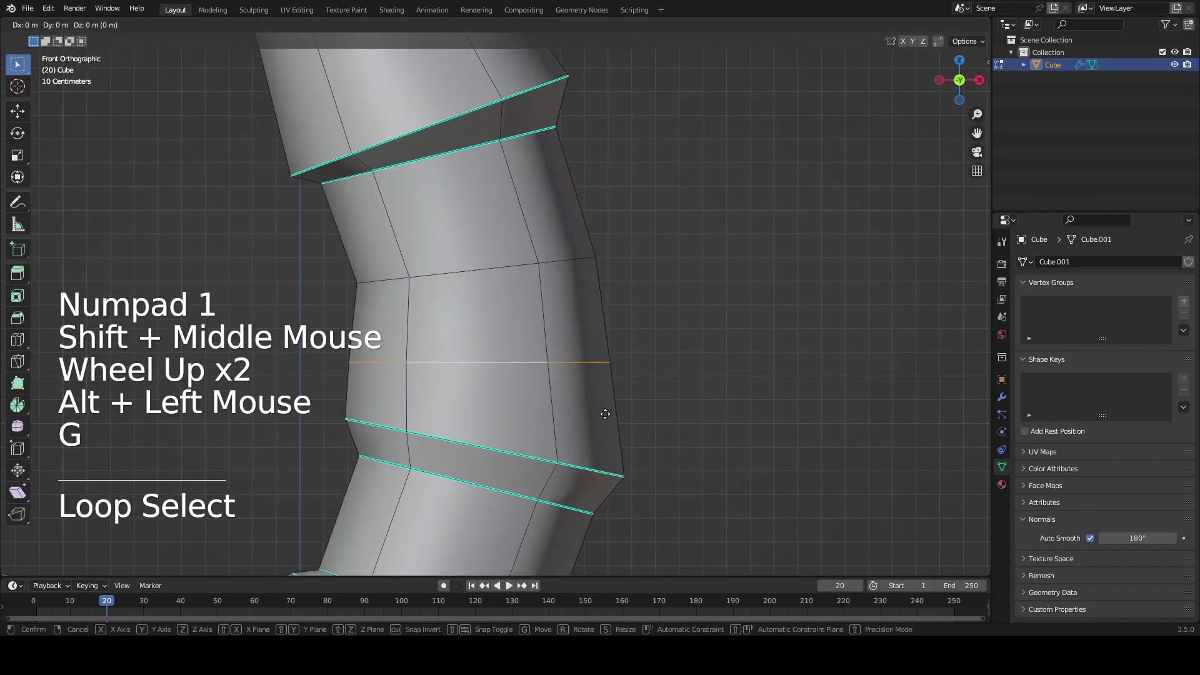
{"action": "left_click", "coordinate": [715, 401]}
{"action": "left_click", "coordinate": [475, 270], "text": "alt"}
{"action": "key", "text": "r"}
{"action": "left_click", "coordinate": [503, 349]}
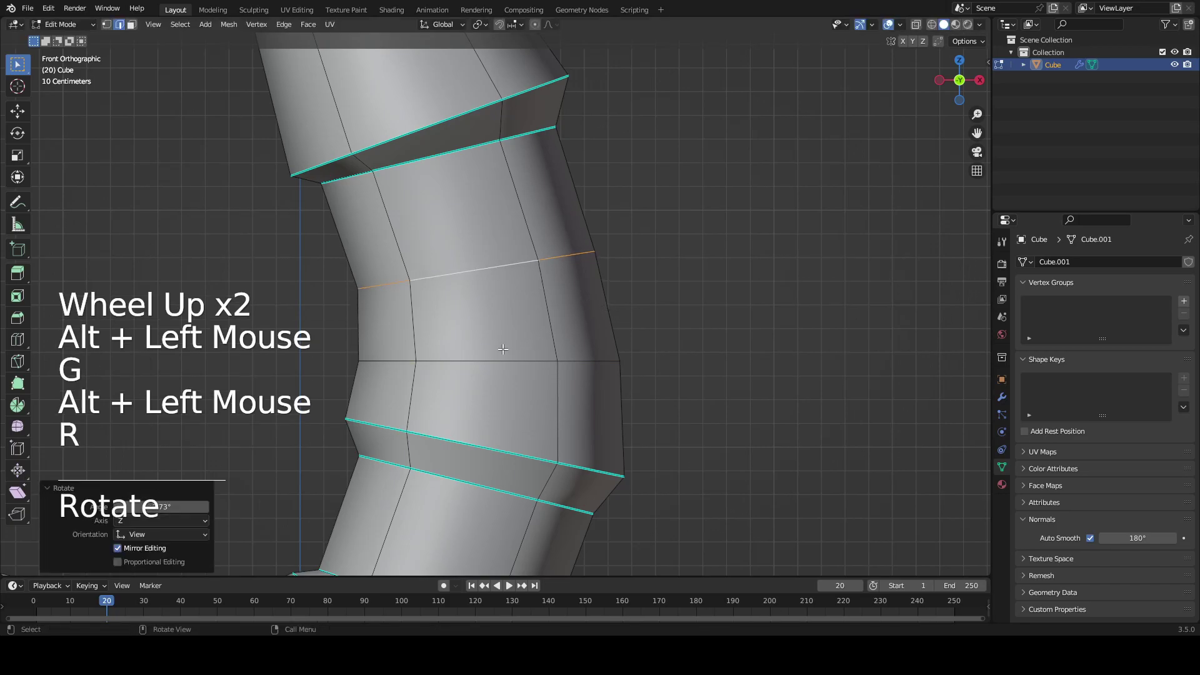
{"action": "key", "text": "ctrl+z"}
{"action": "key", "text": "ctrl+z"}
{"action": "key", "text": "ctrl+z"}
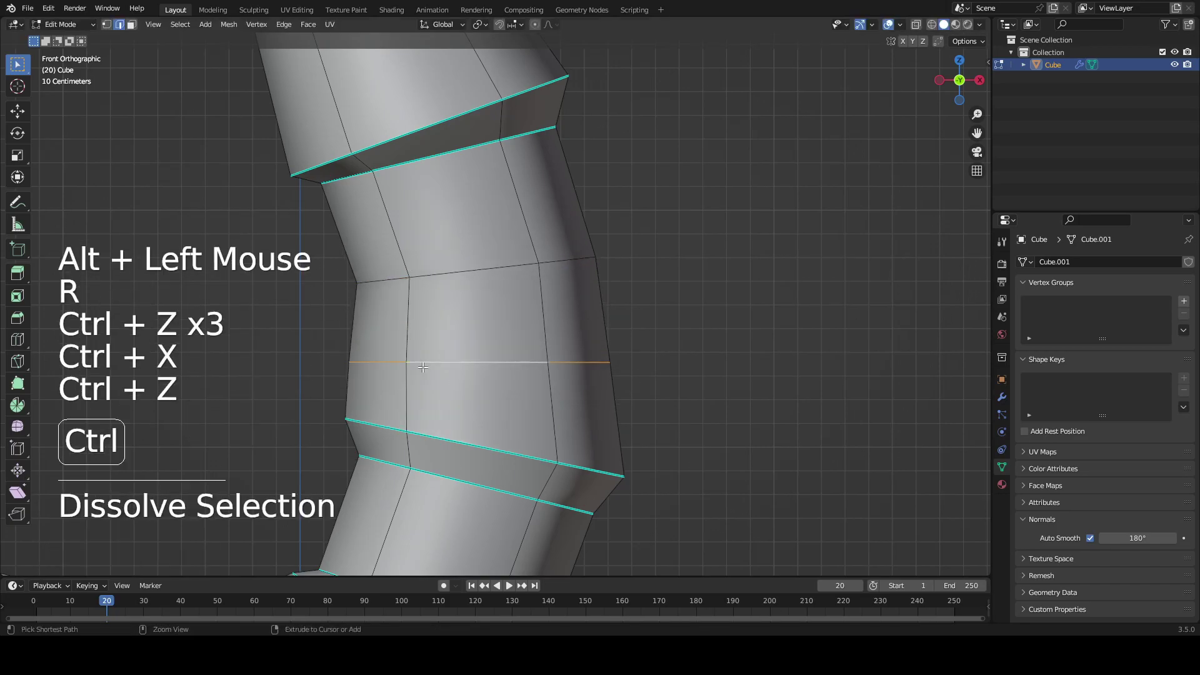
- Move the edge loop in the middle of the grip outward and rotate the loop above it to follow the curve
{"action": "left_click", "coordinate": [744, 413]}
{"action": "left_click", "coordinate": [551, 280]}
{"action": "left_click", "coordinate": [478, 348], "text": "alt"}
{"action": "key", "text": "g"}
{"action": "left_click", "coordinate": [473, 330]}
{"action": "left_click", "coordinate": [441, 245], "text": "alt"}
{"action": "key", "text": "r"}
{"action": "left_click", "coordinate": [680, 305]}
{"action": "middle_click_drag", "start_coordinate": [681, 305], "coordinate": [643, 359], "text": "shift"}
{"action": "scroll", "coordinate": [625, 363], "scroll_direction": "down", "scroll_amount": 1}
{"action": "scroll", "coordinate": [611, 367], "scroll_direction": "up", "scroll_amount": 2}
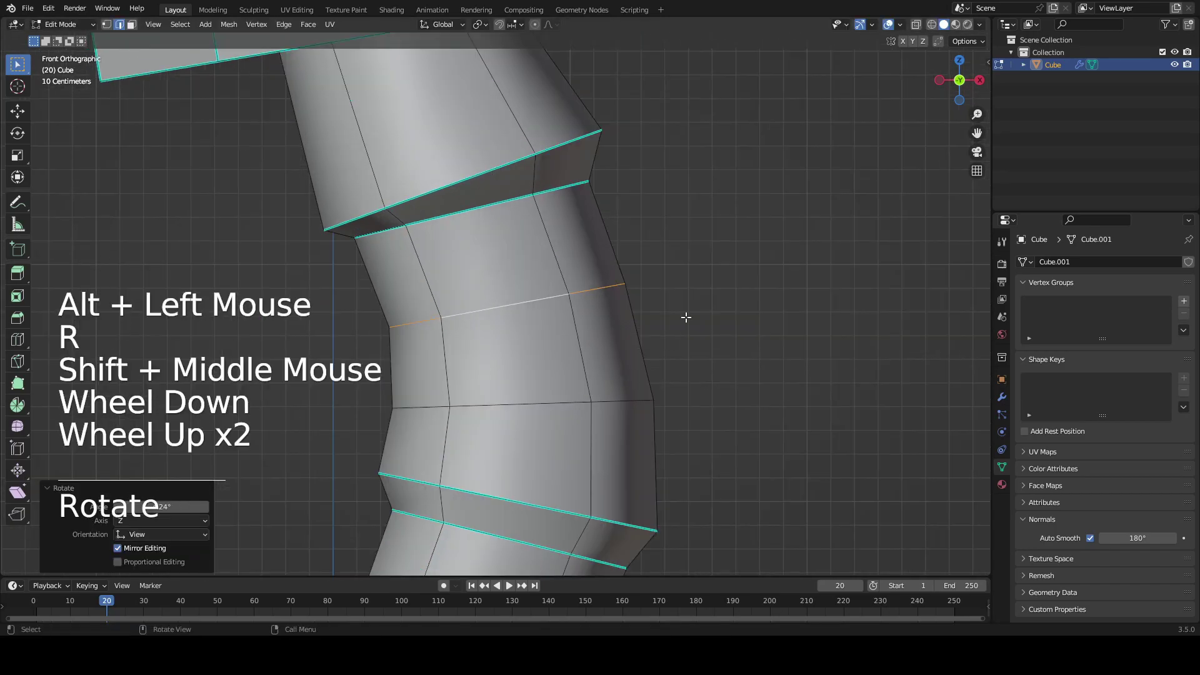
- Move and rotate the sharp edge loop just below the grip's upper collar
{"action": "middle_click_drag", "start_coordinate": [369, 244], "coordinate": [362, 228], "text": "shift"}
{"action": "left_click", "coordinate": [485, 197], "text": "alt"}
{"action": "key", "text": "g"}
{"action": "left_click", "coordinate": [629, 274]}
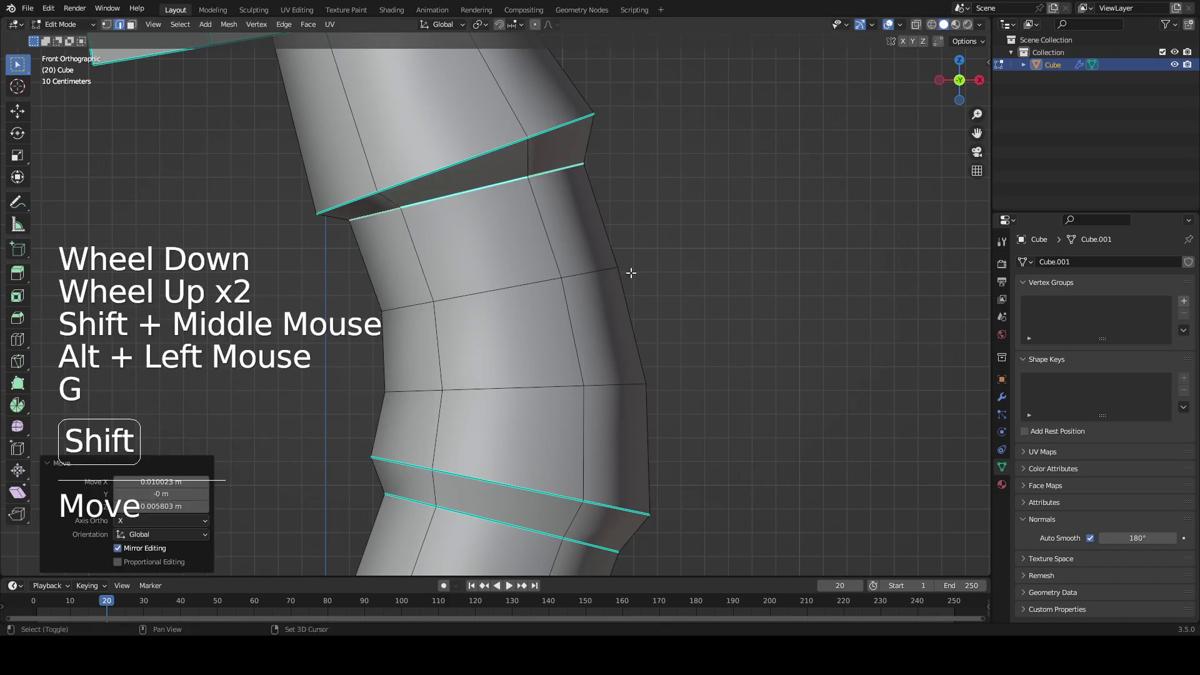
{"action": "left_click", "coordinate": [683, 290]}
- Reposition the grip's middle edge loop and check the silhouette in Object Mode
{"action": "middle_click_drag", "start_coordinate": [575, 337], "coordinate": [582, 309], "text": "shift"}
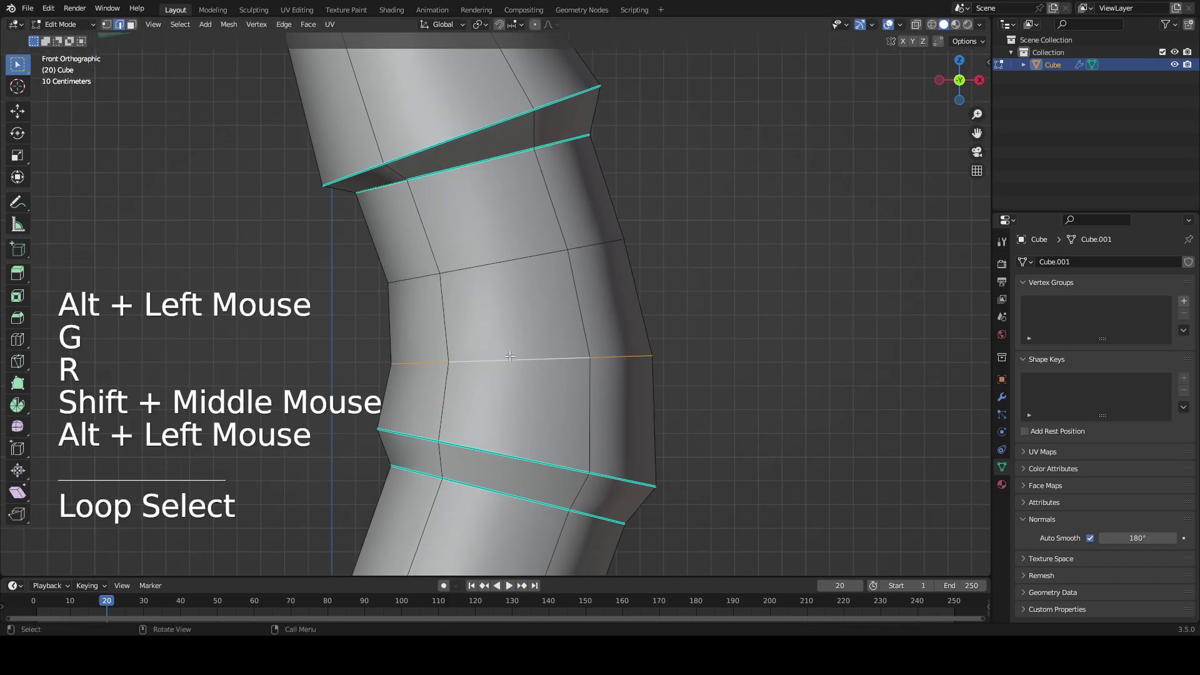
{"action": "left_click", "coordinate": [511, 332]}
{"action": "scroll", "coordinate": [511, 332], "scroll_direction": "down", "scroll_amount": 2}
{"action": "key", "text": "Tab"}
{"action": "scroll", "coordinate": [508, 337], "scroll_direction": "down", "scroll_amount": 1}
{"action": "middle_click_drag", "start_coordinate": [508, 337], "coordinate": [512, 293], "text": "shift"}
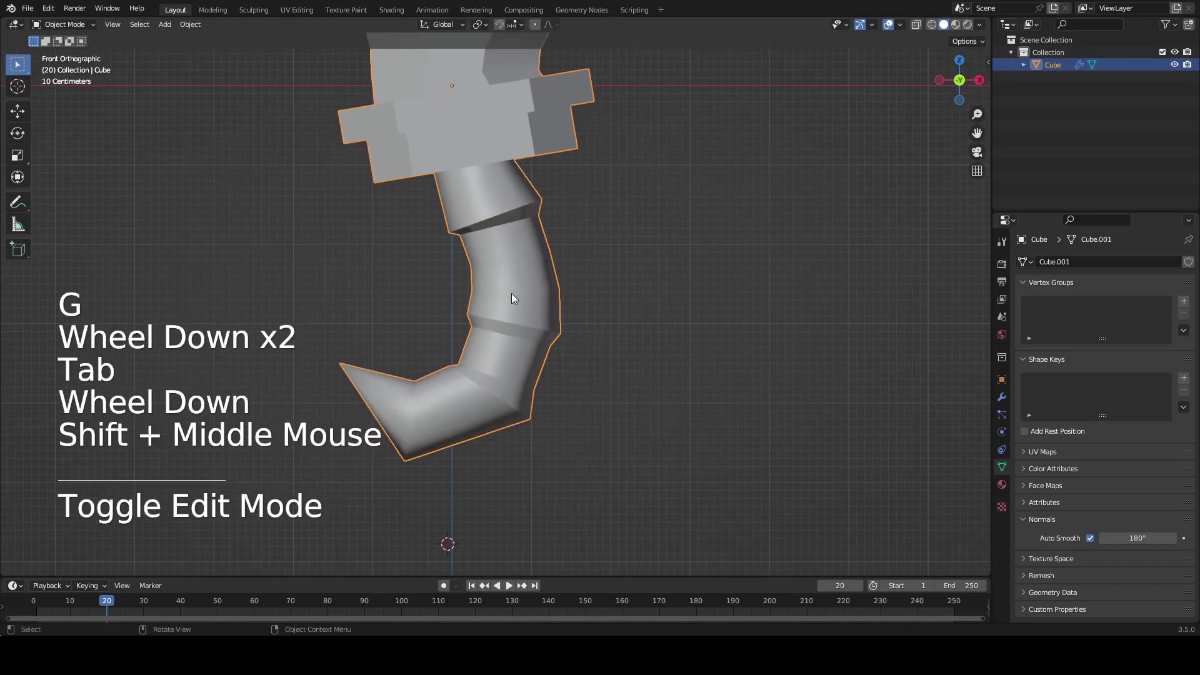
- Rotate the grip's middle edge loop and move the loop above it in Edit Mode to even out the bend
{"action": "key", "text": "Tab"}
{"action": "scroll", "coordinate": [654, 321], "scroll_direction": "up", "scroll_amount": 1}
{"action": "key", "text": "r"}
{"action": "left_click", "coordinate": [655, 313]}
{"action": "key", "text": "g"}
{"action": "left_click", "coordinate": [563, 253]}
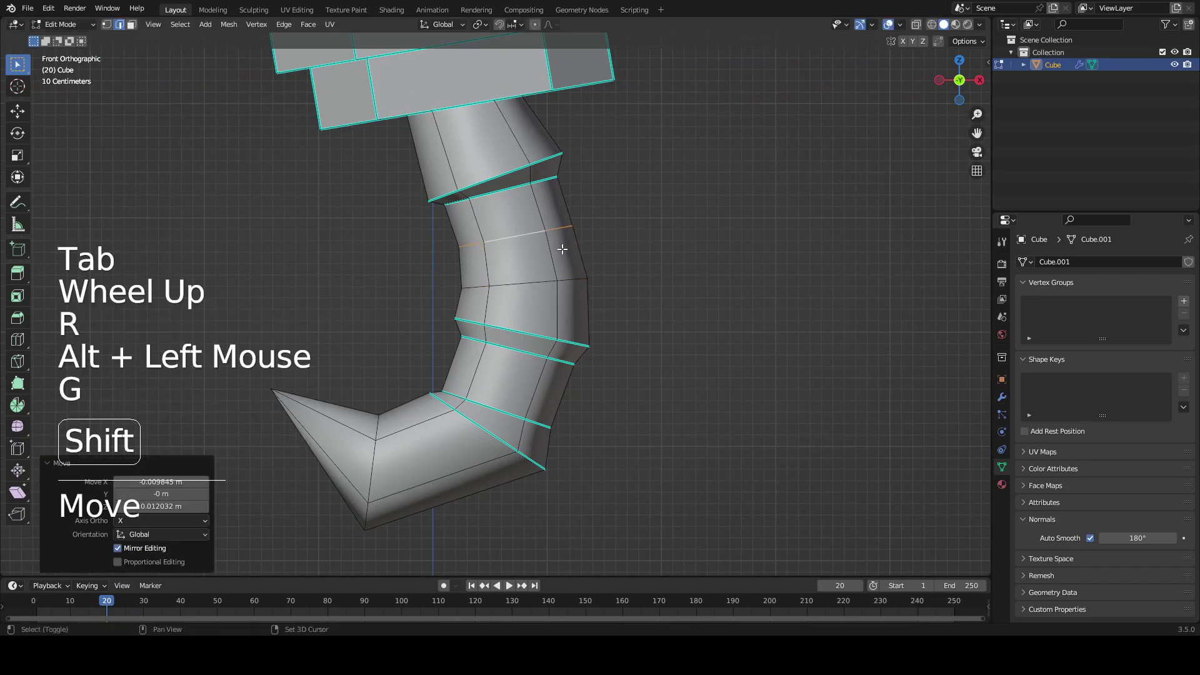
- Return to Object Mode, deselect the dagger, and examine the reshaped grip from the side
{"action": "key", "text": "Tab"}
{"action": "middle_click_drag", "start_coordinate": [508, 210], "coordinate": [486, 303], "text": "shift"}
{"action": "scroll", "coordinate": [485, 303], "scroll_direction": "down", "scroll_amount": 3}
{"action": "left_click", "coordinate": [632, 372]}
{"action": "middle_click_drag", "start_coordinate": [632, 370], "coordinate": [437, 372]}
{"action": "scroll", "coordinate": [711, 391], "scroll_direction": "up", "scroll_amount": 3}
{"action": "left_click", "coordinate": [448, 415]}
- Try scaling the edge loop at the pommel's bend in Edit Mode, and undo the scaling
{"action": "key", "text": "Tab"}
{"action": "key", "text": "KP_1"}
{"action": "key", "text": "z"}
{"action": "middle_click_drag", "start_coordinate": [484, 423], "coordinate": [552, 391], "text": "shift"}
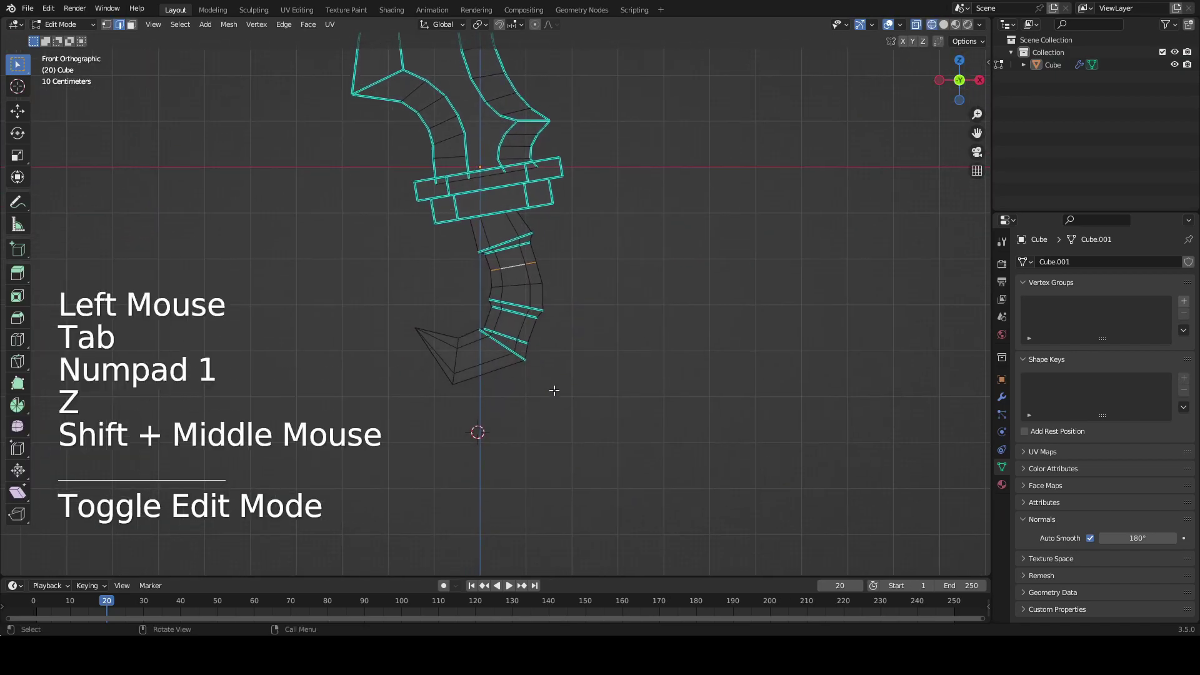
{"action": "scroll", "coordinate": [483, 401], "scroll_direction": "up", "scroll_amount": 2}
{"action": "key", "text": "2"}
{"action": "left_click", "coordinate": [482, 401], "text": "alt"}
{"action": "key", "text": "z"}
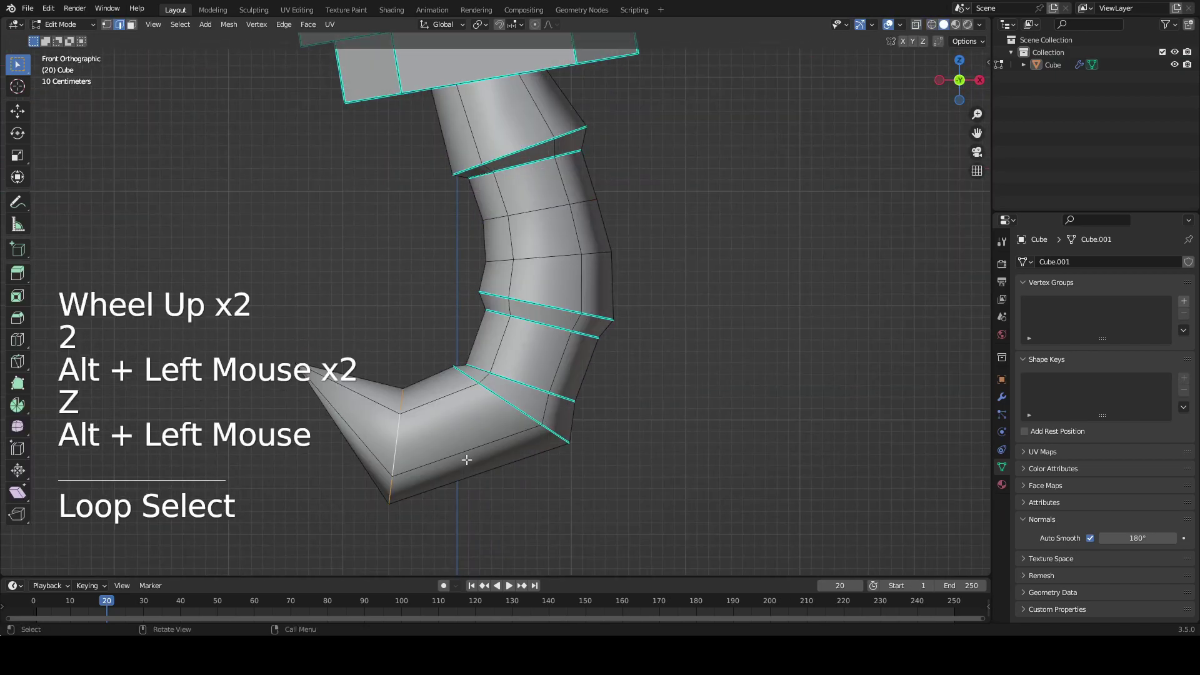
{"action": "key", "text": "s"}
{"action": "key", "text": "ctrl+z"}
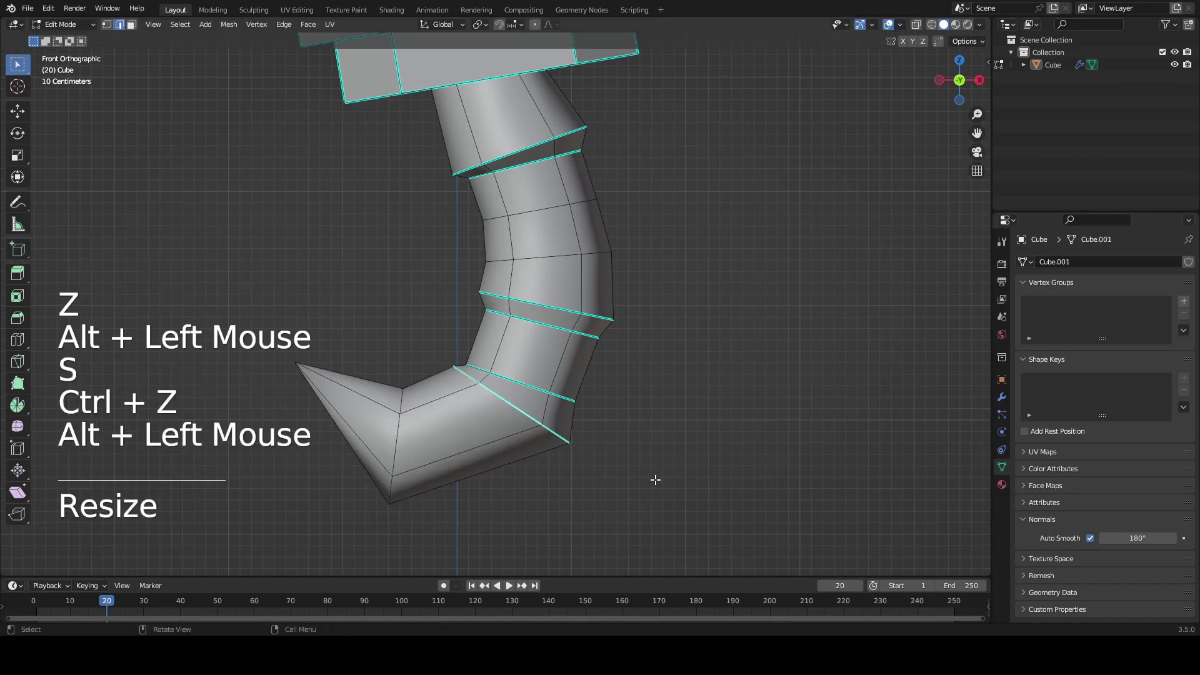
- Scale and move the sharp edge loop at the start of the pommel
{"action": "scroll", "coordinate": [653, 477], "scroll_direction": "down", "scroll_amount": 2}
{"action": "key", "text": "s"}
{"action": "left_click", "coordinate": [751, 550]}
{"action": "key", "text": "g"}
- Check the pommel's thickness in Object Mode, and scale its sharp rim loop along Y in Edit Mode
{"action": "key", "text": "Tab"}
{"action": "scroll", "coordinate": [782, 156], "scroll_direction": "down", "scroll_amount": 2}
{"action": "middle_click_drag", "start_coordinate": [781, 157], "coordinate": [603, 246]}
{"action": "scroll", "coordinate": [626, 256], "scroll_direction": "up", "scroll_amount": 2}
{"action": "key", "text": "Tab"}
{"action": "scroll", "coordinate": [681, 269], "scroll_direction": "up", "scroll_amount": 2}
{"action": "key", "text": "s"}
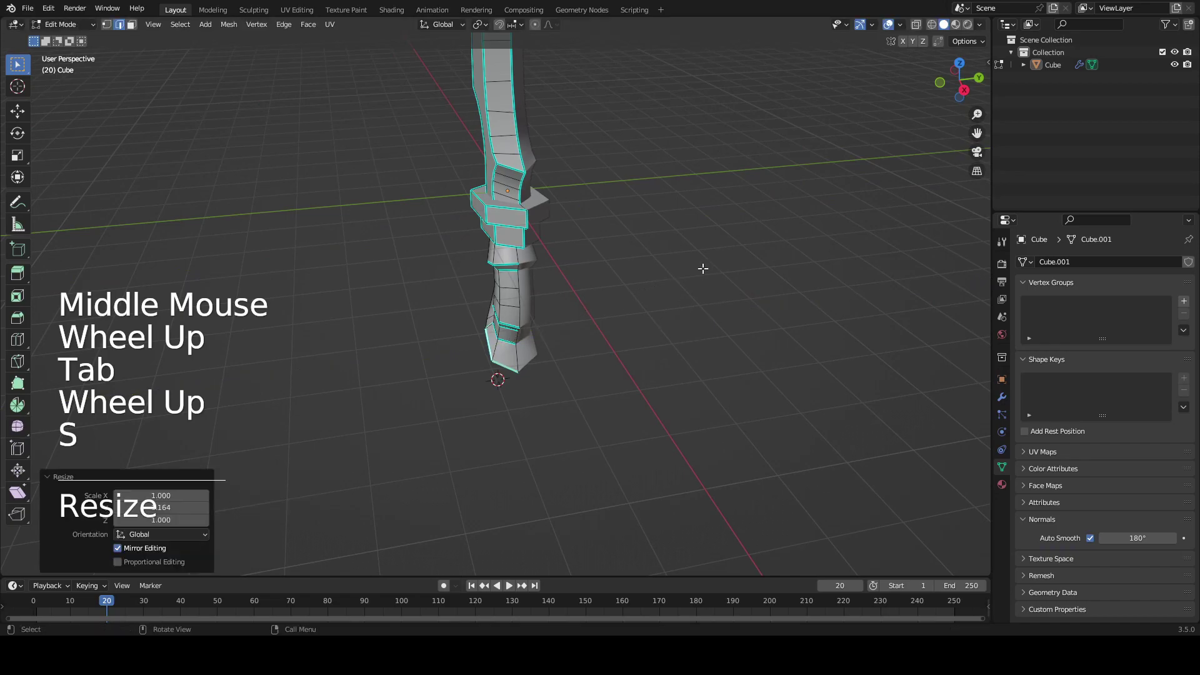
- Scale the pommel's rim loop to 0.874, rotate and move it in front view, and return to Object Mode
{"action": "middle_click_drag", "start_coordinate": [711, 265], "coordinate": [737, 262]}
{"action": "scroll", "coordinate": [737, 262], "scroll_direction": "up", "scroll_amount": 2}
{"action": "key", "text": "KP_1"}
{"action": "scroll", "coordinate": [737, 268], "scroll_direction": "up", "scroll_amount": 2}
{"action": "key", "text": "s"}
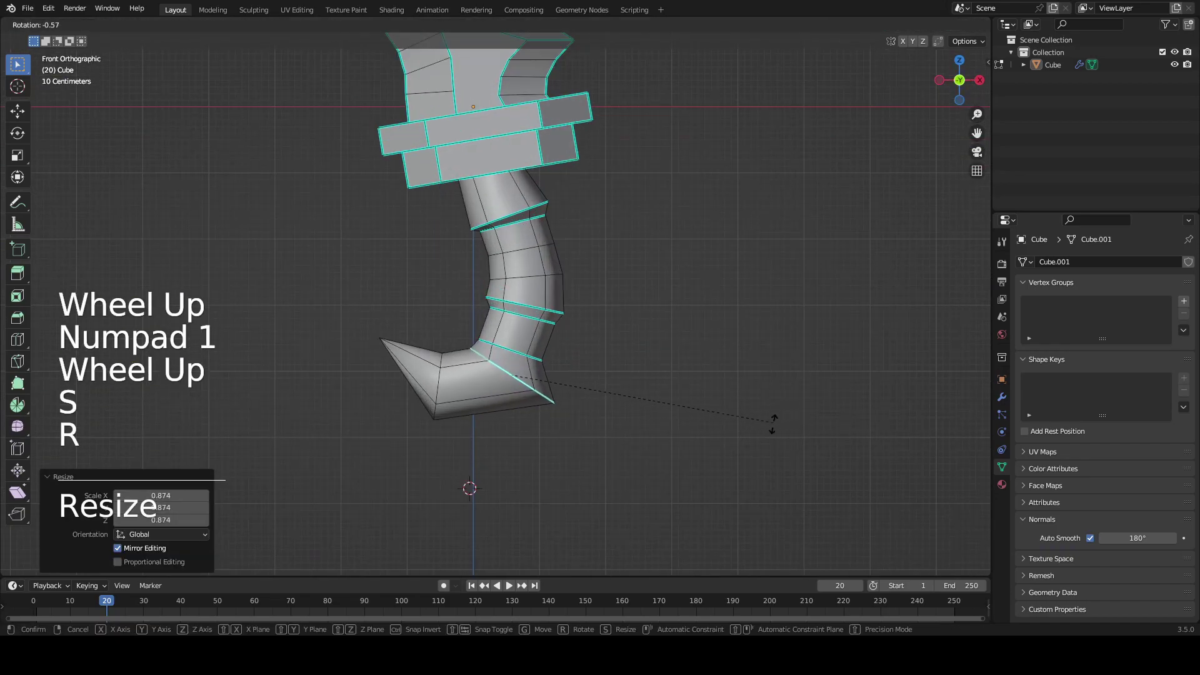
{"action": "left_click", "coordinate": [775, 421]}
{"action": "key", "text": "g"}
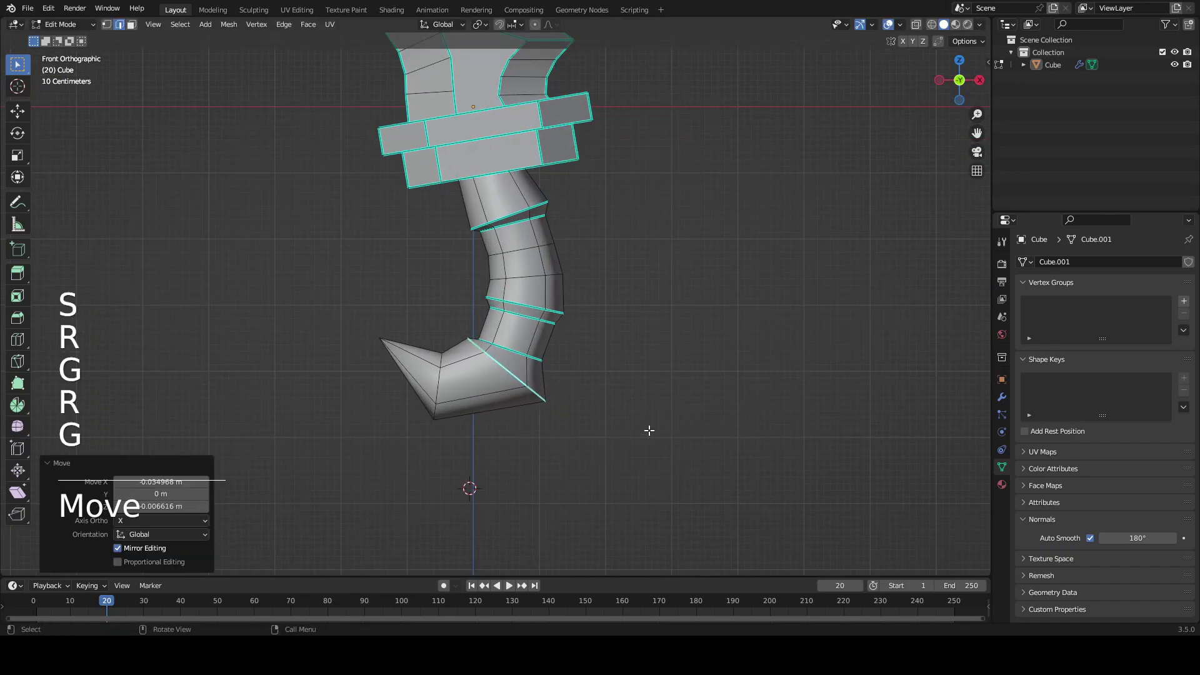
{"action": "key", "text": "Tab"}
{"action": "scroll", "coordinate": [550, 359], "scroll_direction": "down", "scroll_amount": 1}
{"action": "middle_click_drag", "start_coordinate": [557, 353], "coordinate": [413, 367]}
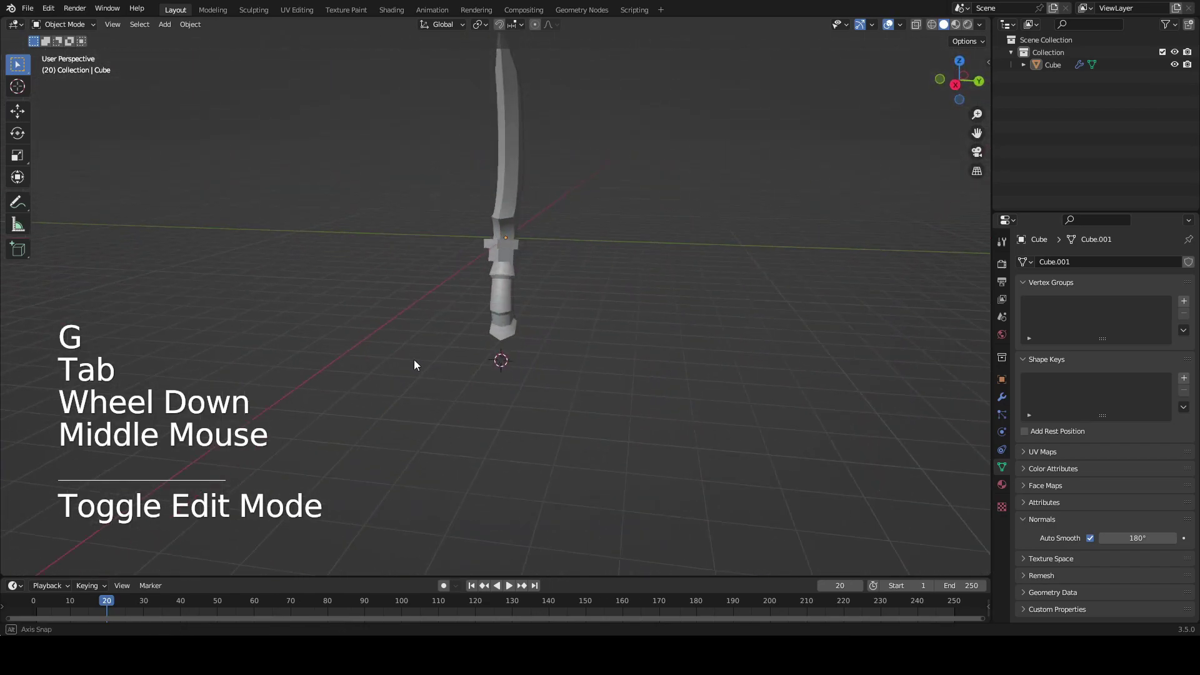
- Move an edge and a vertex of the pommel in front view in Edit Mode
{"action": "scroll", "coordinate": [529, 384], "scroll_direction": "up", "scroll_amount": 3}
{"action": "middle_click_drag", "start_coordinate": [529, 384], "coordinate": [552, 384]}
{"action": "key", "text": "Tab"}
{"action": "key", "text": "2"}
{"action": "left_click", "coordinate": [531, 383]}
{"action": "key", "text": "KP_1"}
{"action": "scroll", "coordinate": [552, 384], "scroll_direction": "up", "scroll_amount": 2}
{"action": "key", "text": "g"}
{"action": "key", "text": "1"}
{"action": "key", "text": "g"}
{"action": "left_click", "coordinate": [416, 305]}
{"action": "middle_click_drag", "start_coordinate": [415, 305], "coordinate": [417, 368], "text": "shift"}
{"action": "key", "text": "Tab"}
- Reposition one more vertex at the pommel in Edit Mode, and return to Object Mode
{"action": "key", "text": "Tab"}
{"action": "left_click", "coordinate": [523, 350]}
{"action": "key", "text": "g"}
{"action": "left_click", "coordinate": [530, 316]}
{"action": "key", "text": "Tab"}
- Inspect the whole dagger from several sides, and show its object dimensions
{"action": "middle_click_drag", "start_coordinate": [532, 314], "coordinate": [508, 305]}
{"action": "scroll", "coordinate": [546, 300], "scroll_direction": "down", "scroll_amount": 5}
{"action": "left_click", "coordinate": [546, 300]}
{"action": "scroll", "coordinate": [500, 276], "scroll_direction": "down", "scroll_amount": 6}
{"action": "scroll", "coordinate": [504, 294], "scroll_direction": "up", "scroll_amount": 1}
{"action": "scroll", "coordinate": [448, 197], "scroll_direction": "up", "scroll_amount": 2}
{"action": "middle_click_drag", "start_coordinate": [434, 122], "coordinate": [612, 280], "text": "shift"}
{"action": "scroll", "coordinate": [448, 201], "scroll_direction": "down", "scroll_amount": 3}
{"action": "middle_click_drag", "start_coordinate": [738, 249], "coordinate": [469, 242]}
{"action": "scroll", "coordinate": [469, 242], "scroll_direction": "up", "scroll_amount": 2}
{"action": "left_click", "coordinate": [532, 304]}
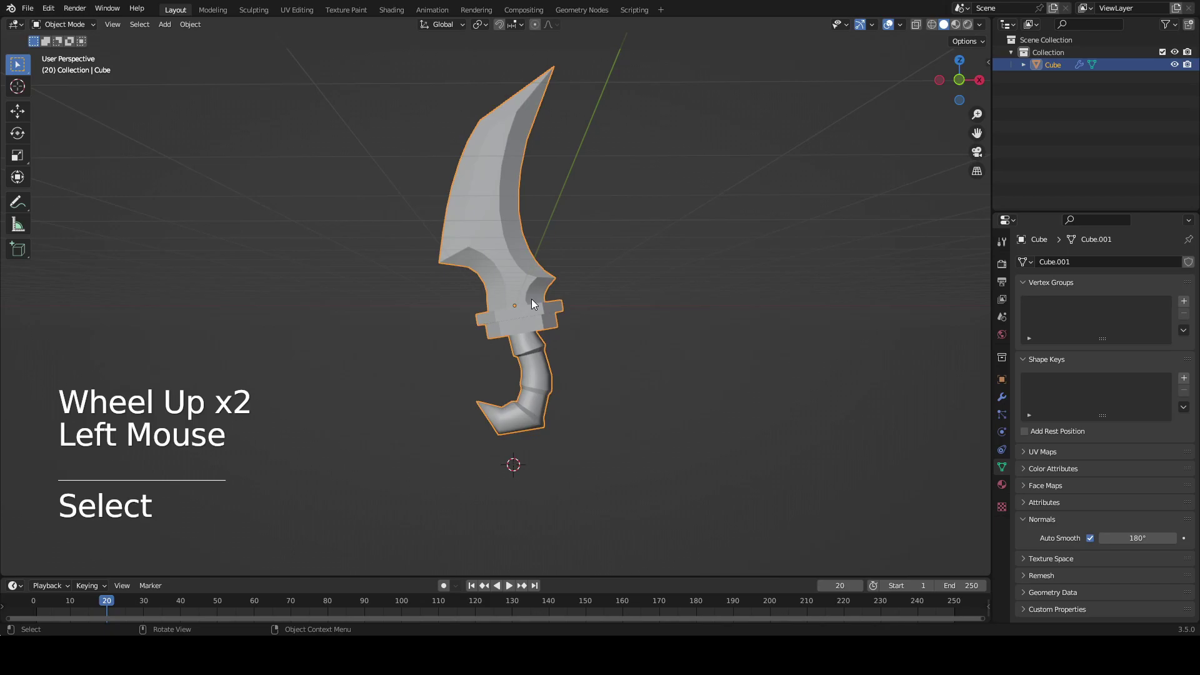
{"action": "middle_click_drag", "start_coordinate": [532, 299], "coordinate": [684, 275], "text": "shift"}
{"action": "key", "text": "n"}
{"action": "middle_click_drag", "start_coordinate": [591, 249], "coordinate": [591, 219], "text": "shift"}
{"action": "scroll", "coordinate": [593, 223], "scroll_direction": "up", "scroll_amount": 1}
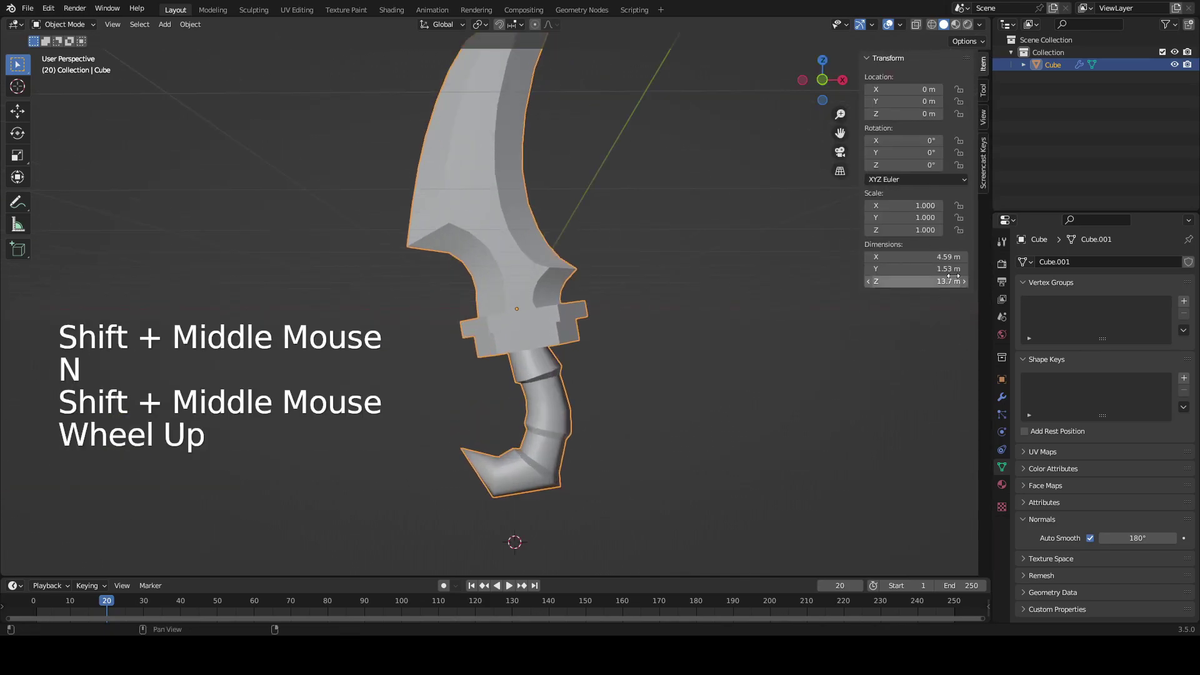
- Add a mesh cube as a size reference, and delete it
{"action": "middle_click_drag", "start_coordinate": [719, 301], "coordinate": [515, 337]}
{"action": "scroll", "coordinate": [669, 335], "scroll_direction": "down", "scroll_amount": 1}
{"action": "key", "text": "shift+a"}
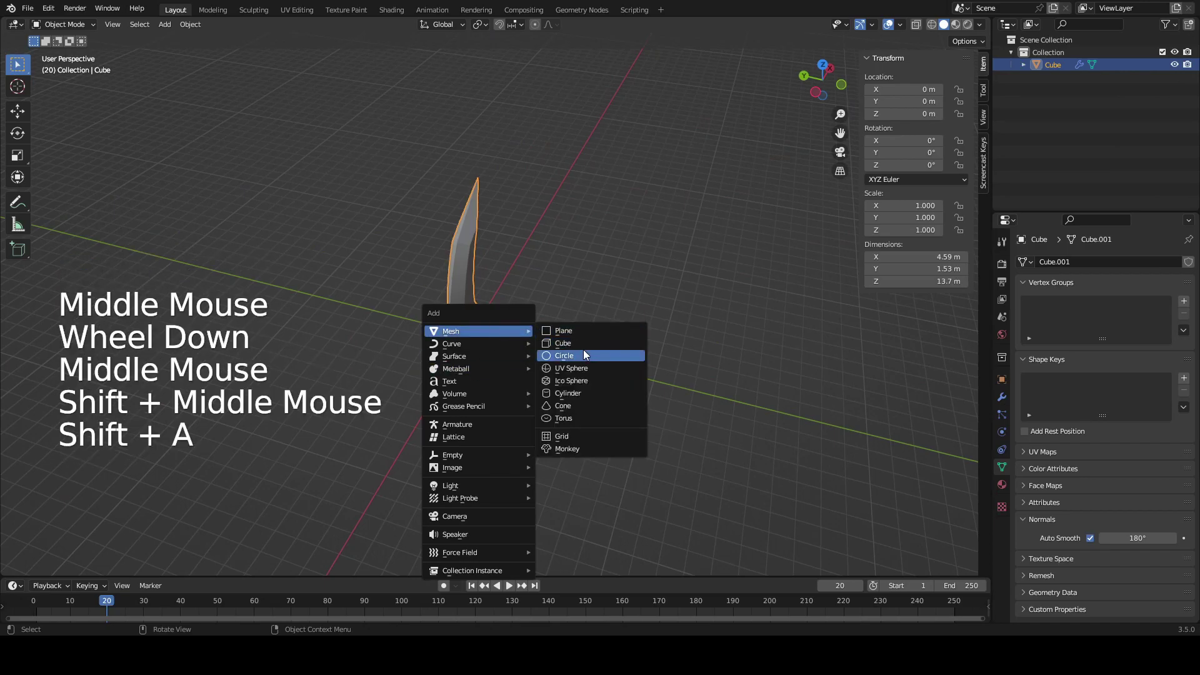
{"action": "left_click", "coordinate": [584, 344]}
{"action": "key", "text": "x"}
{"action": "left_click", "coordinate": [601, 355]}
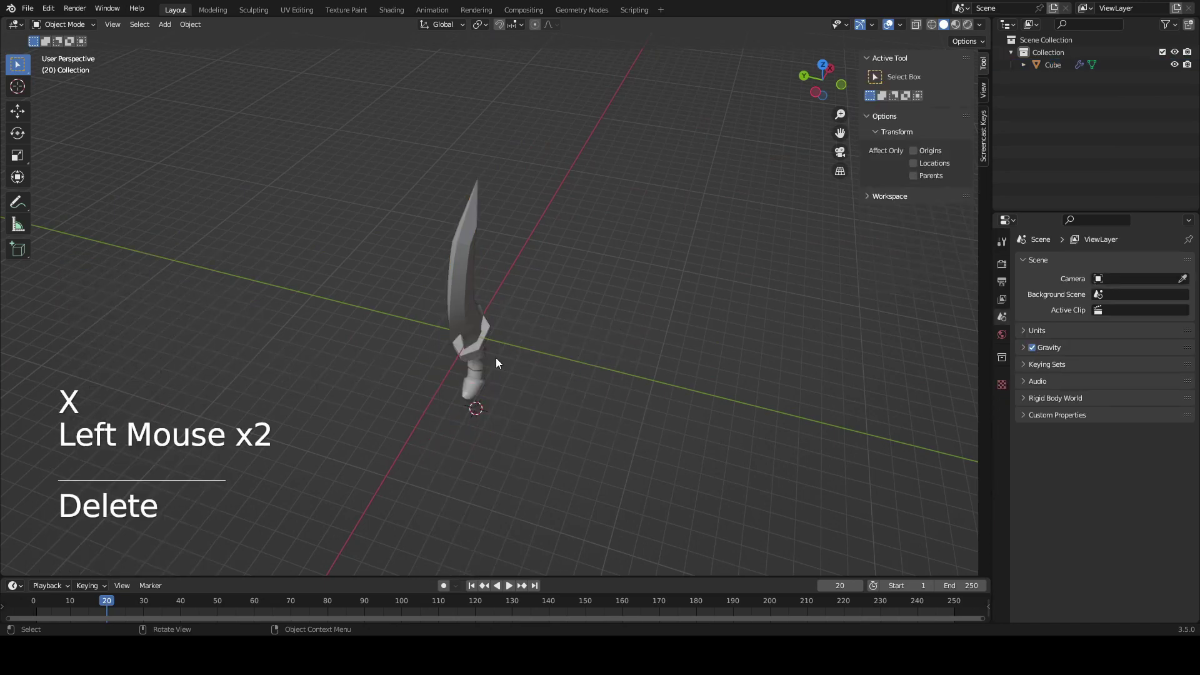
- Scale the dagger down uniformly in two passes to a scale of about 0.172
{"action": "left_click", "coordinate": [448, 347]}
{"action": "middle_click_drag", "start_coordinate": [675, 332], "coordinate": [648, 467], "text": "shift"}
{"action": "scroll", "coordinate": [643, 348], "scroll_direction": "up", "scroll_amount": 2}
{"action": "scroll", "coordinate": [602, 374], "scroll_direction": "up", "scroll_amount": 2}
{"action": "key", "text": "s"}
{"action": "left_click", "coordinate": [619, 324]}
{"action": "middle_click_drag", "start_coordinate": [619, 323], "coordinate": [610, 508], "text": "shift"}
{"action": "scroll", "coordinate": [619, 323], "scroll_direction": "up", "scroll_amount": 2}
{"action": "scroll", "coordinate": [610, 508], "scroll_direction": "up", "scroll_amount": 1}
{"action": "key", "text": "s"}
{"action": "left_click", "coordinate": [607, 379]}
{"action": "middle_click_drag", "start_coordinate": [620, 368], "coordinate": [668, 495], "text": "shift"}
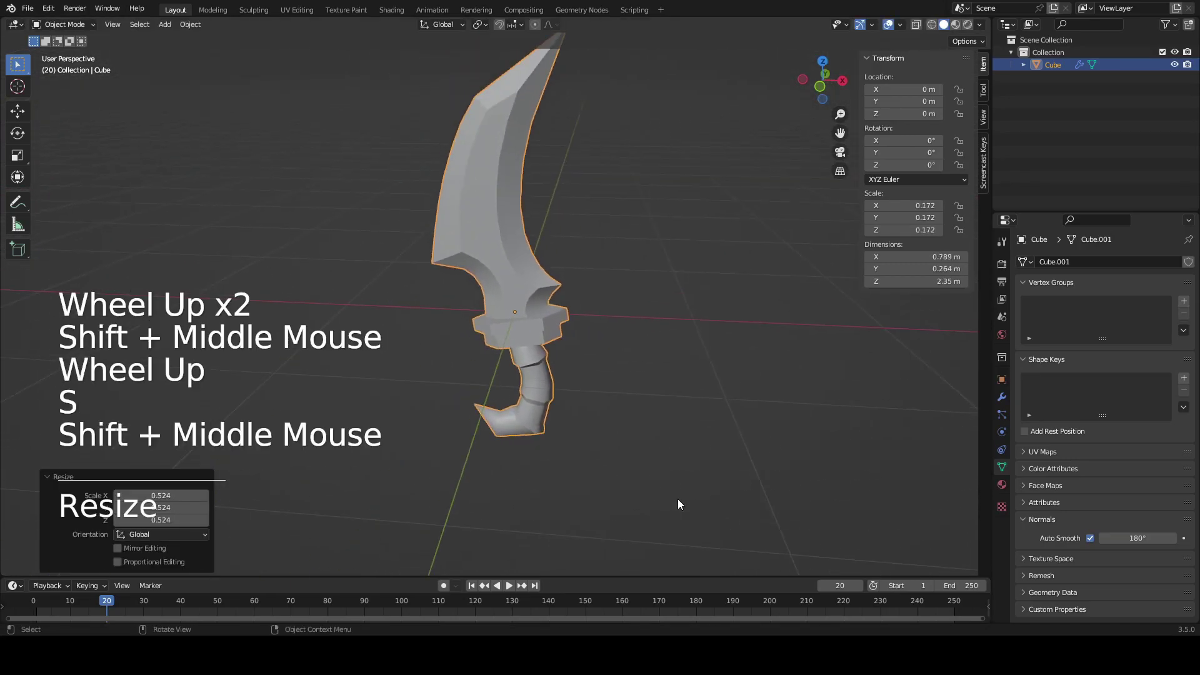
- Scale the dagger down further, finishing in front view at a scale of about 0.022 and a height of about 0.302 m
{"action": "key", "text": "s"}
{"action": "left_click", "coordinate": [616, 387]}
{"action": "middle_click_drag", "start_coordinate": [618, 386], "coordinate": [640, 401]}
{"action": "key", "text": "KP_Decimal"}
{"action": "key", "text": "KP_0"}
{"action": "key", "text": "KP_Decimal"}
{"action": "key", "text": "KP_1"}
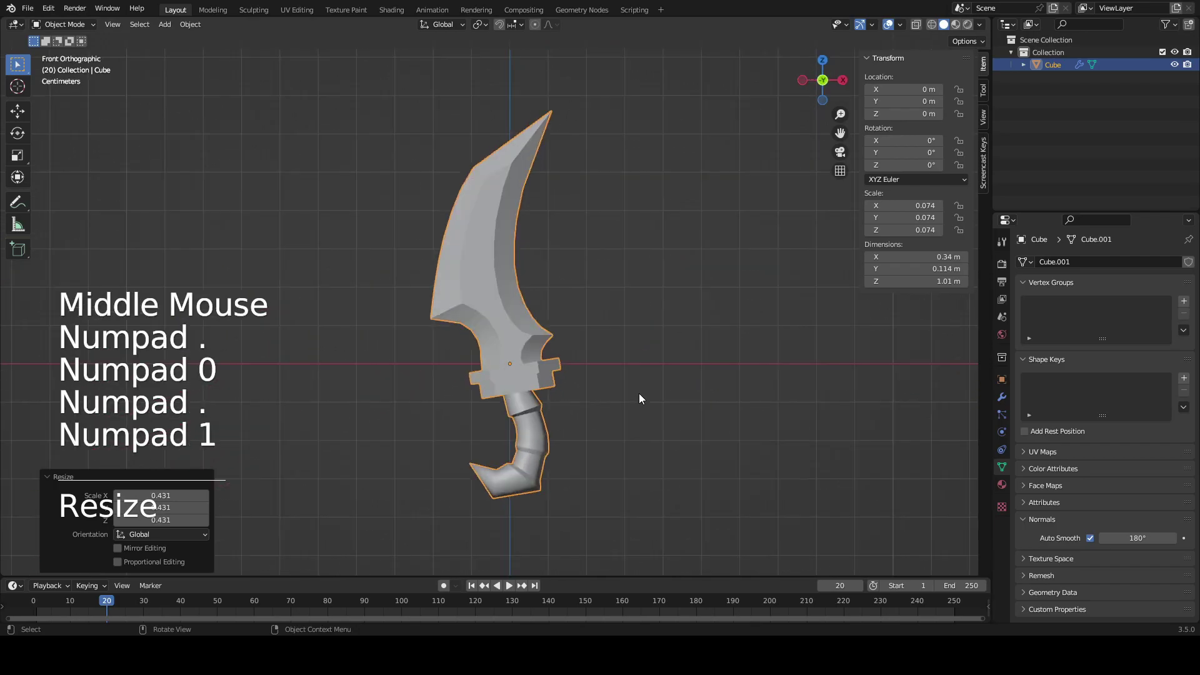
{"action": "key", "text": "s"}
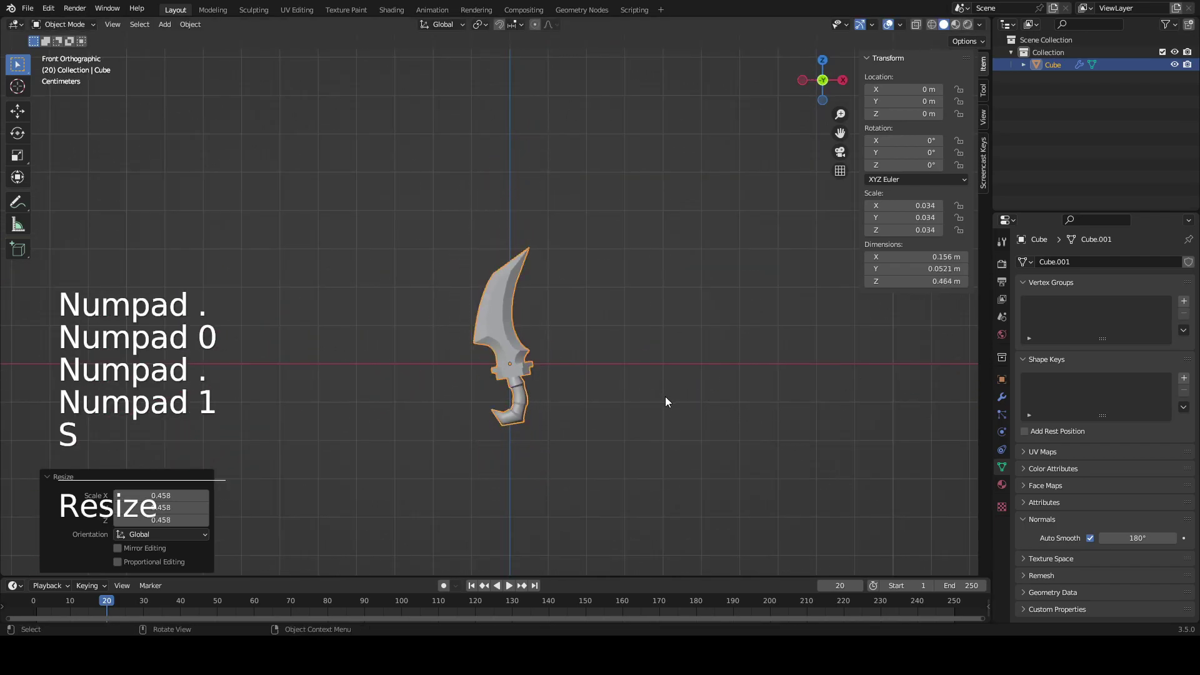
{"action": "scroll", "coordinate": [665, 400], "scroll_direction": "up", "scroll_amount": 1, "text": "shift"}
{"action": "key", "text": "s"}
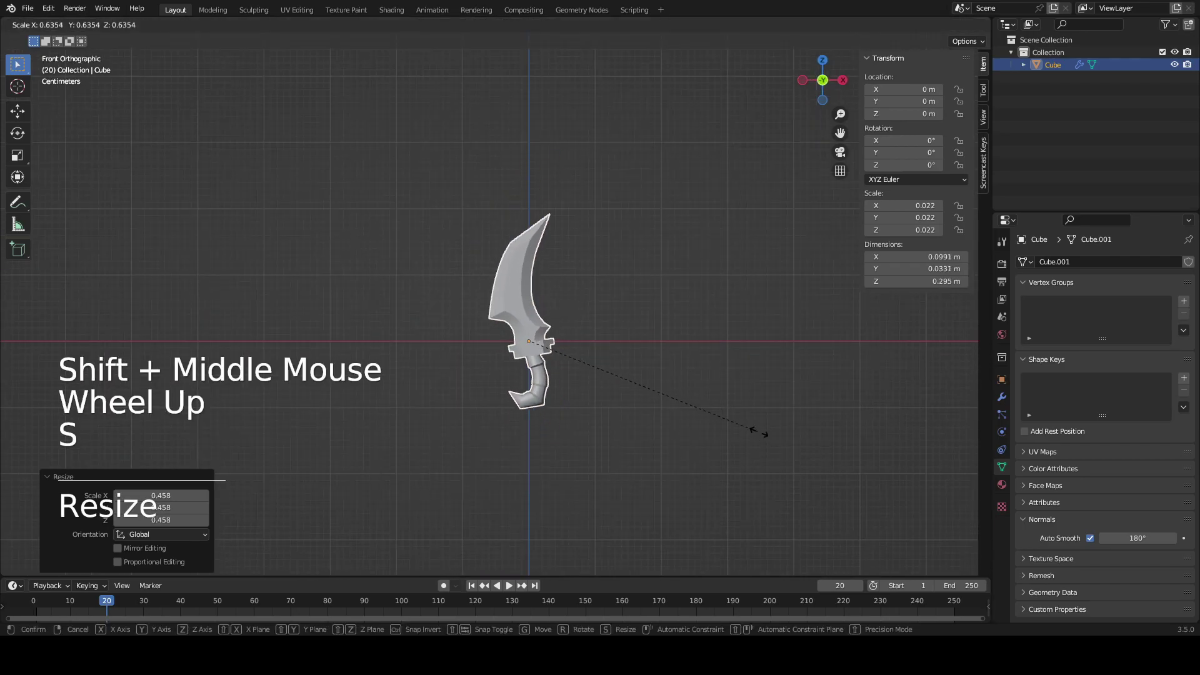
{"action": "key", "text": "shift"}
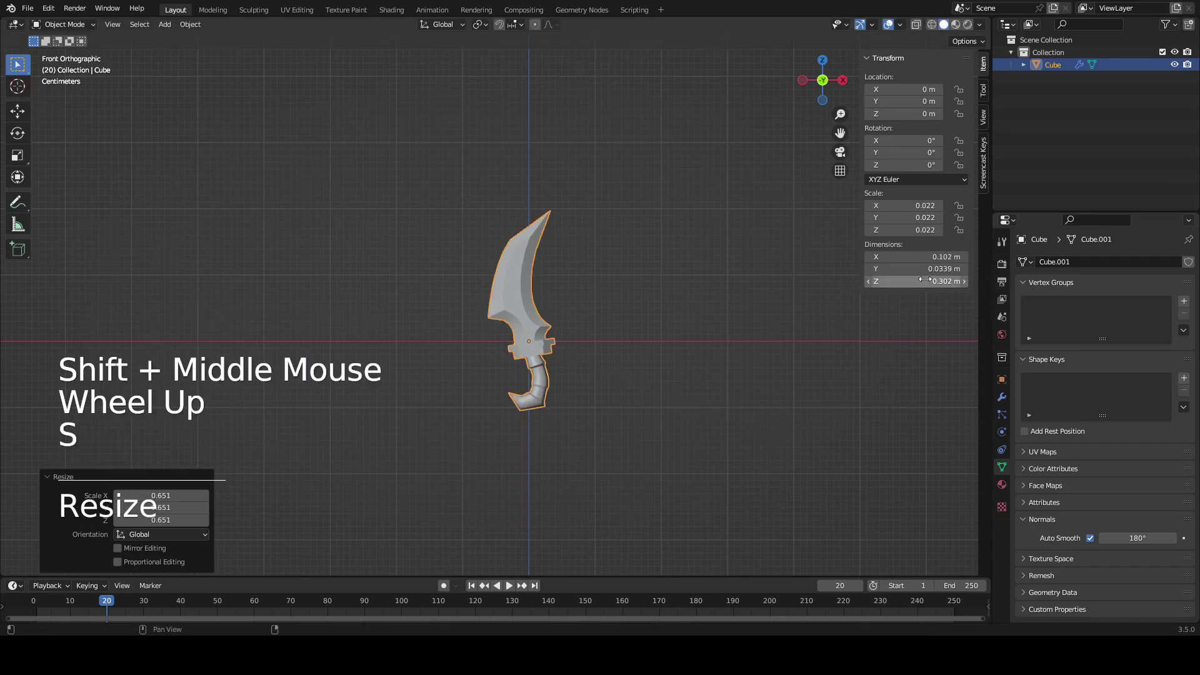
- Check the resized dagger in perspective, and apply its scale
{"action": "middle_click_drag", "start_coordinate": [627, 341], "coordinate": [719, 296]}
{"action": "scroll", "coordinate": [770, 311], "scroll_direction": "down", "scroll_amount": 2}
{"action": "middle_click_drag", "start_coordinate": [625, 316], "coordinate": [482, 327]}
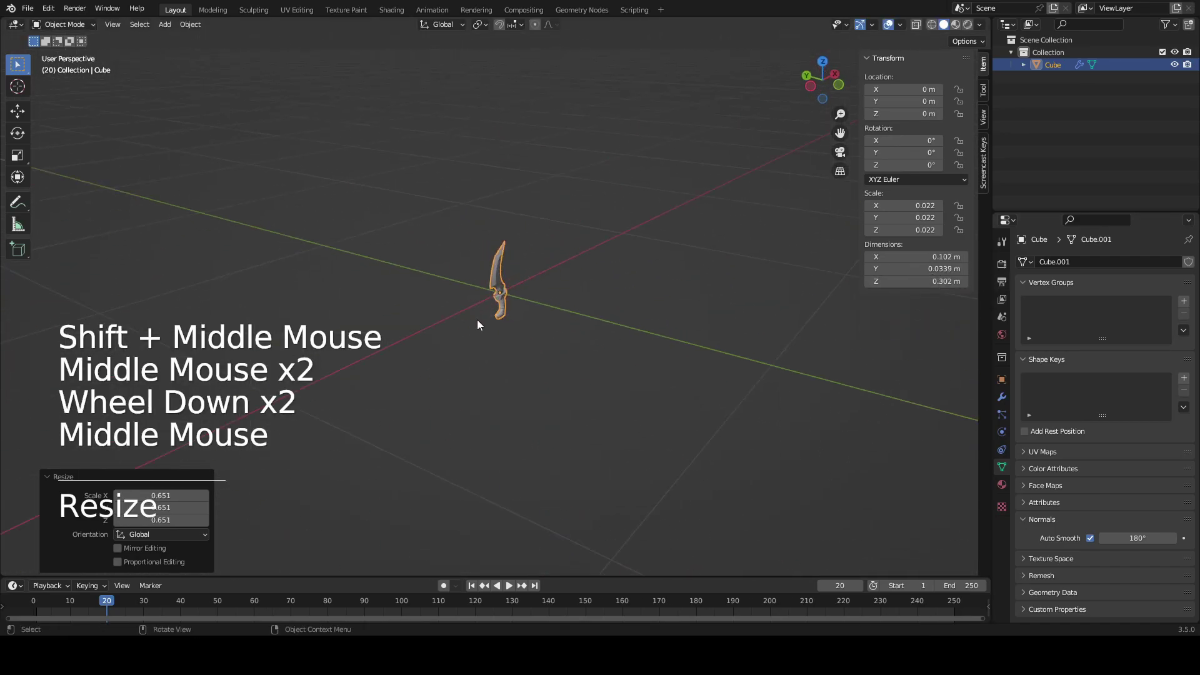
{"action": "scroll", "coordinate": [620, 262], "scroll_direction": "up", "scroll_amount": 2}
{"action": "middle_click_drag", "start_coordinate": [620, 261], "coordinate": [629, 300], "text": "shift"}
{"action": "middle_click_drag", "start_coordinate": [629, 300], "coordinate": [635, 366]}
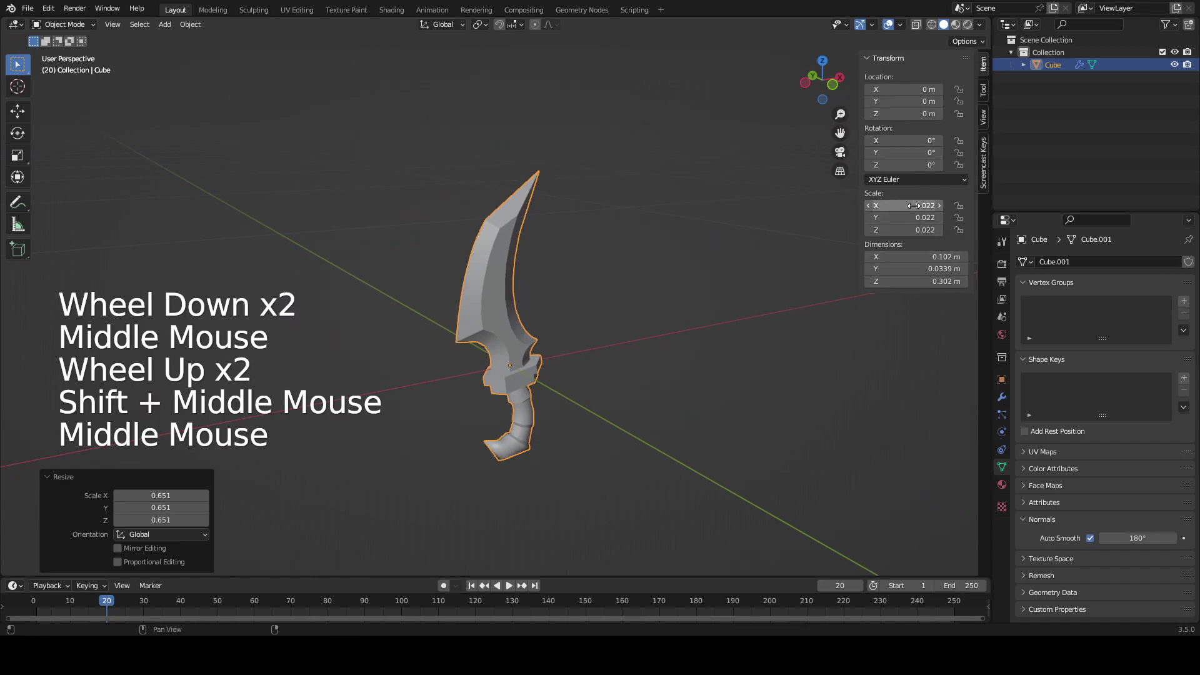
{"action": "key", "text": "ctrl+a"}
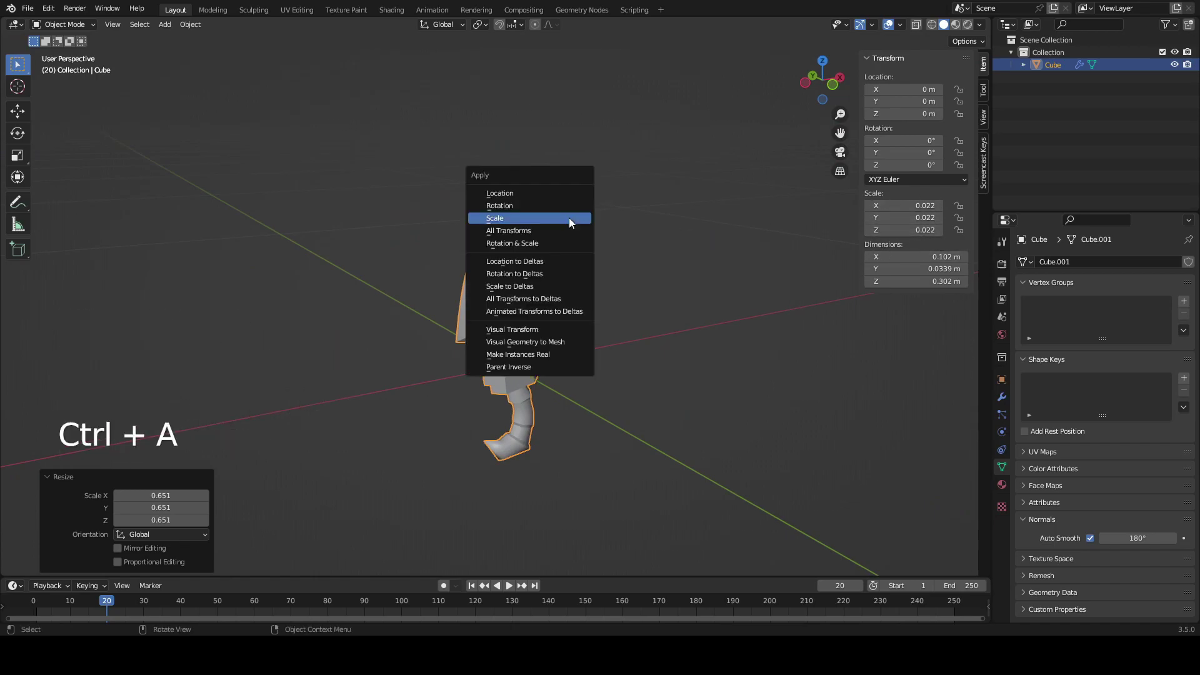
{"action": "left_click", "coordinate": [572, 216]}
- Duplicate the dagger, and place the copy beside the original
{"action": "middle_click_drag", "start_coordinate": [787, 439], "coordinate": [781, 383], "text": "shift"}
{"action": "left_click", "coordinate": [782, 384]}
{"action": "left_click", "coordinate": [520, 330]}
{"action": "scroll", "coordinate": [610, 349], "scroll_direction": "down", "scroll_amount": 1}
{"action": "middle_click_drag", "start_coordinate": [614, 349], "coordinate": [584, 385]}
{"action": "scroll", "coordinate": [619, 359], "scroll_direction": "up", "scroll_amount": 2}
{"action": "left_click", "coordinate": [624, 361]}
{"action": "left_click", "coordinate": [547, 359]}
{"action": "key", "text": "shift+d"}
{"action": "left_click", "coordinate": [504, 344]}
- Rotate the duplicate dagger freely with trackball rotation in two passes
{"action": "key", "text": "r"}
{"action": "key", "text": "r"}
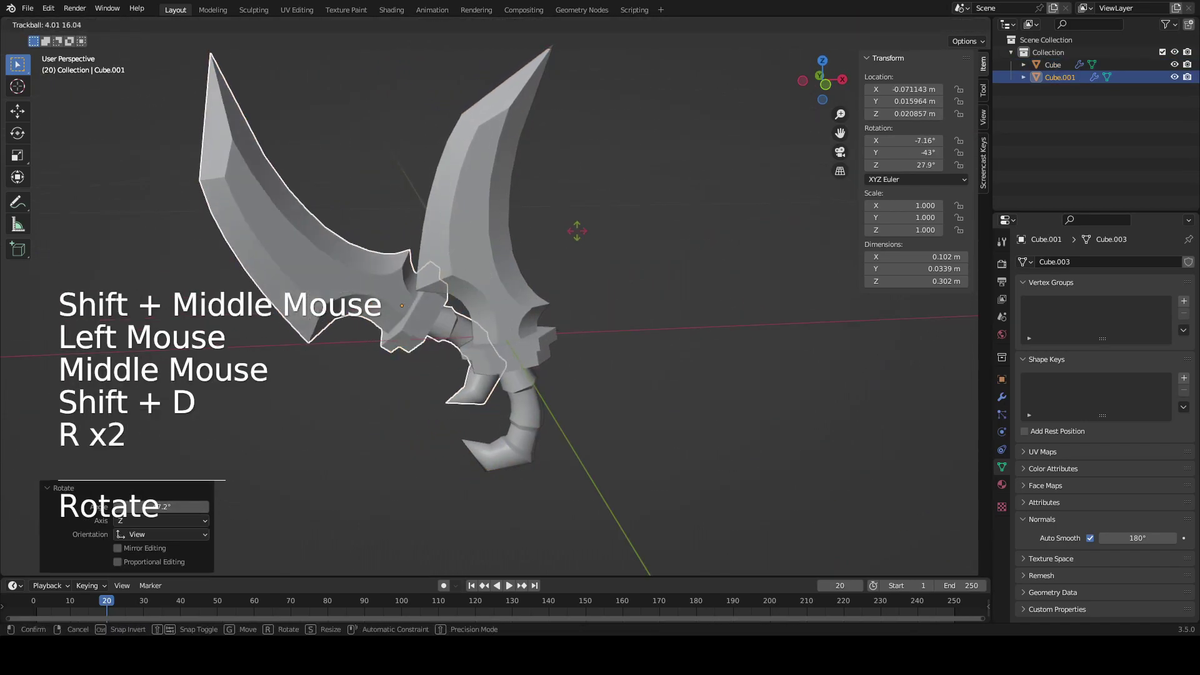
{"action": "left_click", "coordinate": [686, 273]}
{"action": "key", "text": "r"}
{"action": "key", "text": "r"}
{"action": "left_click", "coordinate": [482, 246]}
{"action": "middle_click_drag", "start_coordinate": [482, 246], "coordinate": [482, 398]}
{"action": "left_click", "coordinate": [483, 399]}
- Move and rotate the duplicate so that it lies beside the original with its blade pointing down
{"action": "key", "text": "g"}
{"action": "key", "text": "r"}
{"action": "key", "text": "r"}
{"action": "key", "text": "r"}
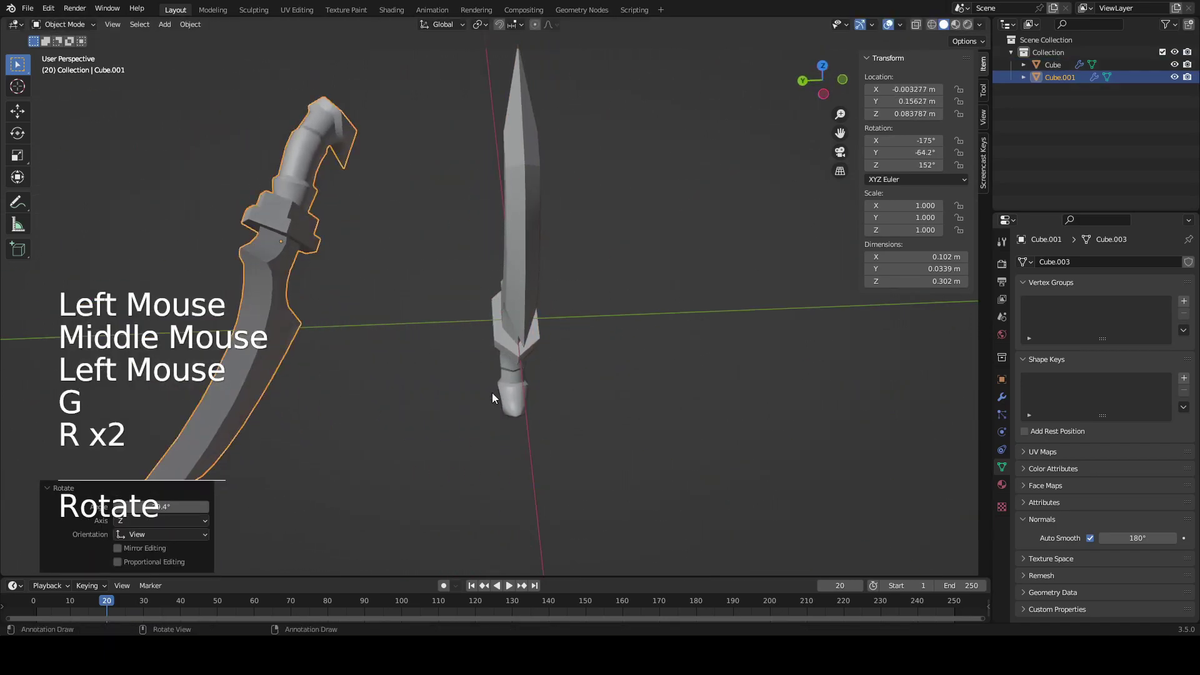
{"action": "middle_click_drag", "start_coordinate": [536, 343], "coordinate": [533, 330]}
{"action": "middle_click_drag", "start_coordinate": [533, 330], "coordinate": [564, 364], "text": "shift"}
{"action": "key", "text": "r"}
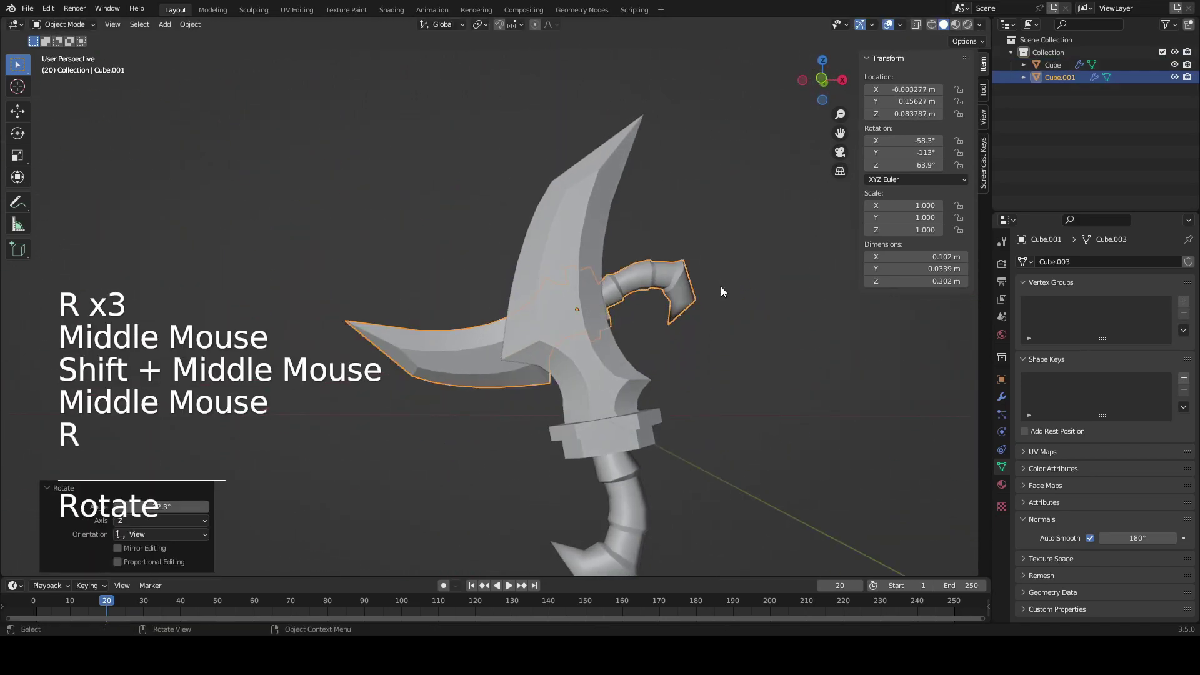
{"action": "scroll", "coordinate": [721, 286], "scroll_direction": "down", "scroll_amount": 1}
{"action": "key", "text": "g"}
{"action": "scroll", "coordinate": [639, 323], "scroll_direction": "down", "scroll_amount": 1}
{"action": "middle_click", "coordinate": [594, 337]}
{"action": "left_click", "coordinate": [458, 362]}
- Select edges along the original blade's ridge in Edit Mode, and return to Object Mode
{"action": "scroll", "coordinate": [459, 362], "scroll_direction": "up", "scroll_amount": 2}
{"action": "left_click", "coordinate": [550, 335]}
{"action": "key", "text": "Tab"}
{"action": "middle_click_drag", "start_coordinate": [642, 411], "coordinate": [428, 276], "text": "shift"}
{"action": "scroll", "coordinate": [650, 391], "scroll_direction": "up", "scroll_amount": 1}
{"action": "scroll", "coordinate": [407, 319], "scroll_direction": "up", "scroll_amount": 1}
{"action": "key", "text": "3"}
{"action": "left_click", "coordinate": [427, 143]}
{"action": "left_click", "coordinate": [436, 223], "text": "shift"}
{"action": "left_click", "coordinate": [436, 224], "text": "shift"}
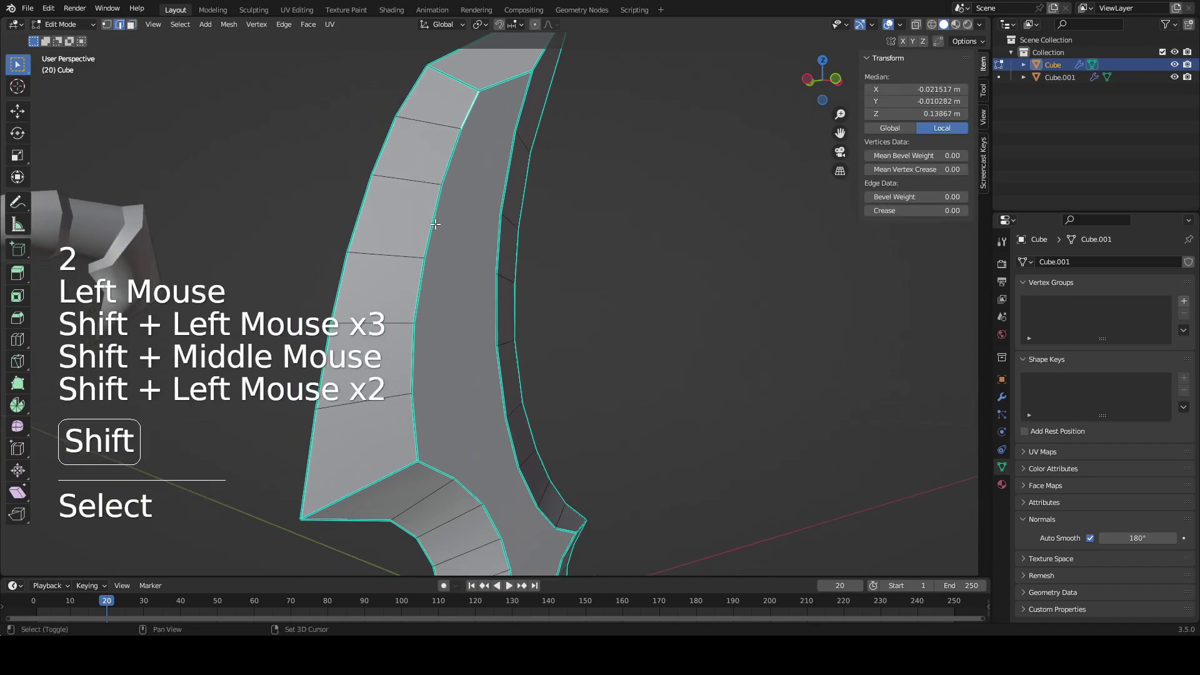
{"action": "left_click", "coordinate": [411, 373], "text": "shift"}
{"action": "middle_click_drag", "start_coordinate": [412, 373], "coordinate": [661, 270], "text": "shift"}
{"action": "scroll", "coordinate": [563, 412], "scroll_direction": "down", "scroll_amount": 1}
{"action": "key", "text": "Tab"}
{"action": "scroll", "coordinate": [563, 412], "scroll_direction": "down", "scroll_amount": 1}
{"action": "middle_click_drag", "start_coordinate": [543, 295], "coordinate": [472, 257]}
{"action": "key", "text": "Tab"}
{"action": "scroll", "coordinate": [523, 321], "scroll_direction": "up", "scroll_amount": 2}
{"action": "key", "text": "1"}
{"action": "left_click", "coordinate": [594, 276]}
{"action": "middle_click_drag", "start_coordinate": [594, 277], "coordinate": [485, 477]}
{"action": "key", "text": "ctrl+z"}
- Rotate and move the blade's flat side face so the blade tapers towards its tip, and return to Object Mode
{"action": "key", "text": "3"}
{"action": "left_click", "coordinate": [502, 419]}
{"action": "middle_click_drag", "start_coordinate": [503, 418], "coordinate": [643, 406]}
{"action": "middle_click_drag", "start_coordinate": [643, 407], "coordinate": [646, 355], "text": "shift"}
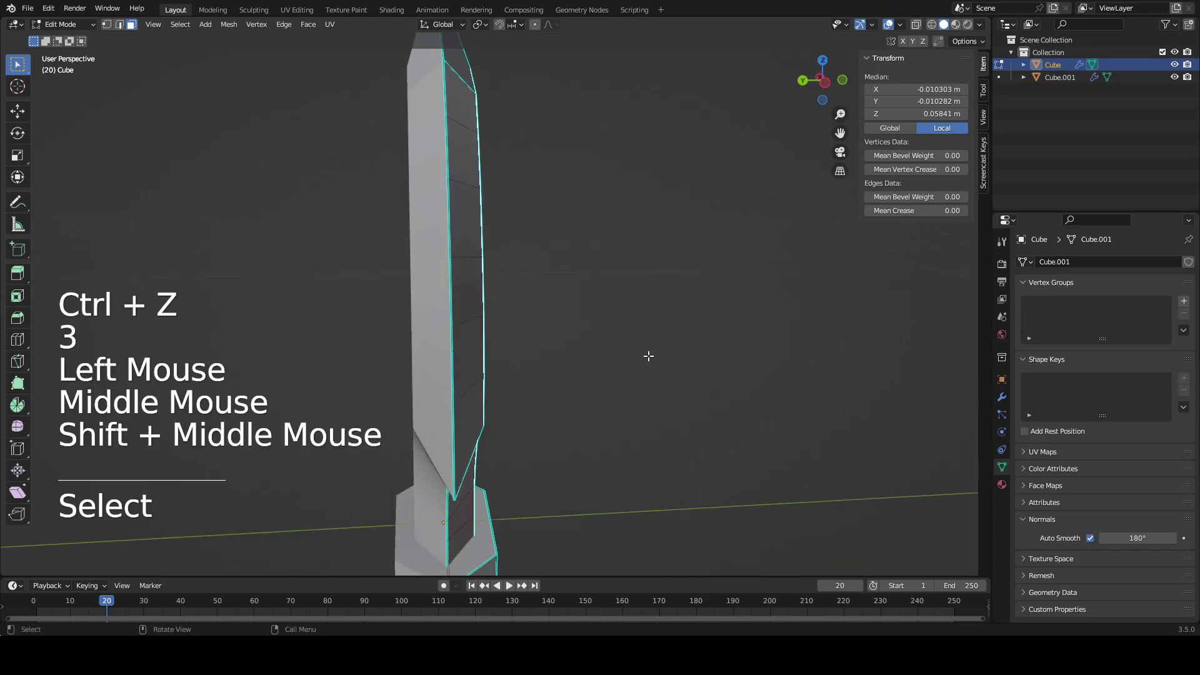
{"action": "key", "text": "r"}
{"action": "key", "text": "r"}
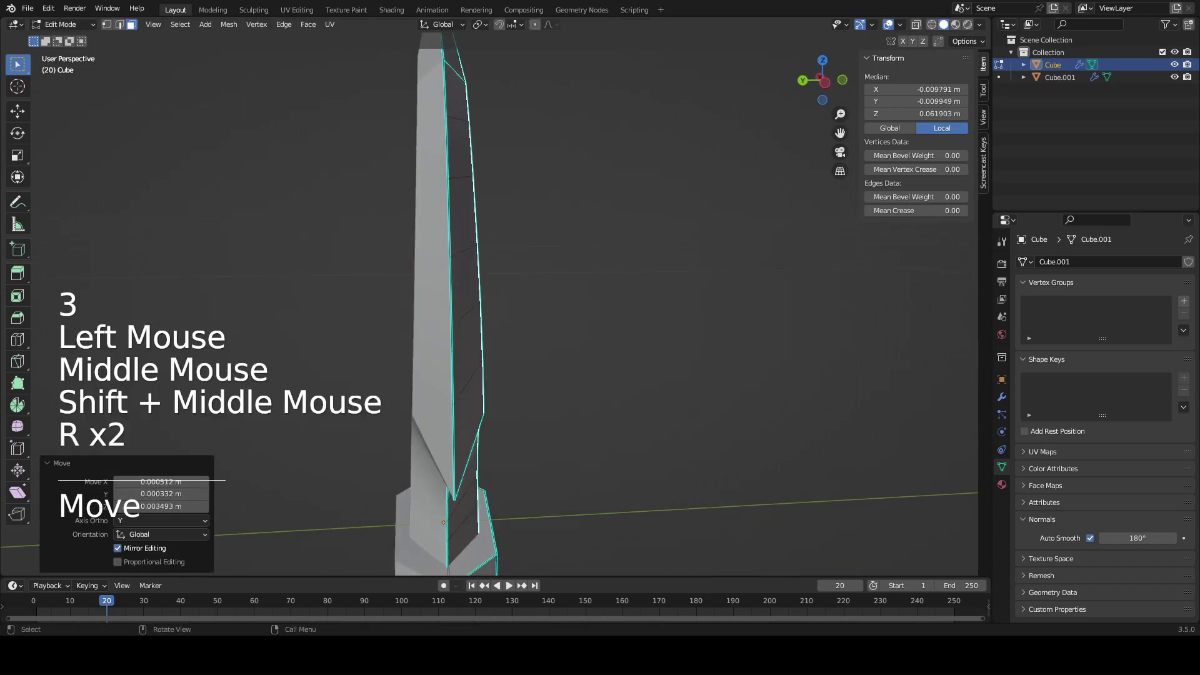
{"action": "key", "text": "r"}
{"action": "key", "text": "g"}
{"action": "key", "text": "Tab"}
- Examine the tapered blade and its transition into the guard in Object Mode
{"action": "scroll", "coordinate": [726, 391], "scroll_direction": "down", "scroll_amount": 2}
{"action": "middle_click_drag", "start_coordinate": [806, 400], "coordinate": [670, 410]}
{"action": "scroll", "coordinate": [717, 377], "scroll_direction": "up", "scroll_amount": 2}
{"action": "scroll", "coordinate": [535, 400], "scroll_direction": "down", "scroll_amount": 2}
{"action": "scroll", "coordinate": [508, 477], "scroll_direction": "down", "scroll_amount": 1}
{"action": "scroll", "coordinate": [613, 501], "scroll_direction": "up", "scroll_amount": 2}
{"action": "middle_click_drag", "start_coordinate": [614, 501], "coordinate": [617, 425], "text": "shift"}
{"action": "scroll", "coordinate": [617, 425], "scroll_direction": "up", "scroll_amount": 2}
{"action": "middle_click_drag", "start_coordinate": [616, 425], "coordinate": [661, 373]}
- Move the lower edge of the blade's flat face about 1.5 mm down into the guard in front view
{"action": "key", "text": "Tab"}
{"action": "key", "text": "KP_1"}
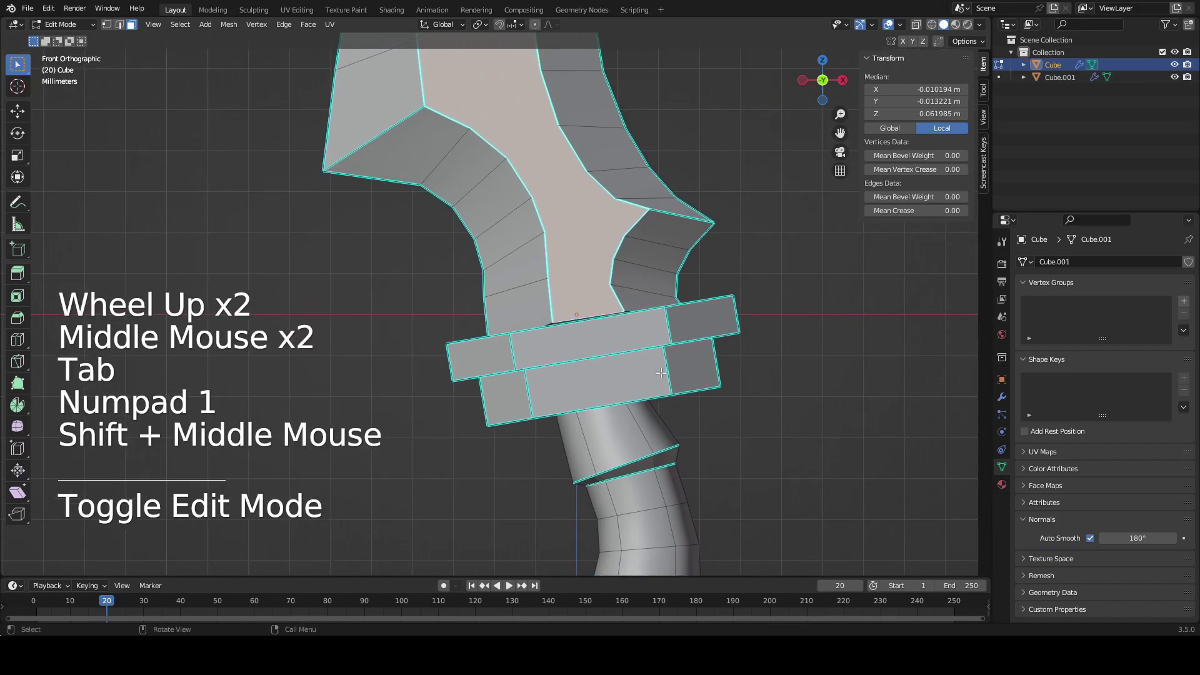
{"action": "scroll", "coordinate": [661, 373], "scroll_direction": "up", "scroll_amount": 2}
{"action": "key", "text": "2"}
{"action": "left_click", "coordinate": [681, 430]}
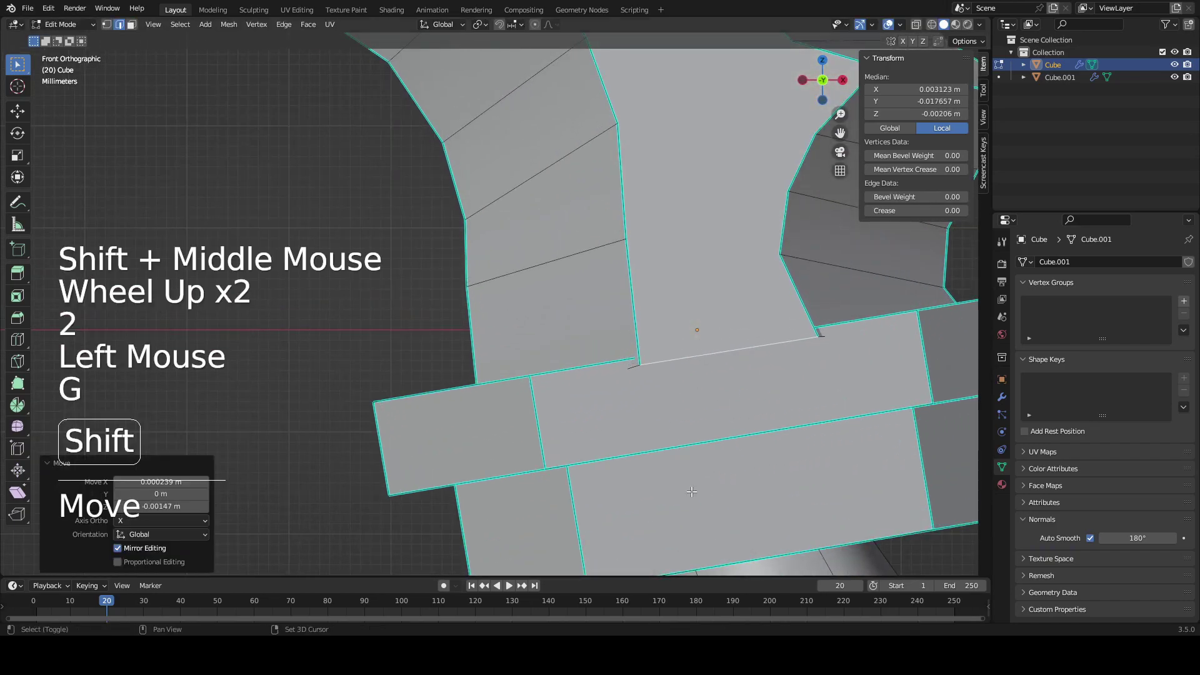
{"action": "middle_click_drag", "start_coordinate": [681, 429], "coordinate": [675, 369], "text": "shift"}
- Thicken the guard by moving its front faces outward, and deselect the dagger in Object Mode
{"action": "key", "text": "3"}
{"action": "left_click", "coordinate": [625, 332]}
{"action": "middle_click_drag", "start_coordinate": [625, 331], "coordinate": [632, 350]}
{"action": "left_click", "coordinate": [600, 431], "text": "shift"}
{"action": "scroll", "coordinate": [600, 431], "scroll_direction": "down", "scroll_amount": 2}
{"action": "mouse_move", "coordinate": [601, 432]}
{"action": "middle_mouse_down"}
{"action": "mouse_move", "coordinate": [590, 414]}
{"action": "mouse_move", "coordinate": [662, 424]}
{"action": "mouse_move", "coordinate": [666, 453]}
{"action": "mouse_move", "coordinate": [577, 389]}
{"action": "mouse_move", "coordinate": [594, 413]}
{"action": "middle_mouse_up"}
{"action": "left_click", "coordinate": [589, 415], "text": "shift"}
{"action": "key", "text": "Tab"}
{"action": "scroll", "coordinate": [677, 455], "scroll_direction": "down", "scroll_amount": 2}
{"action": "left_click", "coordinate": [666, 453]}
{"action": "scroll", "coordinate": [666, 452], "scroll_direction": "down", "scroll_amount": 1}
{"action": "middle_click_drag", "start_coordinate": [594, 413], "coordinate": [599, 487]}
{"action": "scroll", "coordinate": [608, 443], "scroll_direction": "down", "scroll_amount": 1}
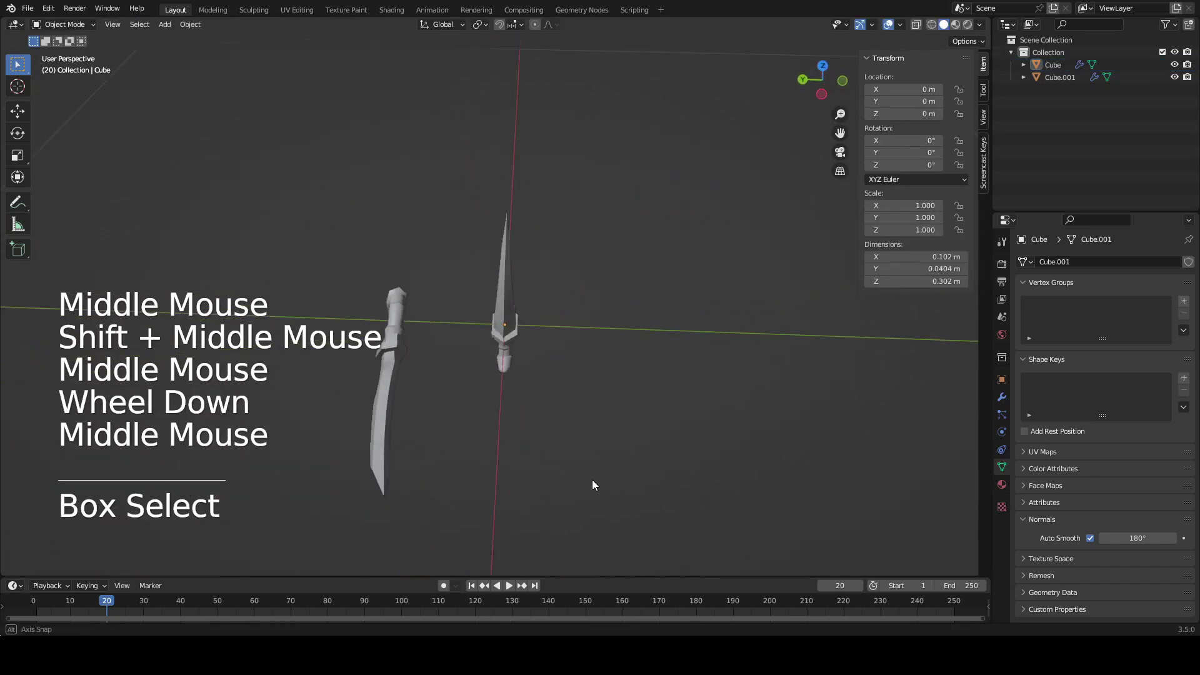
- Delete the old duplicate dagger standing beside the refined one
{"action": "left_click", "coordinate": [382, 369]}
{"action": "scroll", "coordinate": [431, 385], "scroll_direction": "up", "scroll_amount": 1}
{"action": "key", "text": "x"}
- Duplicate the refined dagger and offset the copy about -0.074 m in X, 0.161 m in Y and 0.077 m in Z
{"action": "left_click", "coordinate": [433, 385]}
{"action": "scroll", "coordinate": [489, 348], "scroll_direction": "up", "scroll_amount": 1}
{"action": "middle_click_drag", "start_coordinate": [489, 347], "coordinate": [629, 400]}
{"action": "scroll", "coordinate": [609, 401], "scroll_direction": "down", "scroll_amount": 2}
{"action": "middle_click_drag", "start_coordinate": [629, 400], "coordinate": [593, 392]}
{"action": "key", "text": "shift+d"}
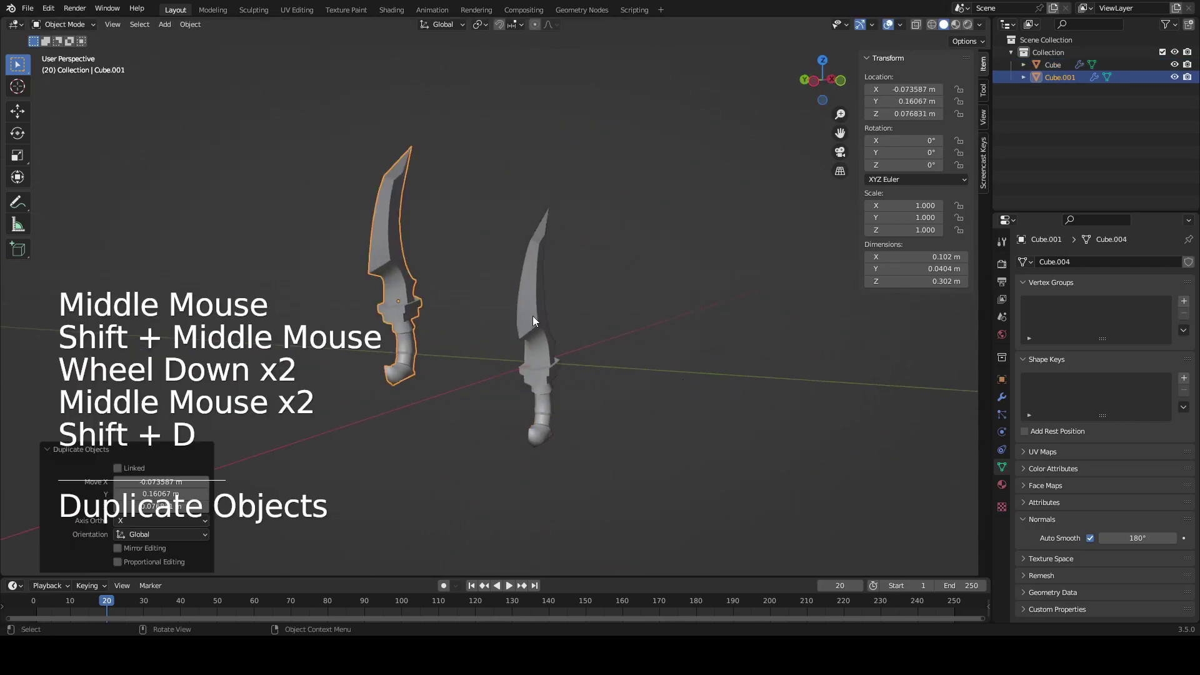
- Rotate the duplicate dagger freely with trackball and view rotation to about X 143°, Y -64.4°, Z -170°
{"action": "key", "text": "r"}
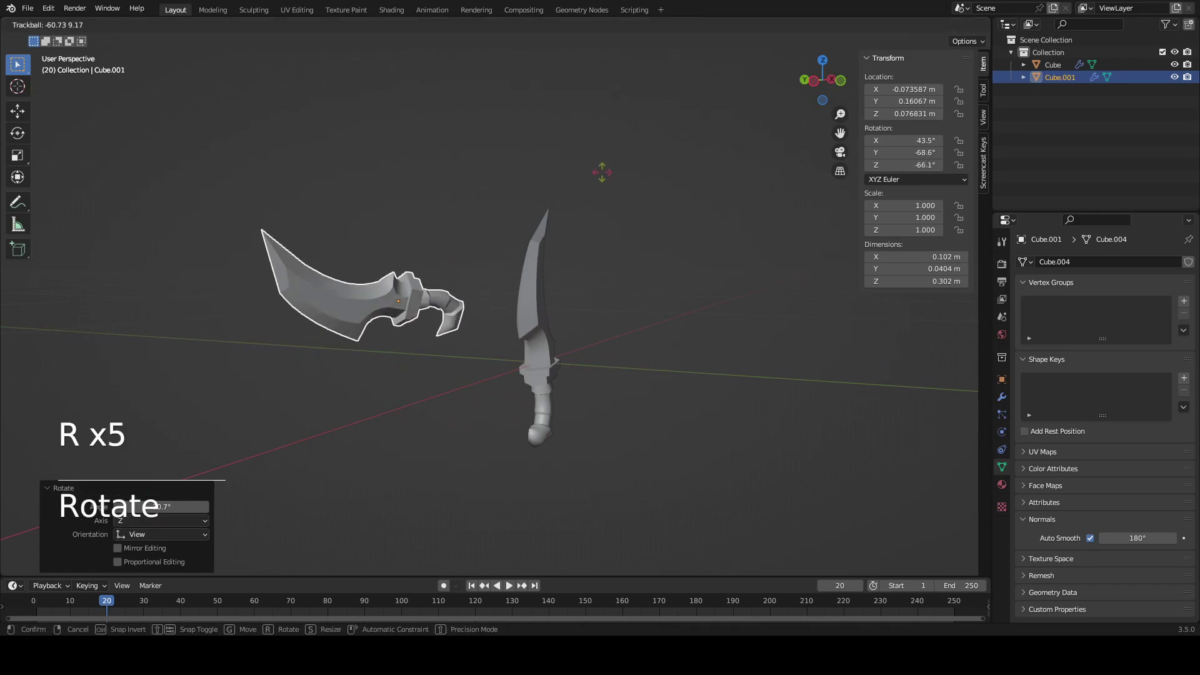
{"action": "middle_click", "coordinate": [617, 336]}
{"action": "middle_click_drag", "start_coordinate": [617, 336], "coordinate": [805, 325]}
{"action": "key", "text": "r"}
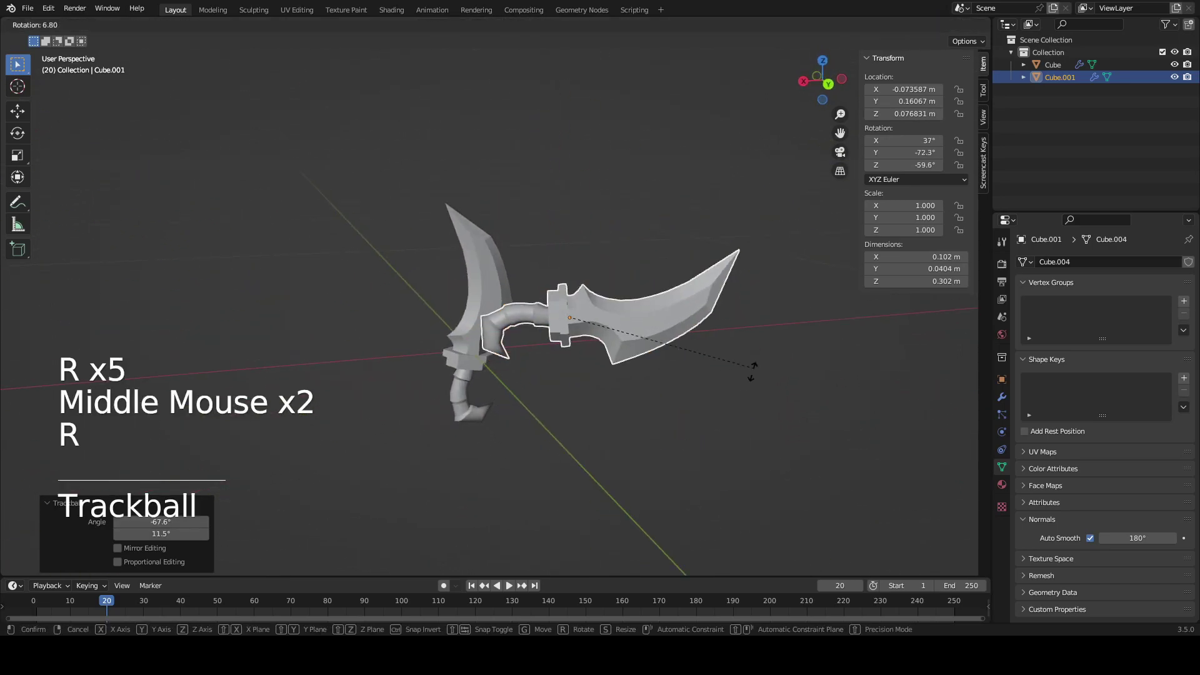
{"action": "left_click", "coordinate": [748, 410]}
- In top view, rotate the duplicate to about Z -149° and move it about 0.05 m in X and -0.074 m in Y
{"action": "scroll", "coordinate": [557, 346], "scroll_direction": "up", "scroll_amount": 1}
{"action": "middle_click_drag", "start_coordinate": [748, 409], "coordinate": [649, 413]}
{"action": "scroll", "coordinate": [557, 346], "scroll_direction": "up", "scroll_amount": 1}
{"action": "key", "text": "KP_7"}
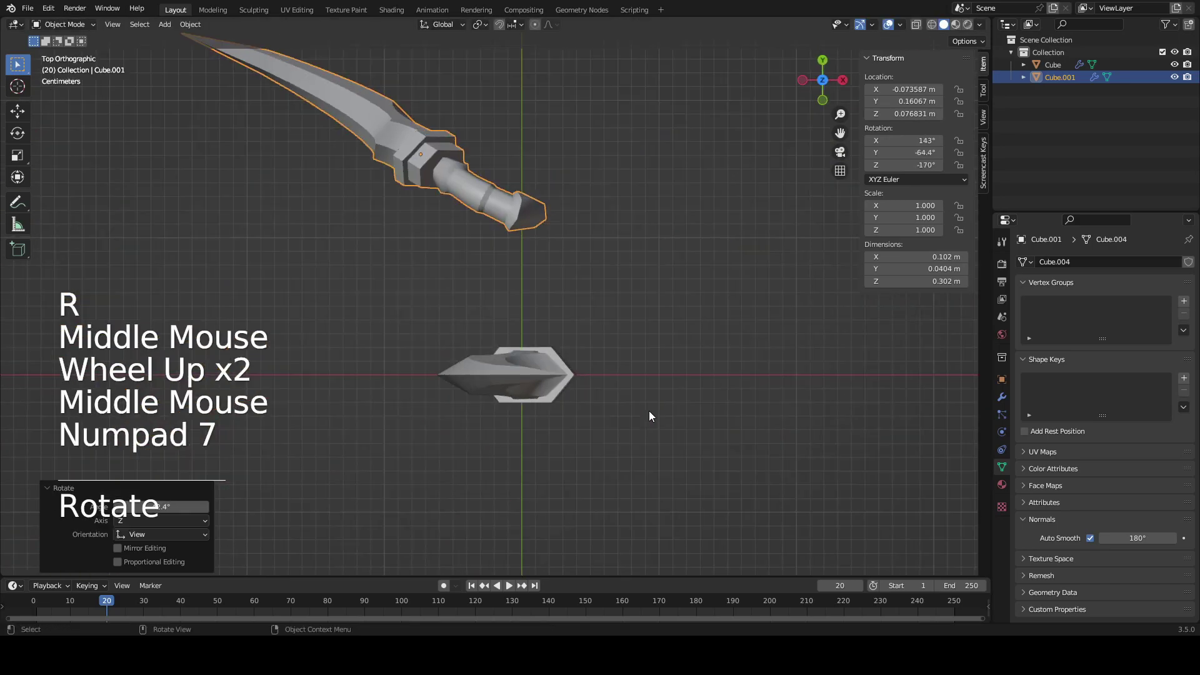
{"action": "key", "text": "r"}
{"action": "key", "text": "g"}
{"action": "left_click", "coordinate": [636, 427]}
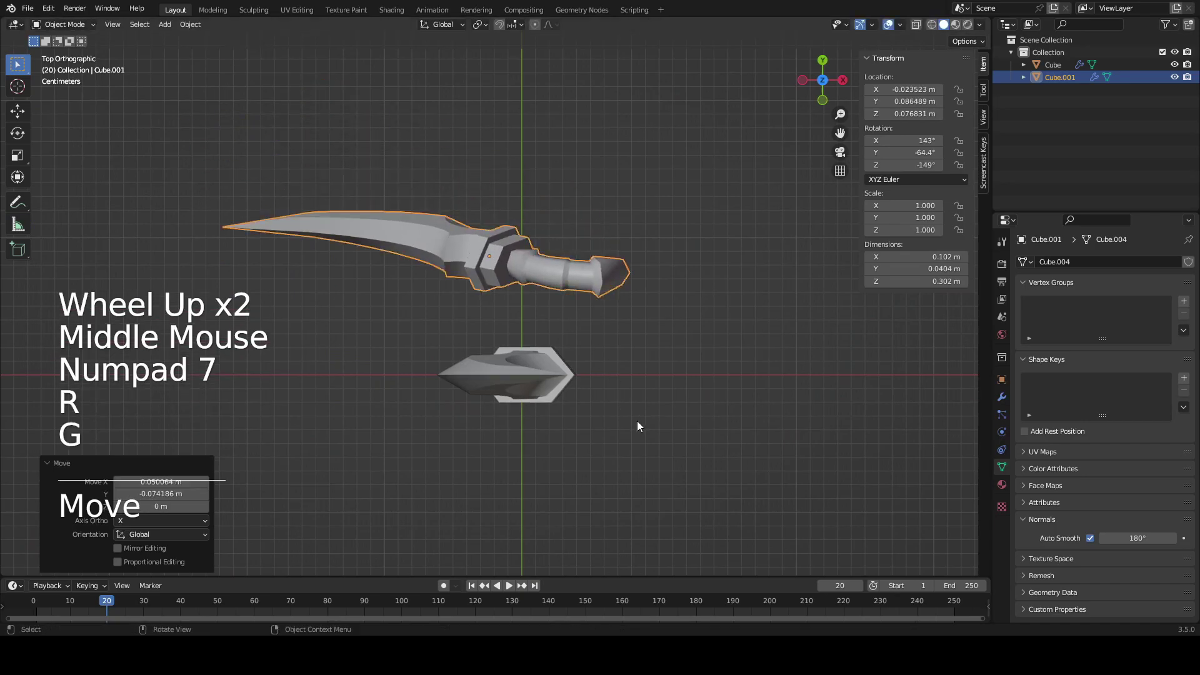
- In front view, rotate and move the duplicate so it leans blade-up beside the original dagger
{"action": "key", "text": "KP_1"}
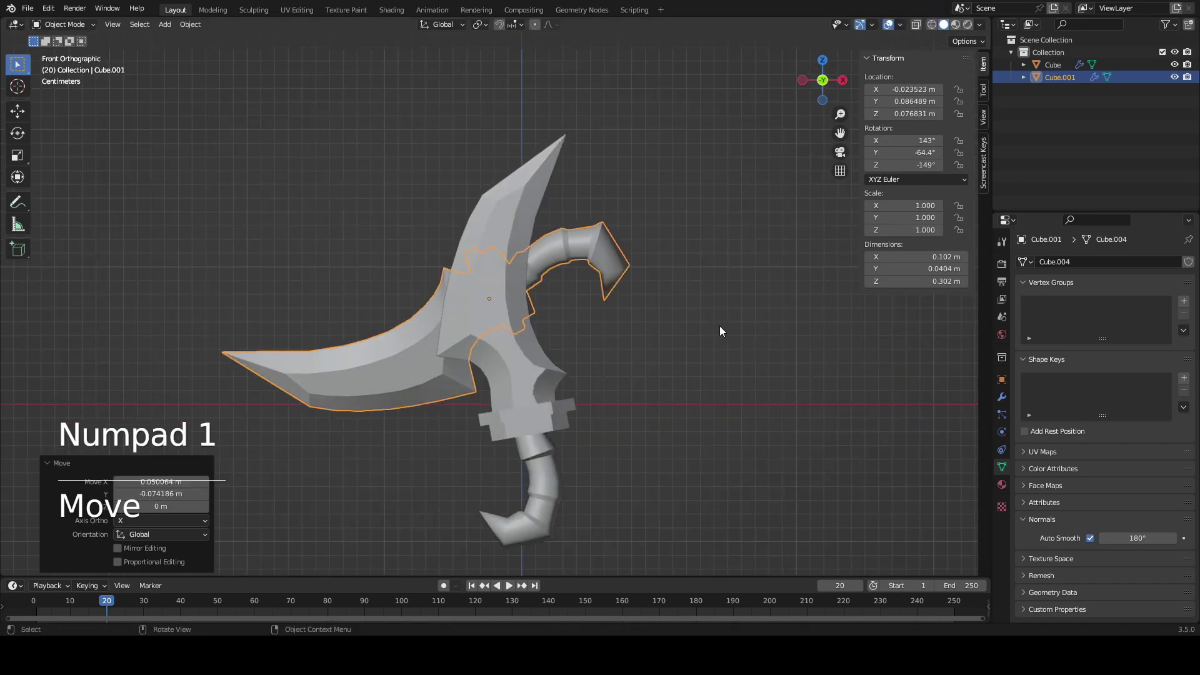
{"action": "key", "text": "r"}
{"action": "left_click", "coordinate": [495, 501]}
{"action": "middle_click_drag", "start_coordinate": [495, 501], "coordinate": [647, 365], "text": "shift"}
{"action": "key", "text": "g"}
{"action": "left_click", "coordinate": [625, 381]}
{"action": "key", "text": "r"}
{"action": "left_click", "coordinate": [648, 467]}
- Examine the two daggers side by side from several angles, leaving both deselected
{"action": "scroll", "coordinate": [648, 466], "scroll_direction": "down", "scroll_amount": 1}
{"action": "middle_click_drag", "start_coordinate": [648, 466], "coordinate": [640, 365]}
{"action": "scroll", "coordinate": [635, 455], "scroll_direction": "up", "scroll_amount": 1}
{"action": "left_click_drag", "start_coordinate": [640, 364], "coordinate": [619, 338]}
{"action": "middle_click_drag", "start_coordinate": [619, 338], "coordinate": [644, 337]}
{"action": "mouse_move", "coordinate": [644, 337]}
{"action": "middle_mouse_down"}
{"action": "mouse_move", "coordinate": [659, 360]}
{"action": "mouse_move", "coordinate": [544, 337]}
{"action": "mouse_move", "coordinate": [652, 321]}
{"action": "middle_mouse_up"}
{"action": "left_click", "coordinate": [544, 338]}
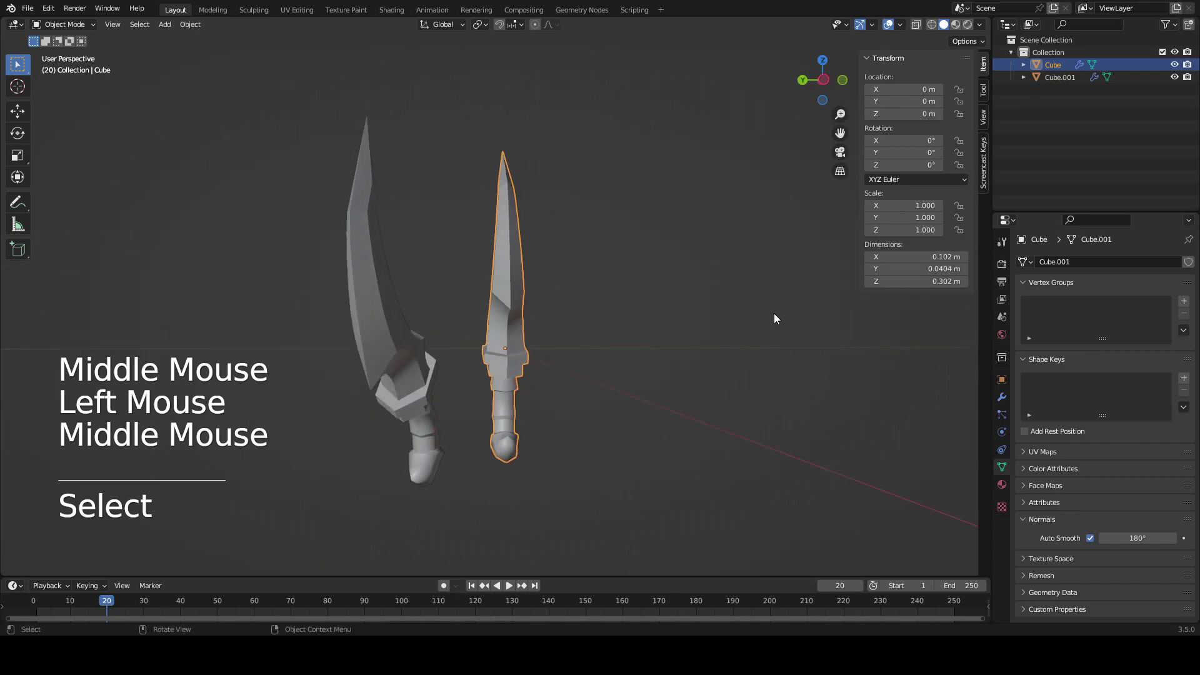
{"action": "left_click", "coordinate": [824, 298]}
{"action": "middle_click_drag", "start_coordinate": [824, 299], "coordinate": [605, 339]}
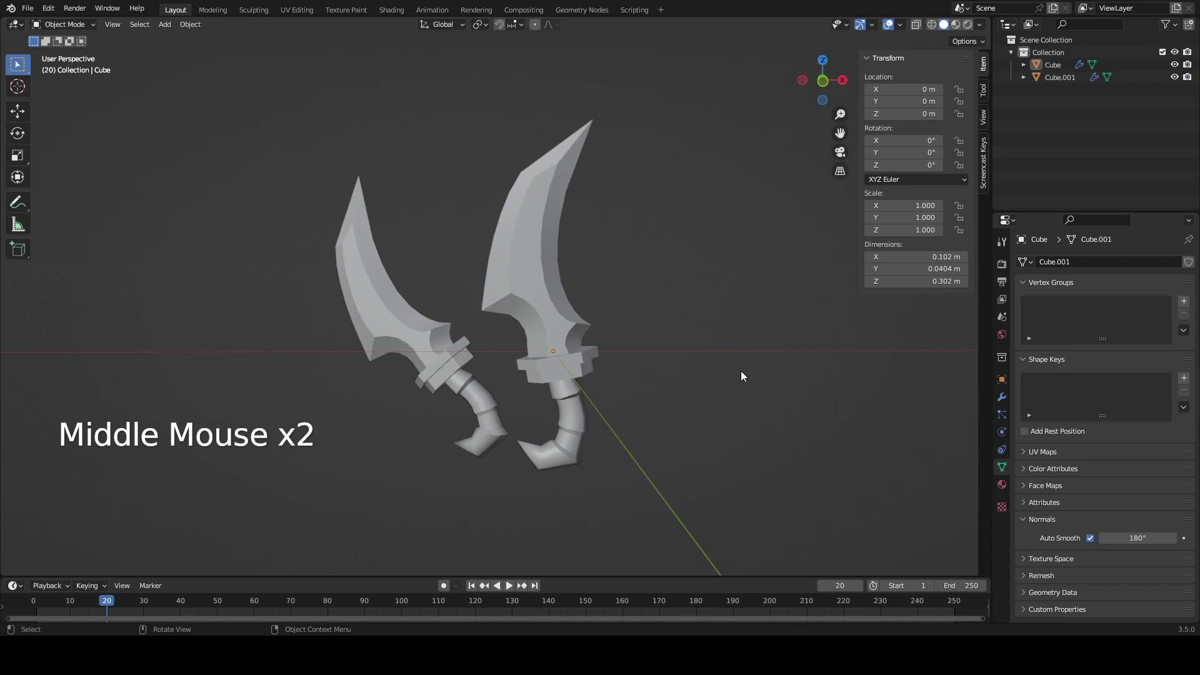